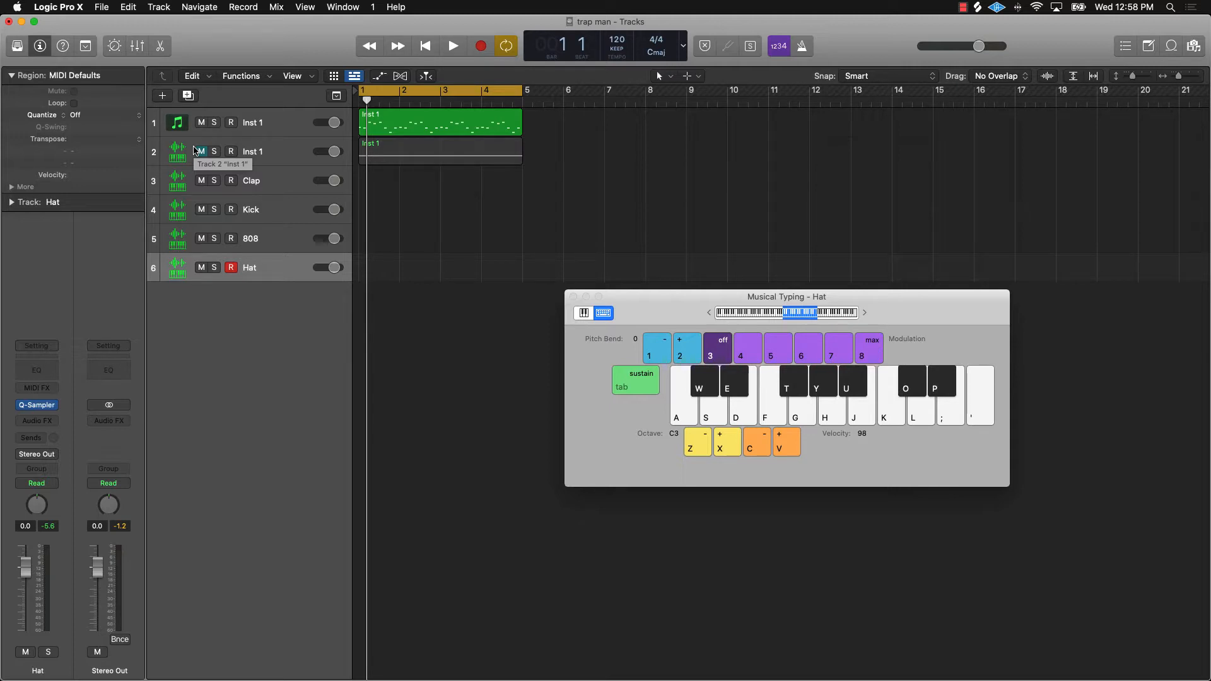
# Listen to the original melody over the four-bar loop and mute its track, Inst 1 on track 1.
pyautogui.press('space')
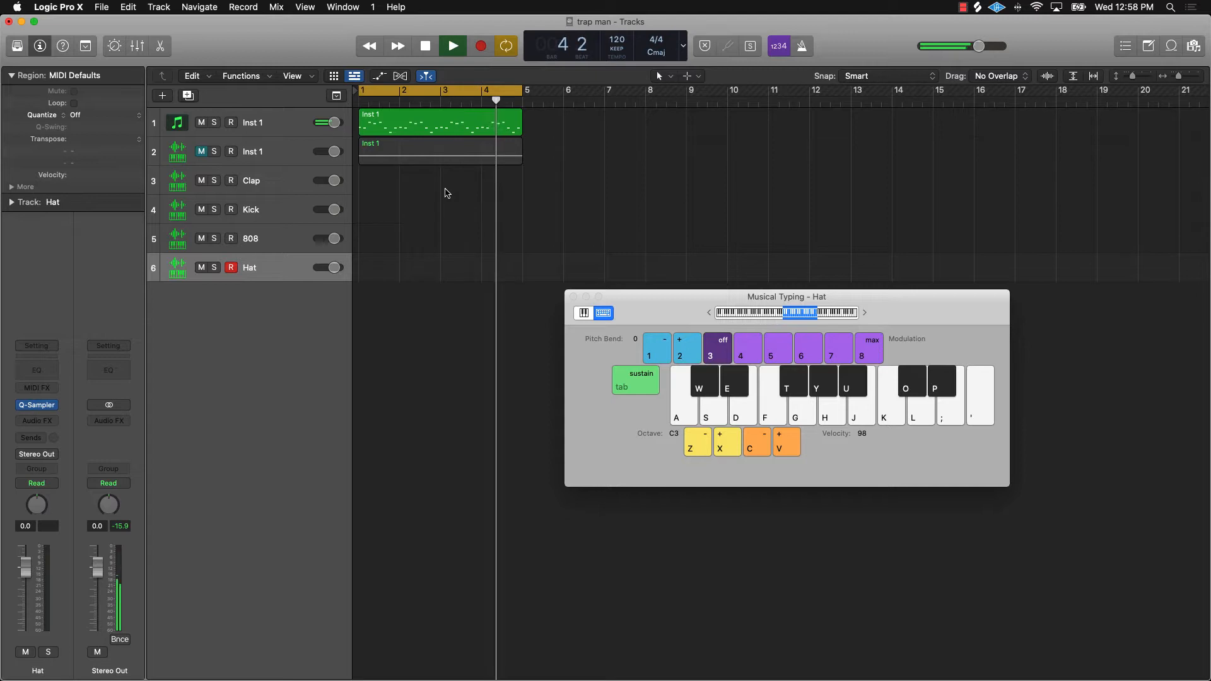
pyautogui.press('space')
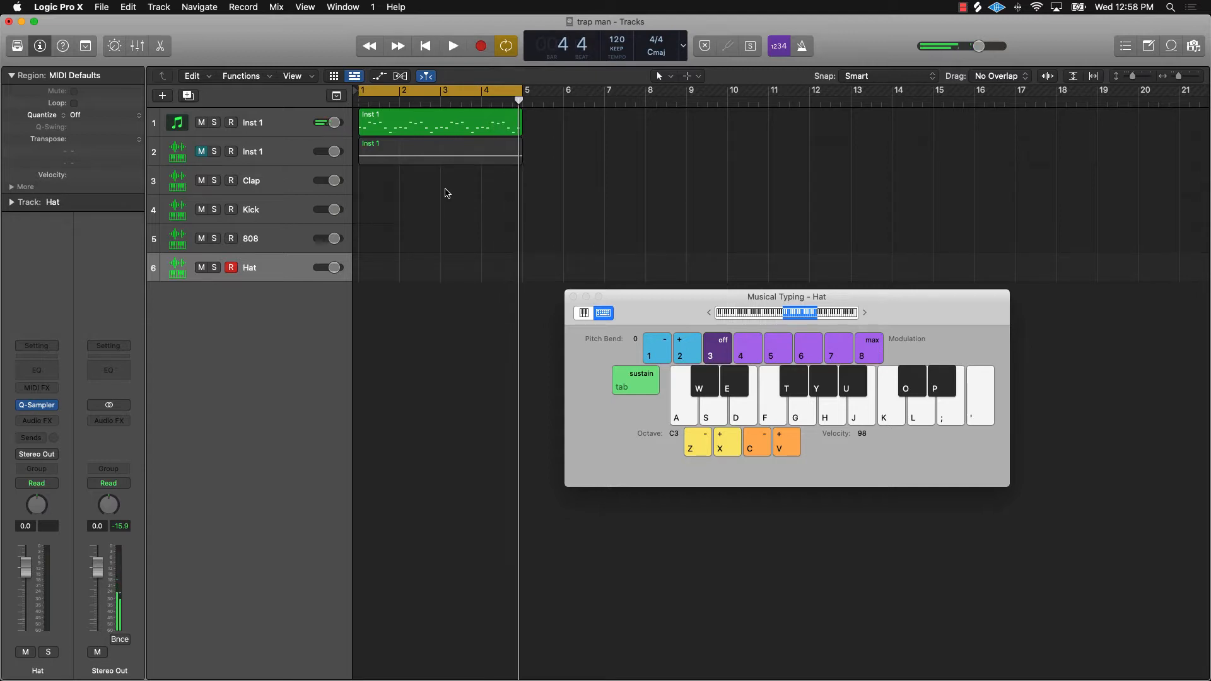
pyautogui.click(201, 123)
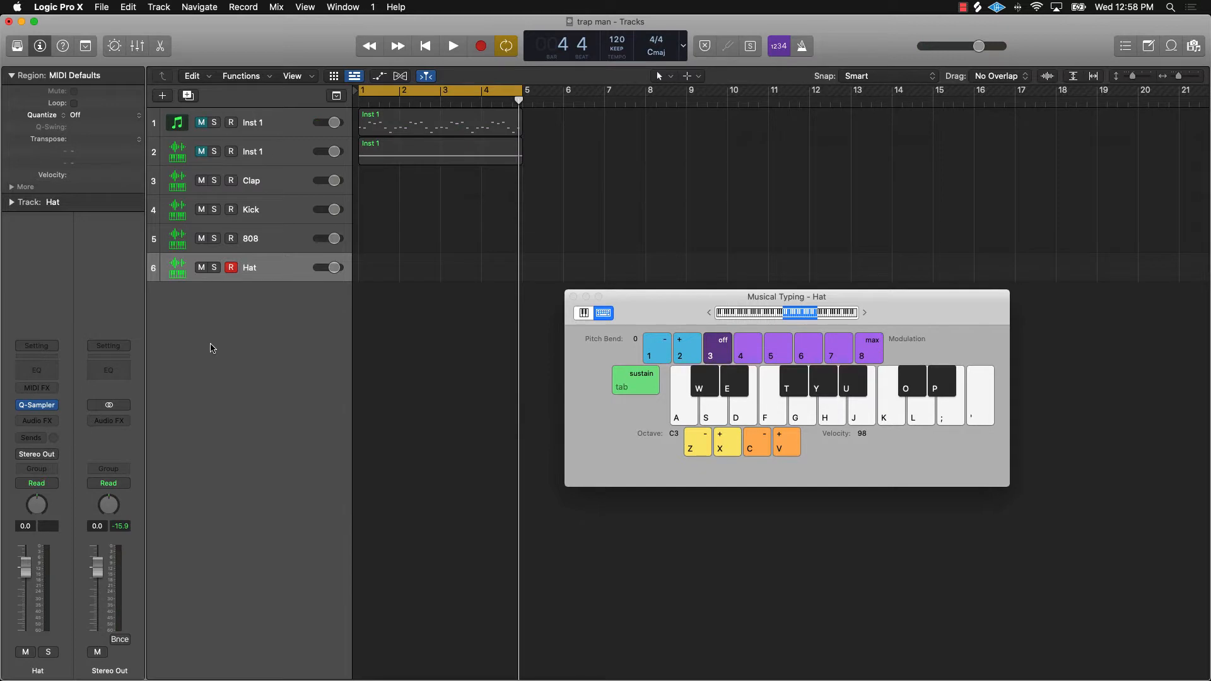
# Unmute the sampled Inst 1 track 2, and show its Quick Sampler with the Musical Typing keyboard moved clear of the waveform.
pyautogui.click(284, 163)
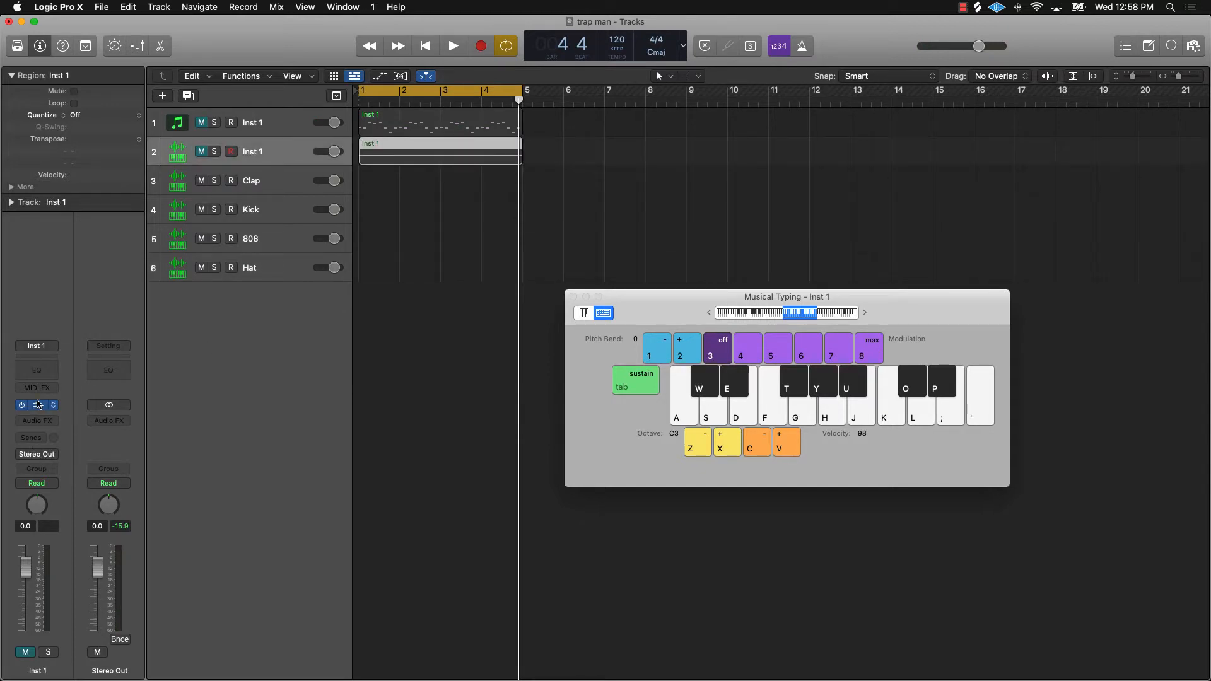
pyautogui.click(37, 405)
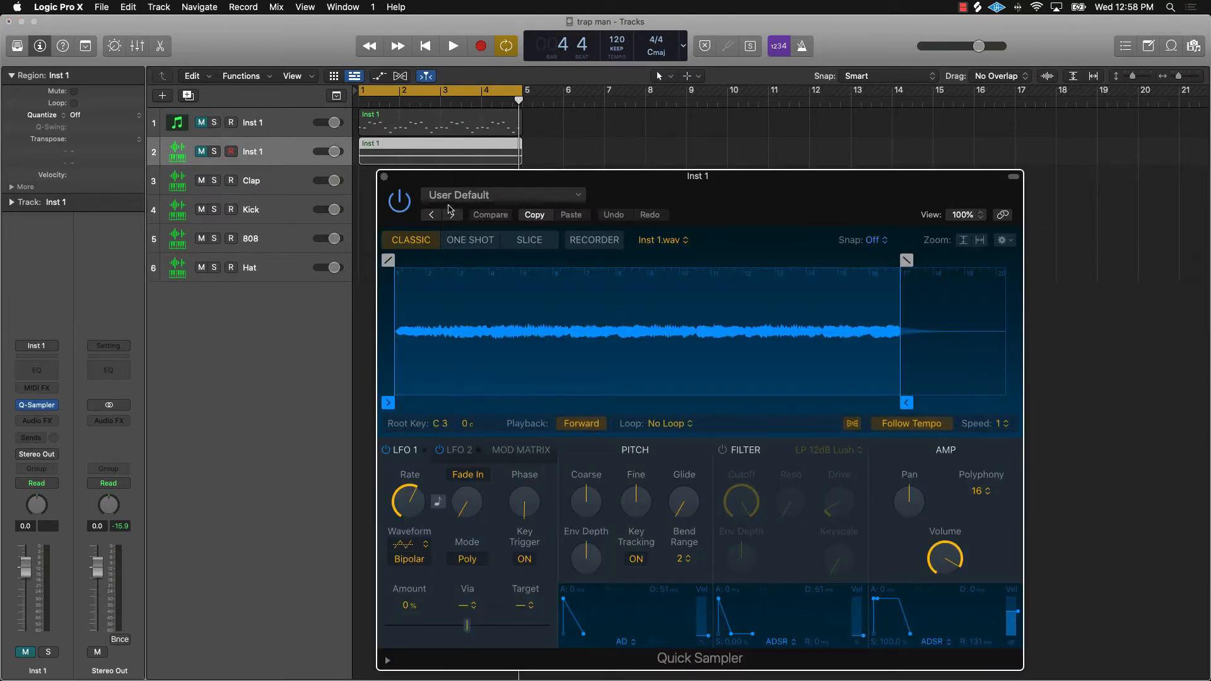
pyautogui.click(203, 152)
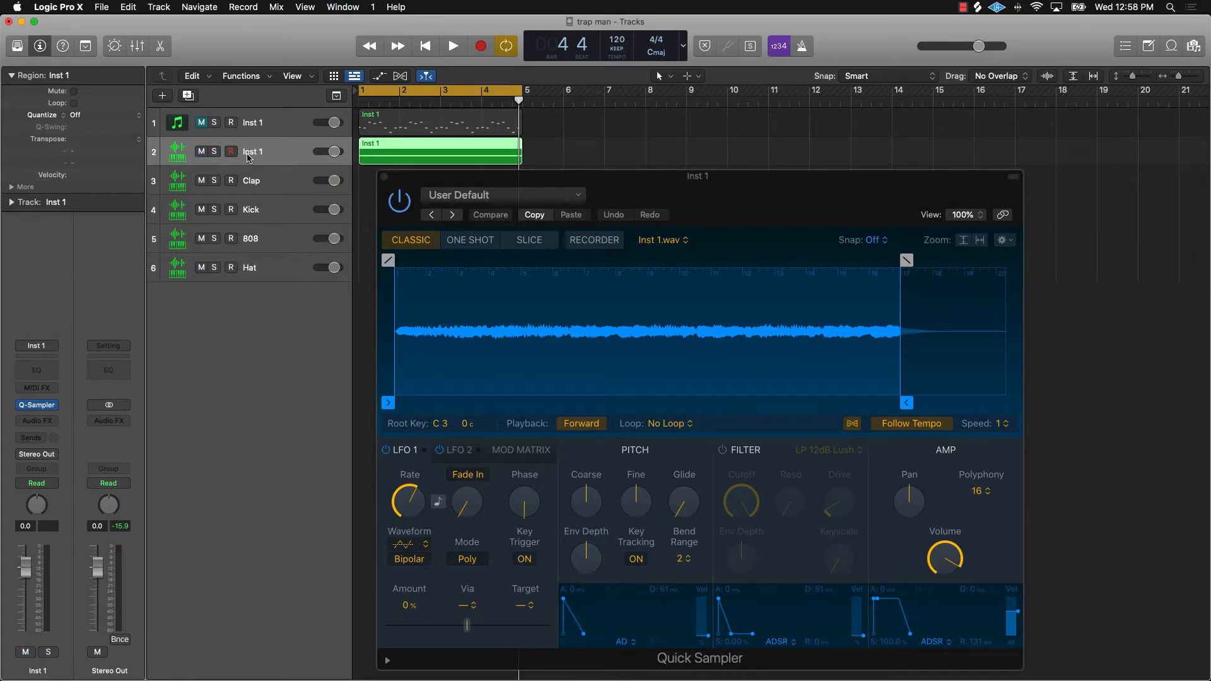
pyautogui.click(761, 225)
pyautogui.press('super+k')
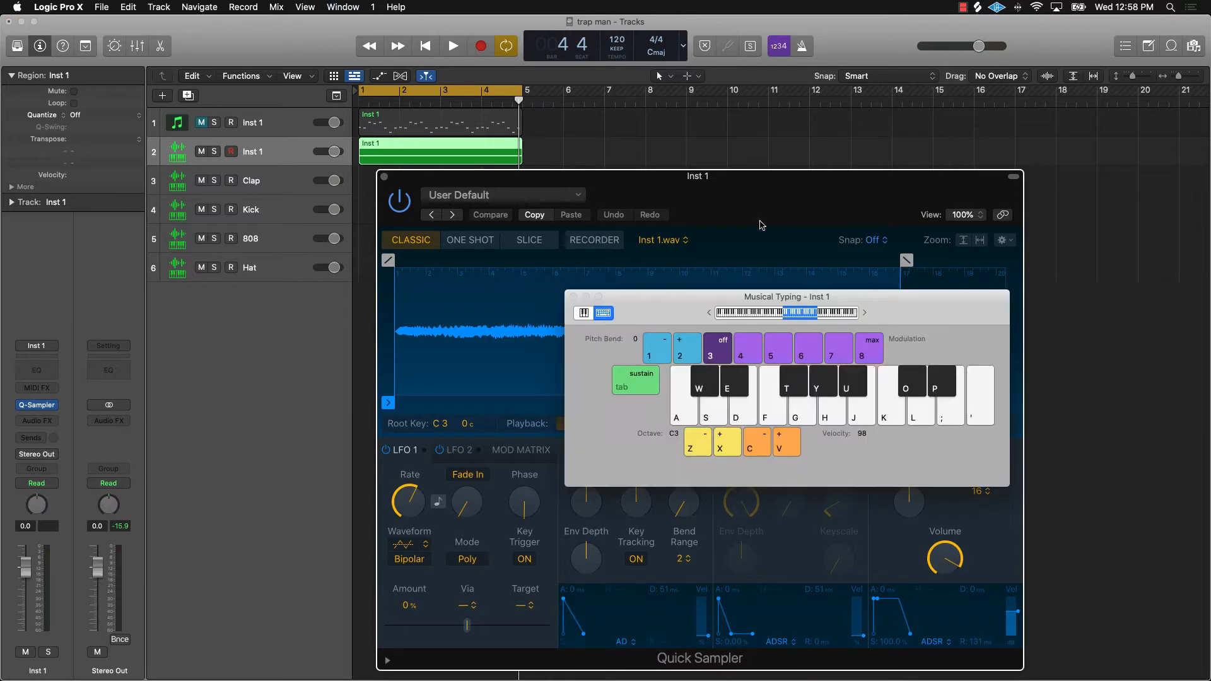
pyautogui.moveTo(821, 322); pyautogui.dragTo(899, 104)
# Audition the Inst 1 sample on several pitches in the C3 and C2 octaves.
pyautogui.press('d')
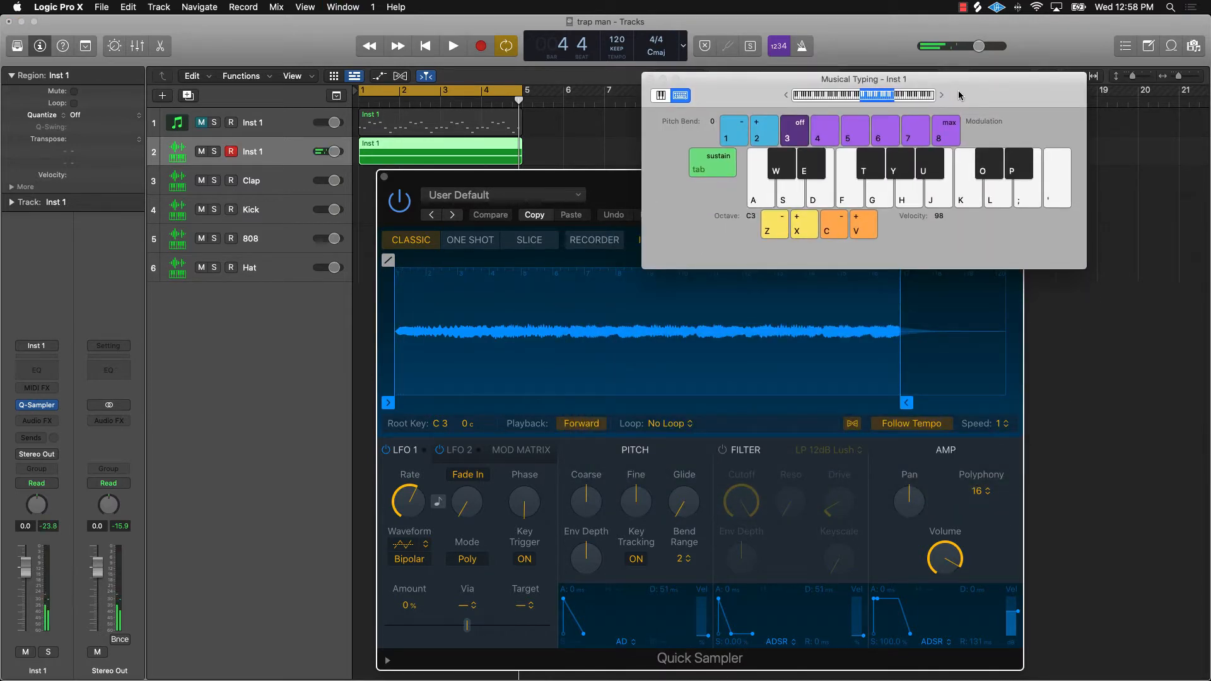
pyautogui.press('f')
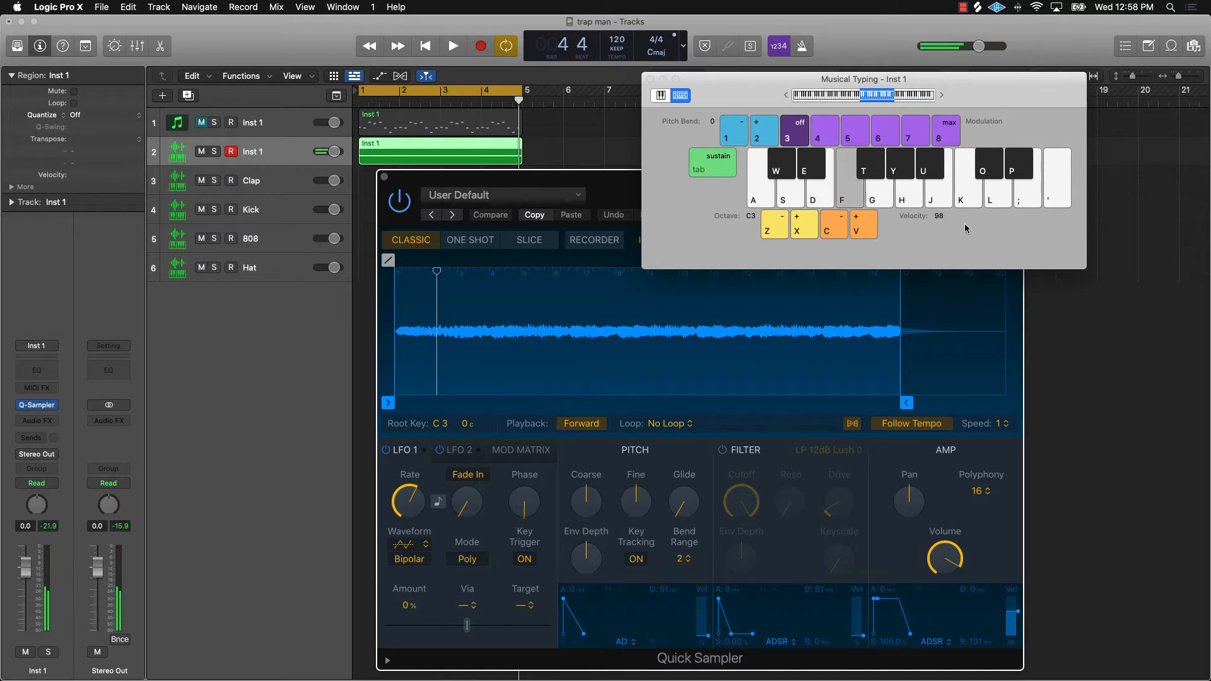
pyautogui.press('d')
pyautogui.press('f')
pyautogui.press('j')
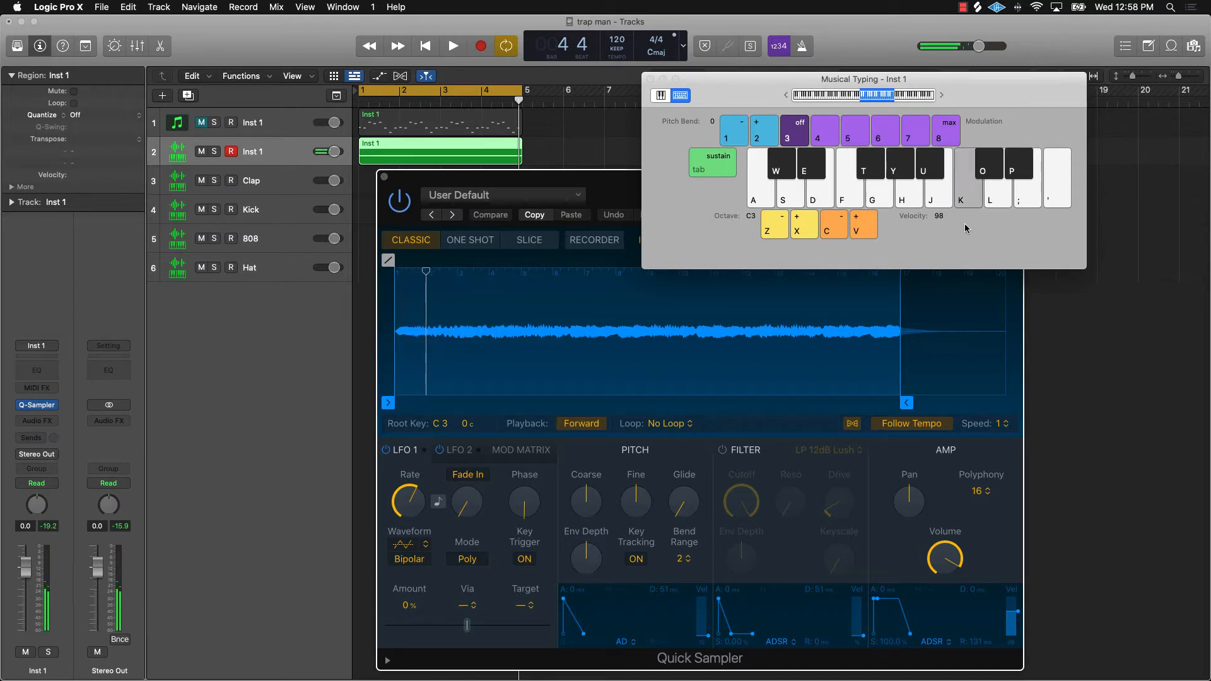
pyautogui.press('z')
pyautogui.press('j')
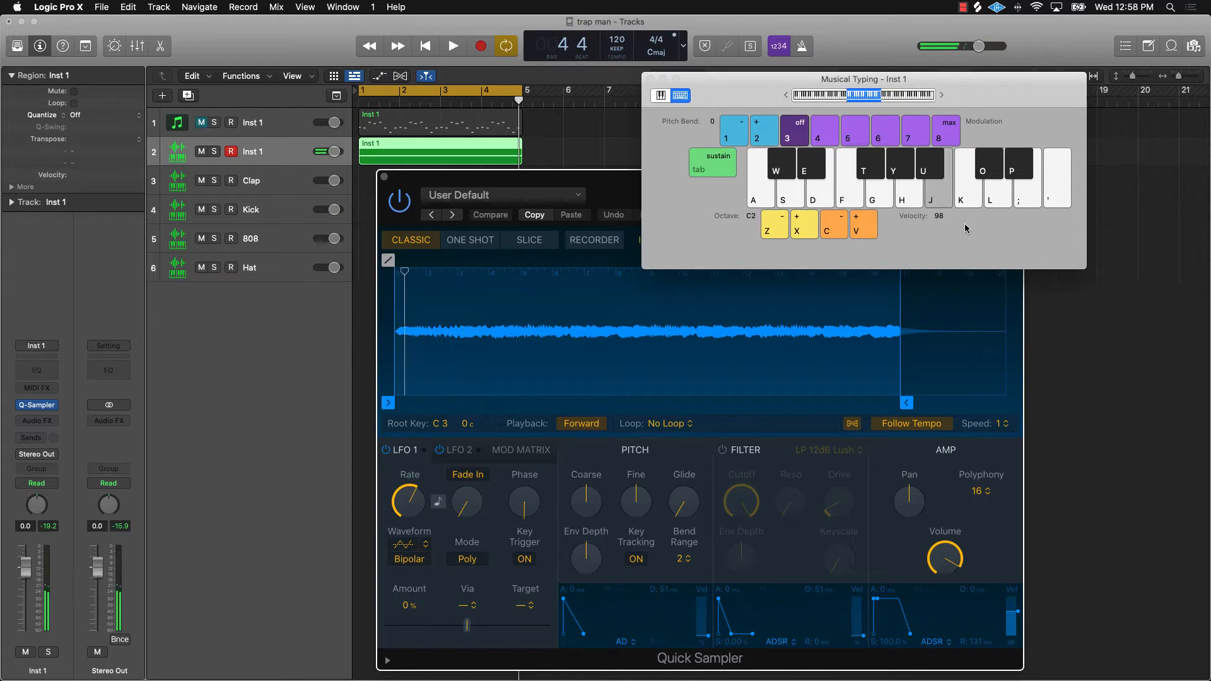
pyautogui.press('u')
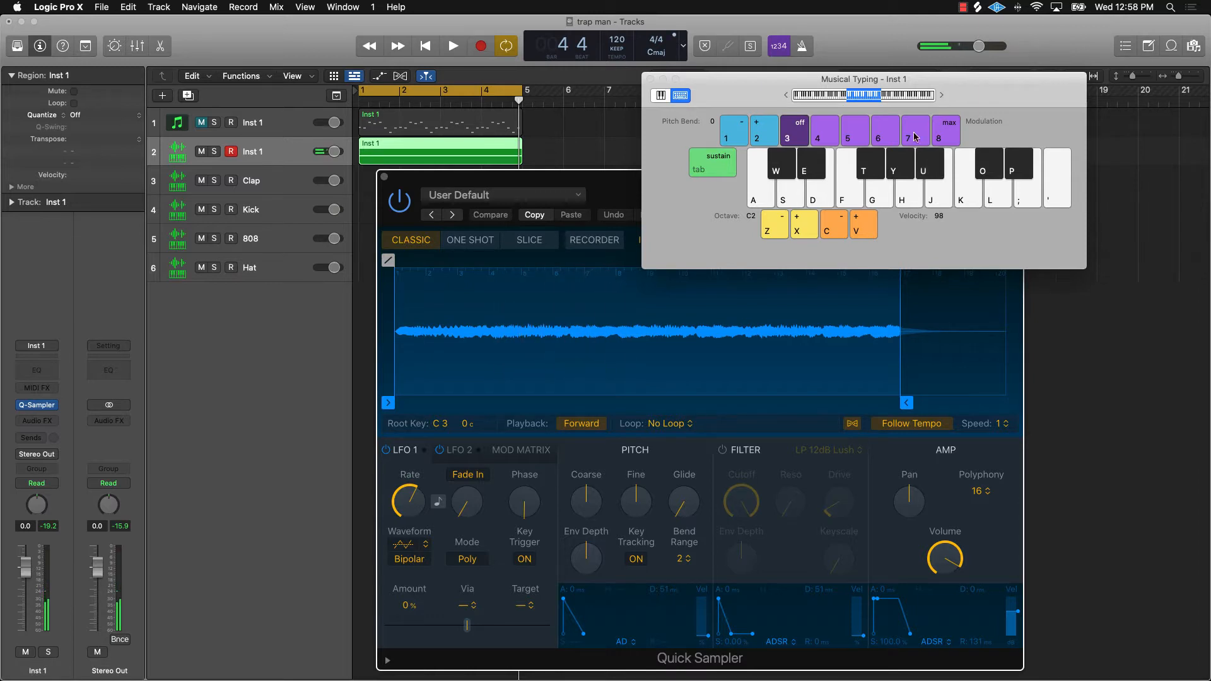
# Set the project tempo to 127 and audition the Inst 1 sample on A-sharp in the C2 and C3 octaves.
pyautogui.moveTo(626, 38)
pyautogui.mouseDown()
pyautogui.moveTo(618, 27)
pyautogui.moveTo(615, 55)
pyautogui.mouseUp()
pyautogui.press('u')
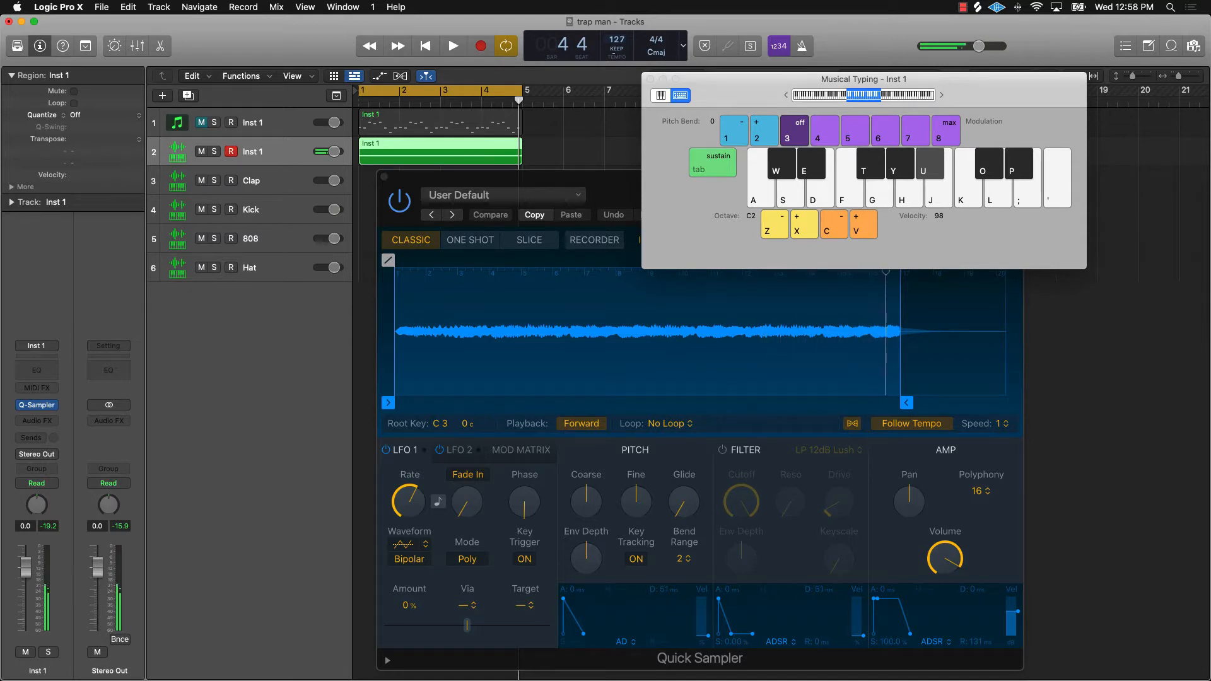
pyautogui.press('u')
pyautogui.press('x')
pyautogui.press('u')
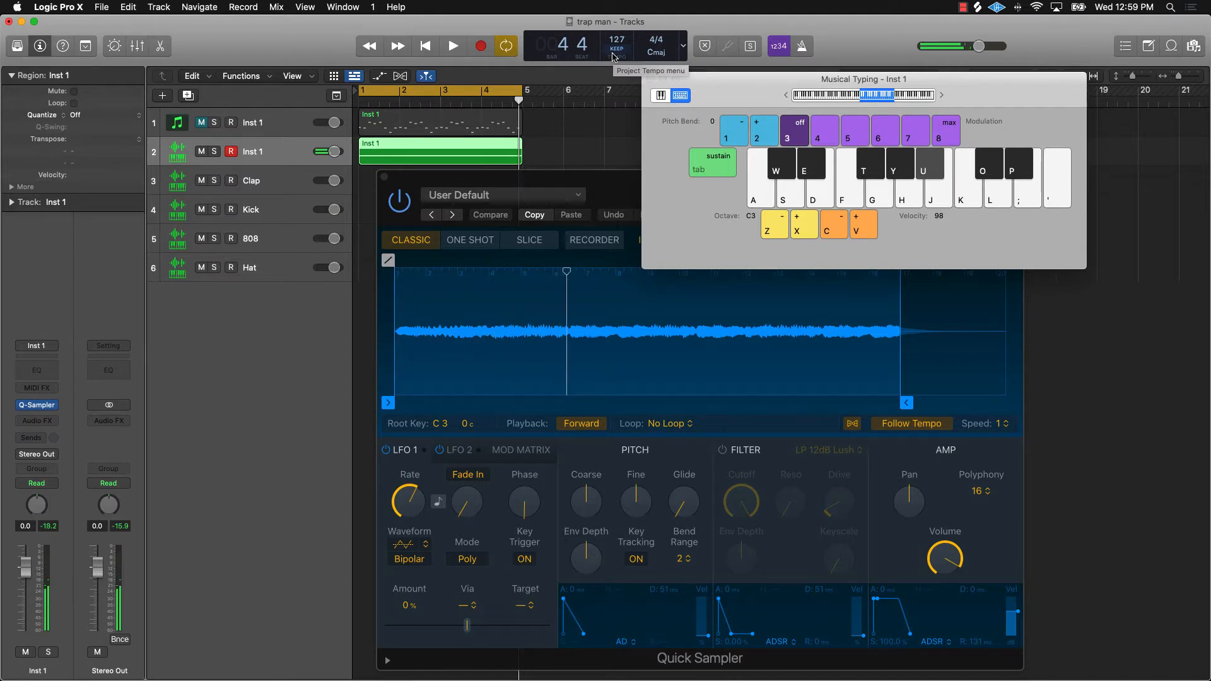
# Play the start of the loop briefly and close the Quick Sampler window.
pyautogui.press('space')
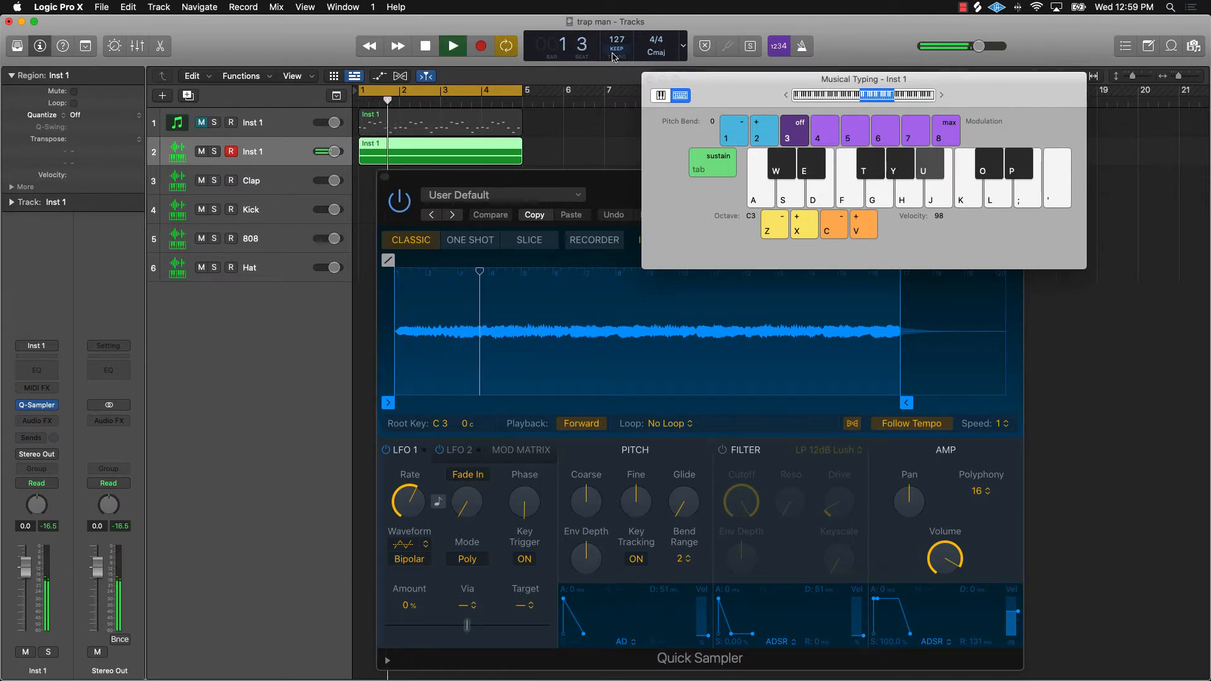
pyautogui.press('space')
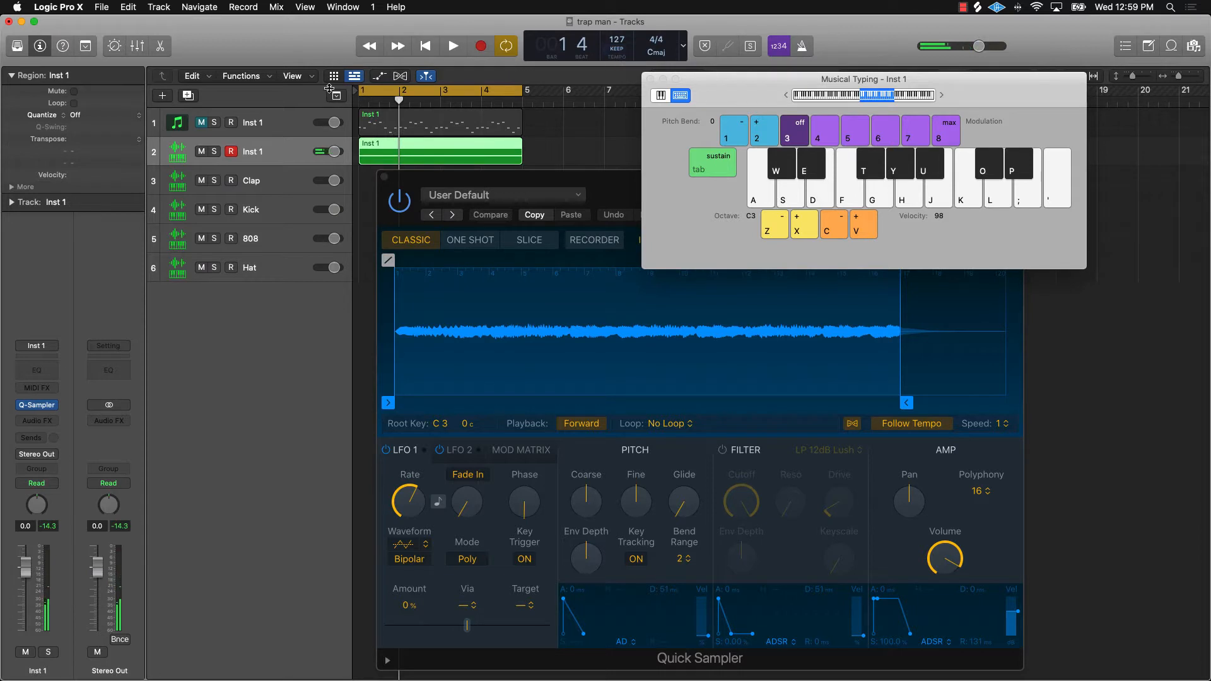
pyautogui.click(384, 178)
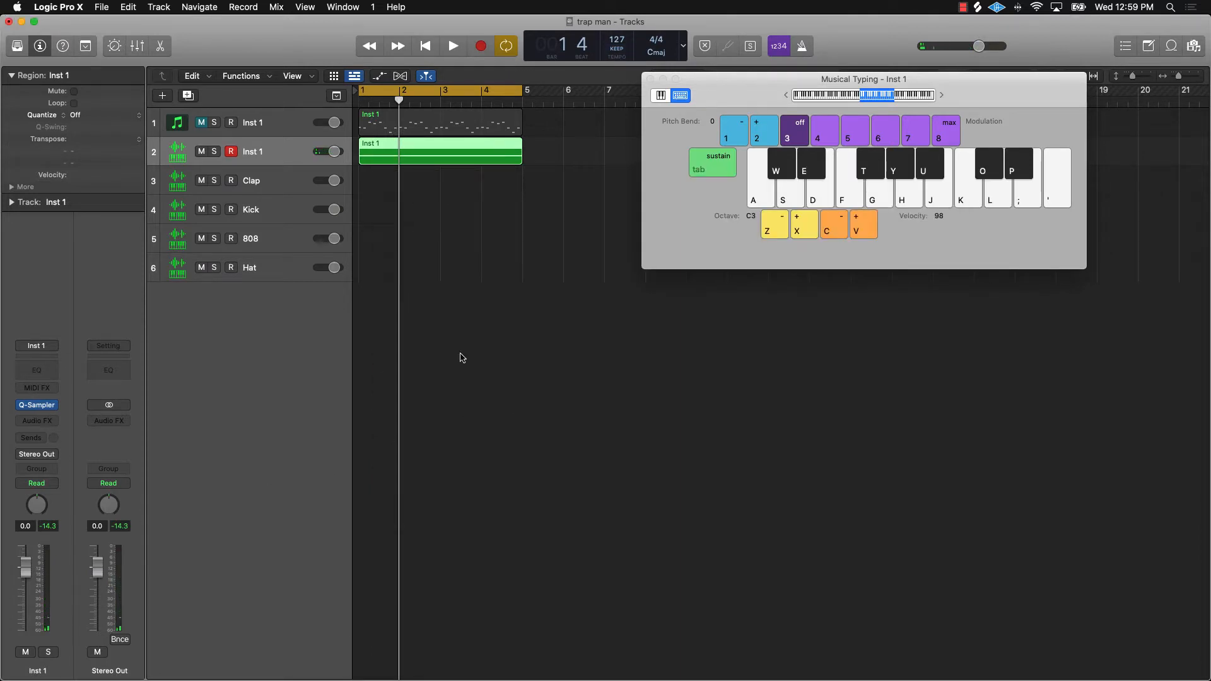
# Select the Clap track and audition its sample on F, low C and high C.
pyautogui.click(293, 185)
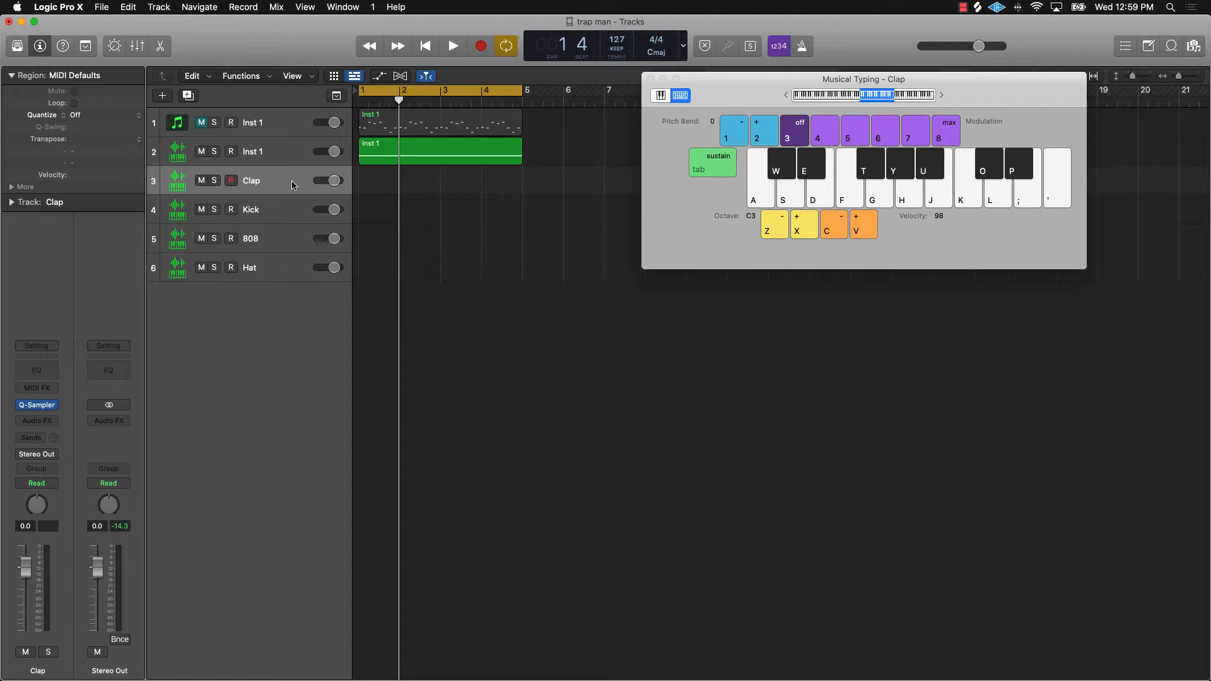
pyautogui.press('f')
pyautogui.press('a')
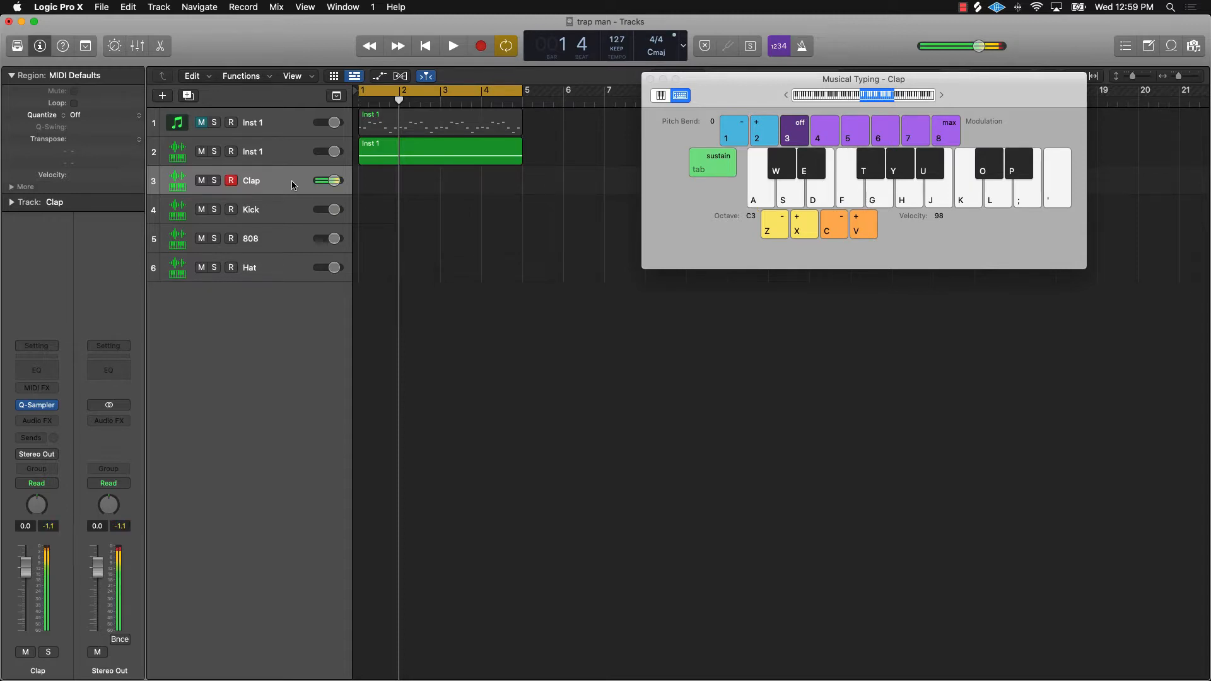
pyautogui.press('k')
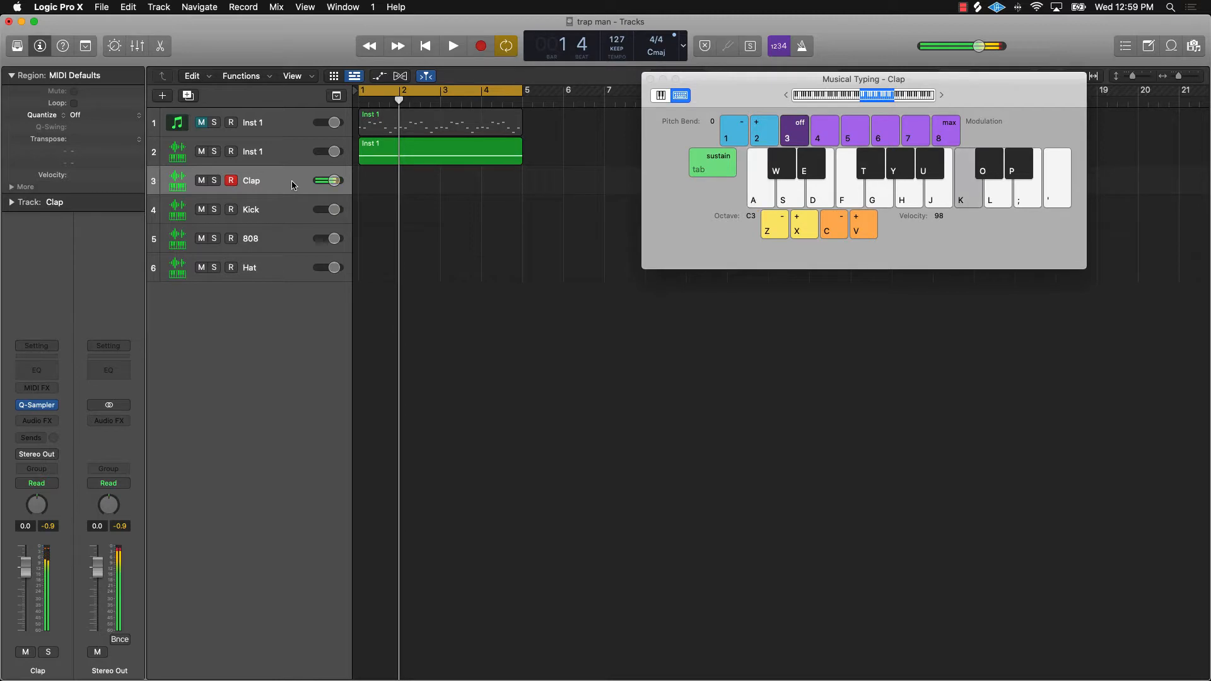
pyautogui.press('a')
pyautogui.press('a')
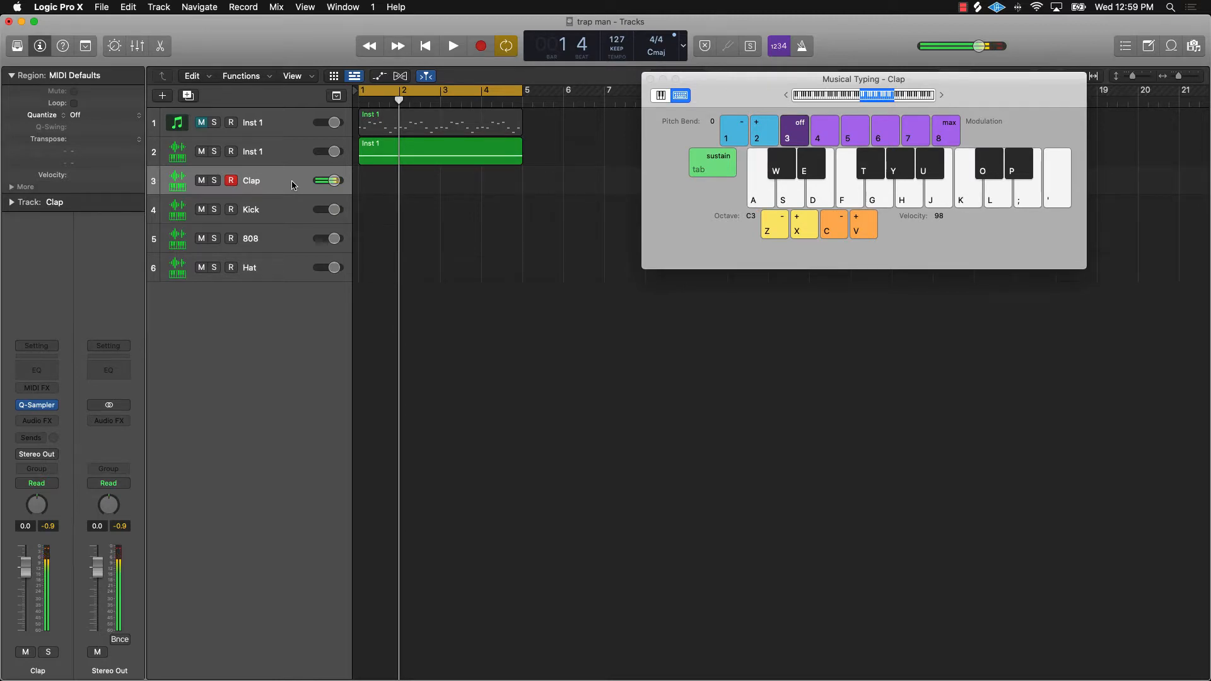
# Record a four-bar Clap part over the loop with one C3 hit on beat 3 of each bar.
pyautogui.press('r')
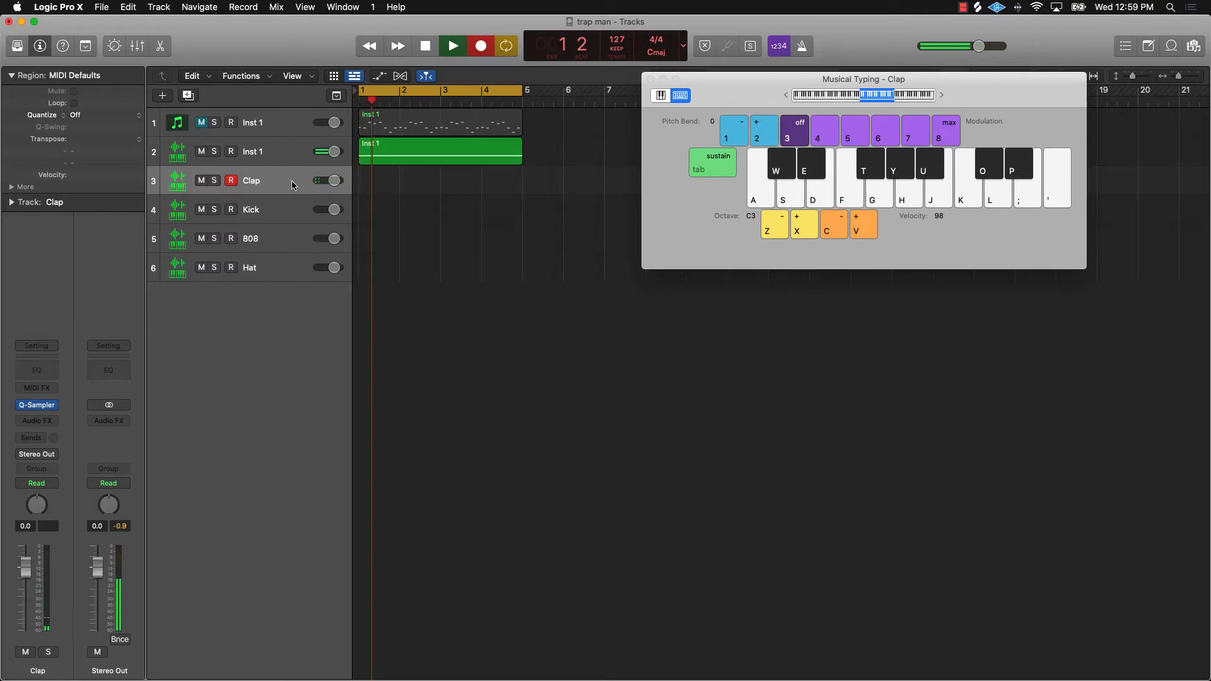
pyautogui.press('a')
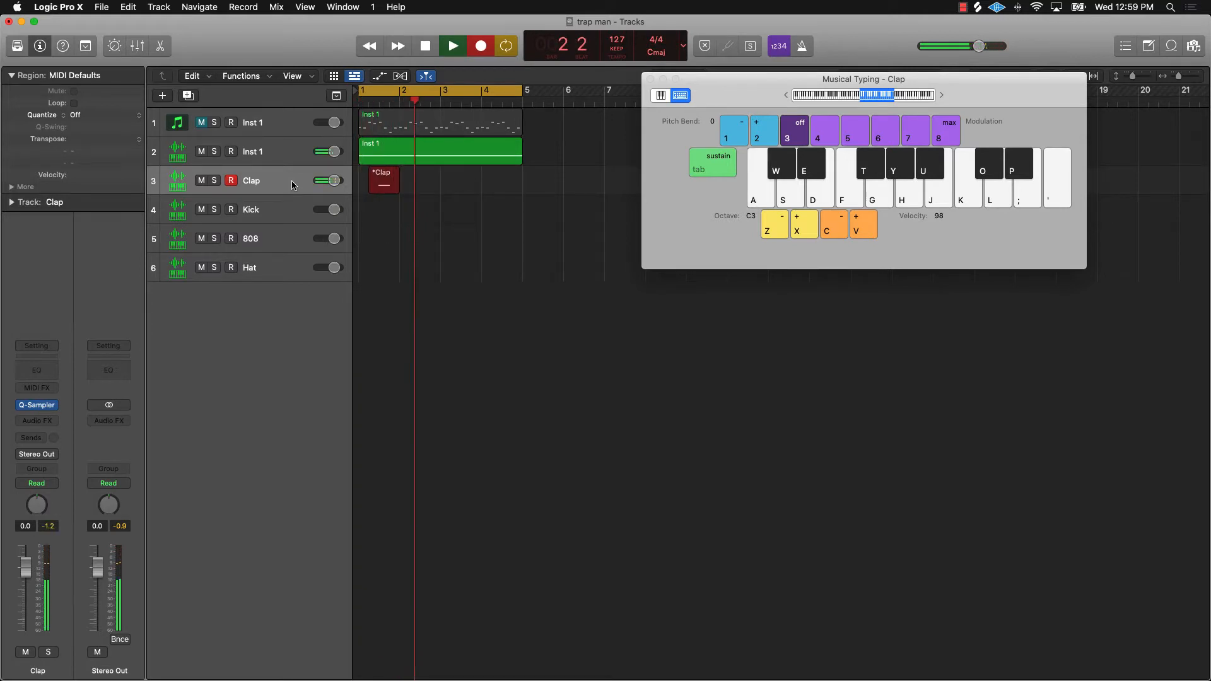
pyautogui.press('a')
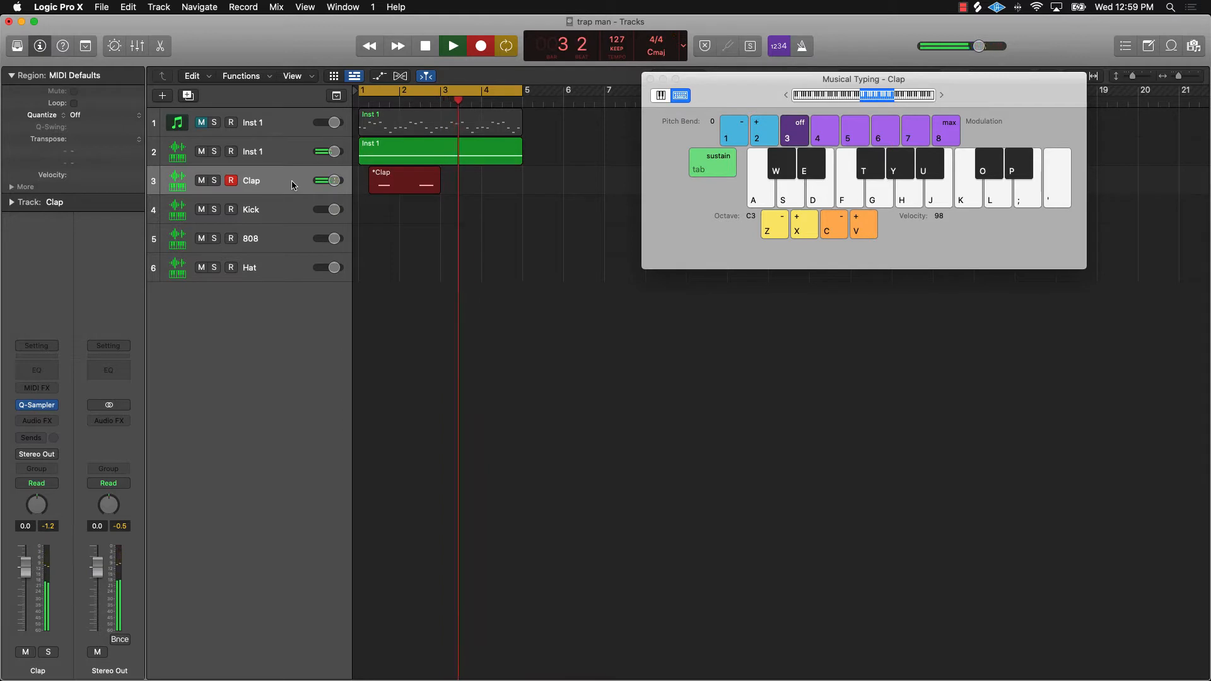
pyautogui.press('a')
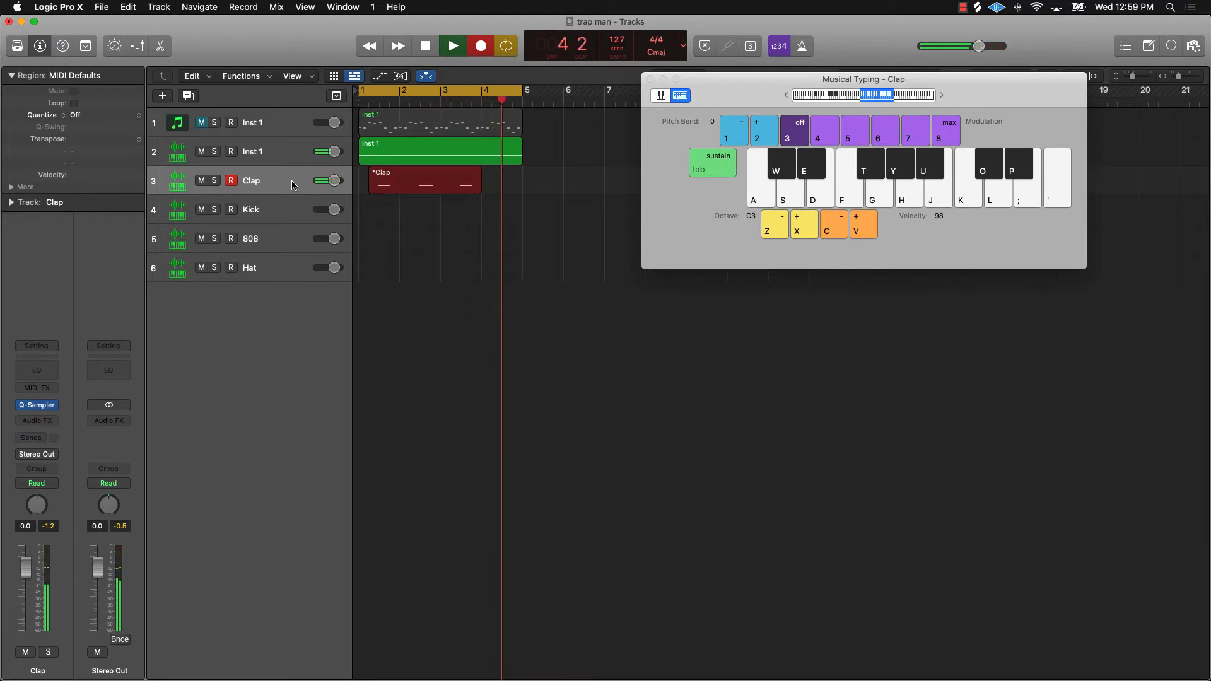
pyautogui.press('a')
pyautogui.press('space')
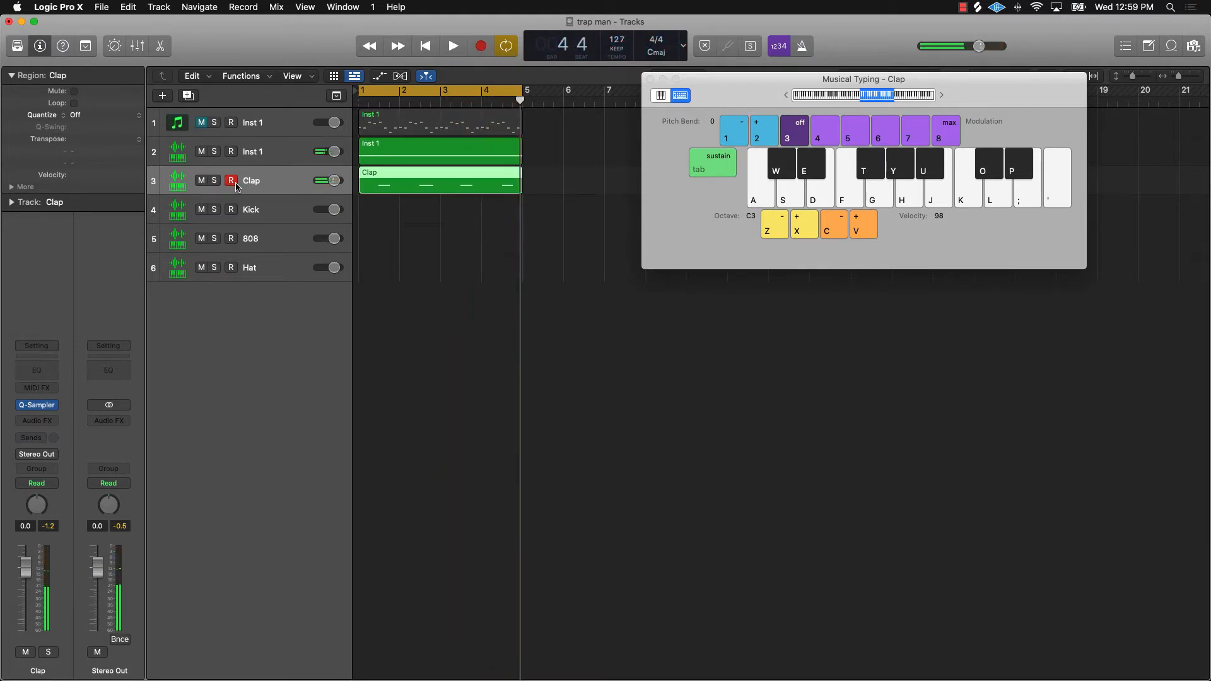
# Set the velocity of all four notes in the Clap region to 104 in the Piano Roll.
pyautogui.click(138, 48)
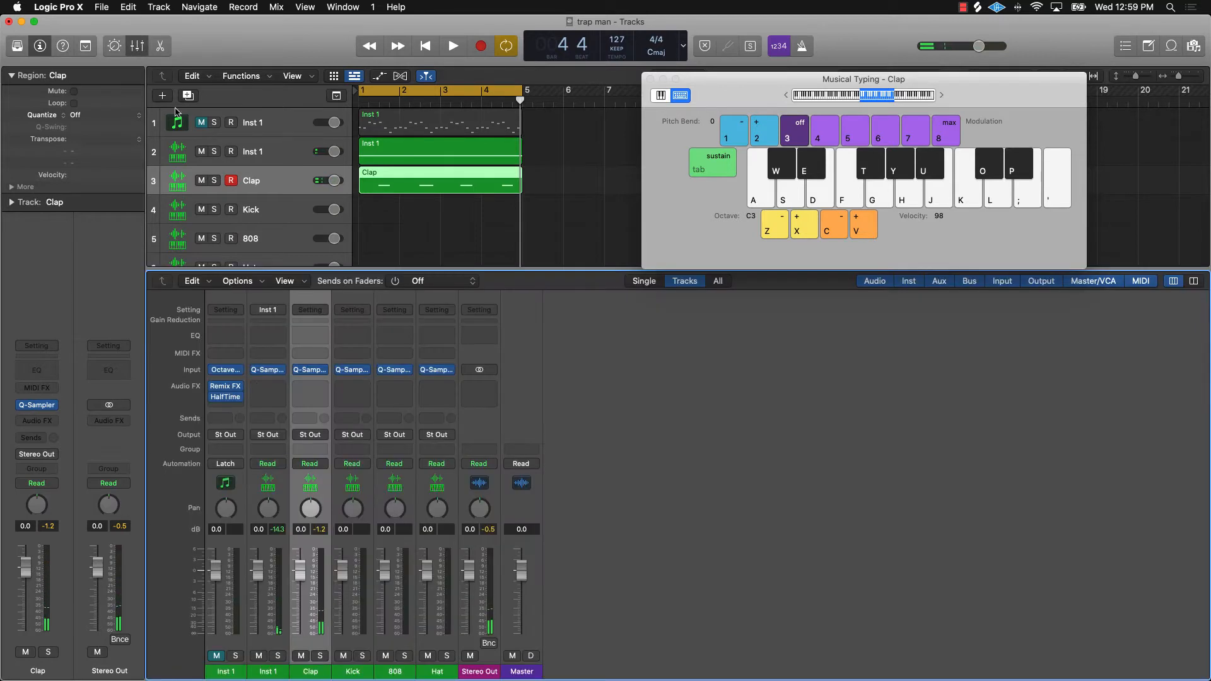
pyautogui.click(138, 47)
pyautogui.click(156, 48)
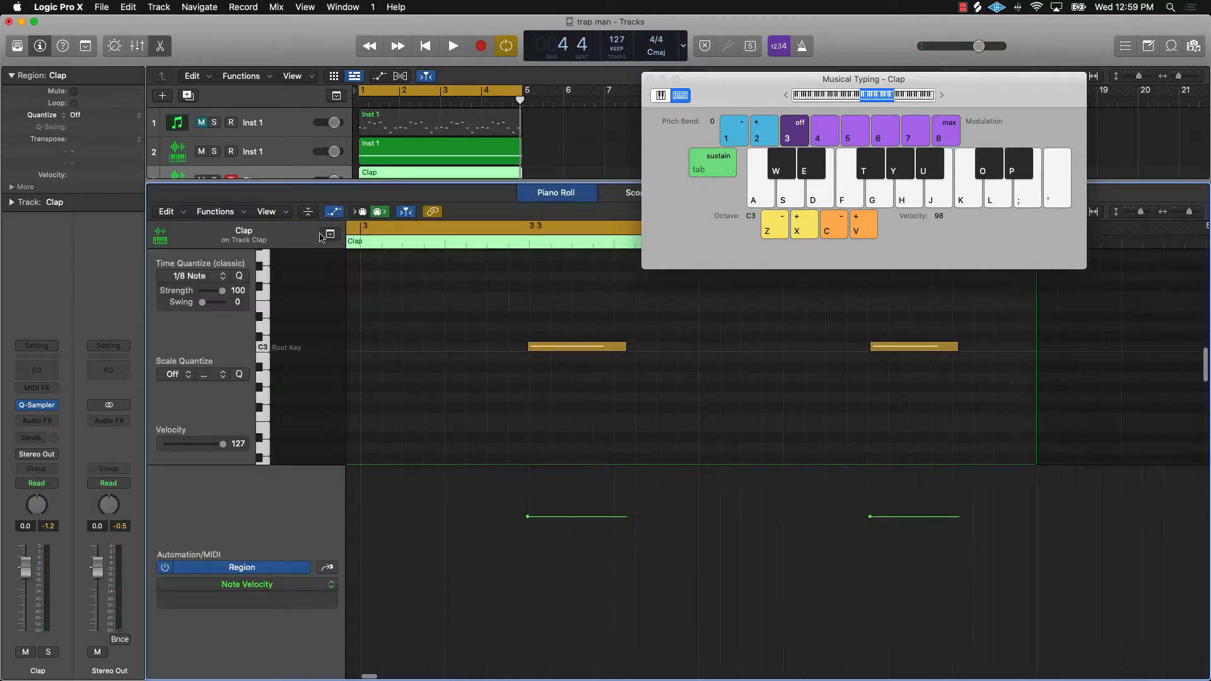
pyautogui.press('super+a')
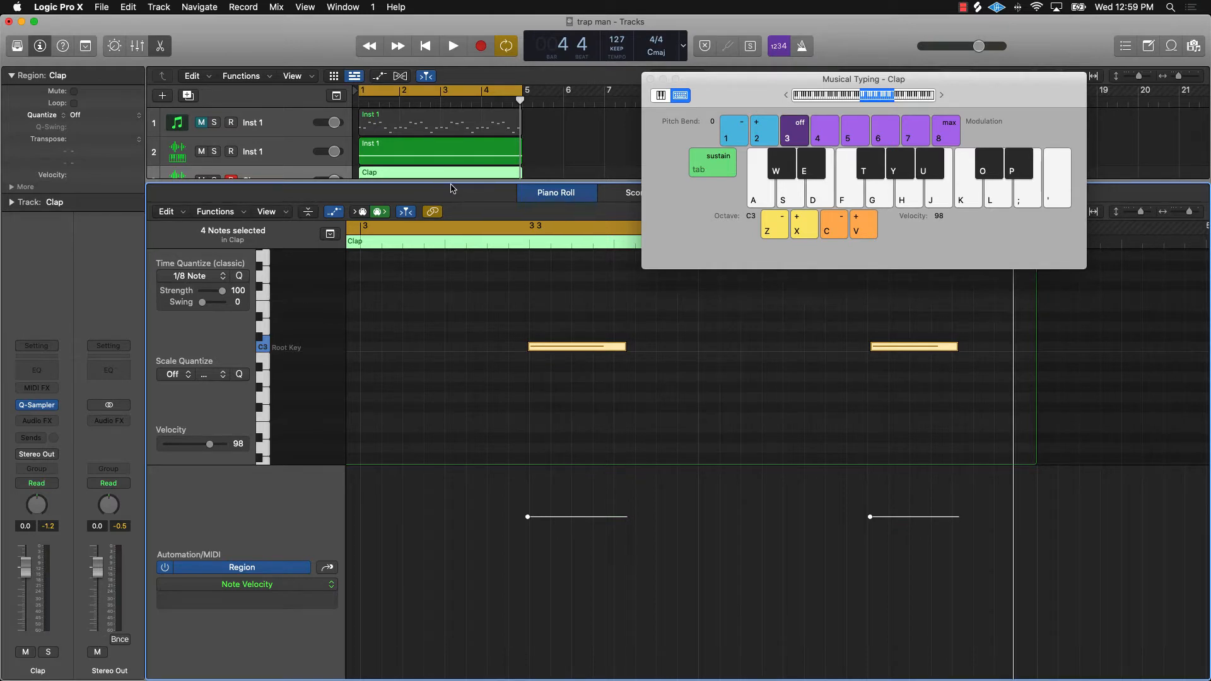
pyautogui.keyDown('ctrl'); pyautogui.keyDown('alt'); pyautogui.click(504, 316); pyautogui.keyUp('alt'); pyautogui.keyUp('ctrl')
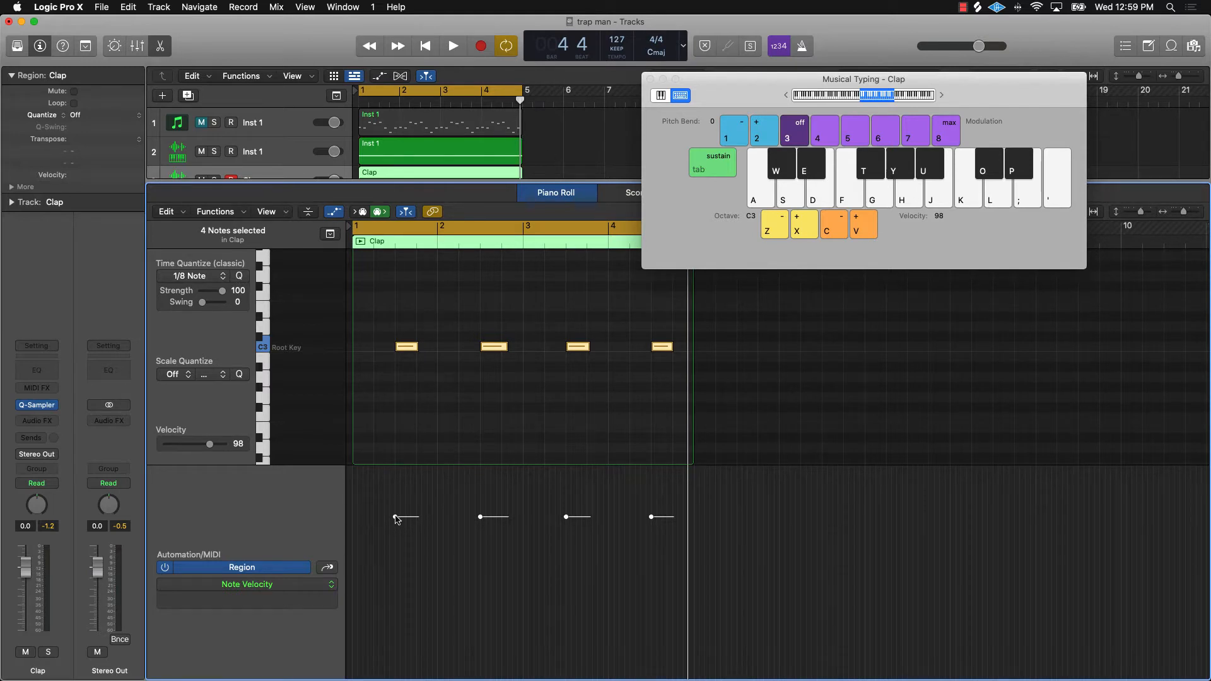
pyautogui.moveTo(395, 517); pyautogui.dragTo(350, 264)
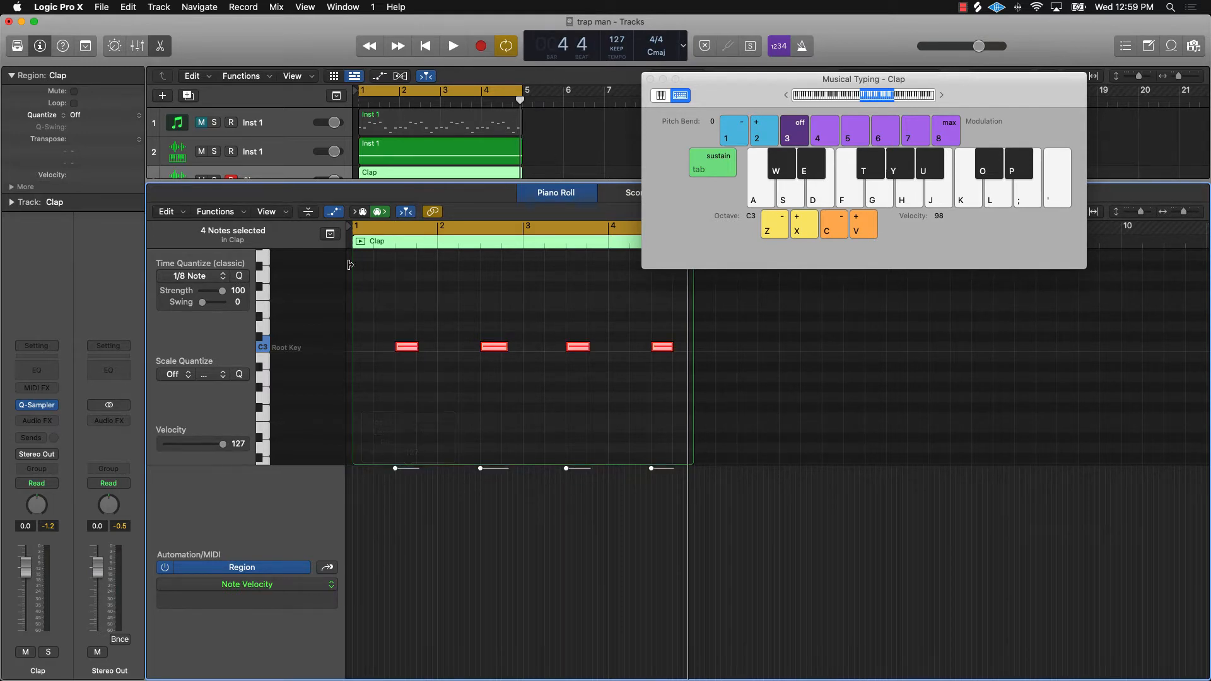
pyautogui.click(335, 213)
pyautogui.click(334, 213)
pyautogui.moveTo(395, 468); pyautogui.dragTo(395, 505)
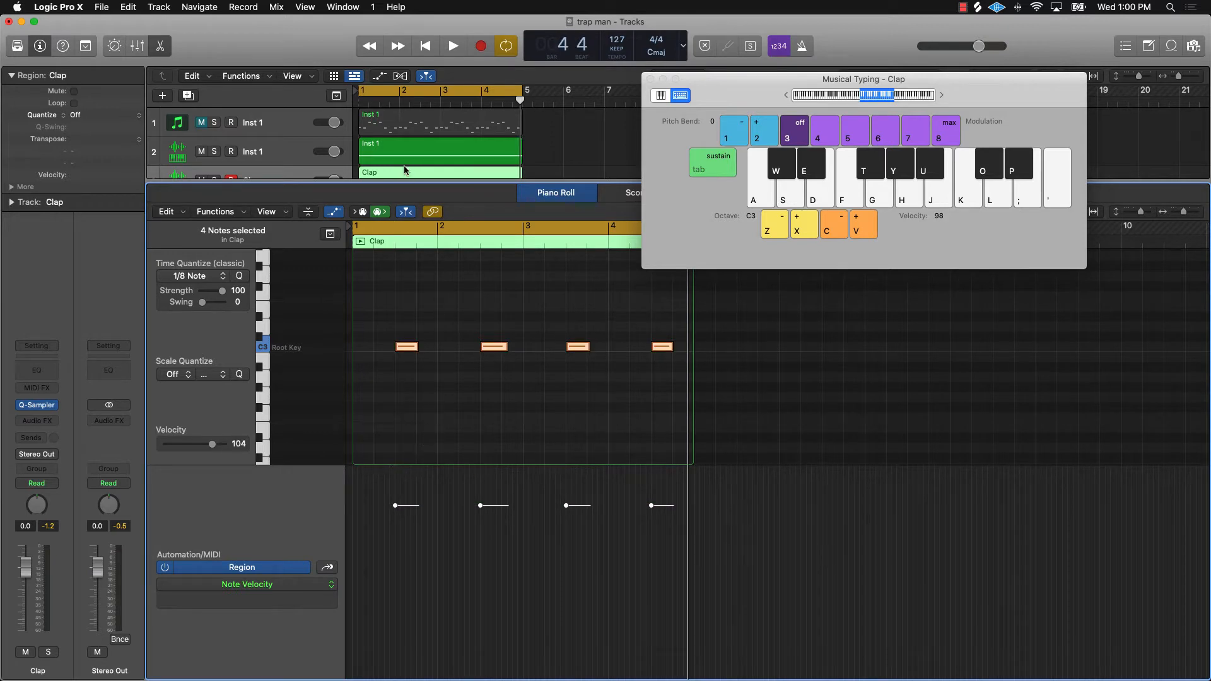
# Play back the loop with the clap part, and close the Piano Roll and the Musical Typing keyboard.
pyautogui.press('space')
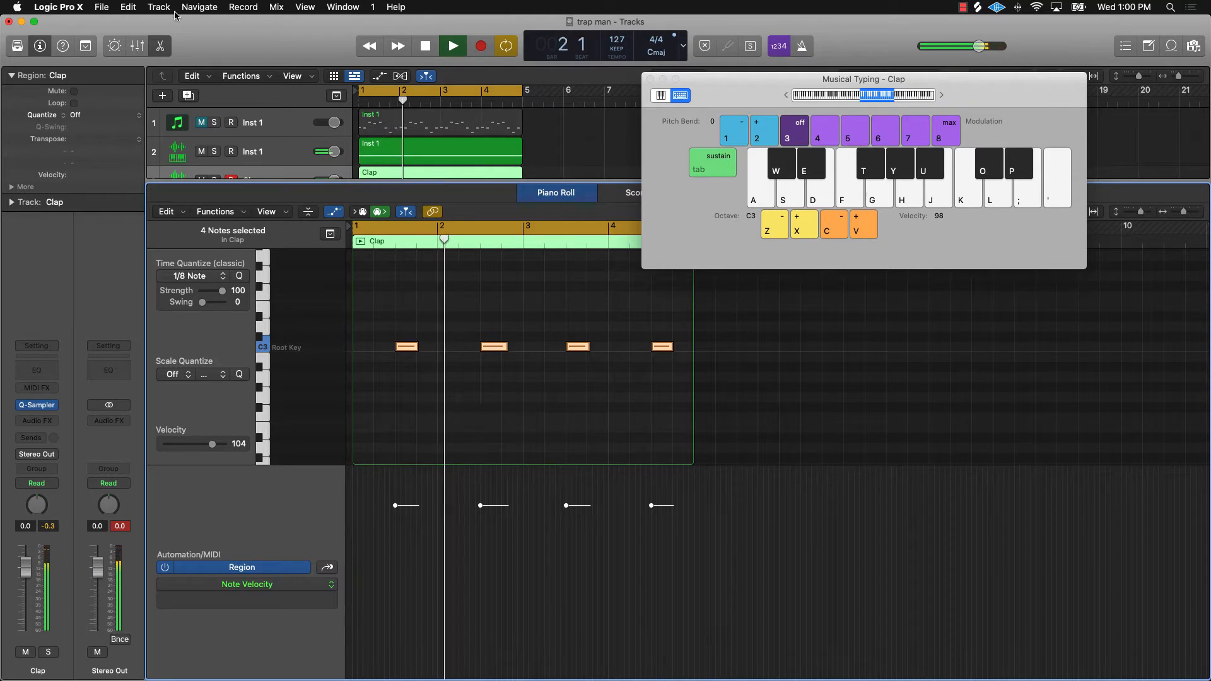
pyautogui.press('e')
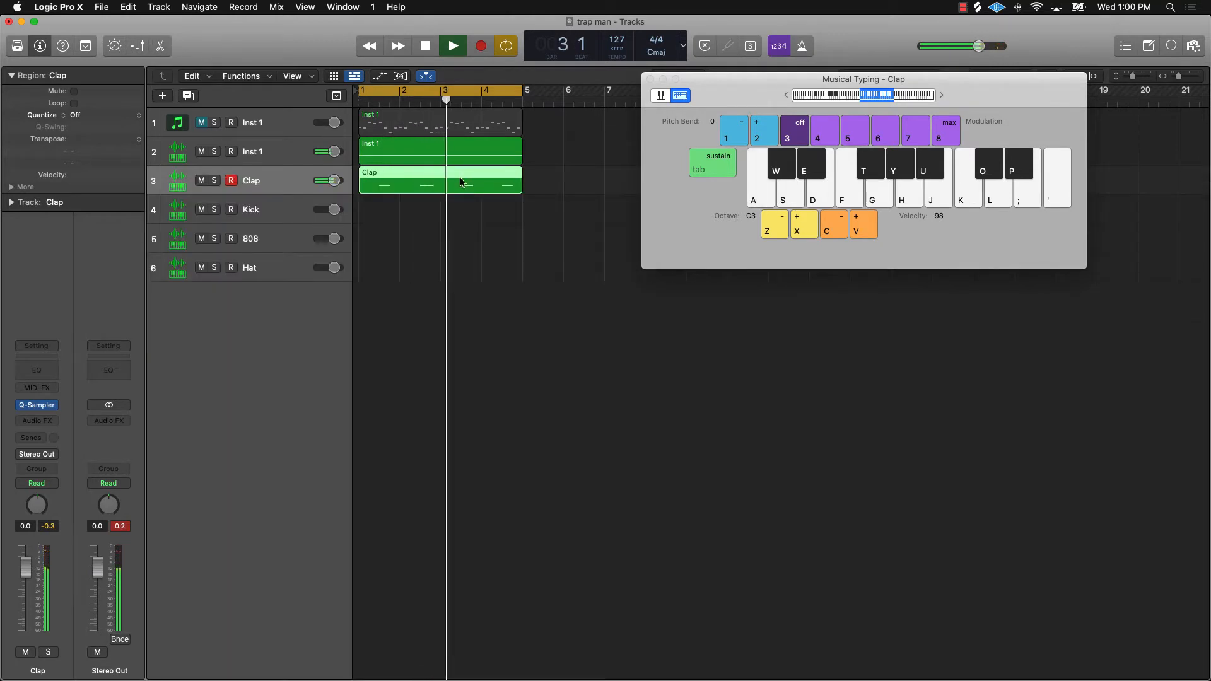
pyautogui.press('space')
pyautogui.click(649, 80)
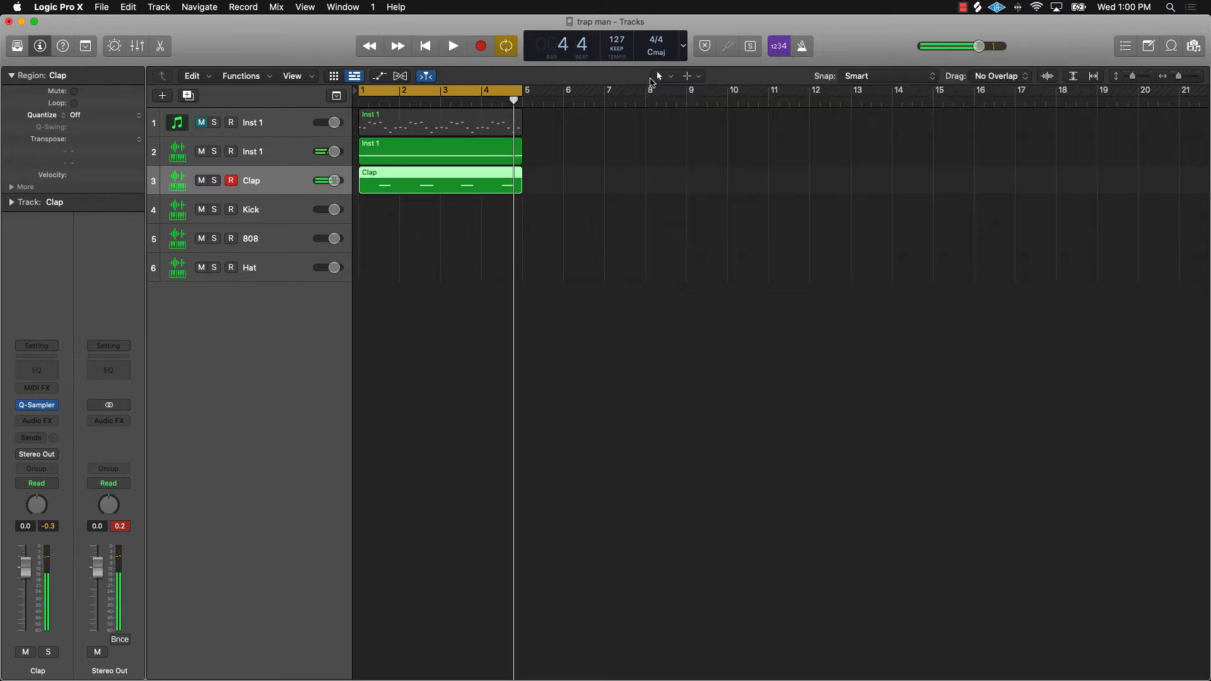
# Move the 808 track directly above the Kick track and open the Musical Typing keyboard for it.
pyautogui.click(288, 247)
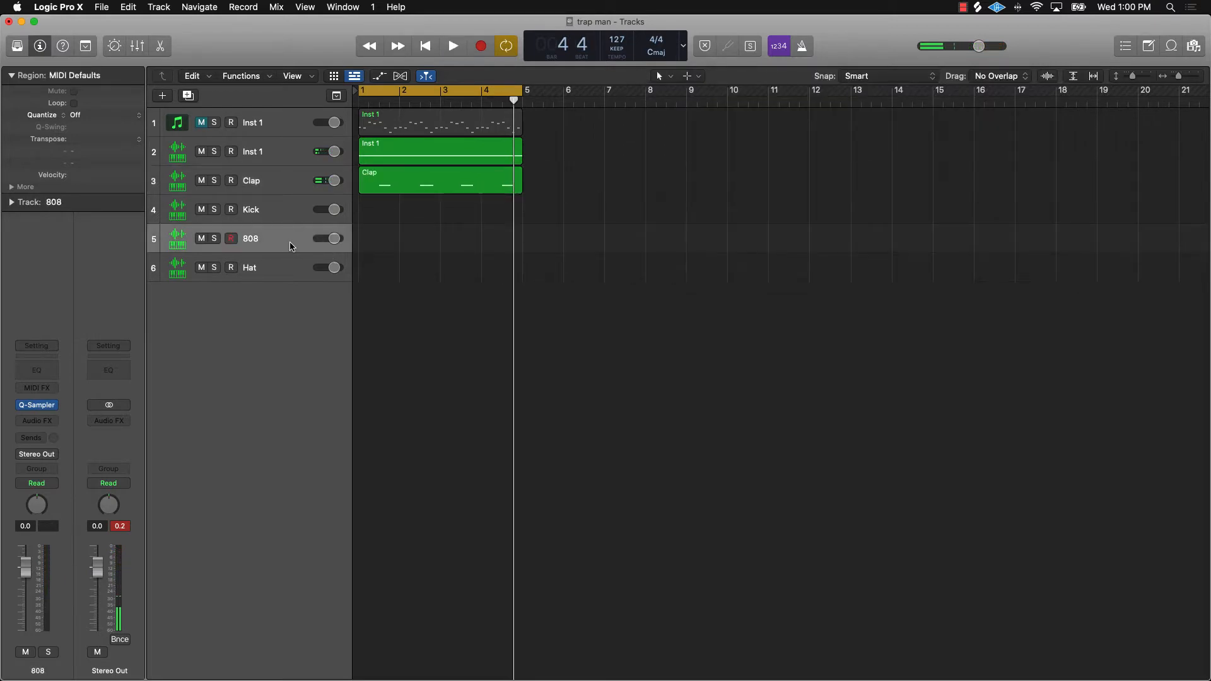
pyautogui.moveTo(292, 246); pyautogui.dragTo(292, 215)
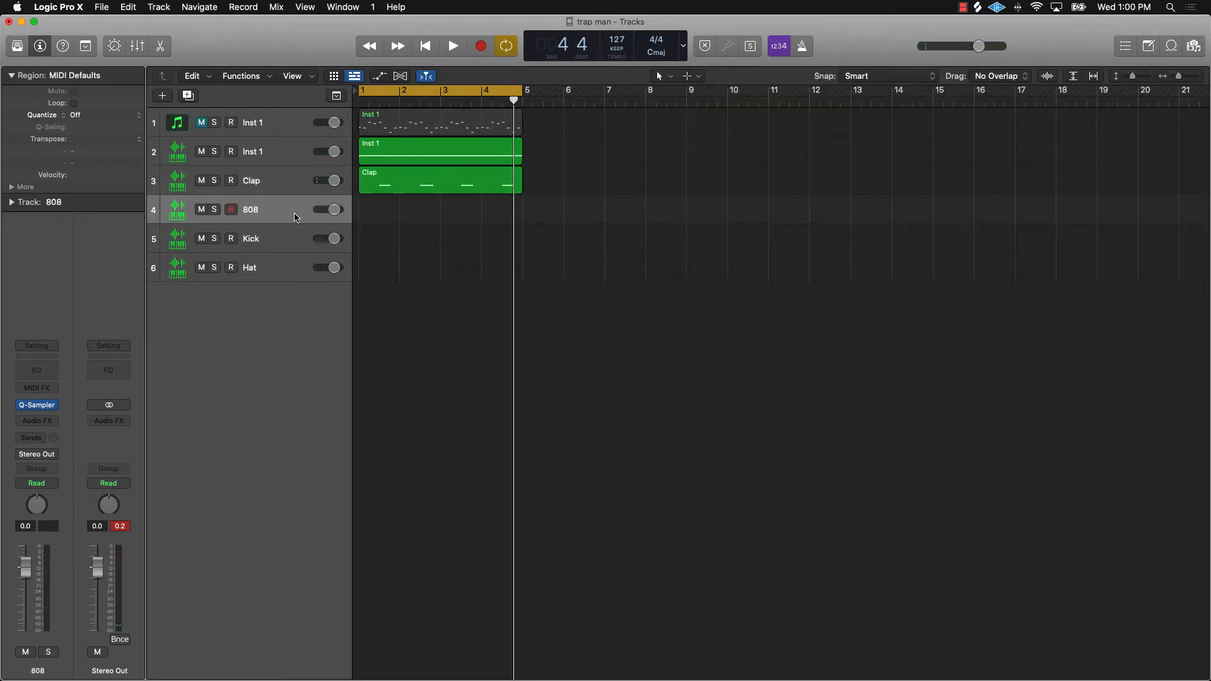
pyautogui.press('super+k')
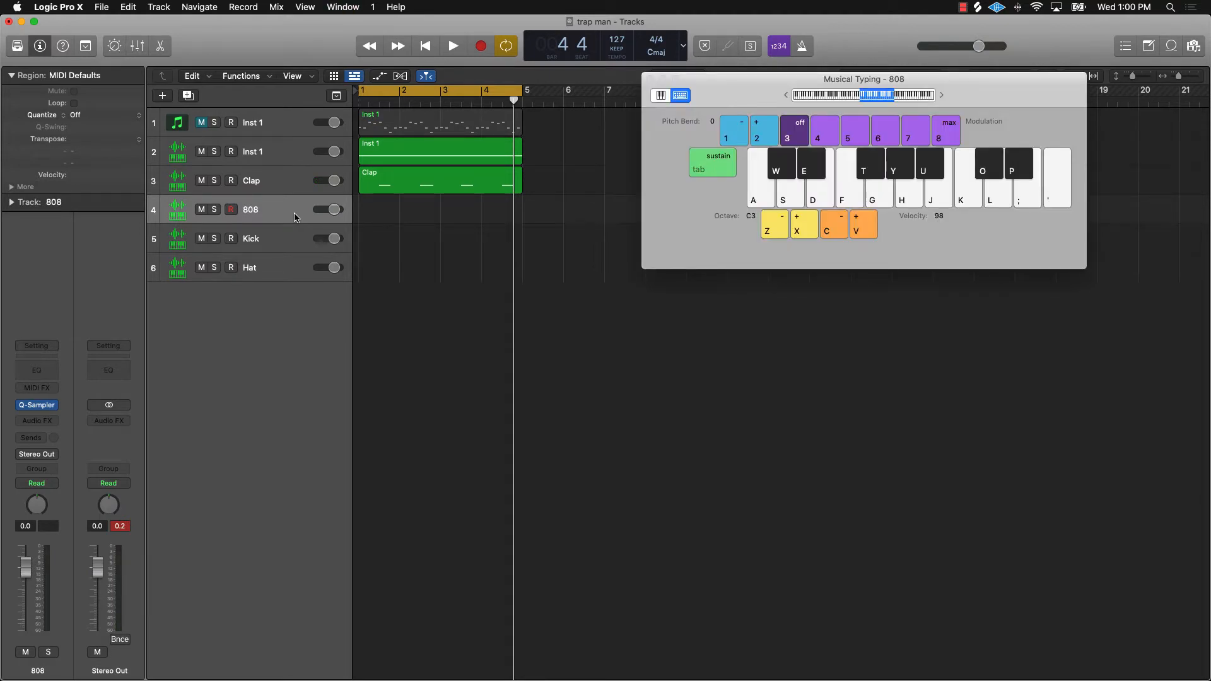
# Audition the 808 sample on C, D and D#, comparing D# in the C3 and C4 octaves, and return to octave C3.
pyautogui.press('a')
pyautogui.press('s')
pyautogui.press('e')
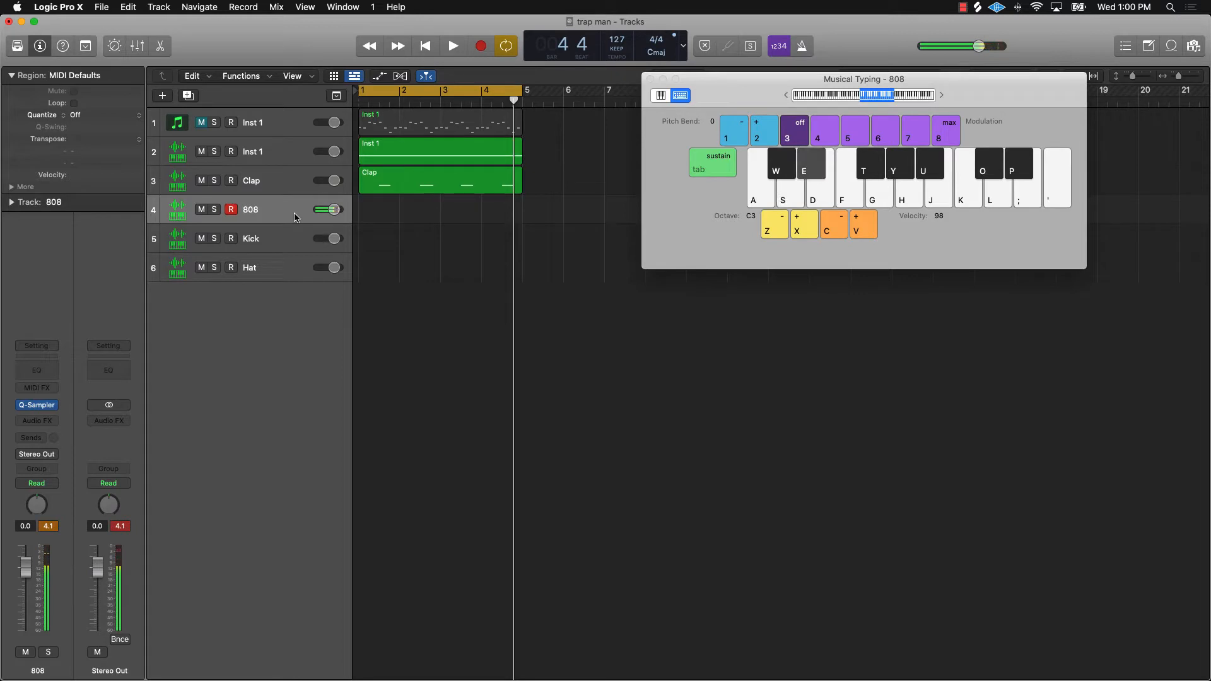
pyautogui.press('e')
pyautogui.press('x')
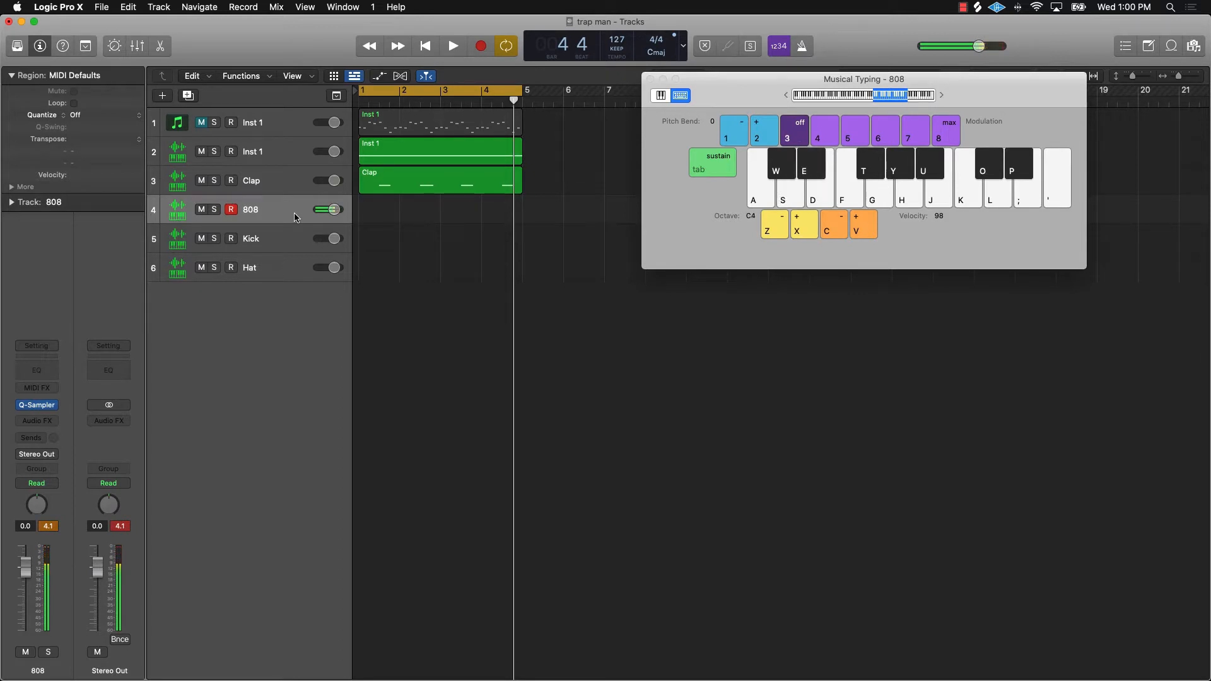
pyautogui.press('x')
pyautogui.press('e')
pyautogui.press('z')
pyautogui.press('e')
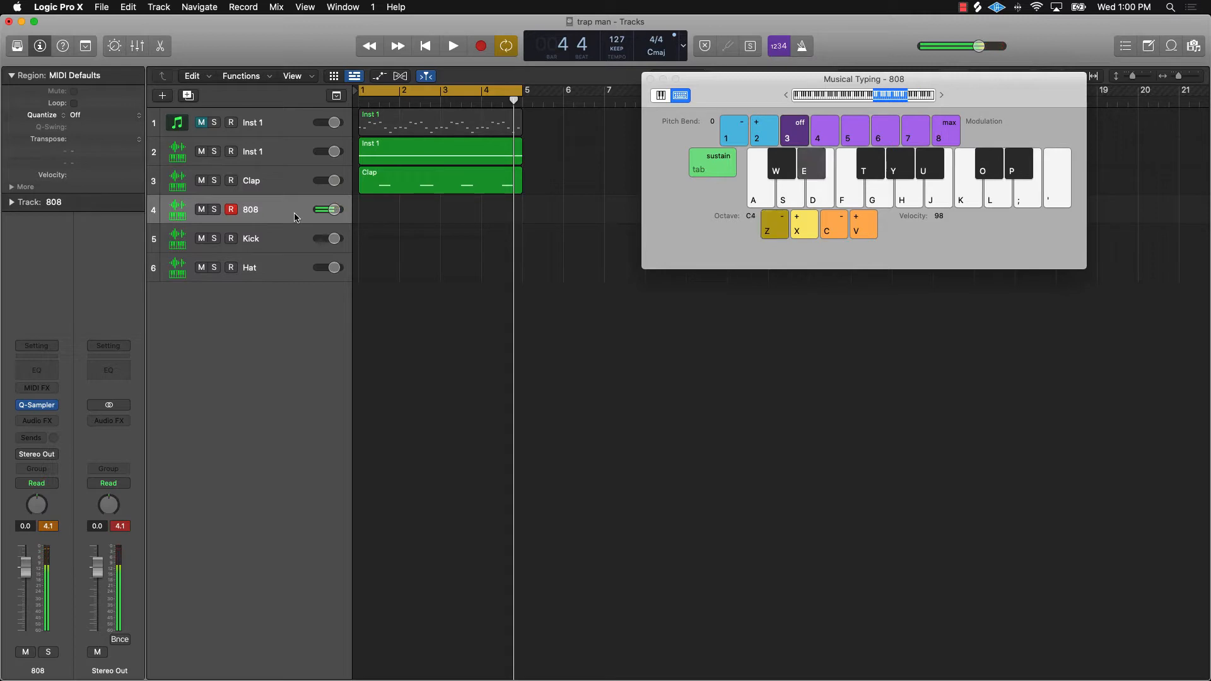
pyautogui.press('z')
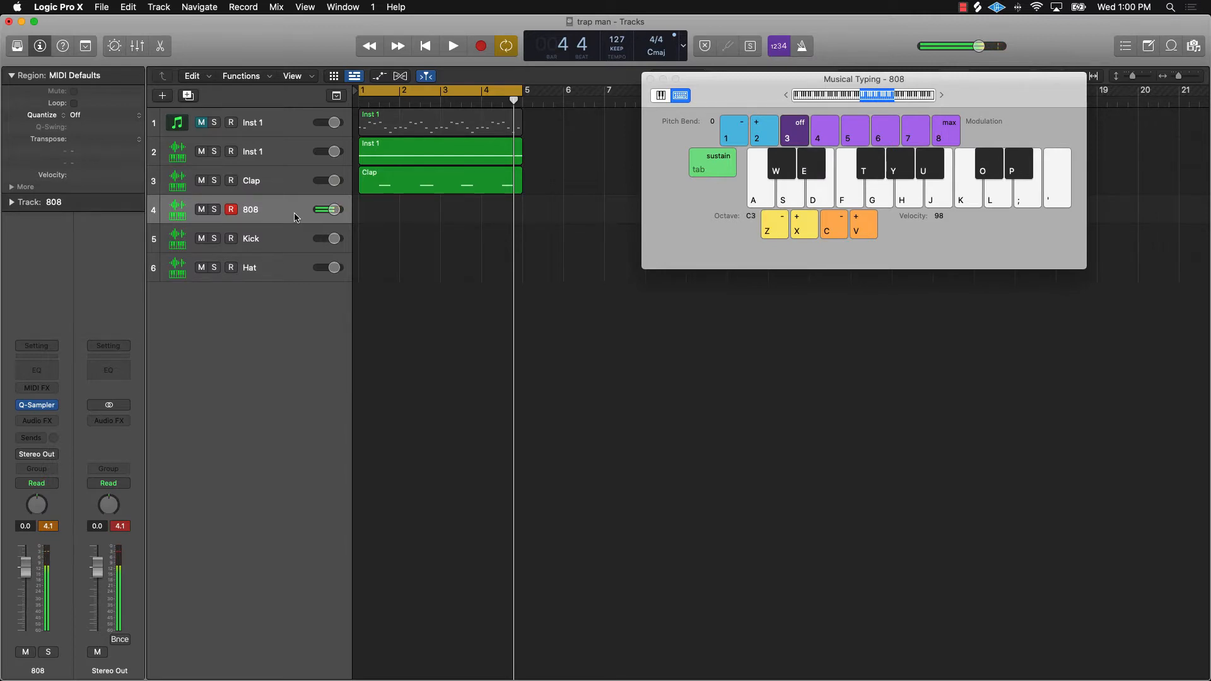
# Play back the loop while trying out the 808 on D#3, A3 and D4, and stop playback.
pyautogui.press('space')
pyautogui.press('e')
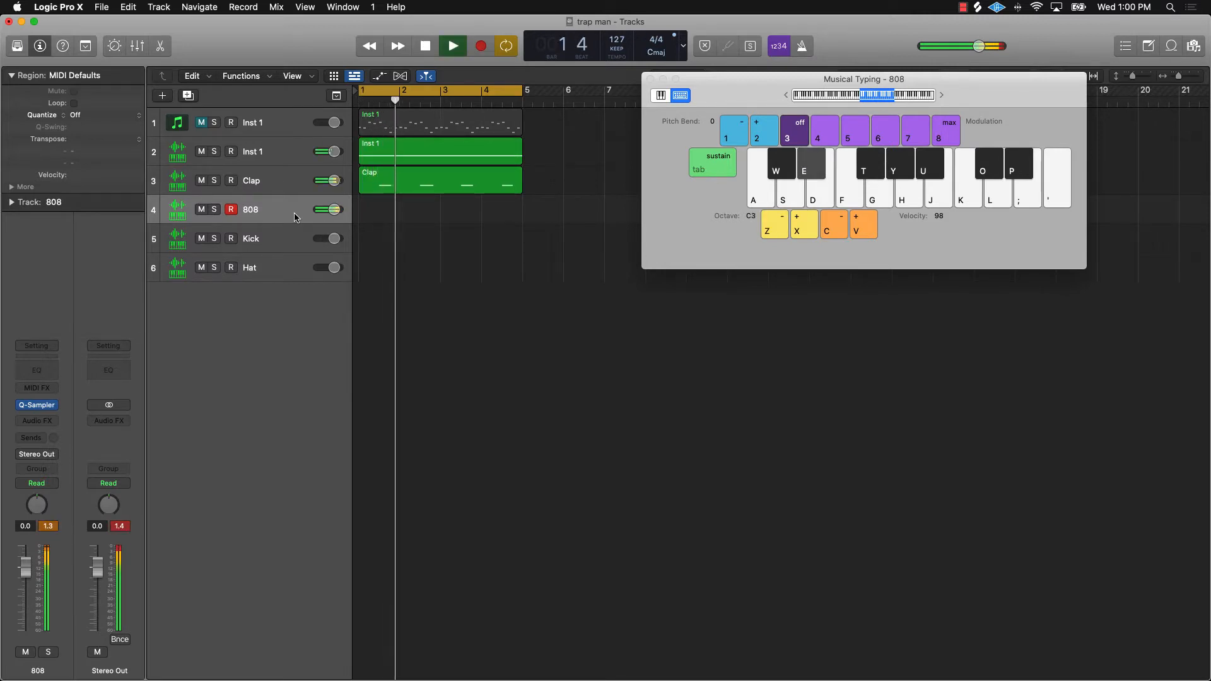
pyautogui.press('h')
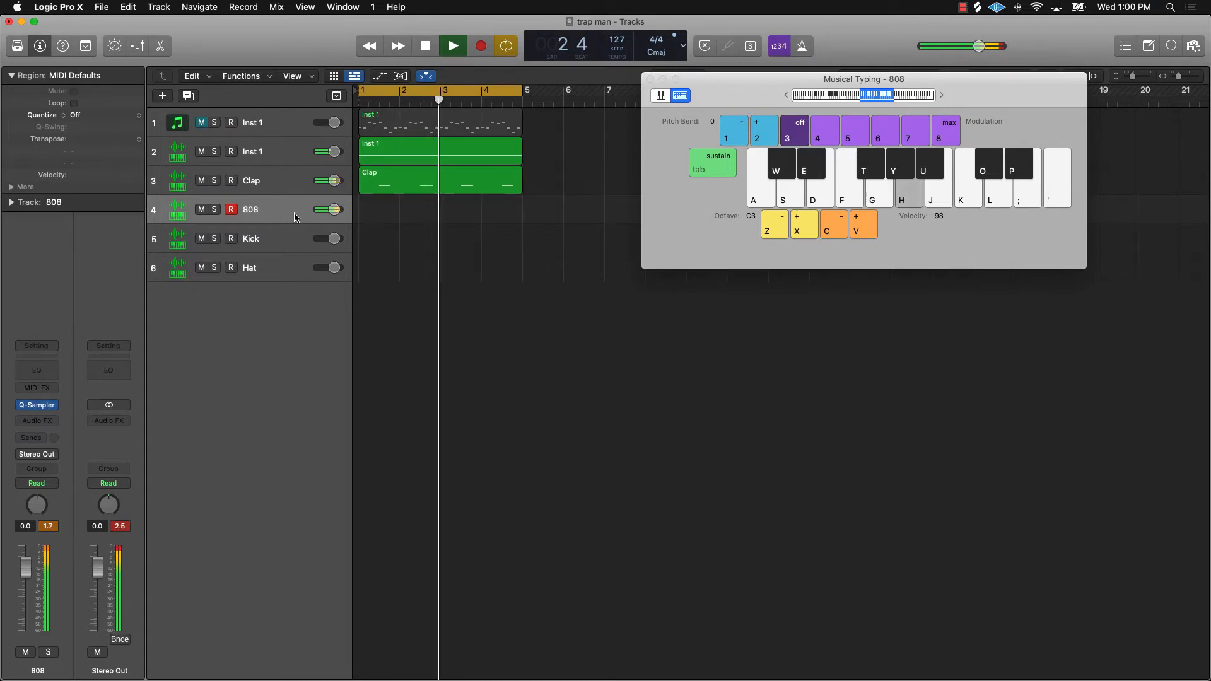
pyautogui.press('e')
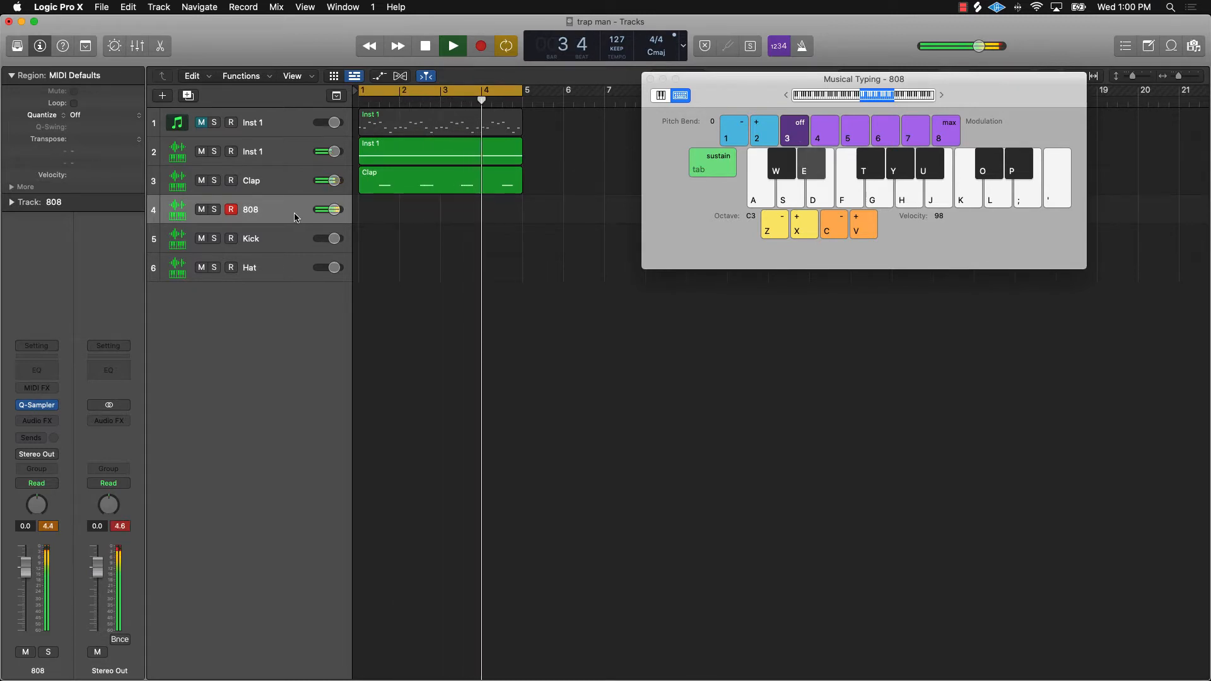
pyautogui.press('l')
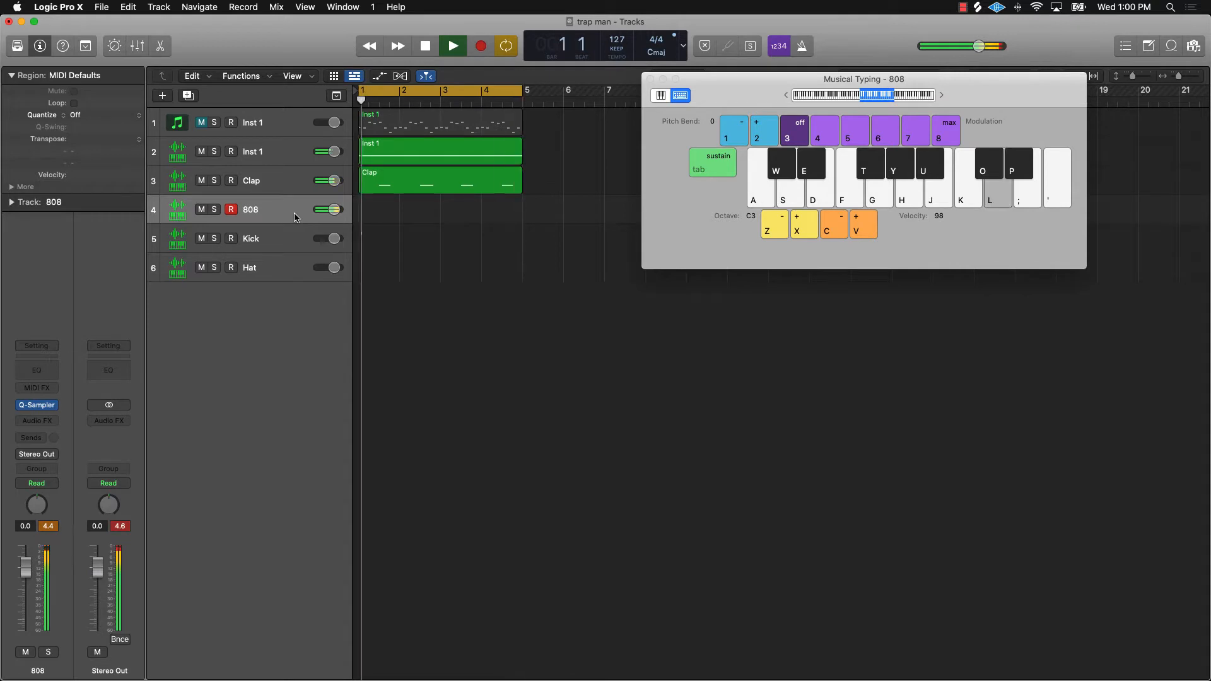
pyautogui.press('e')
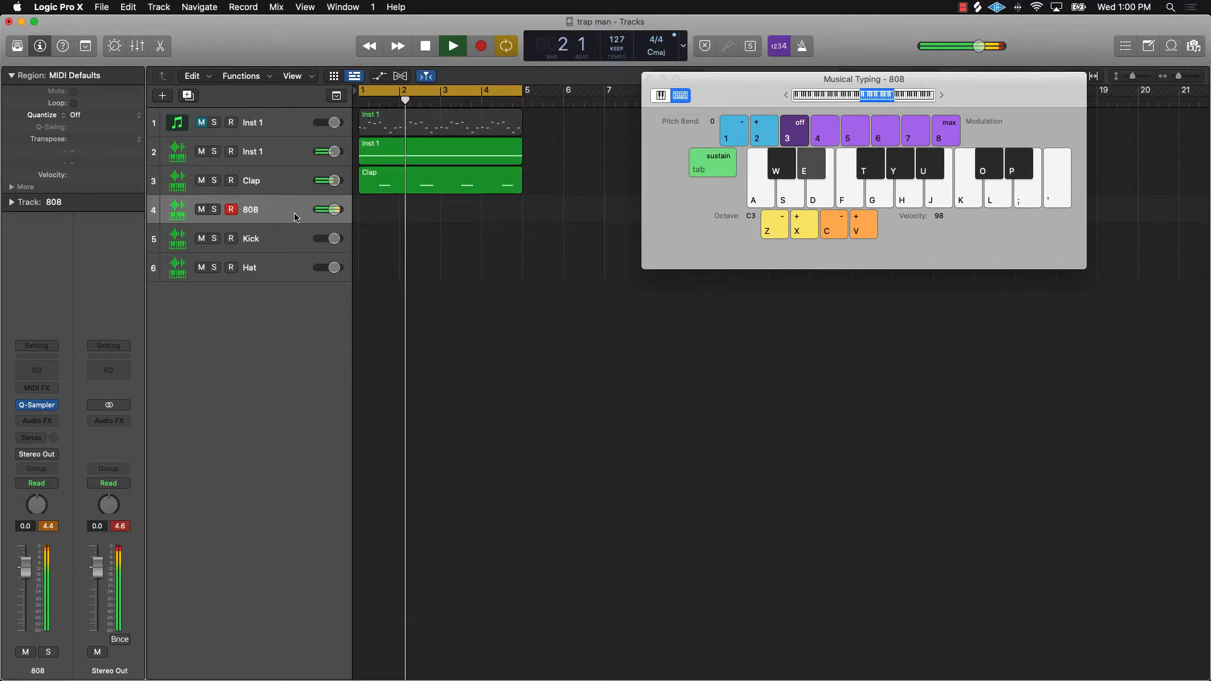
pyautogui.press('space')
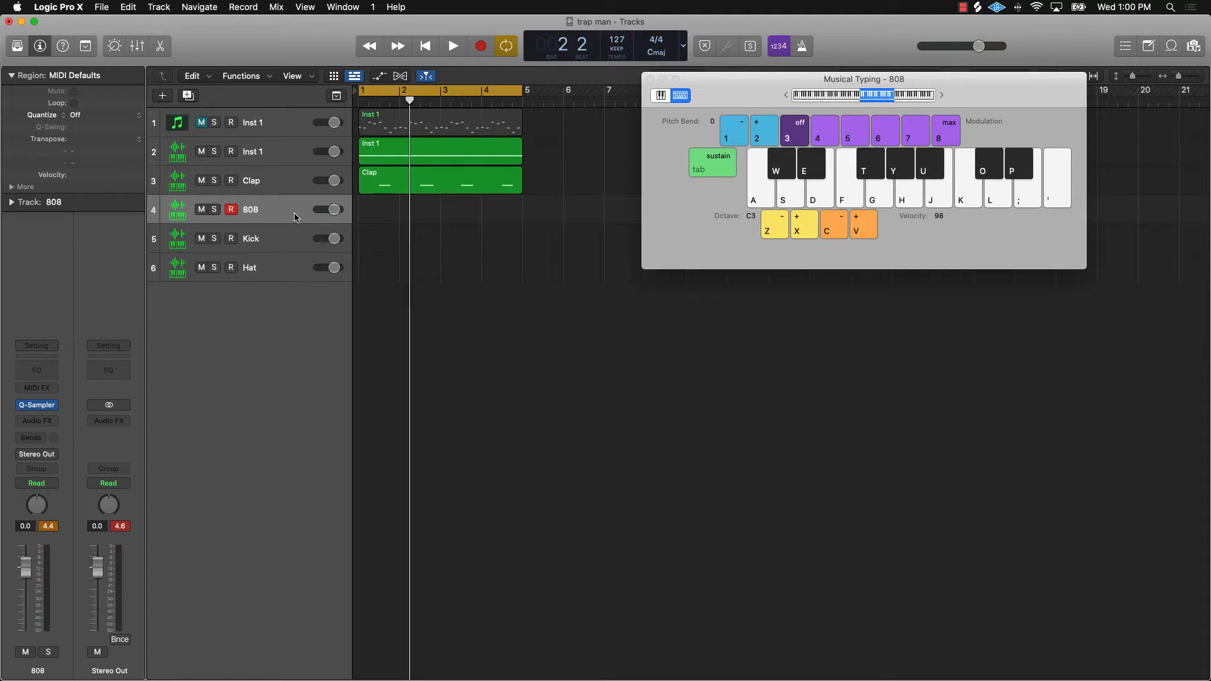
# Audition the 808 on D#3, A#3 and D#4 with playback stopped.
pyautogui.press('e')
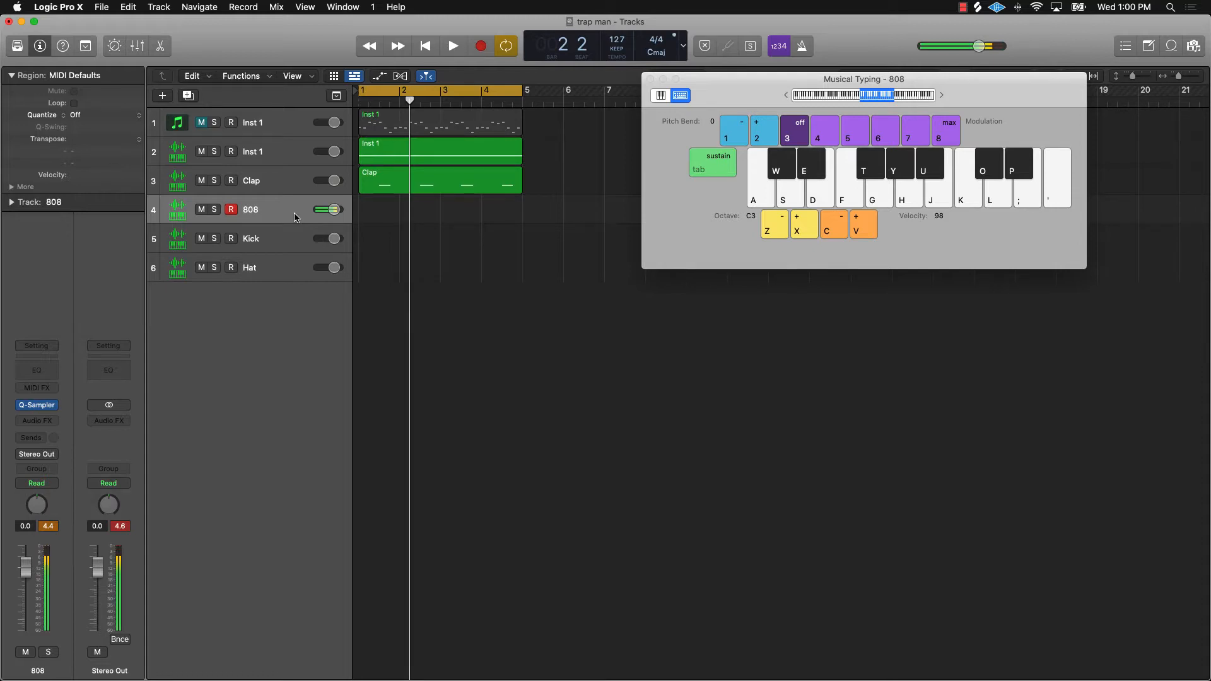
pyautogui.press('e')
pyautogui.press('u')
pyautogui.press('p')
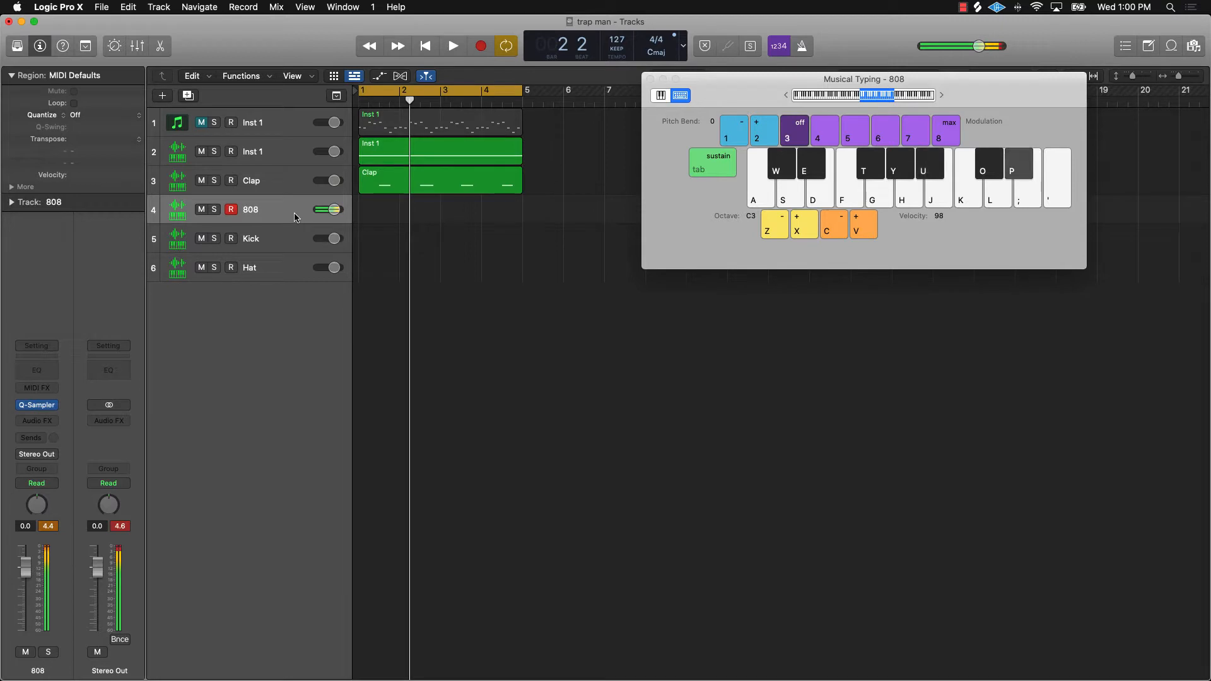
pyautogui.press('u')
pyautogui.press('p')
pyautogui.press('e')
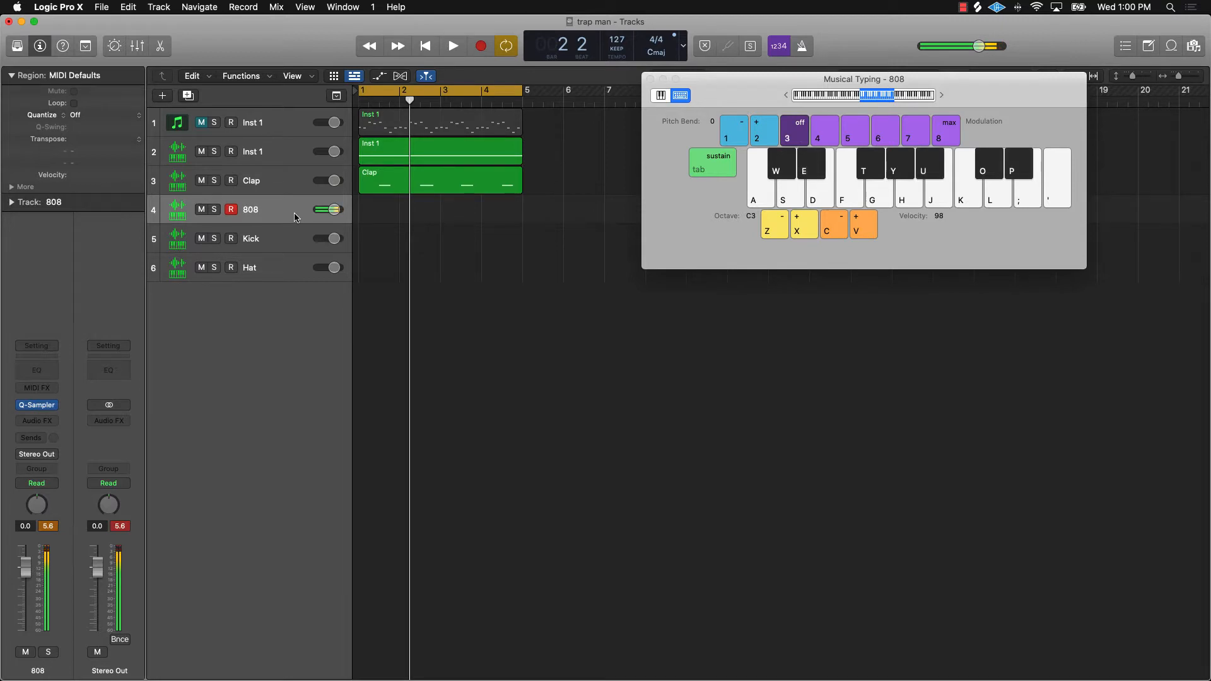
# Record a four-bar 808 part over the loop, mostly on D#3 with accents on A#3 and D#4.
pyautogui.press('r')
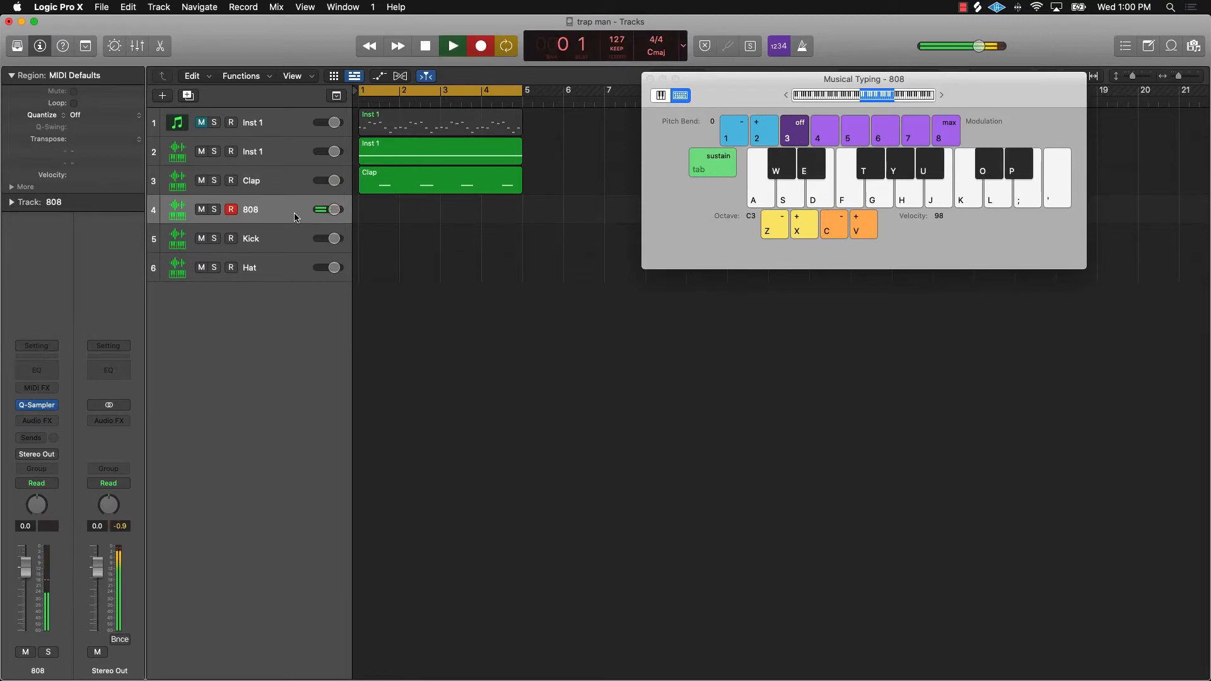
pyautogui.press('e')
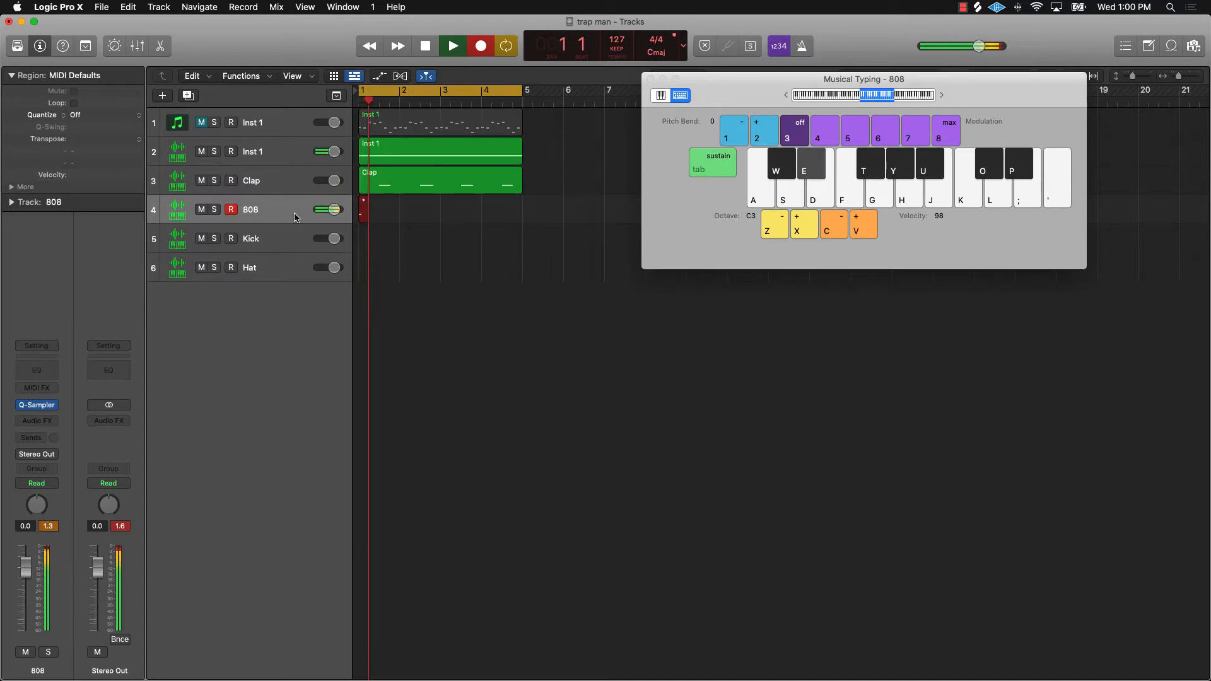
pyautogui.press('e')
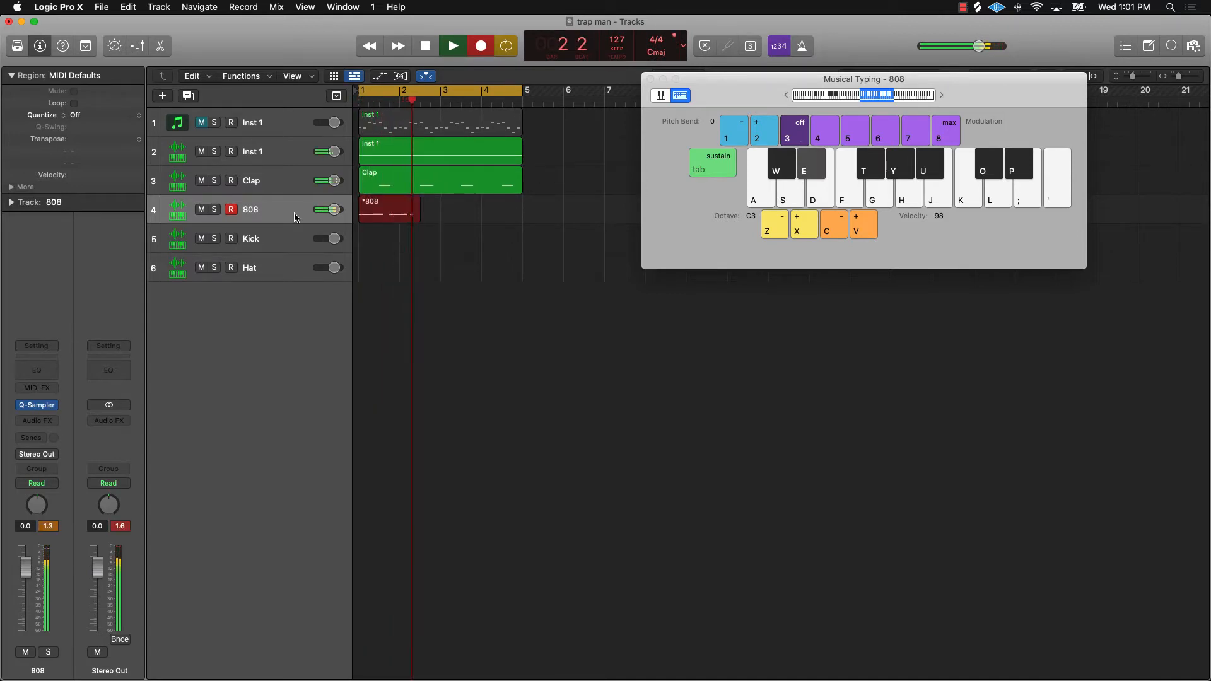
pyautogui.press('u')
pyautogui.press('e')
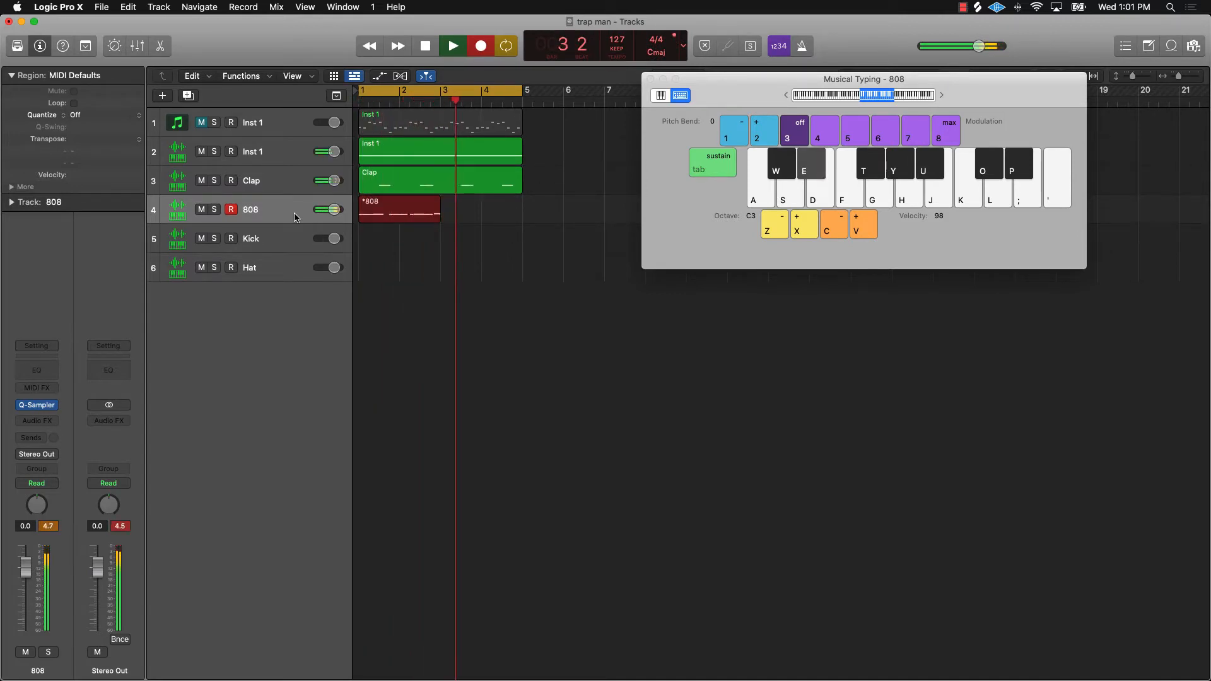
pyautogui.press('e')
pyautogui.press('o')
pyautogui.press('e')
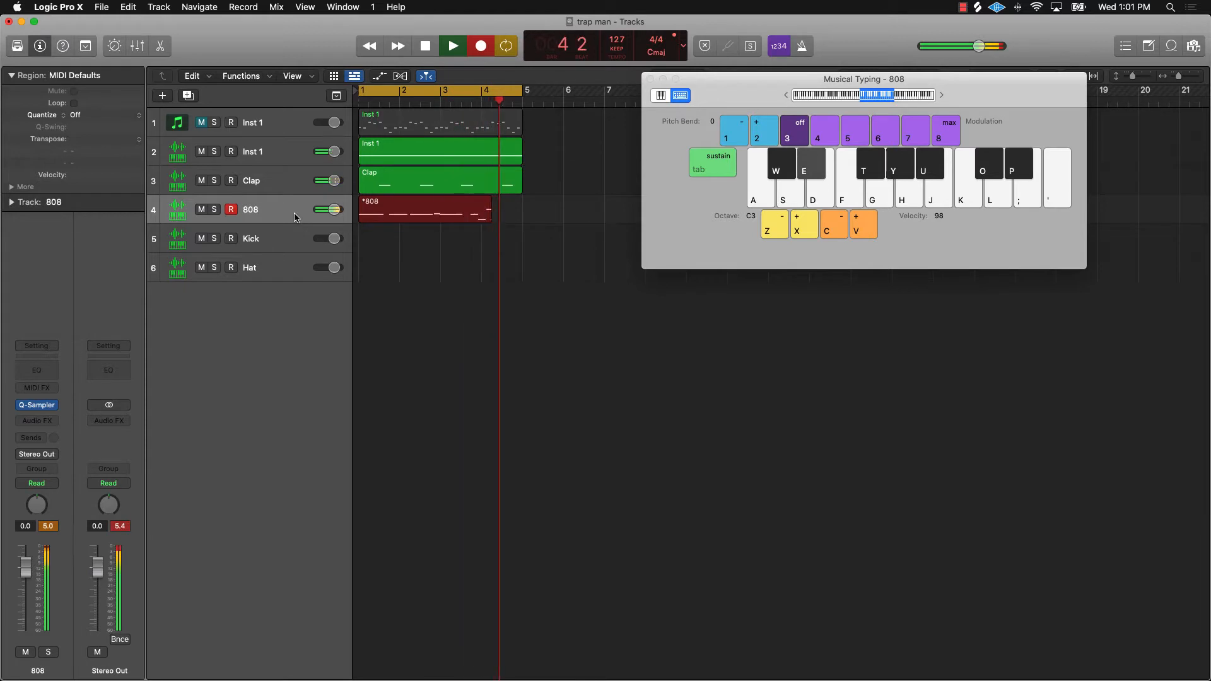
pyautogui.press('e')
pyautogui.press('u')
pyautogui.press('e')
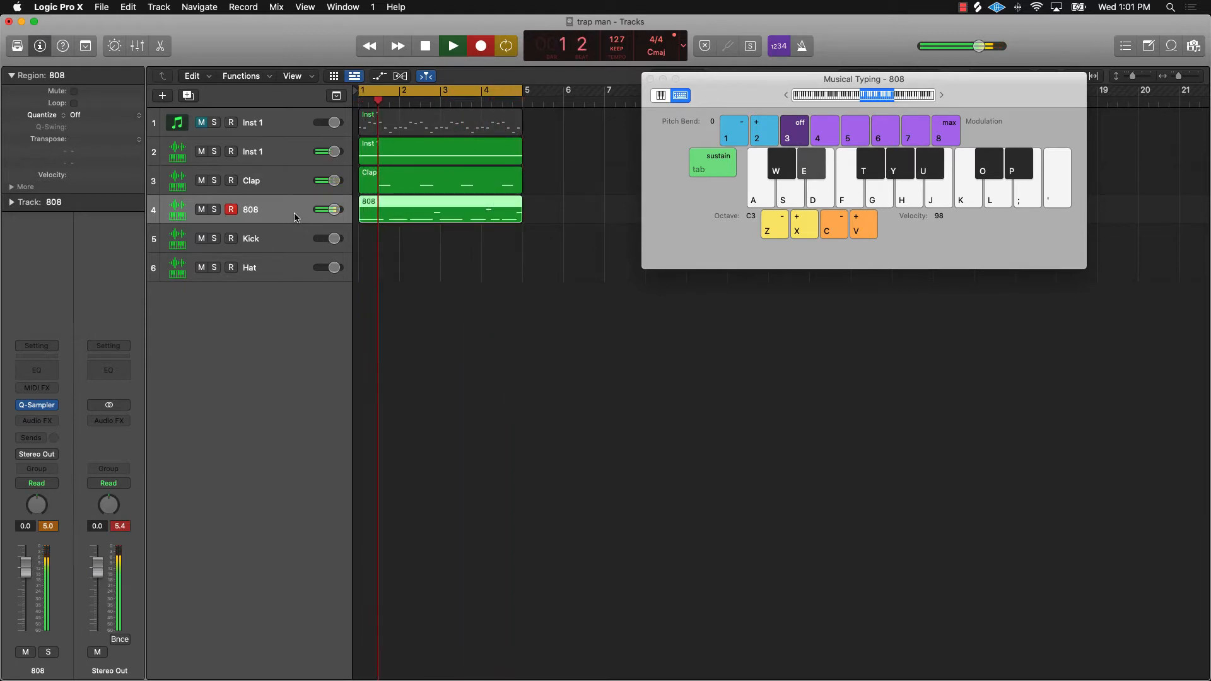
pyautogui.press('e')
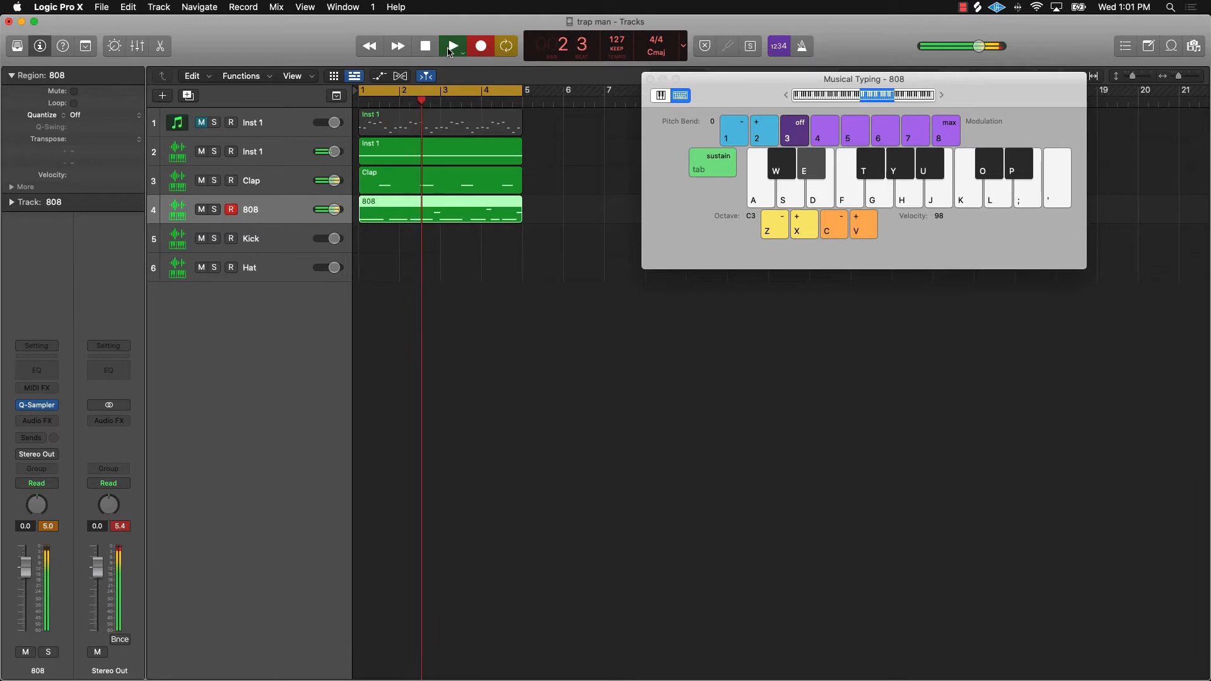
pyautogui.press('r')
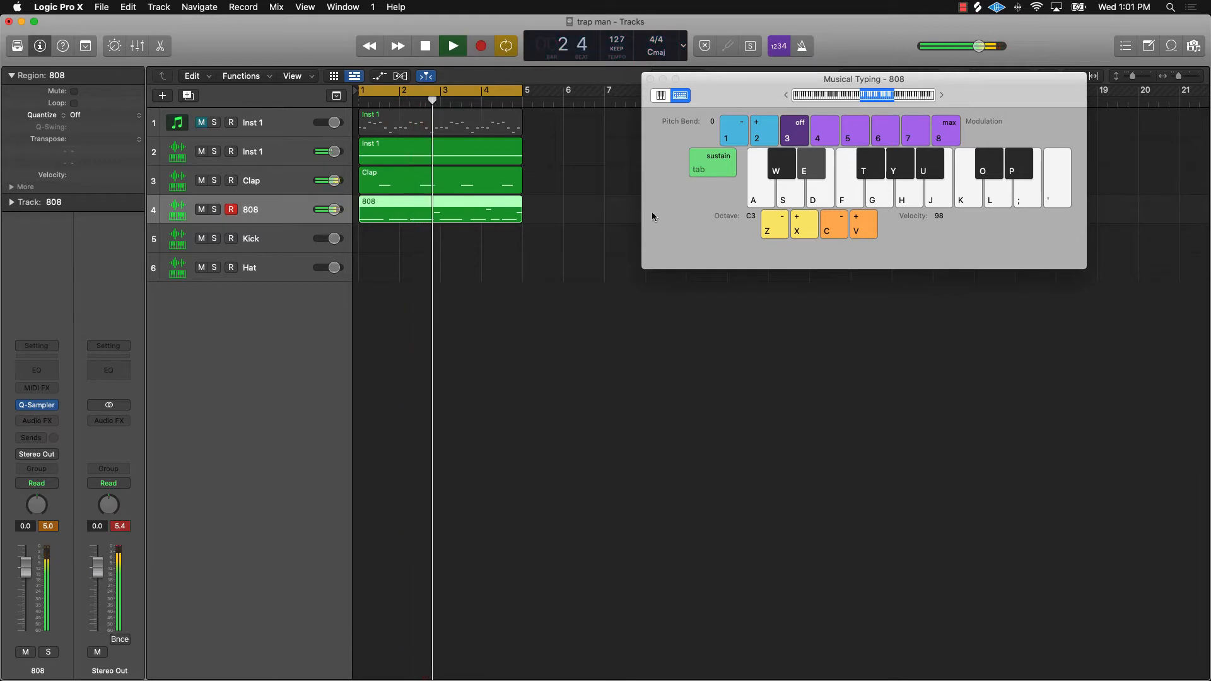
# Close the Musical Typing keyboard and quantize all notes of the 808 region to 1/8 notes in the Piano Roll.
pyautogui.click(650, 79)
pyautogui.click(160, 47)
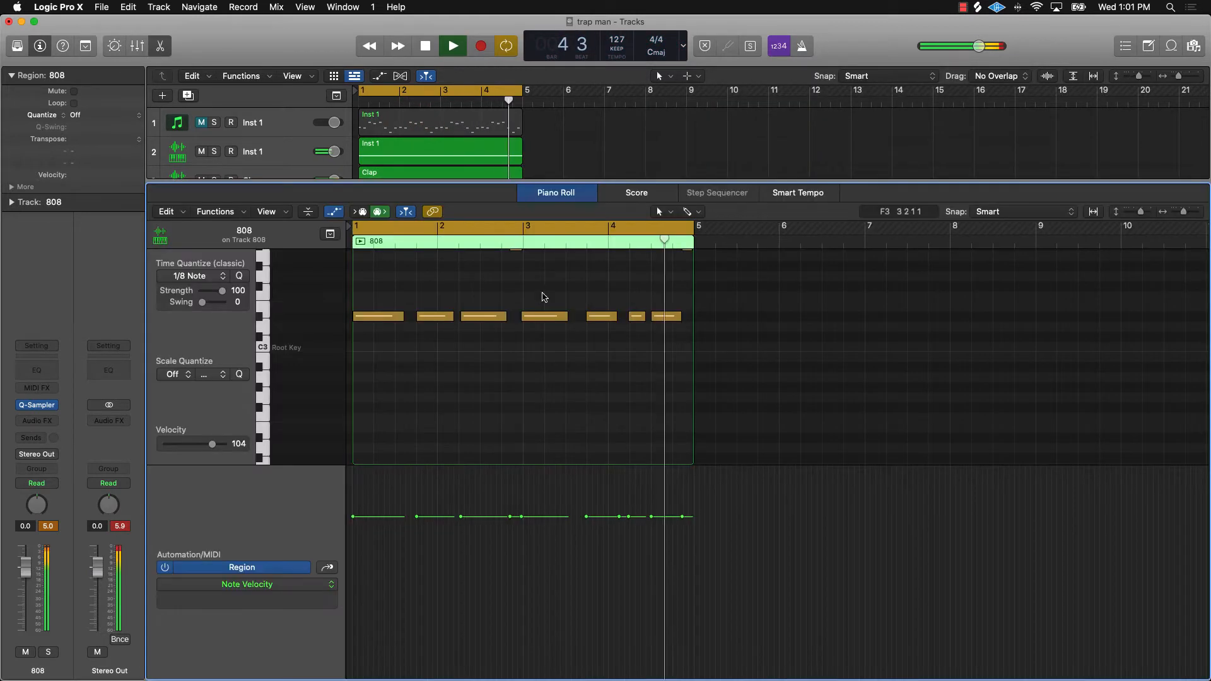
pyautogui.press('super+a')
pyautogui.press('space')
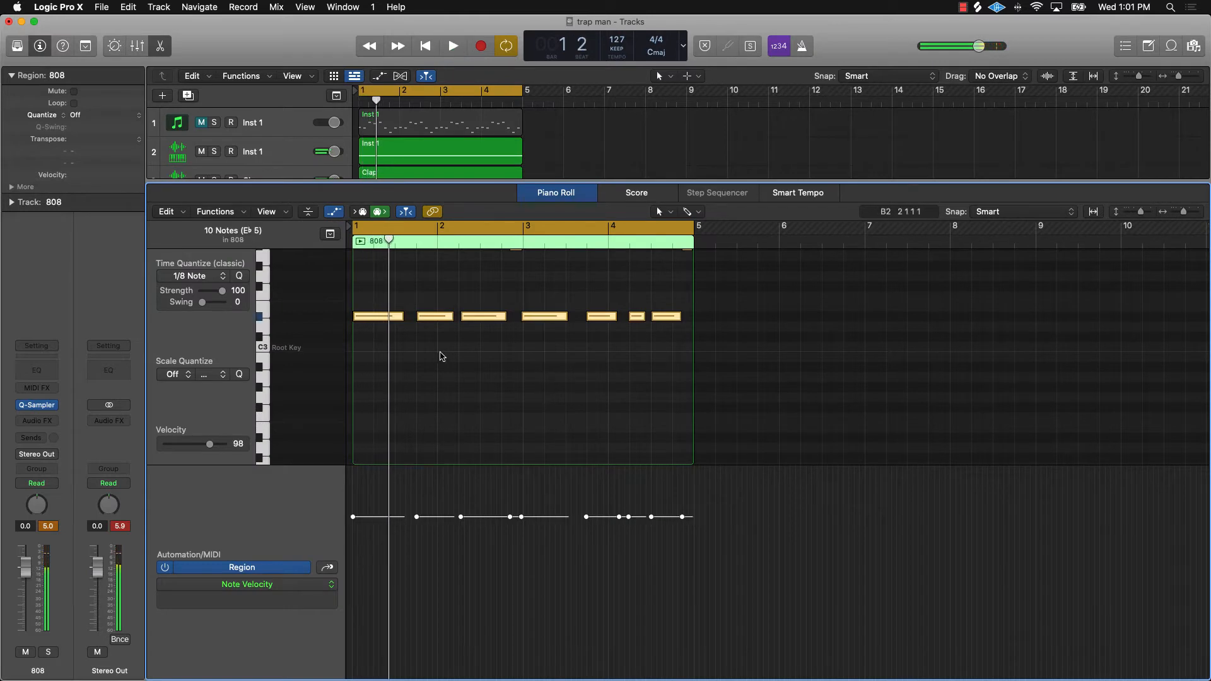
pyautogui.scroll(5, 433, 354)
pyautogui.scroll(2, 433, 354)
pyautogui.scroll(-3, 433, 352)
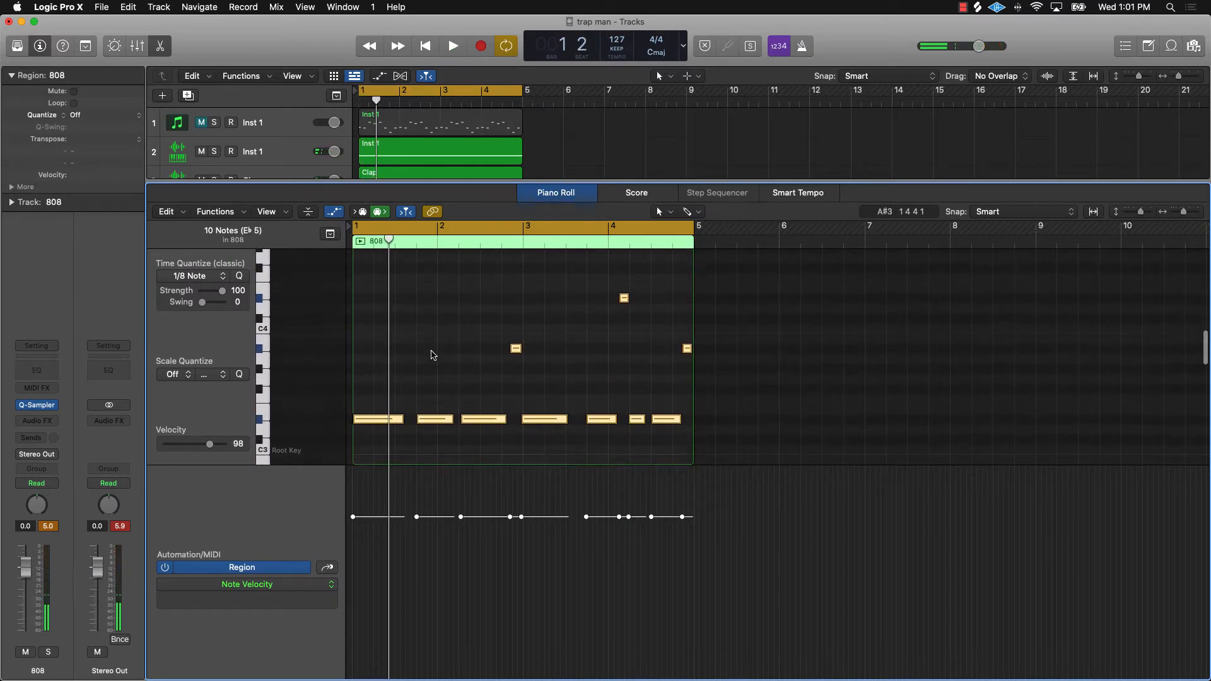
pyautogui.click(237, 280)
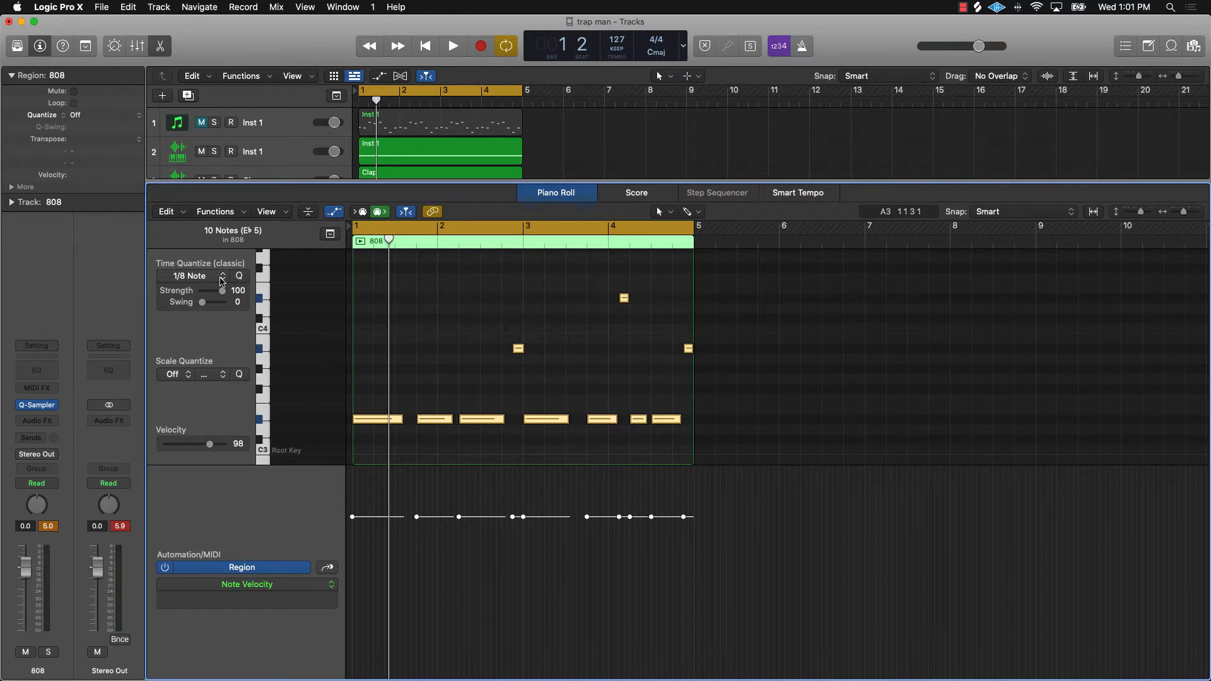
# Review the available Time Quantize values, keeping 1/8 Note, and close the Piano Roll.
pyautogui.click(222, 280)
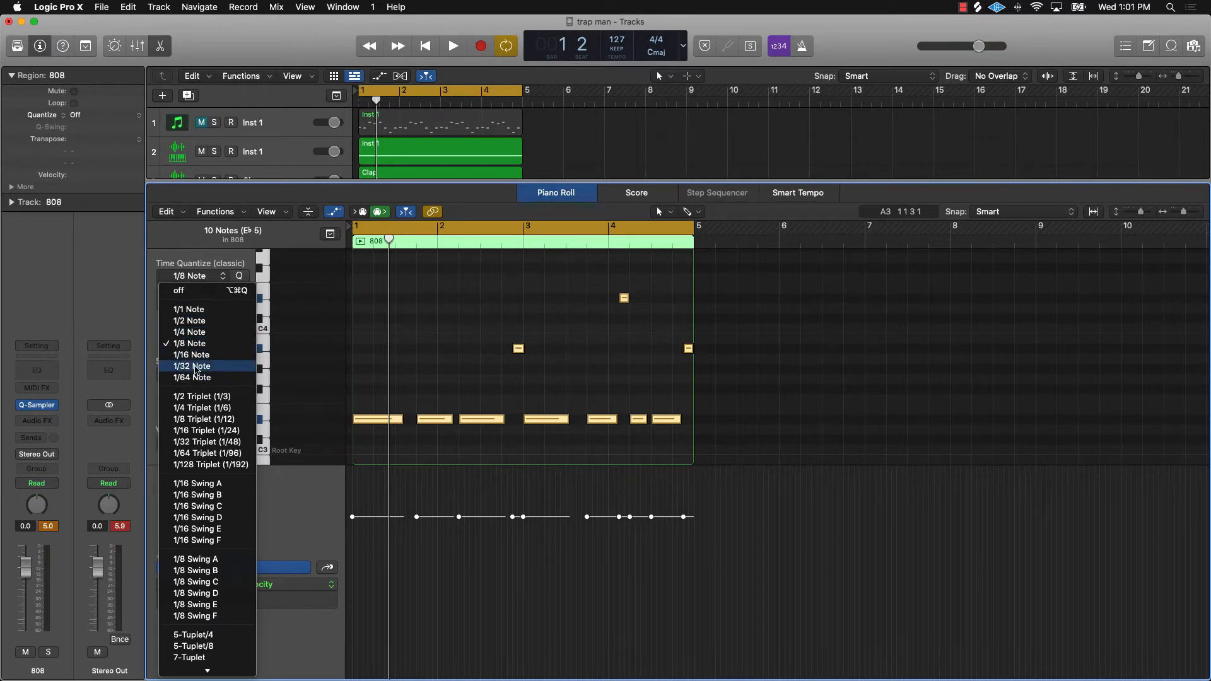
pyautogui.click(479, 324)
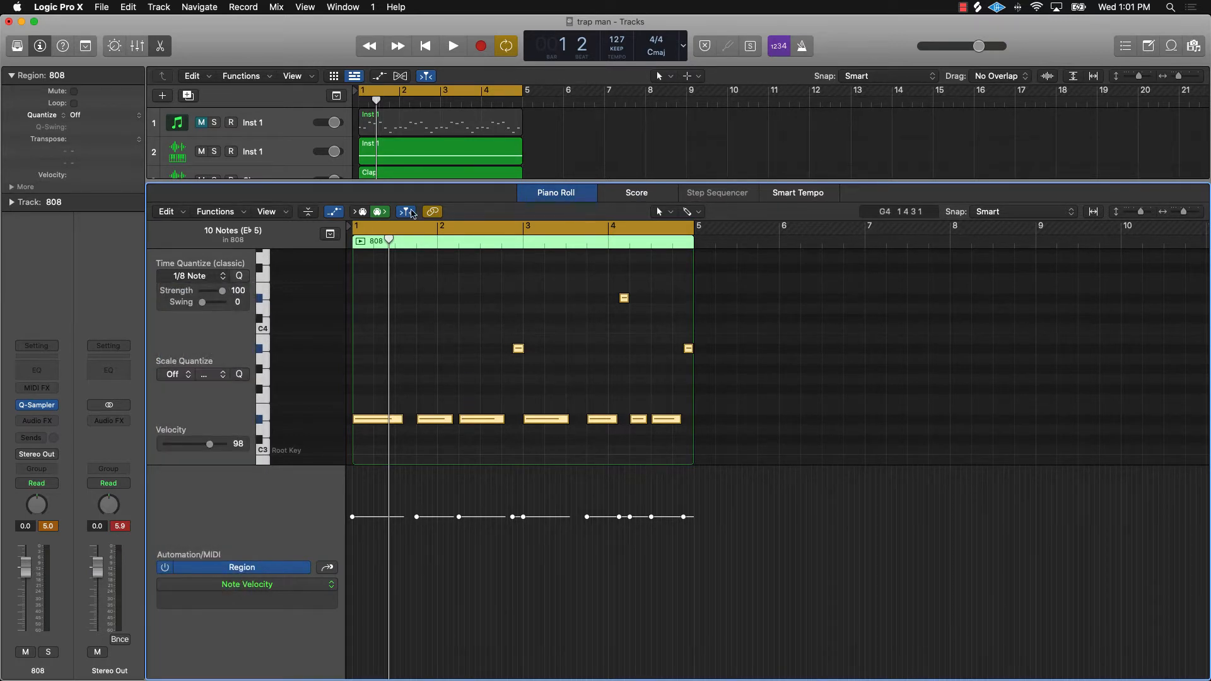
pyautogui.press('e')
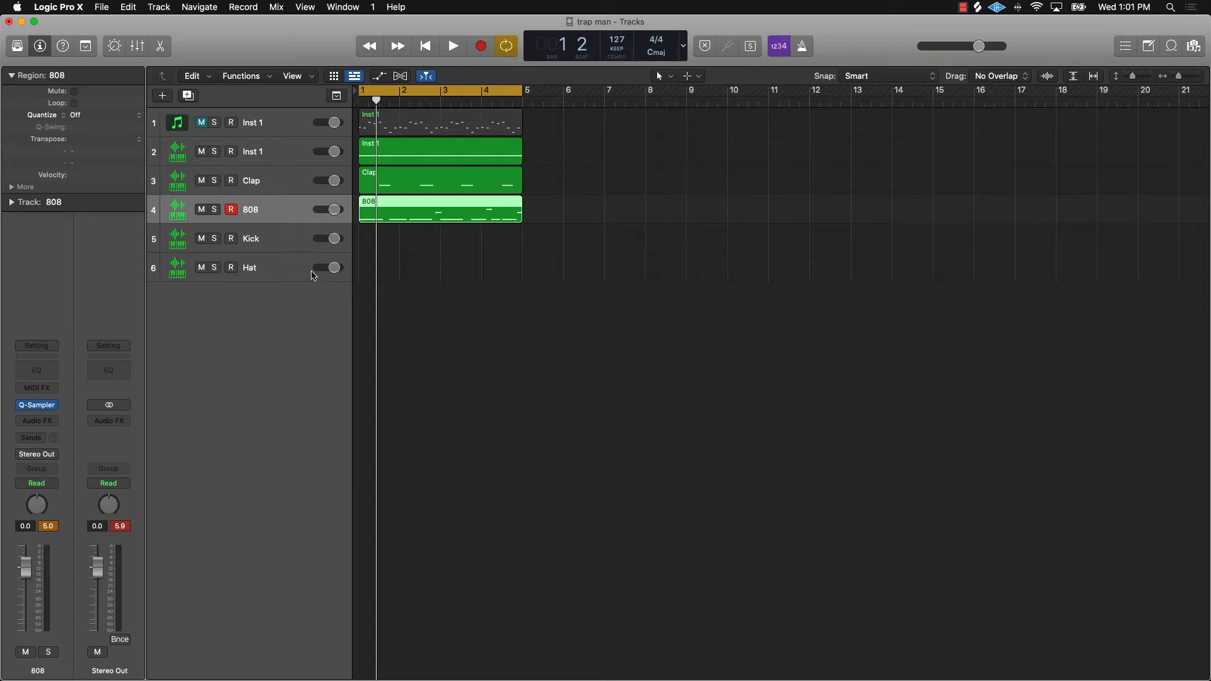
# Move the Hat track directly above the Kick track and open its Piano Roll after a look at the Step Sequencer.
pyautogui.click(270, 269)
pyautogui.moveTo(286, 267); pyautogui.dragTo(283, 237)
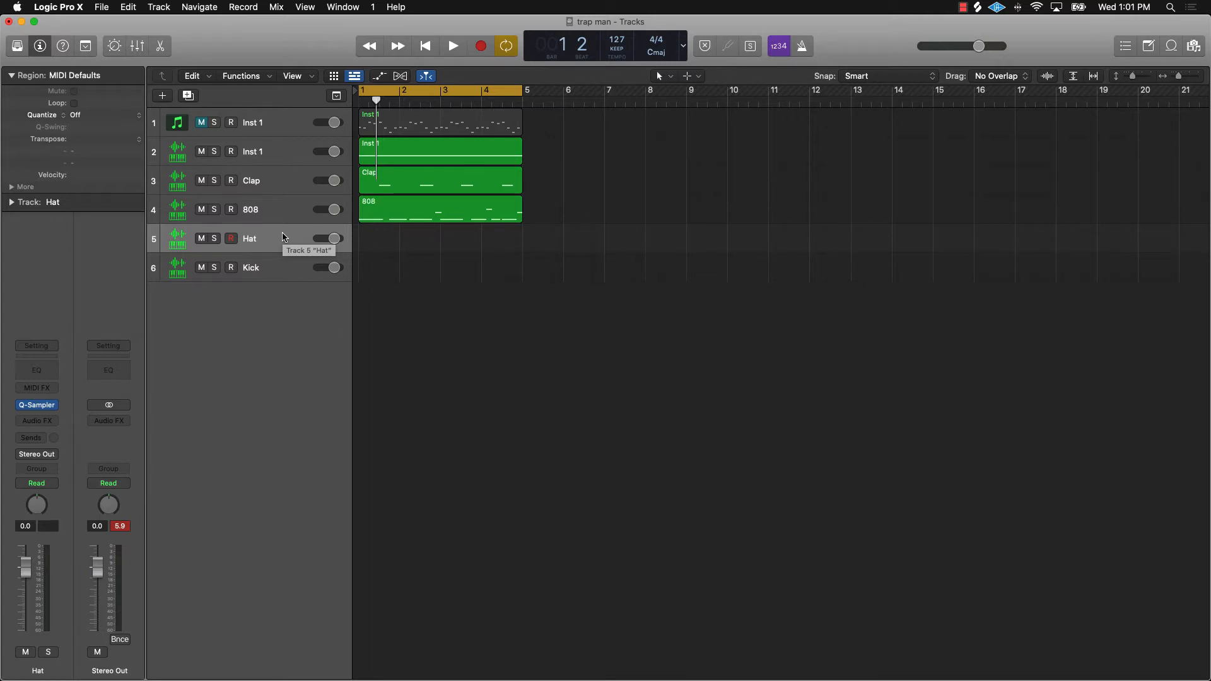
pyautogui.press('e')
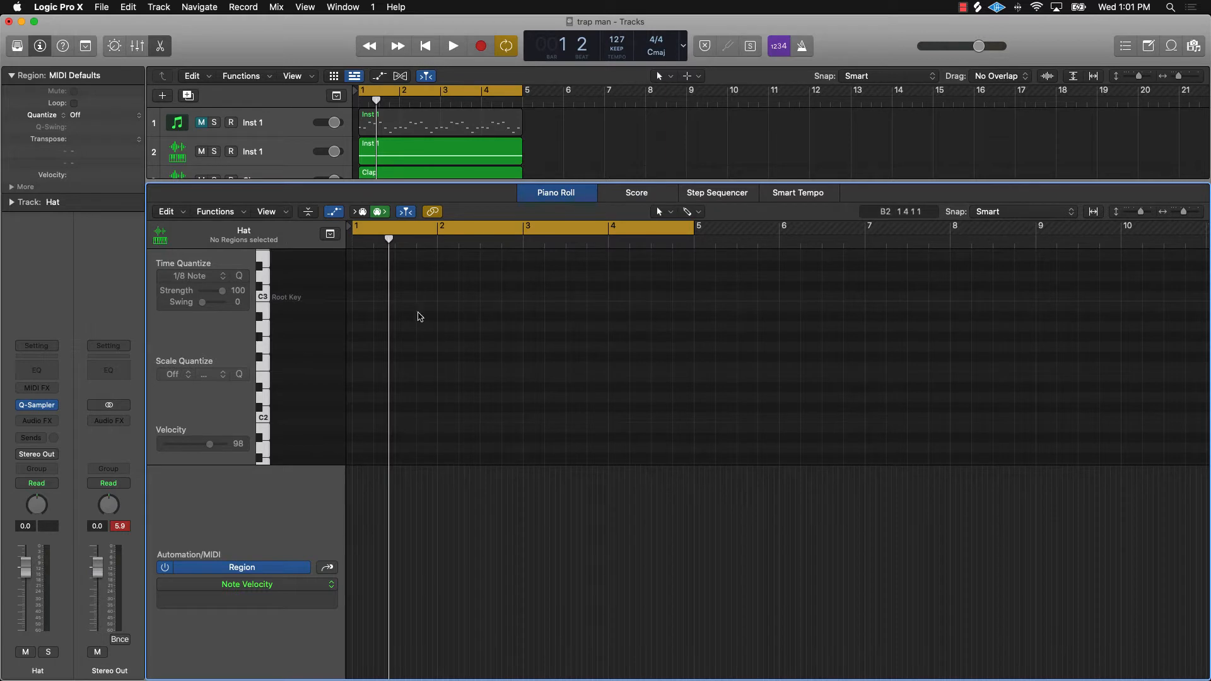
pyautogui.click(717, 194)
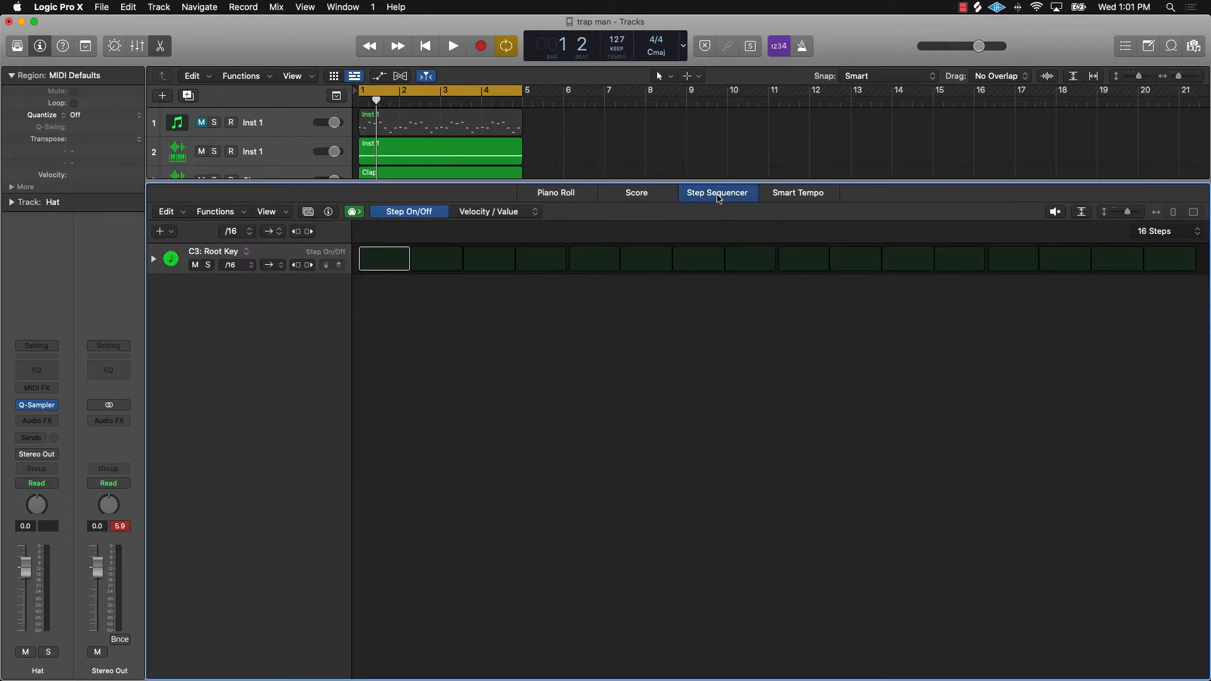
pyautogui.click(556, 193)
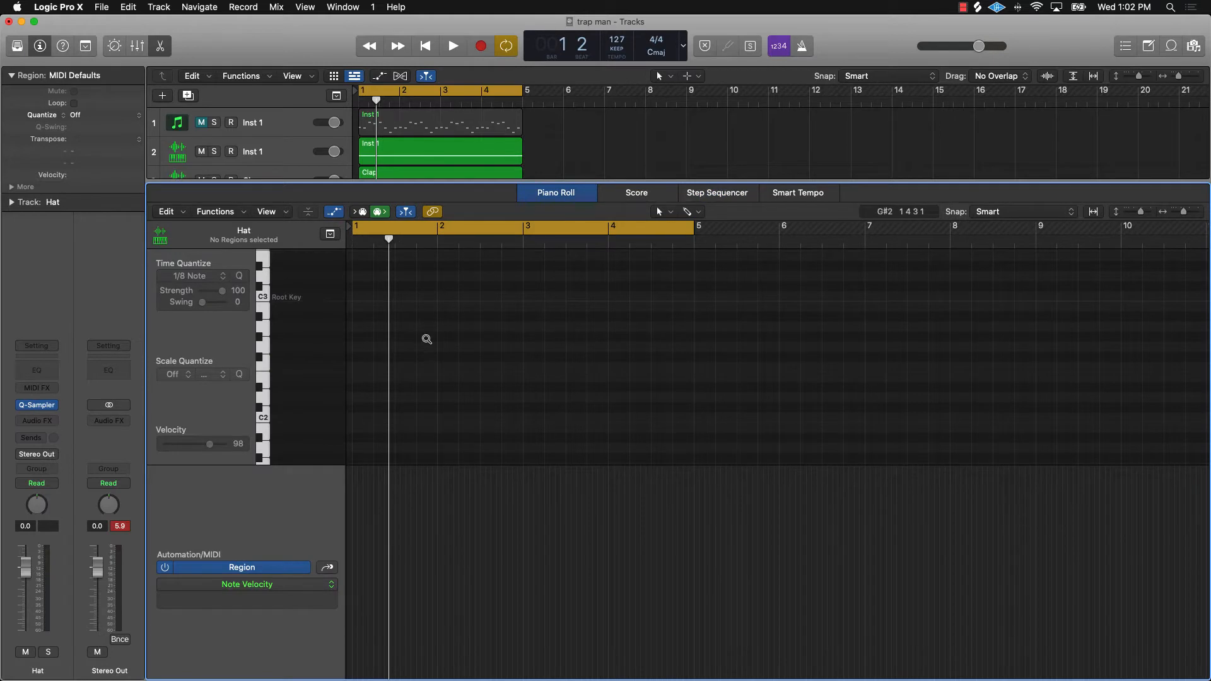
# Audition the hat sample across the keys of the Hat track's Piano Roll, from low to high pitches.
pyautogui.scroll(-4, 427, 340)
pyautogui.scroll(8, 427, 340)
pyautogui.scroll(-4, 427, 339)
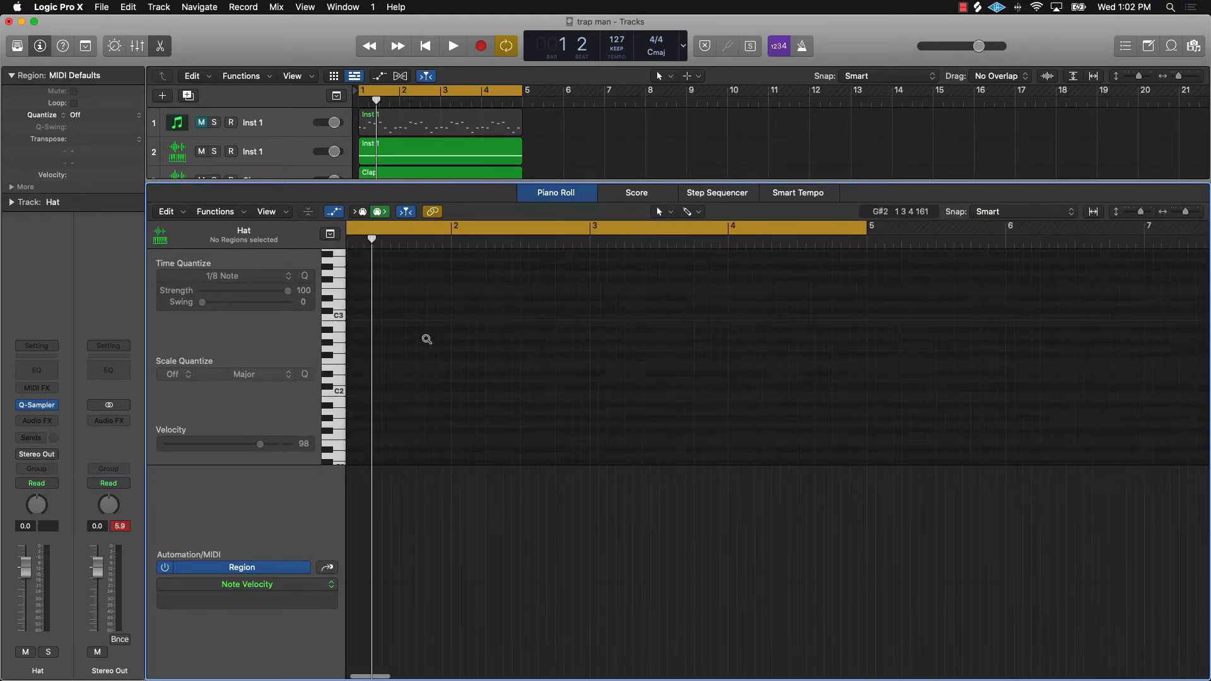
pyautogui.scroll(3, 427, 339)
pyautogui.hscroll(-3, 427, 338)
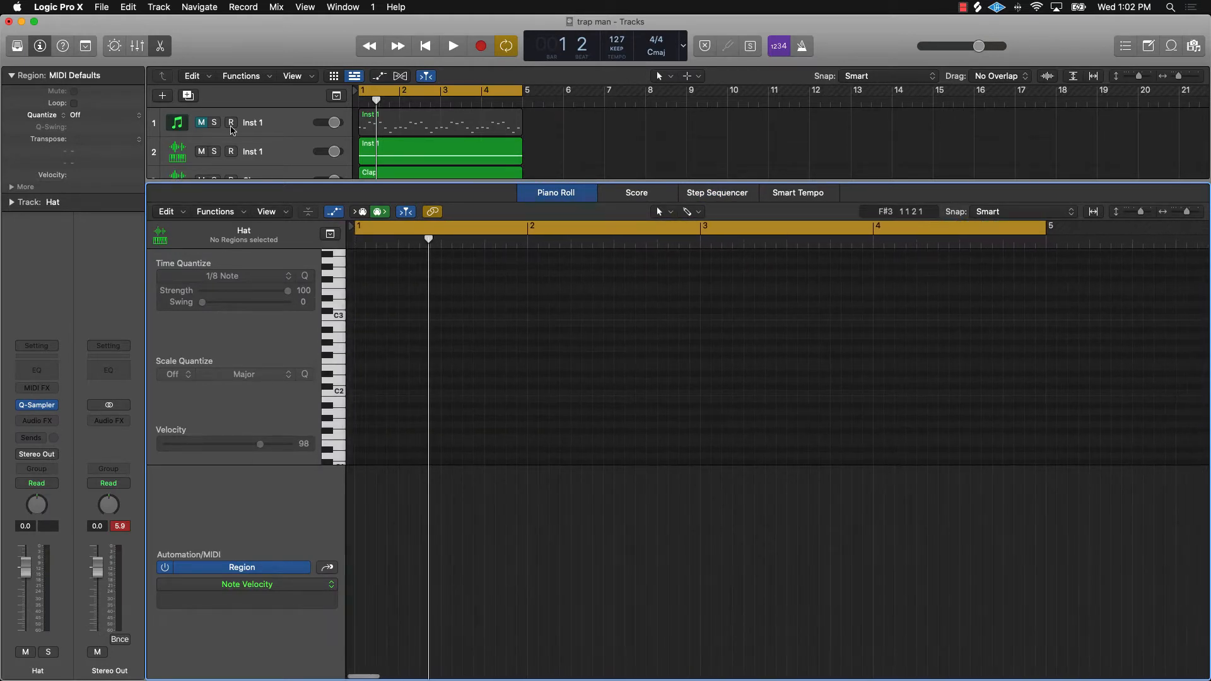
pyautogui.click(161, 46)
pyautogui.click(161, 46)
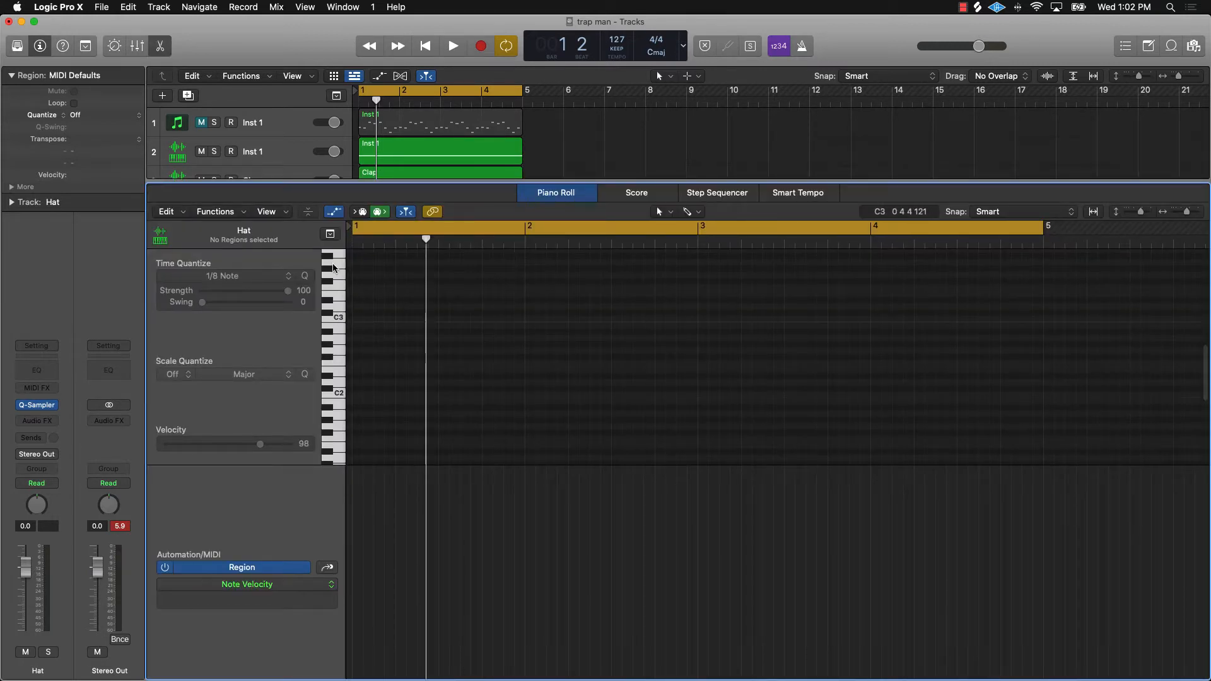
pyautogui.moveTo(332, 440); pyautogui.dragTo(339, 259)
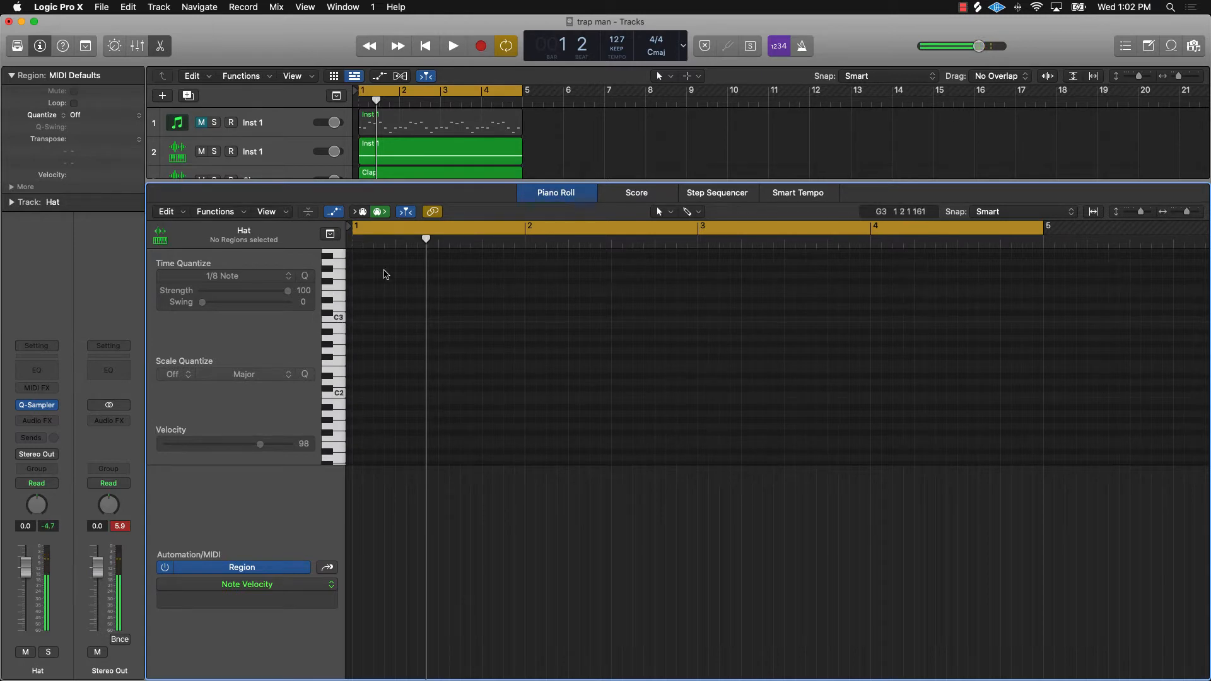
pyautogui.keyDown('ctrl'); pyautogui.keyDown('alt'); pyautogui.click(715, 284); pyautogui.keyUp('alt'); pyautogui.keyUp('ctrl')
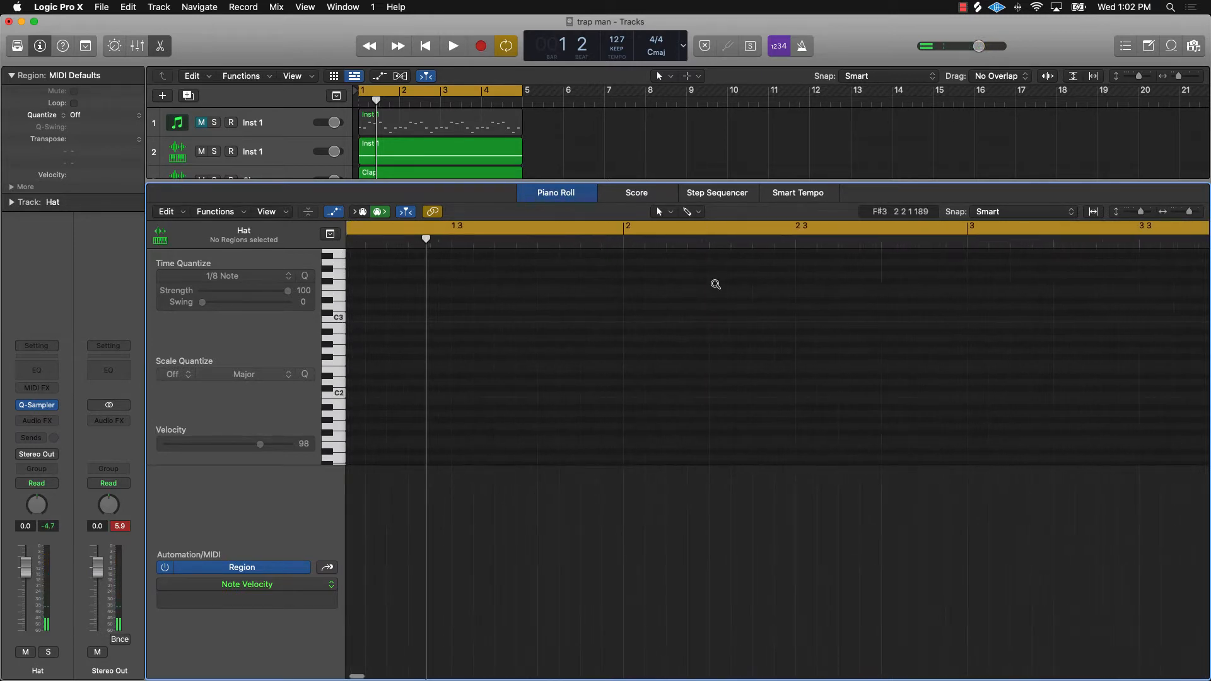
pyautogui.keyDown('ctrl'); pyautogui.keyDown('alt'); pyautogui.click(630, 290); pyautogui.keyUp('alt'); pyautogui.keyUp('ctrl')
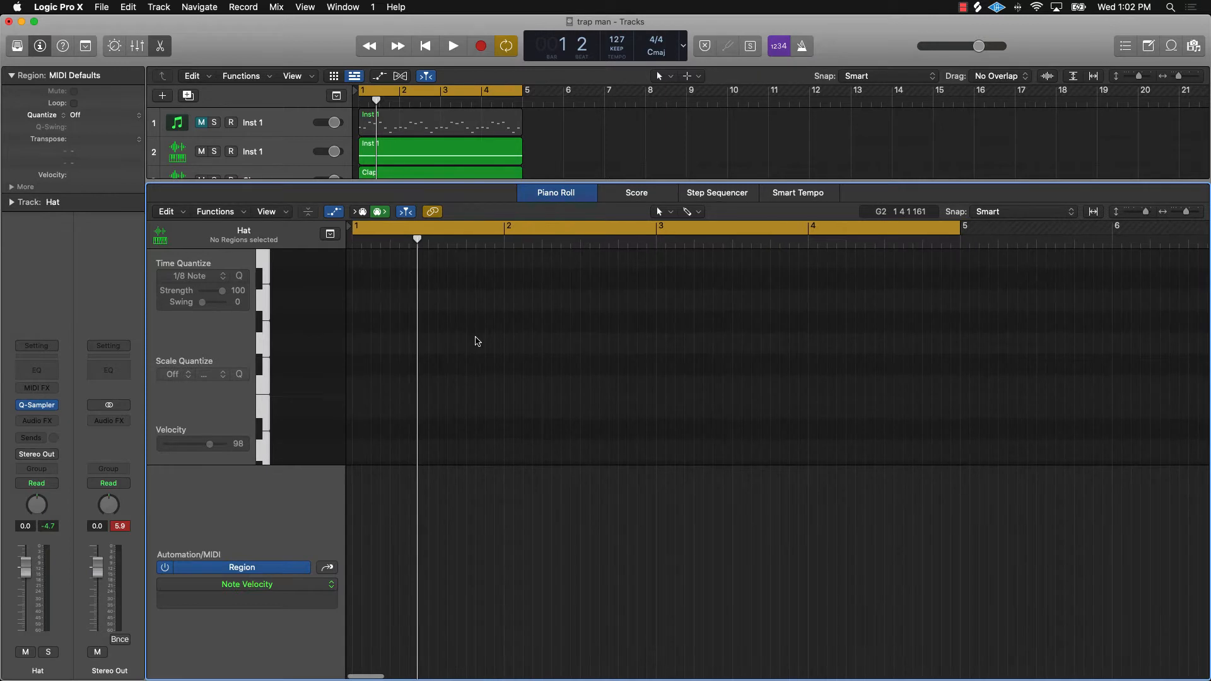
# Place A2 hat notes on all four beats of bar 1 and play them back briefly.
pyautogui.click(358, 299)
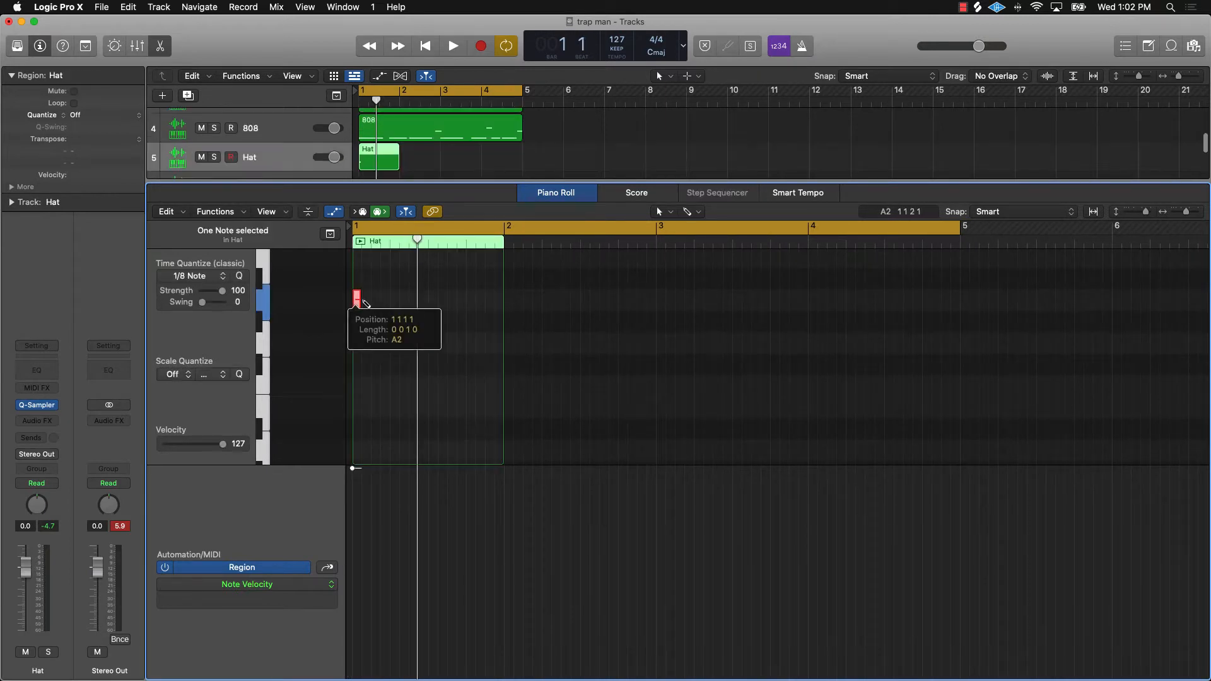
pyautogui.click(394, 299)
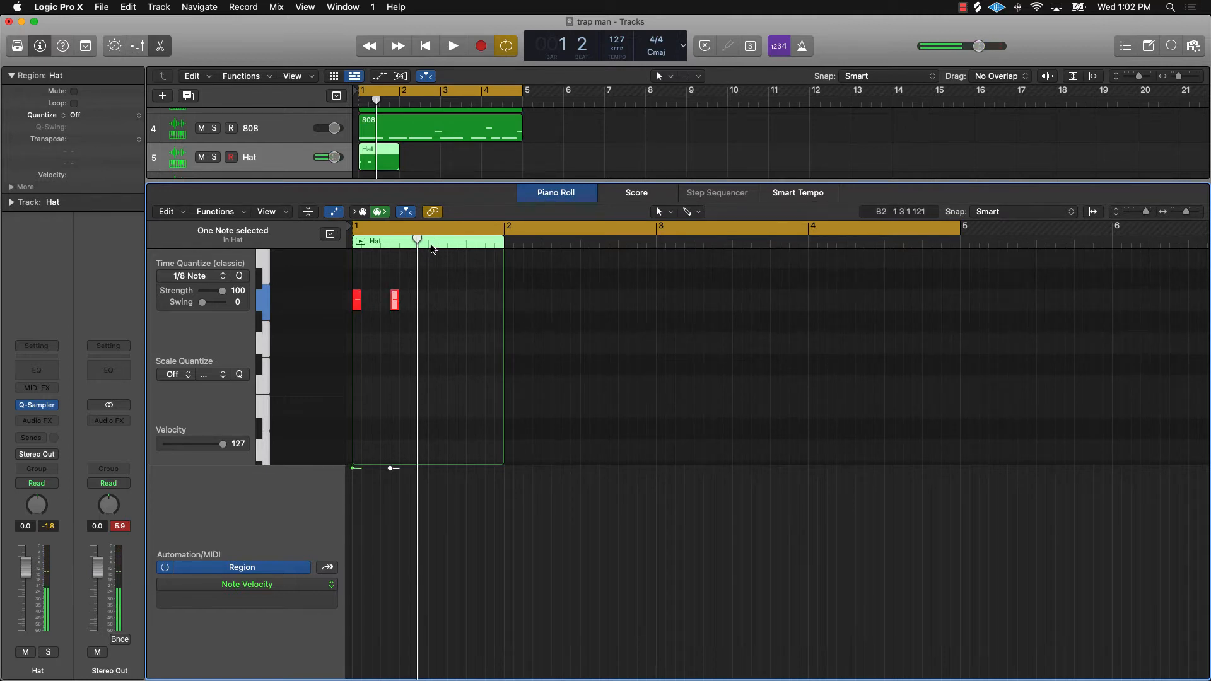
pyautogui.click(432, 299)
pyautogui.click(470, 299)
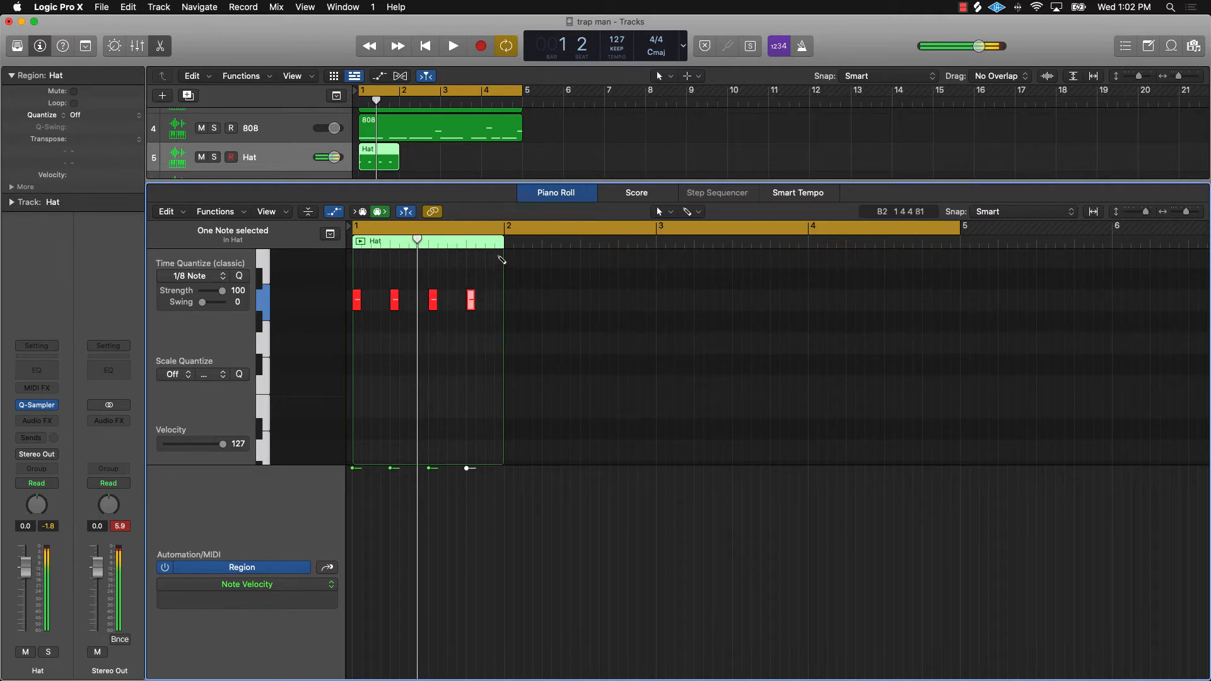
pyautogui.click(499, 303)
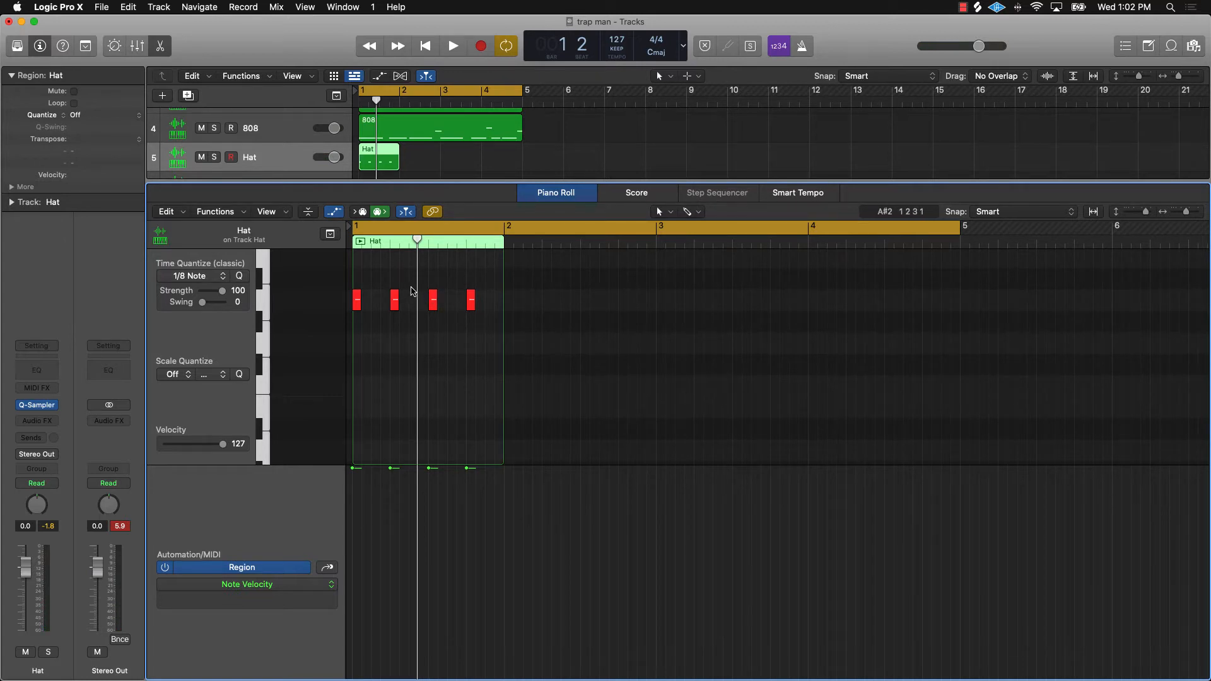
pyautogui.press('space')
pyautogui.press('space')
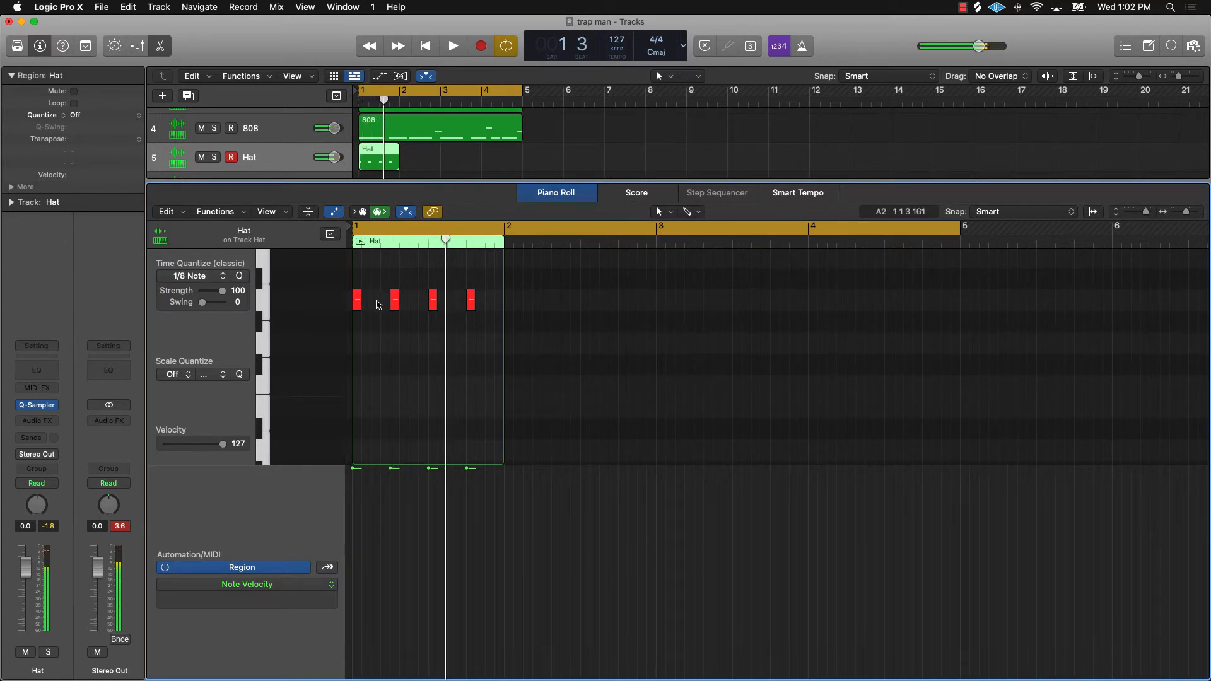
# Add A2 hat notes on the four off-beats of bar 1 to make a steady eighth-note pattern.
pyautogui.click(376, 301)
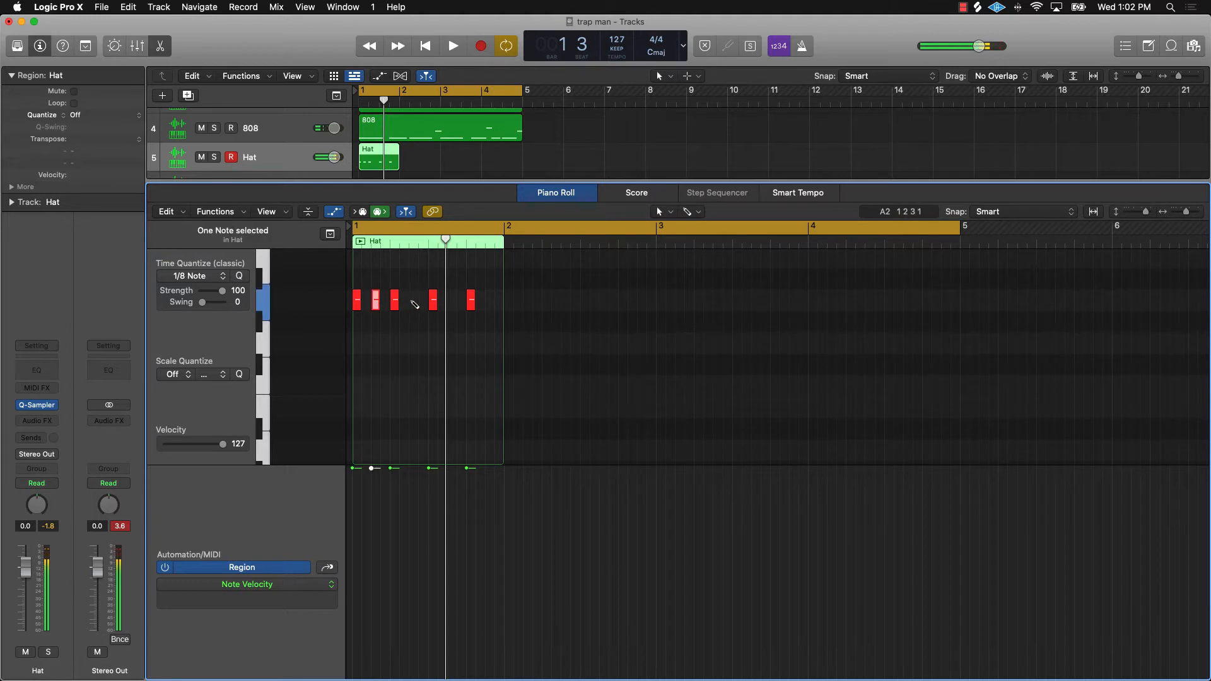
pyautogui.click(414, 301)
pyautogui.click(451, 300)
pyautogui.click(489, 300)
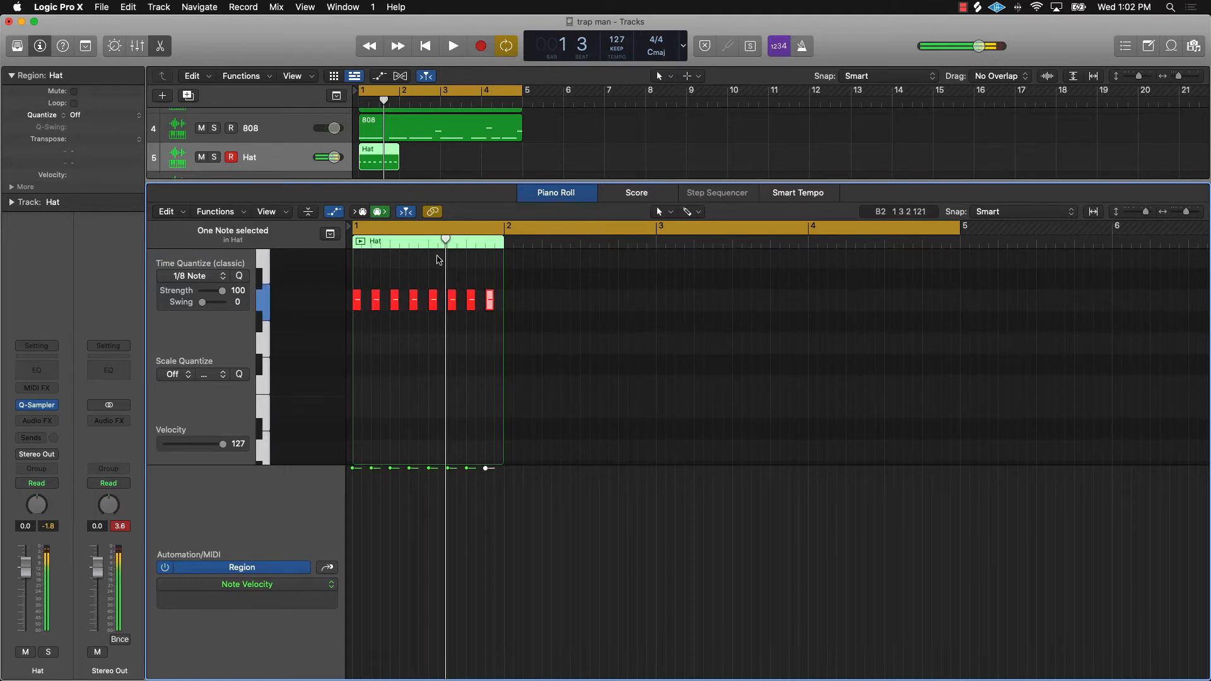
pyautogui.click(495, 271)
# Repeat the one-bar Hat region to fill bars 1 to 4 and join the copies into a single region.
pyautogui.click(413, 165)
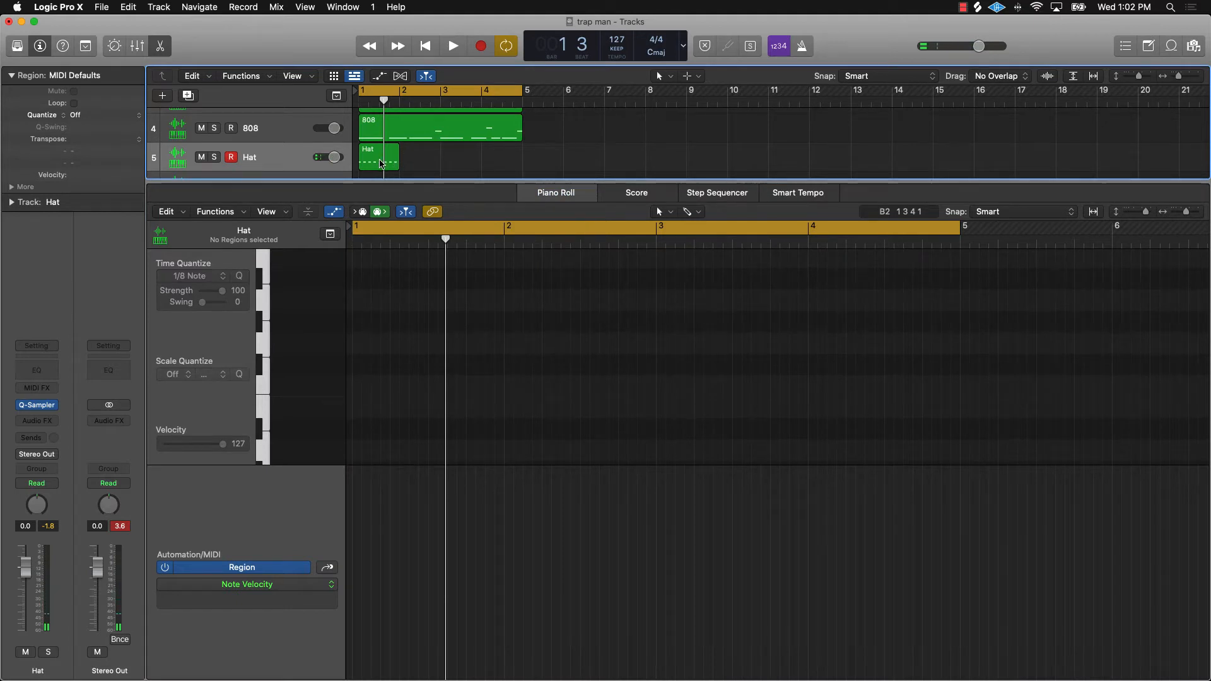
pyautogui.moveTo(381, 163)
pyautogui.mouseDown()
pyautogui.moveTo(510, 162)
pyautogui.moveTo(370, 163)
pyautogui.mouseUp()
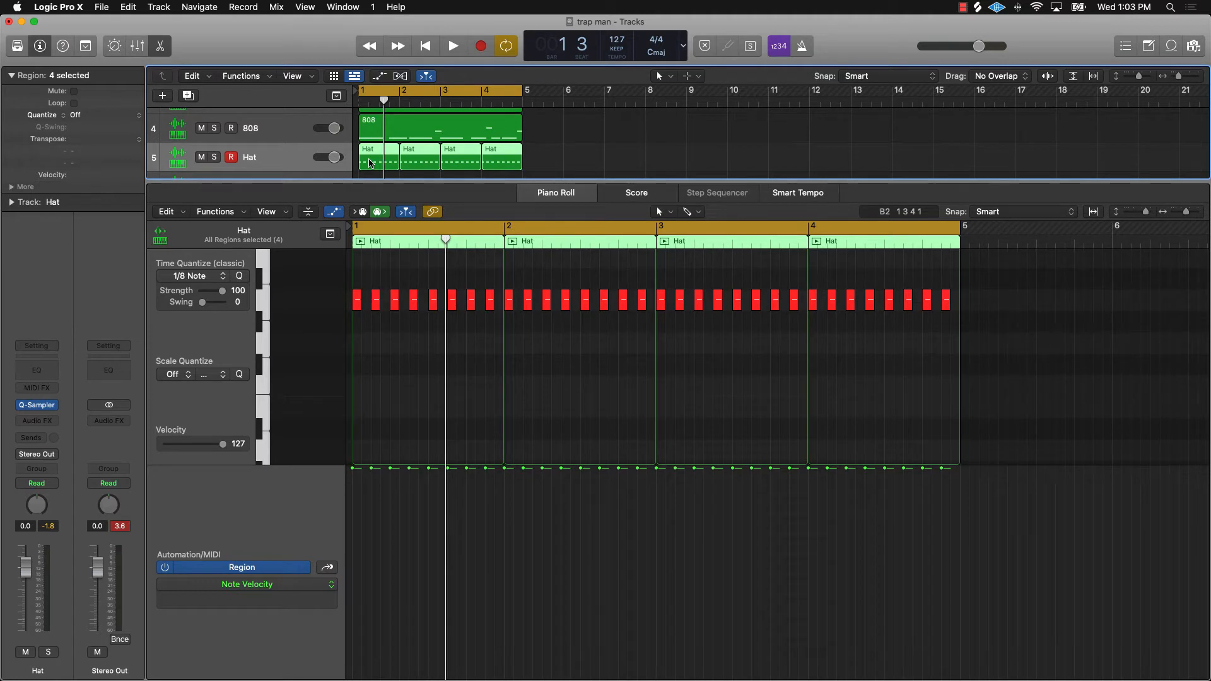
pyautogui.press('super+j')
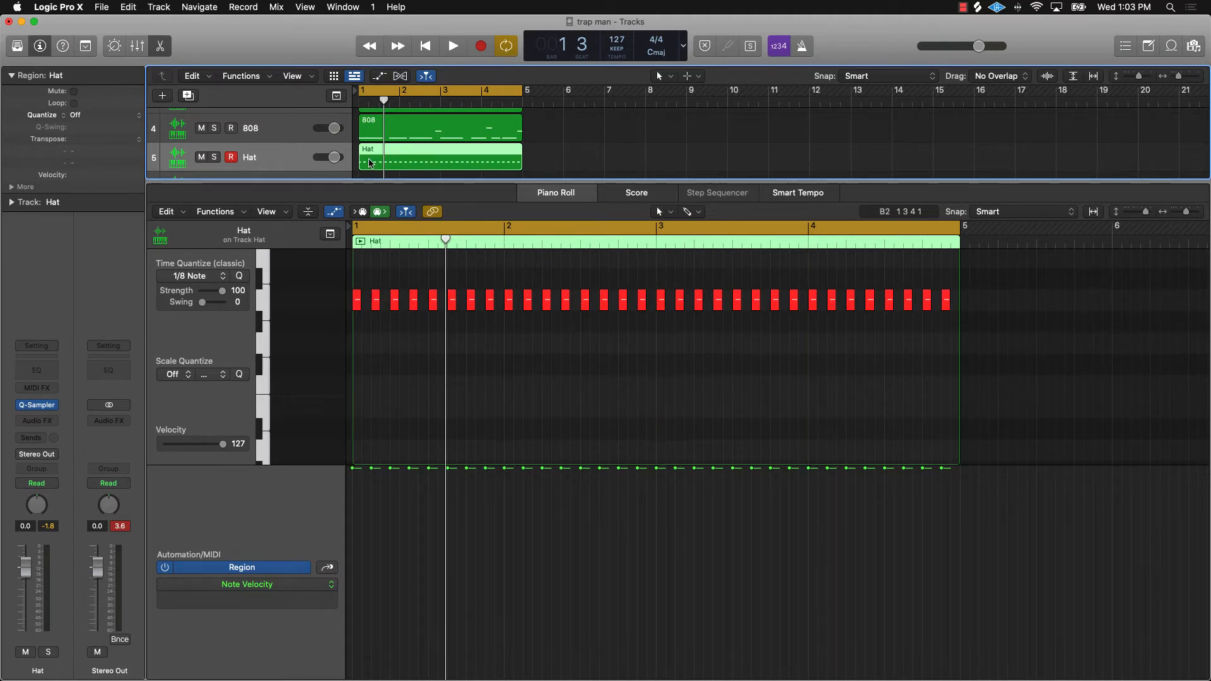
# Play the four-bar loop to hear the hats together with the other parts.
pyautogui.press('space')
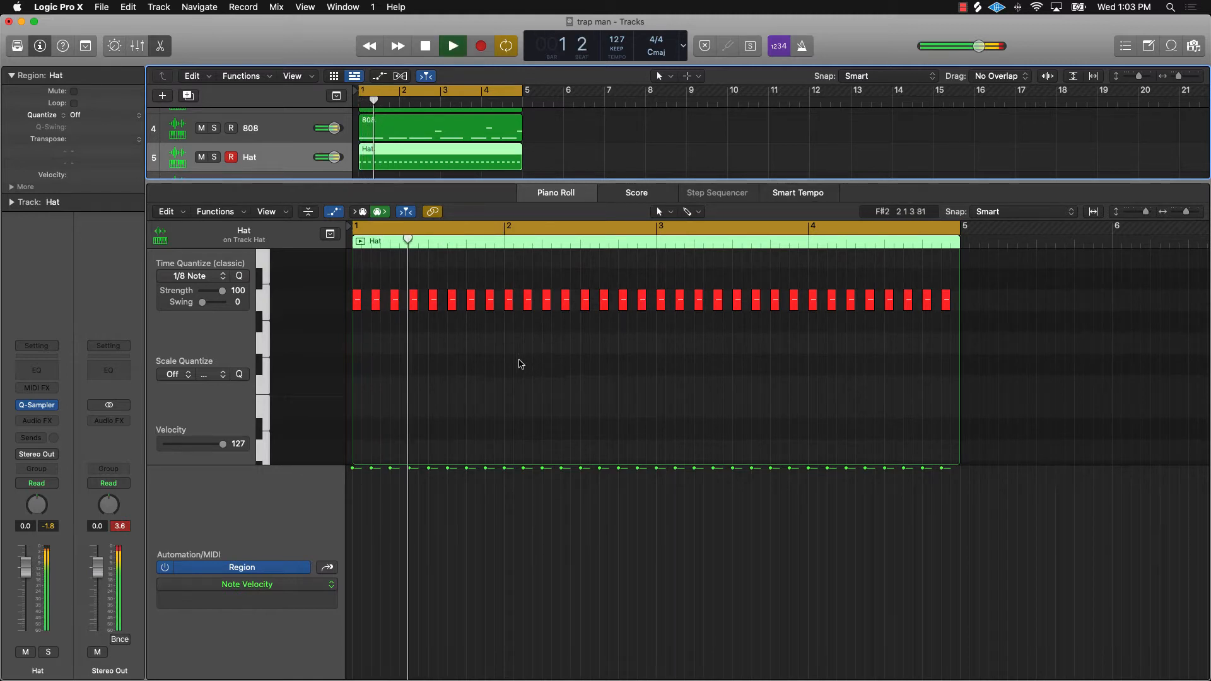
pyautogui.scroll(5, 589, 355)
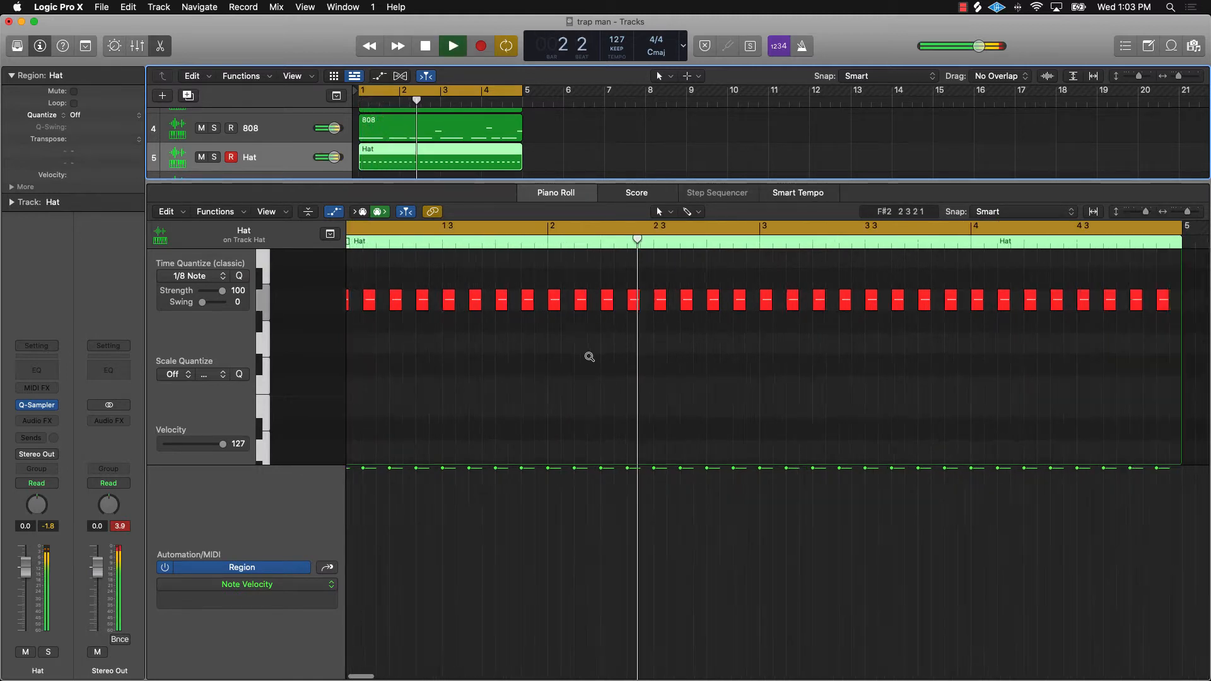
pyautogui.scroll(-3, 589, 355)
pyautogui.scroll(-2, 589, 355)
pyautogui.scroll(-4, 590, 355)
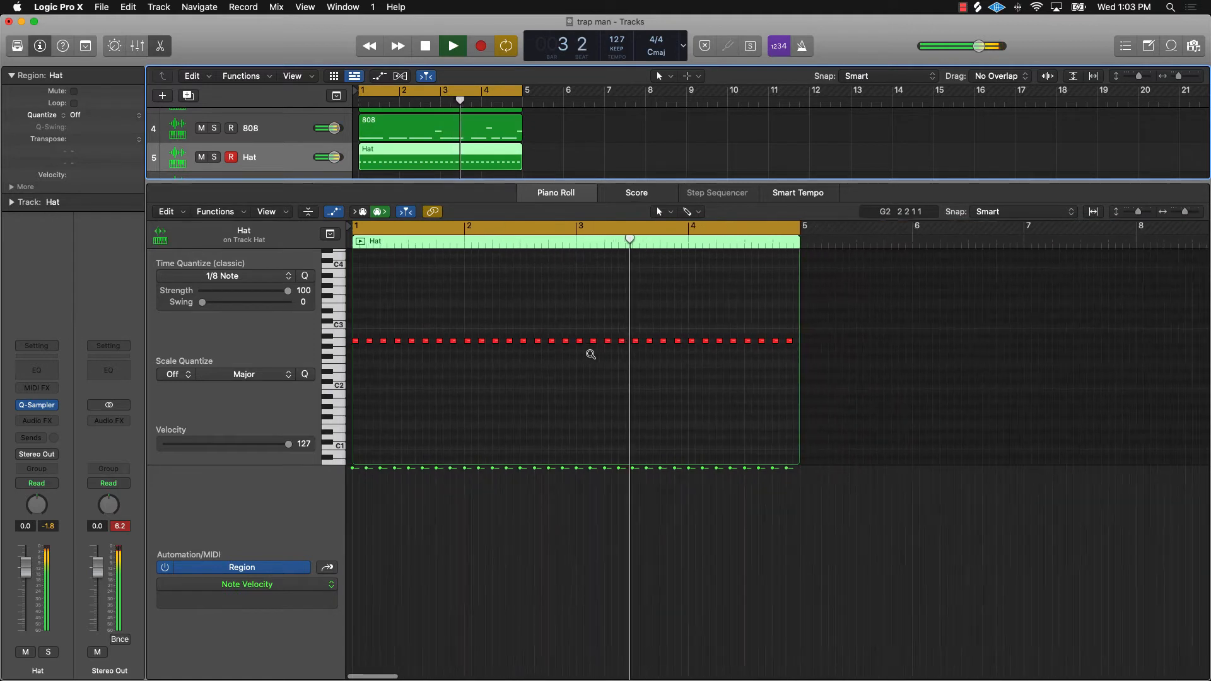
pyautogui.scroll(1, 590, 355)
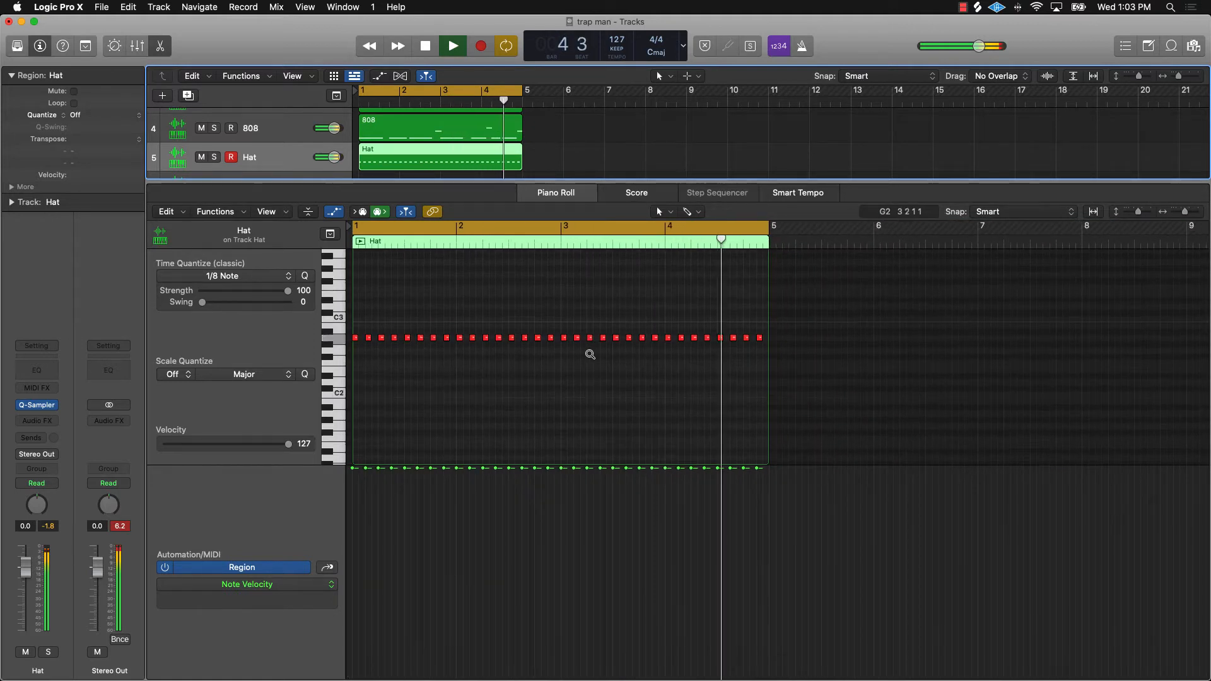
pyautogui.press('space')
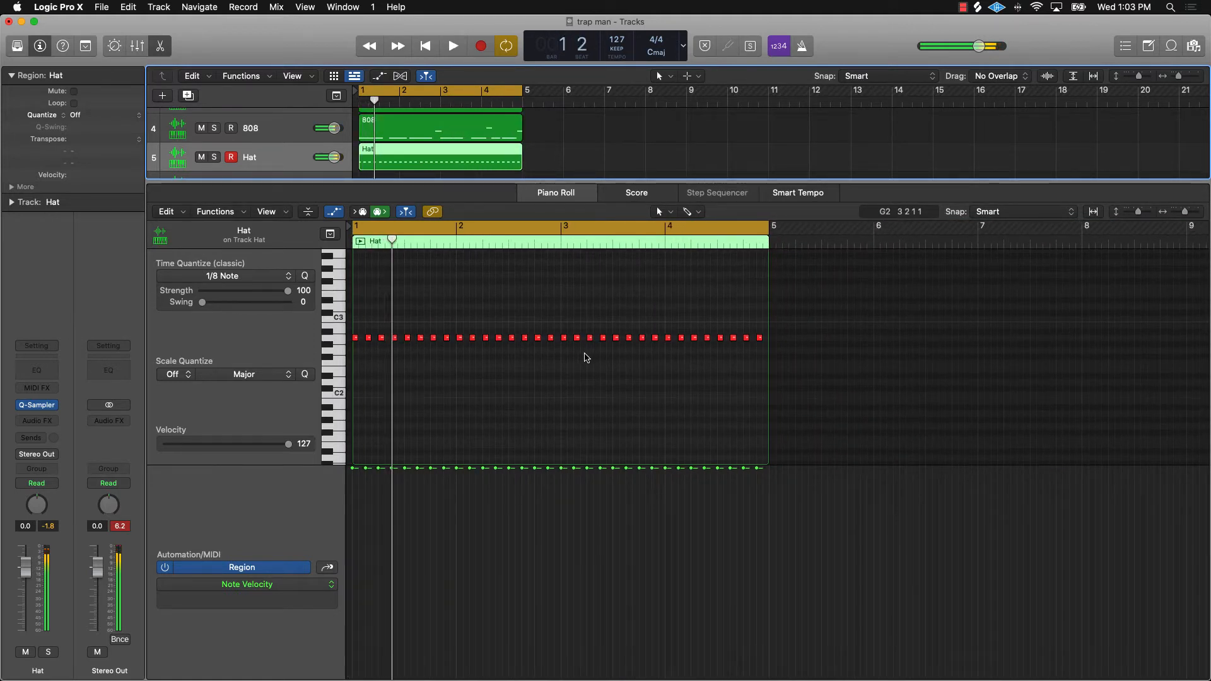
# Try to lower the velocity of all hat notes together in the Note Velocity lane.
pyautogui.click(470, 395)
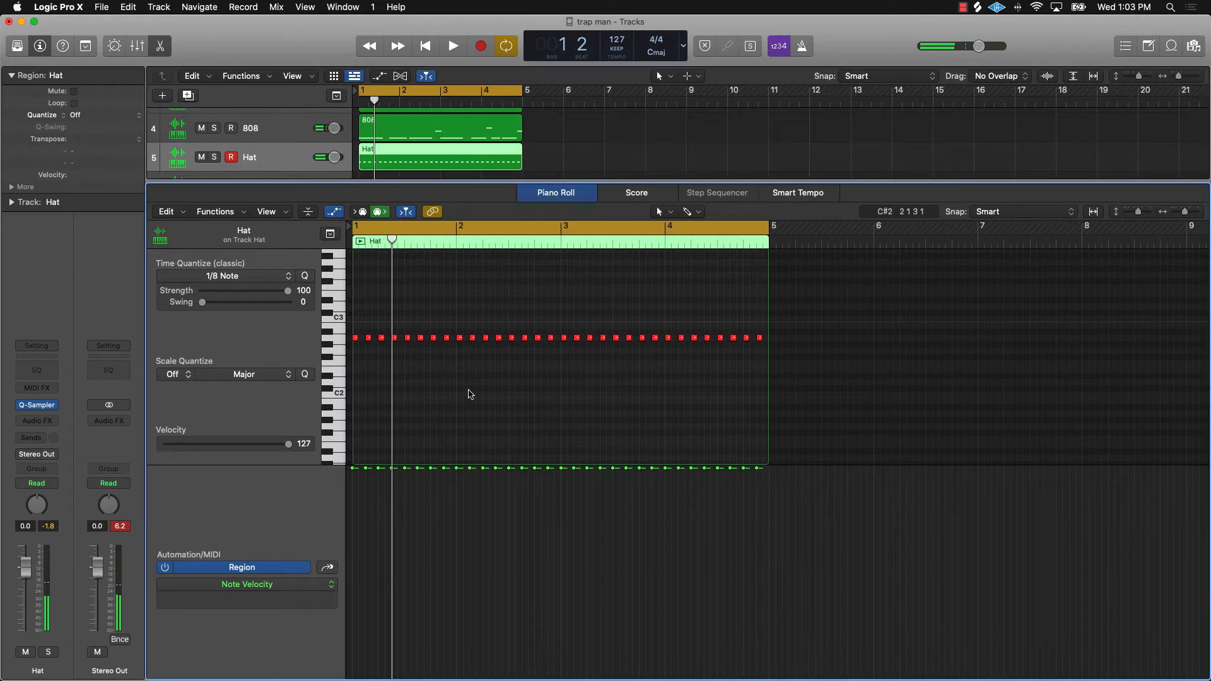
pyautogui.press('super+a')
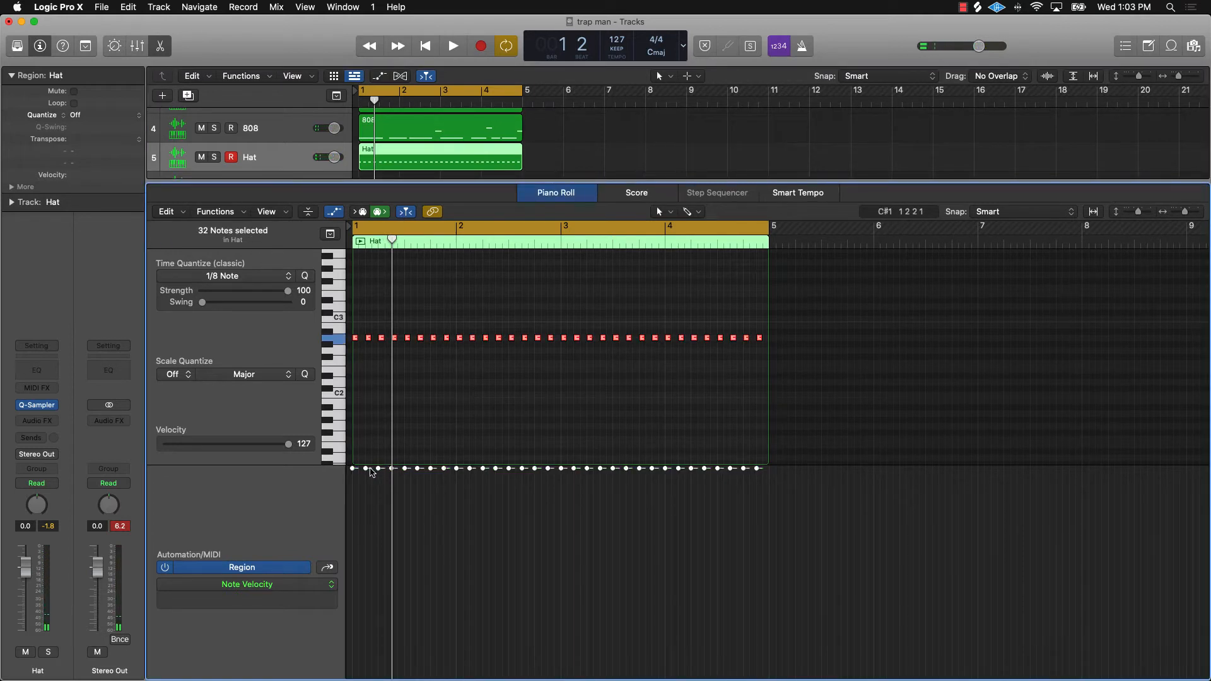
pyautogui.moveTo(367, 470)
pyautogui.mouseDown()
pyautogui.moveTo(367, 491)
pyautogui.moveTo(378, 468)
pyautogui.mouseUp()
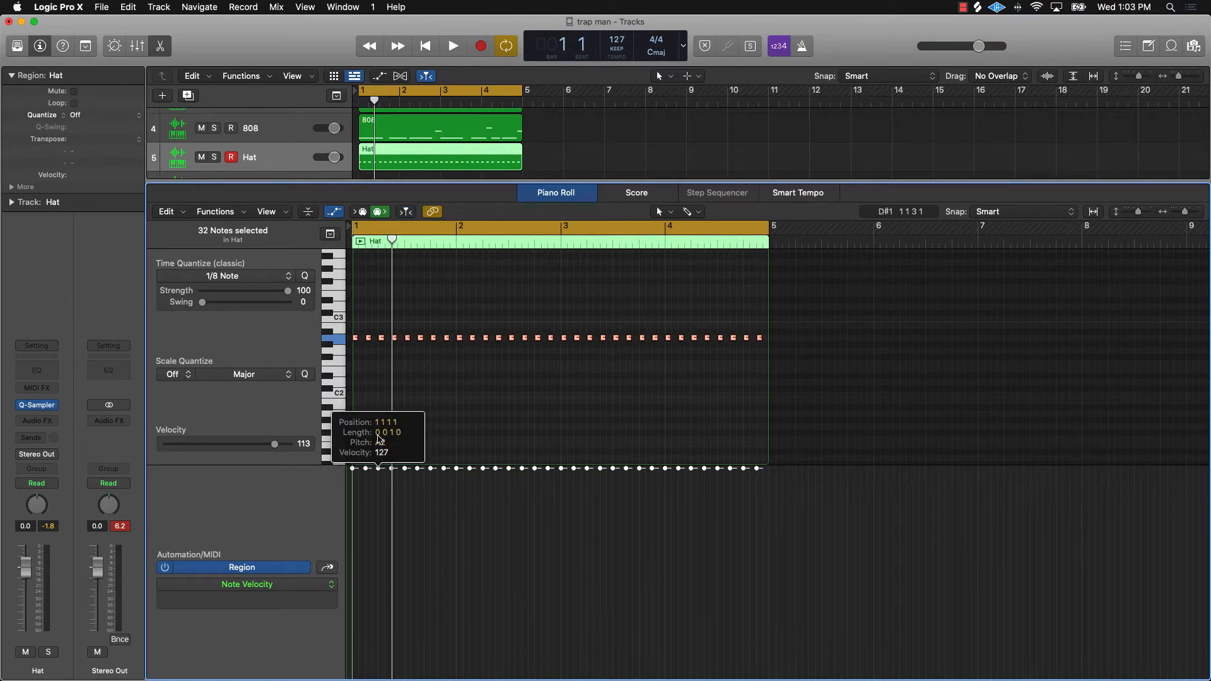
pyautogui.click(433, 376)
# Toggle the Automation/MIDI area to show how it opens and review its parameter list, keeping Ch. 1: Note Velocity.
pyautogui.click(338, 214)
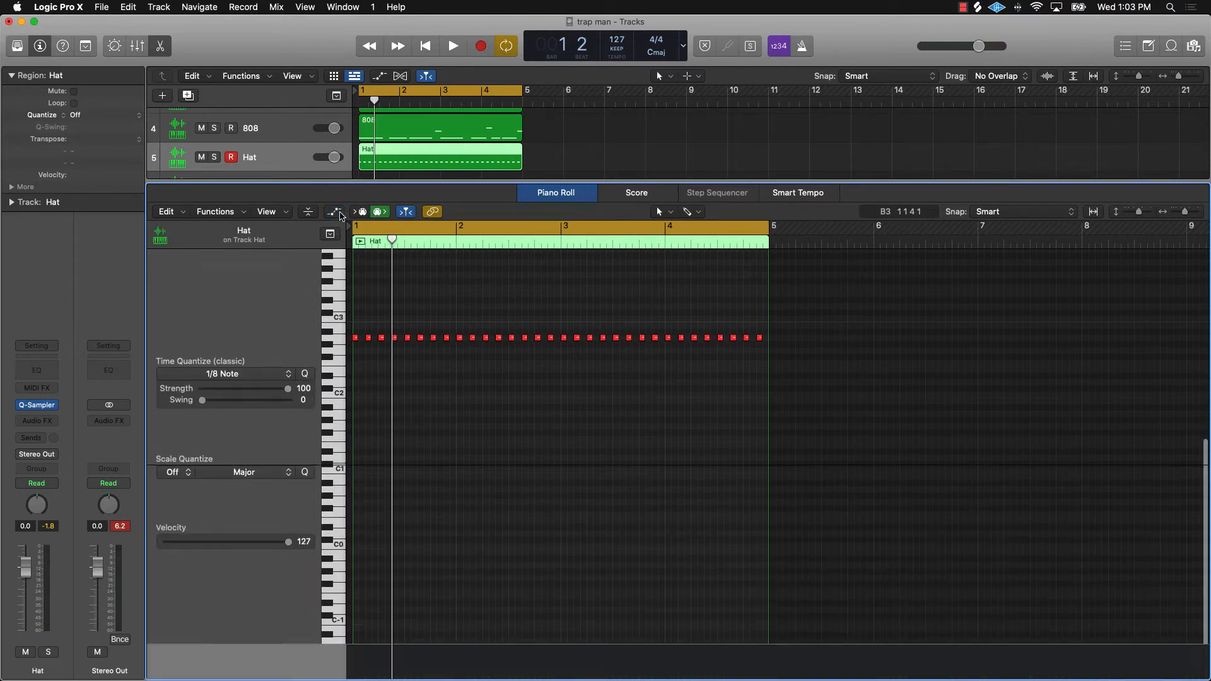
pyautogui.click(338, 214)
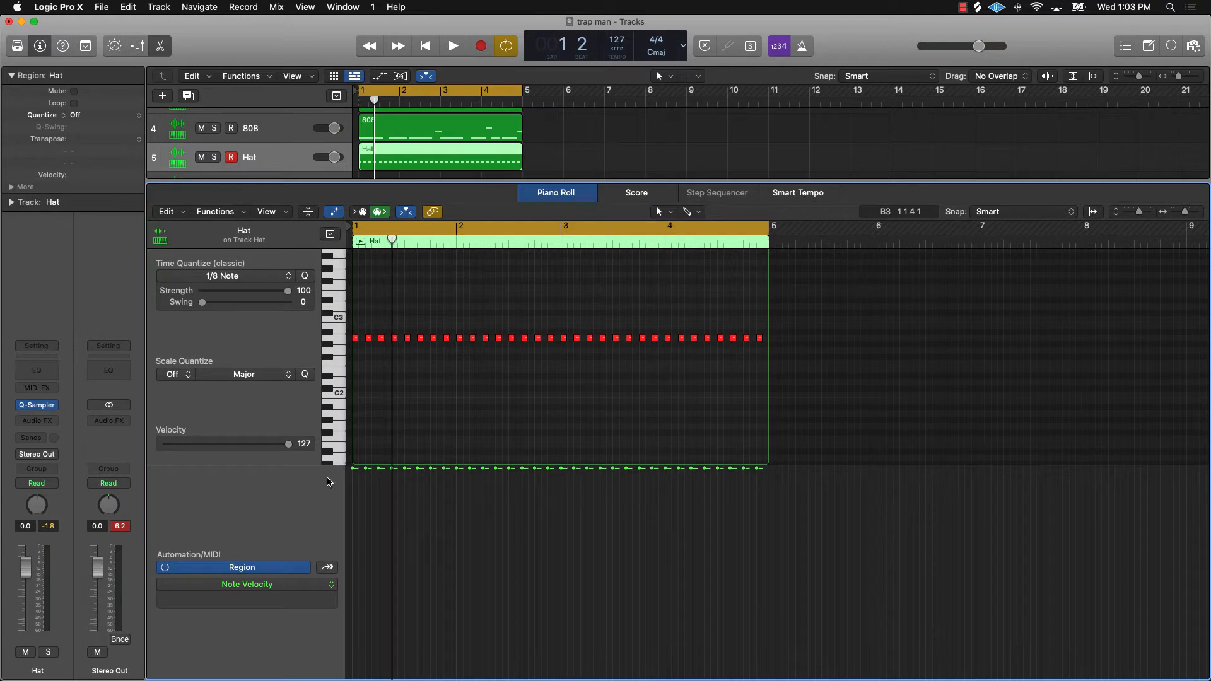
pyautogui.click(339, 214)
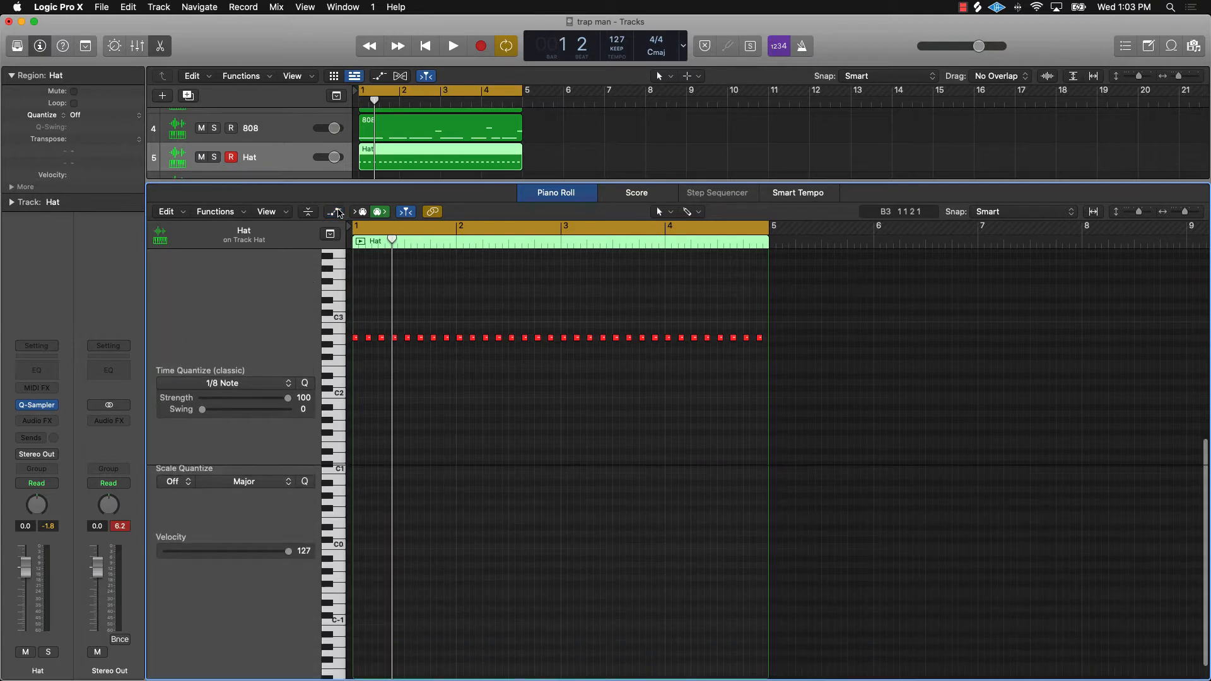
pyautogui.click(339, 214)
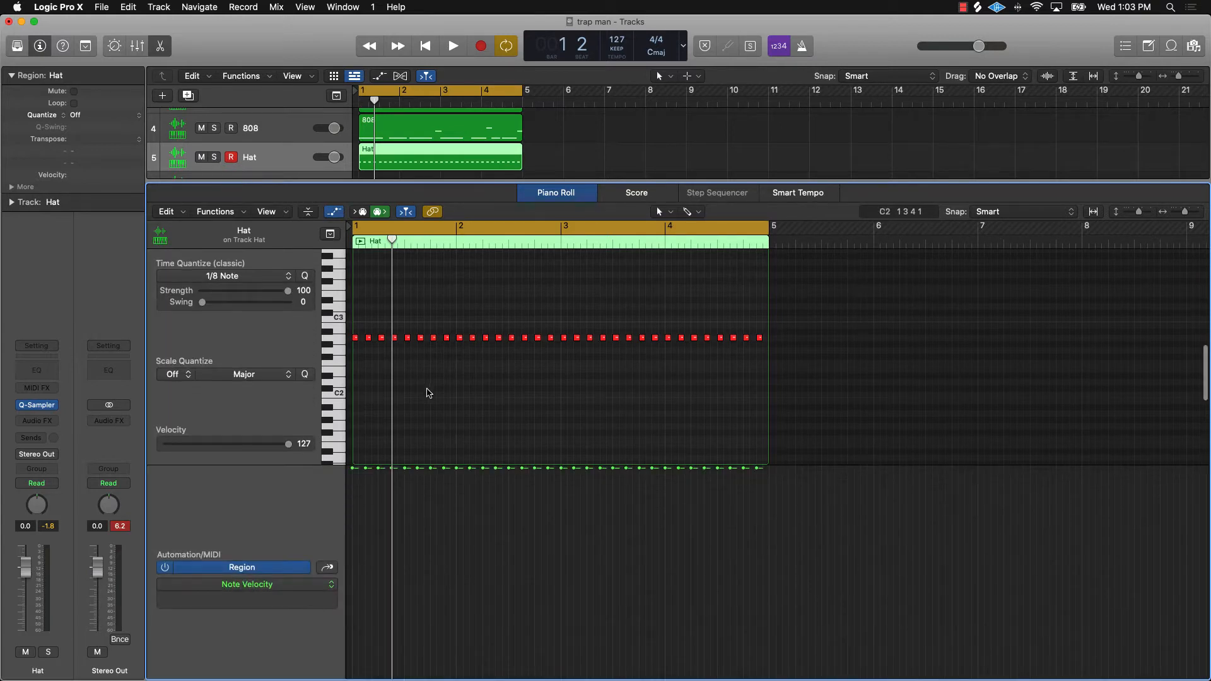
pyautogui.click(328, 569)
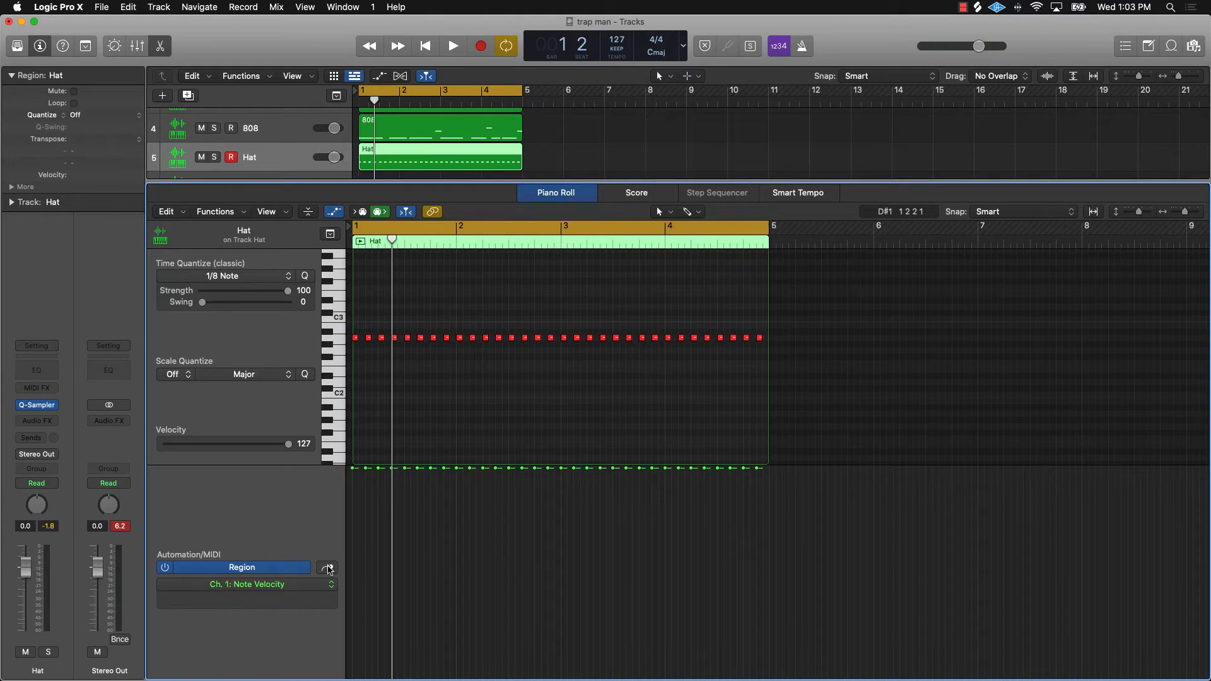
pyautogui.click(330, 585)
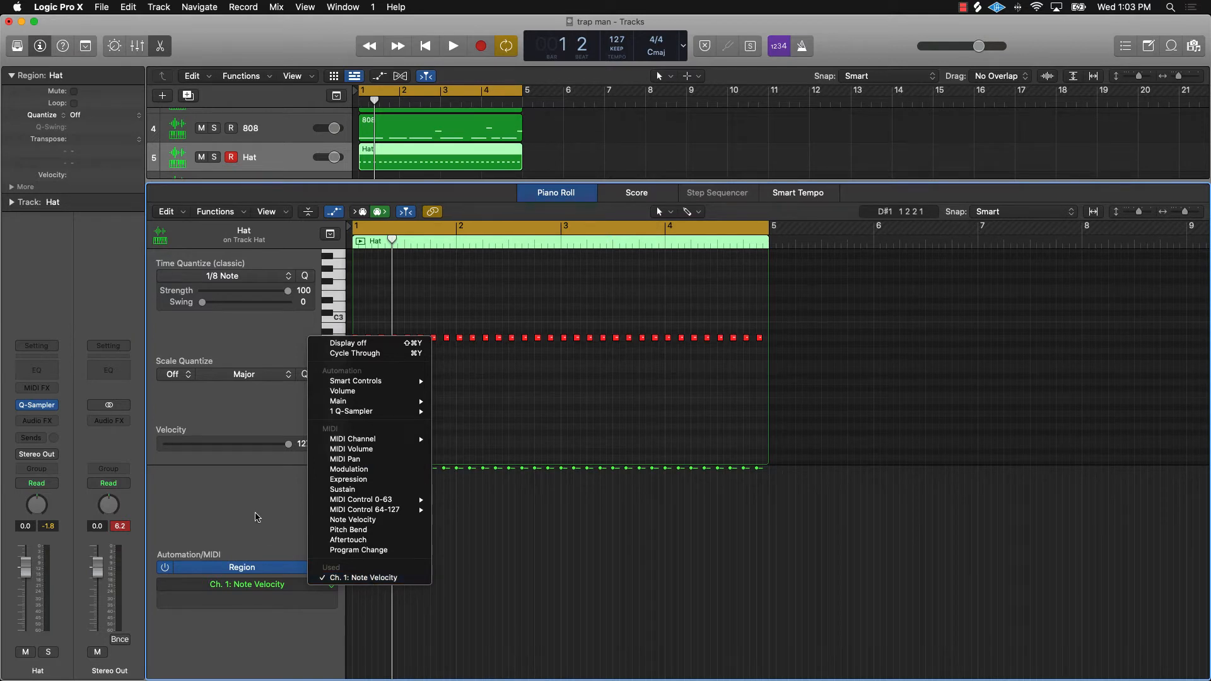
pyautogui.click(256, 517)
# Lower the velocity of all hat notes to 103 and play the loop to check their level.
pyautogui.press('super+a')
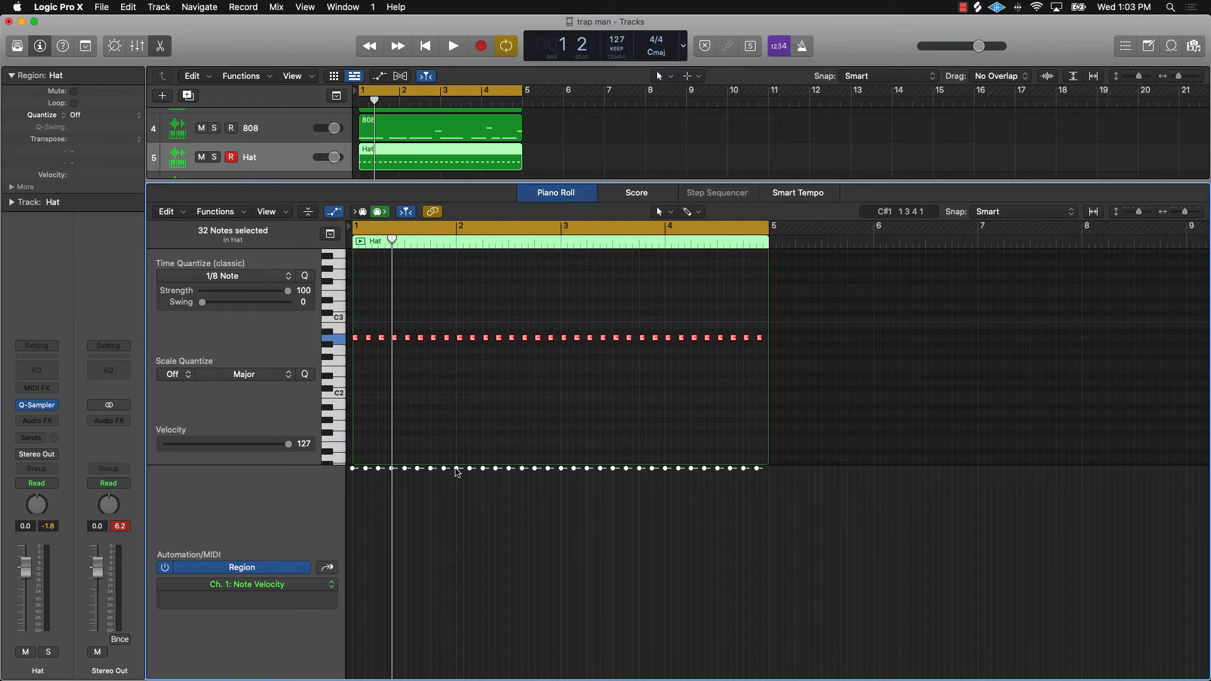
pyautogui.moveTo(457, 472); pyautogui.dragTo(457, 504)
pyautogui.press('space')
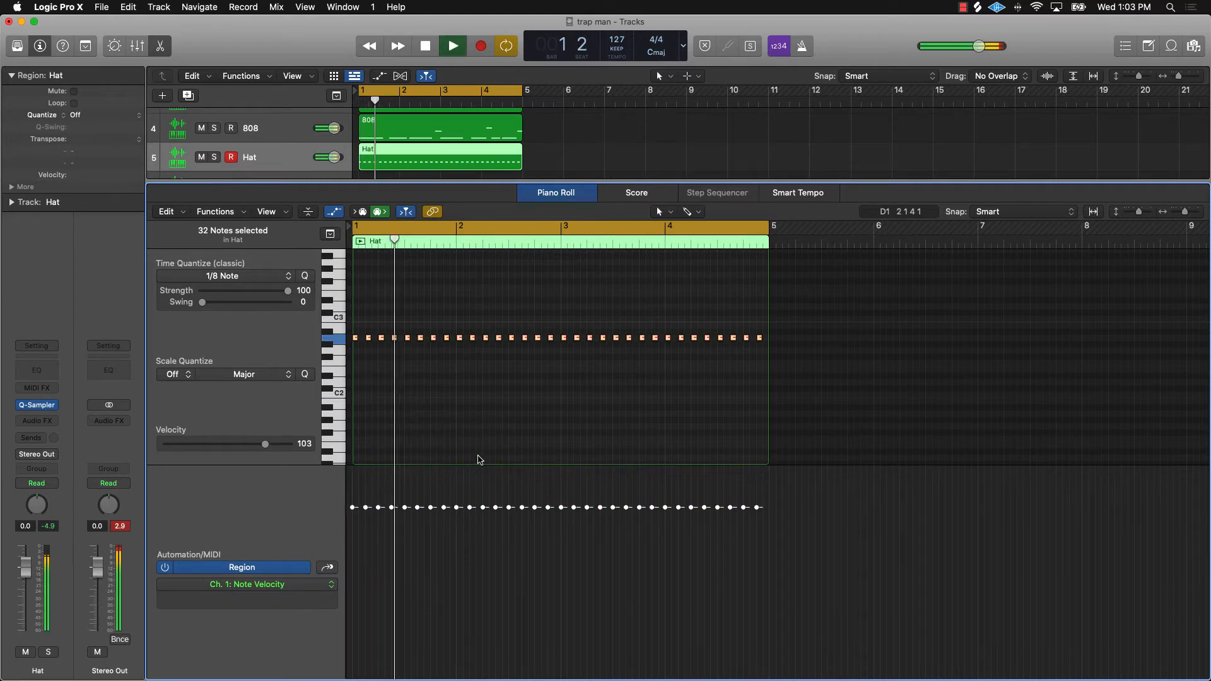
pyautogui.click(509, 394)
pyautogui.keyDown('ctrl'); pyautogui.keyDown('alt'); pyautogui.click(509, 395); pyautogui.keyUp('alt'); pyautogui.keyUp('ctrl')
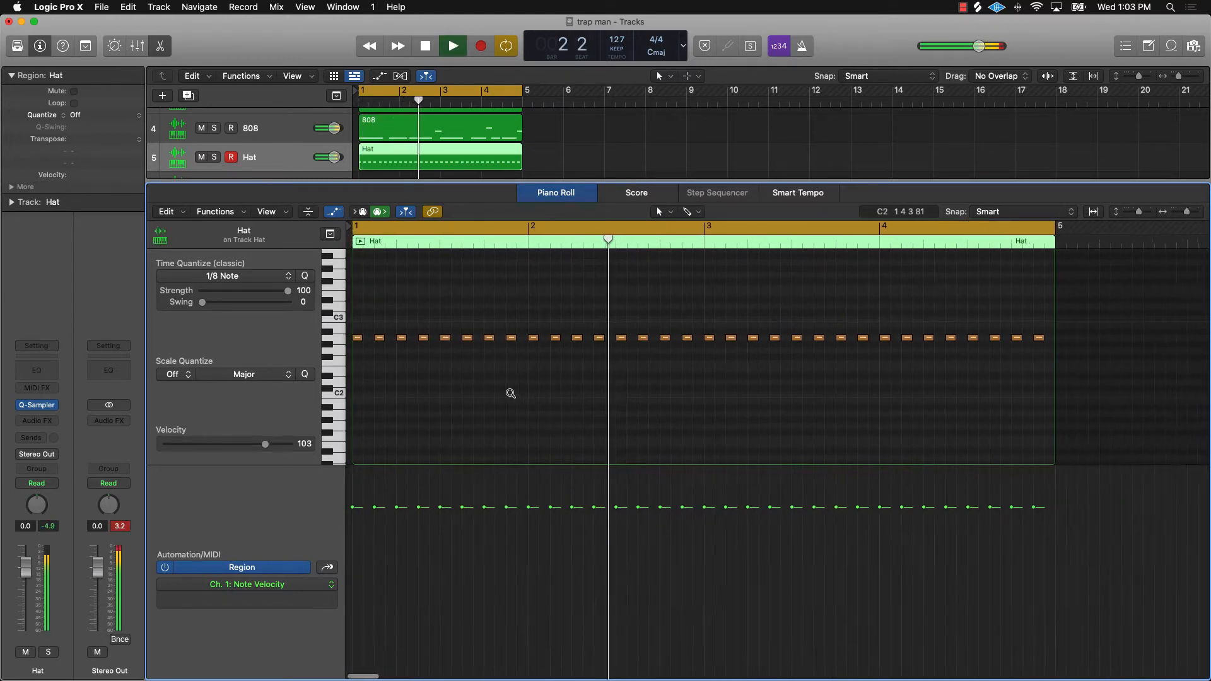
pyautogui.press('space')
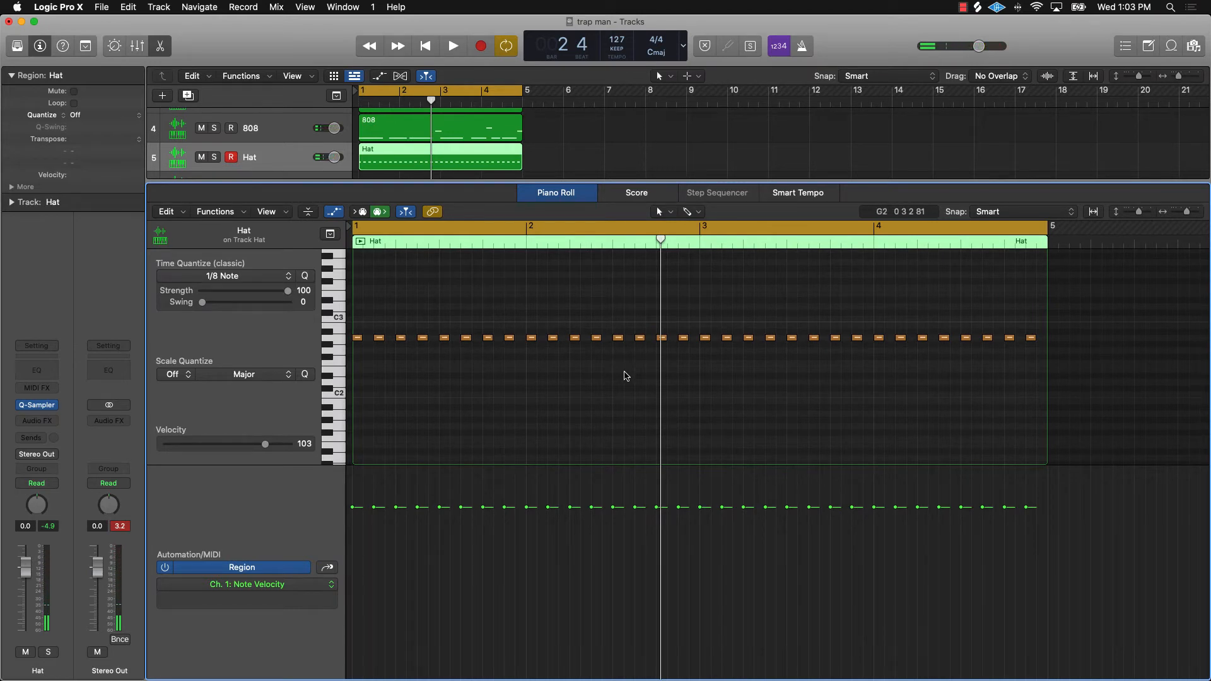
# Add accent hat notes: one just below the main line in bar 1, and C3 notes near the ends of bars 2, 3 and 4 (two).
pyautogui.click(661, 338)
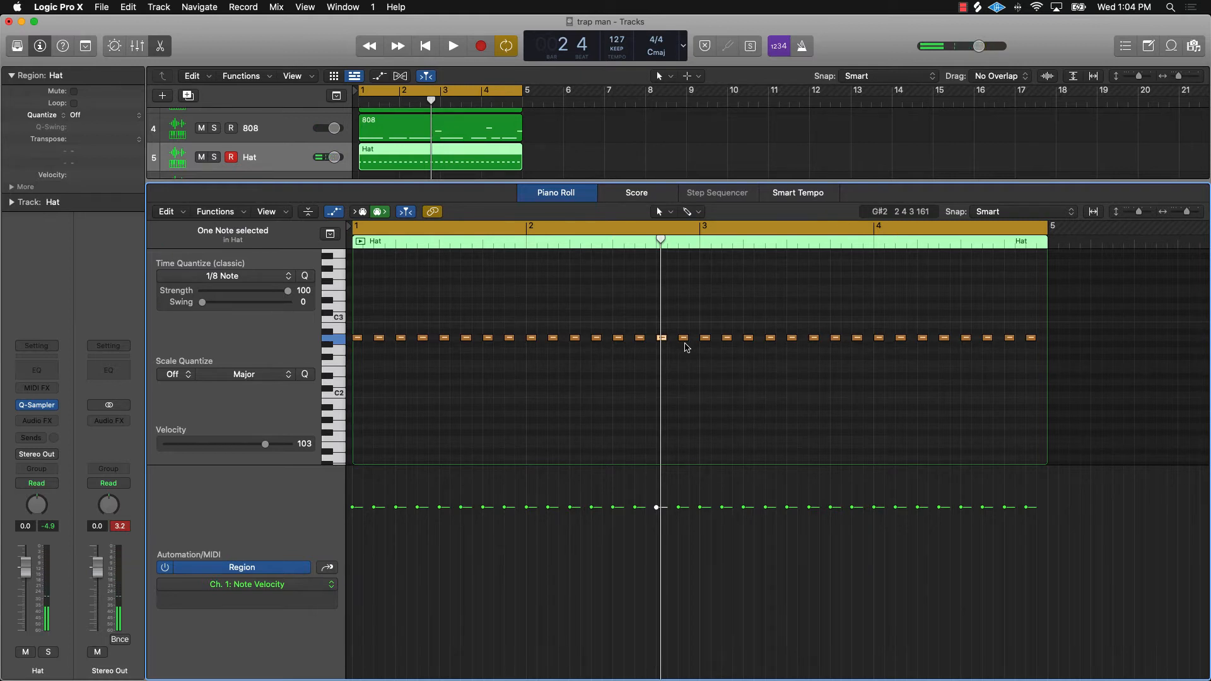
pyautogui.click(694, 403)
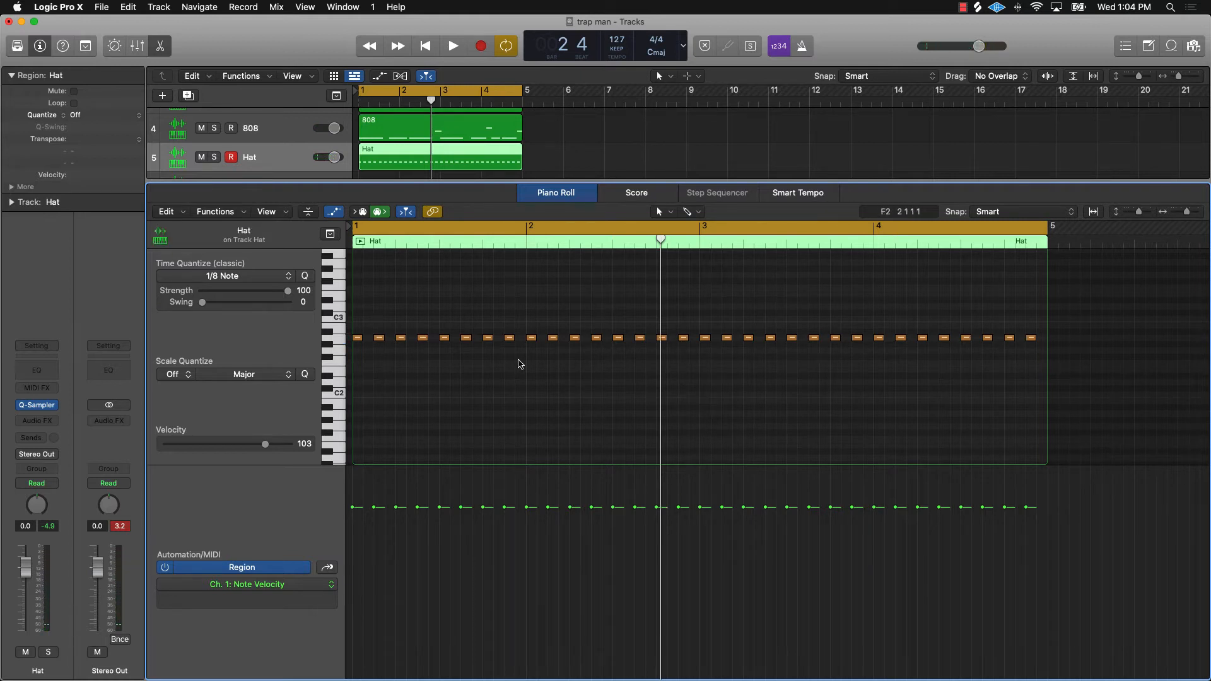
pyautogui.click(433, 352)
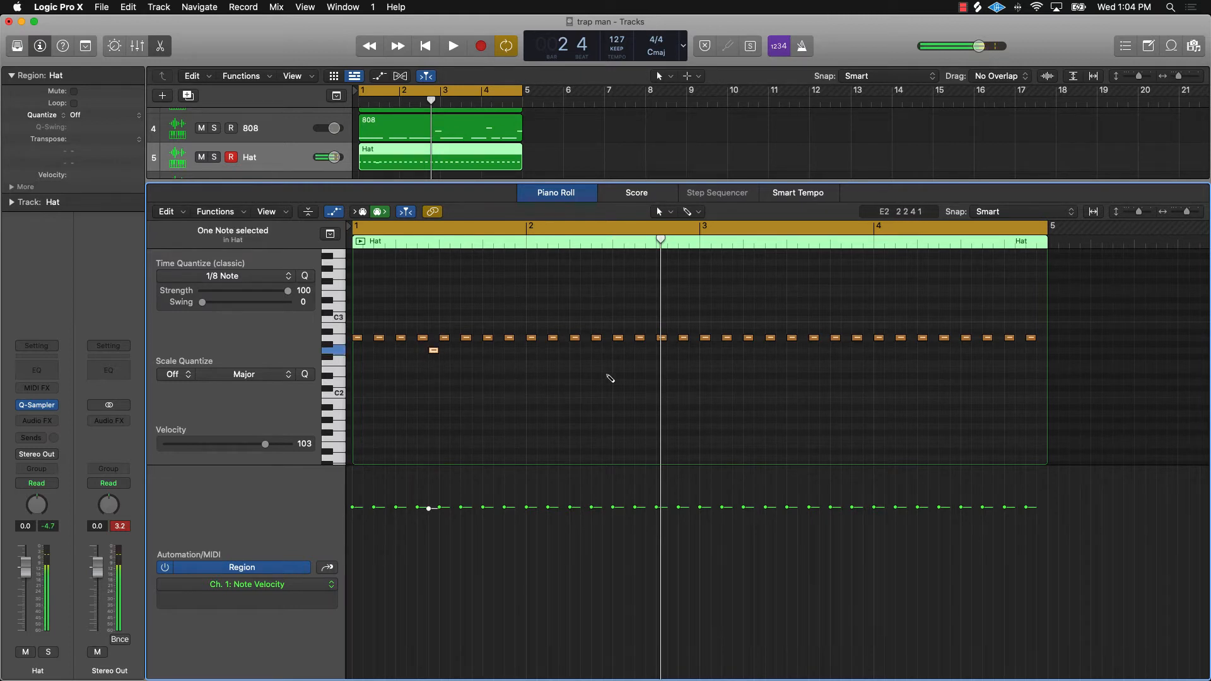
pyautogui.click(671, 318)
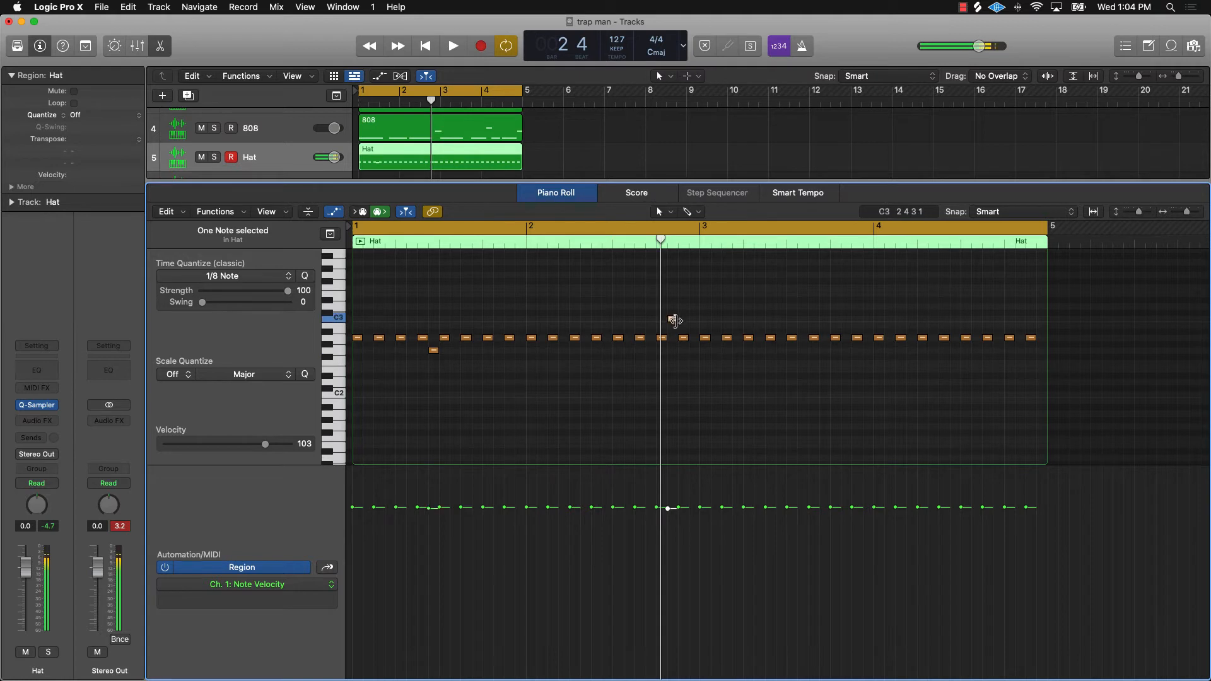
pyautogui.click(867, 319)
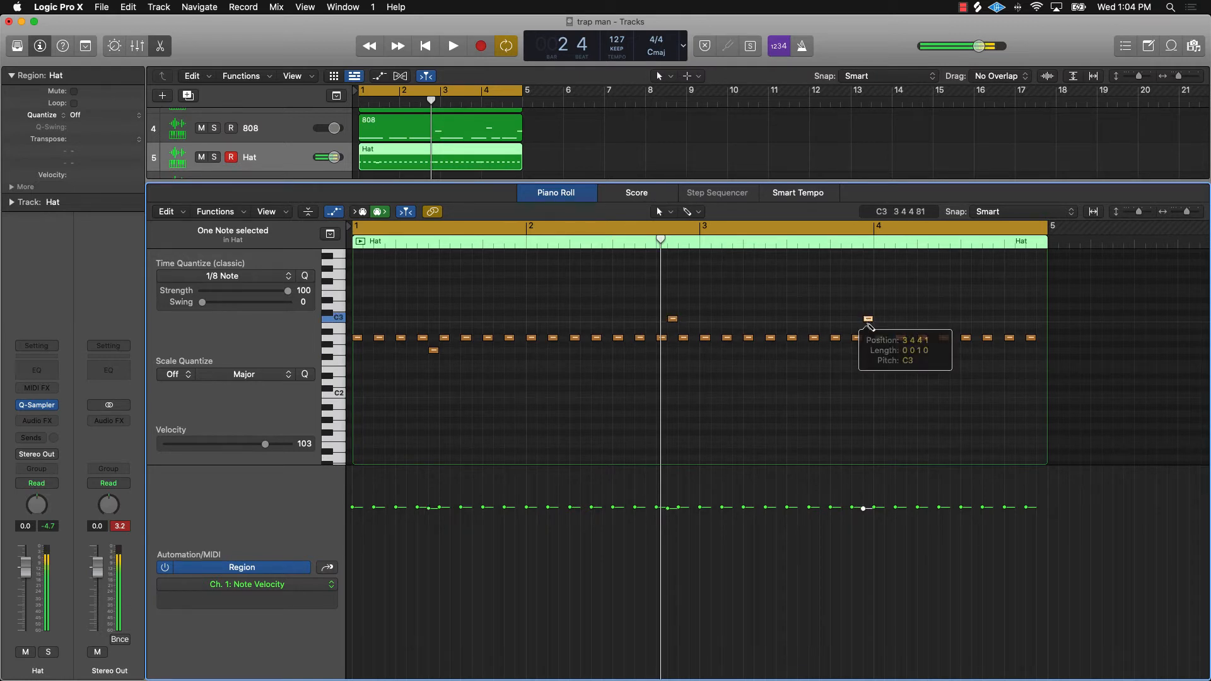
pyautogui.click(1039, 319)
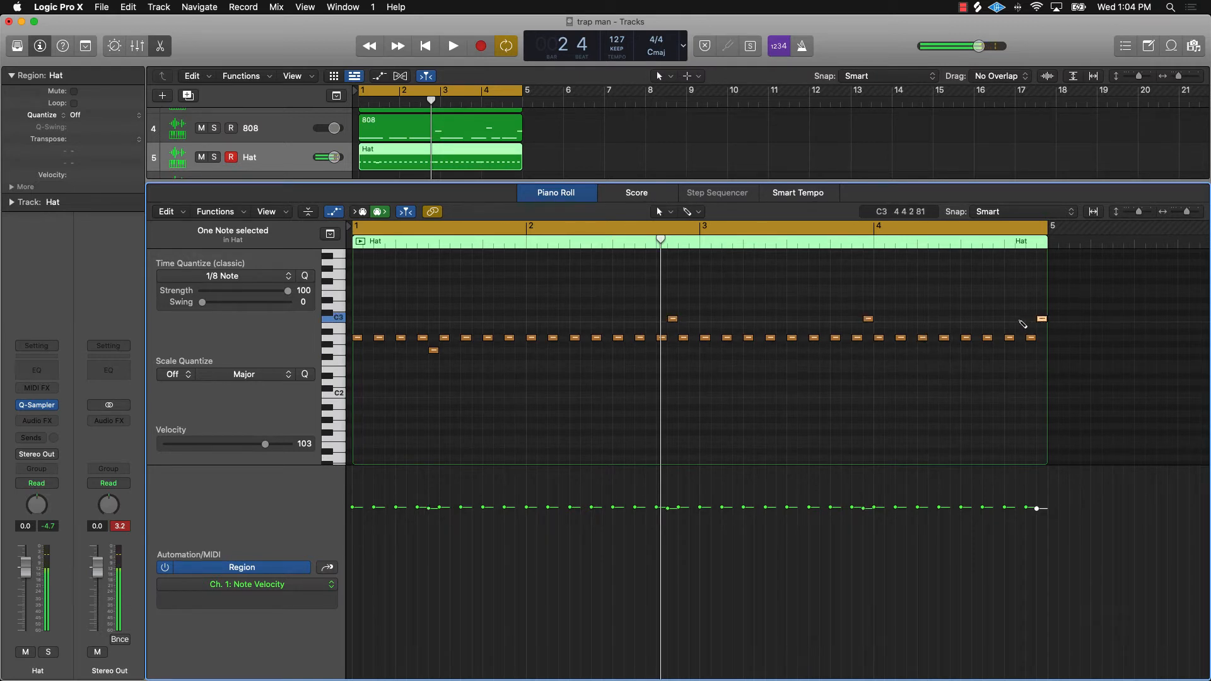
pyautogui.click(1020, 319)
# Play the loop, including bar 1 again from the start, to hear the added hat notes against the eighth-note pattern.
pyautogui.press('space')
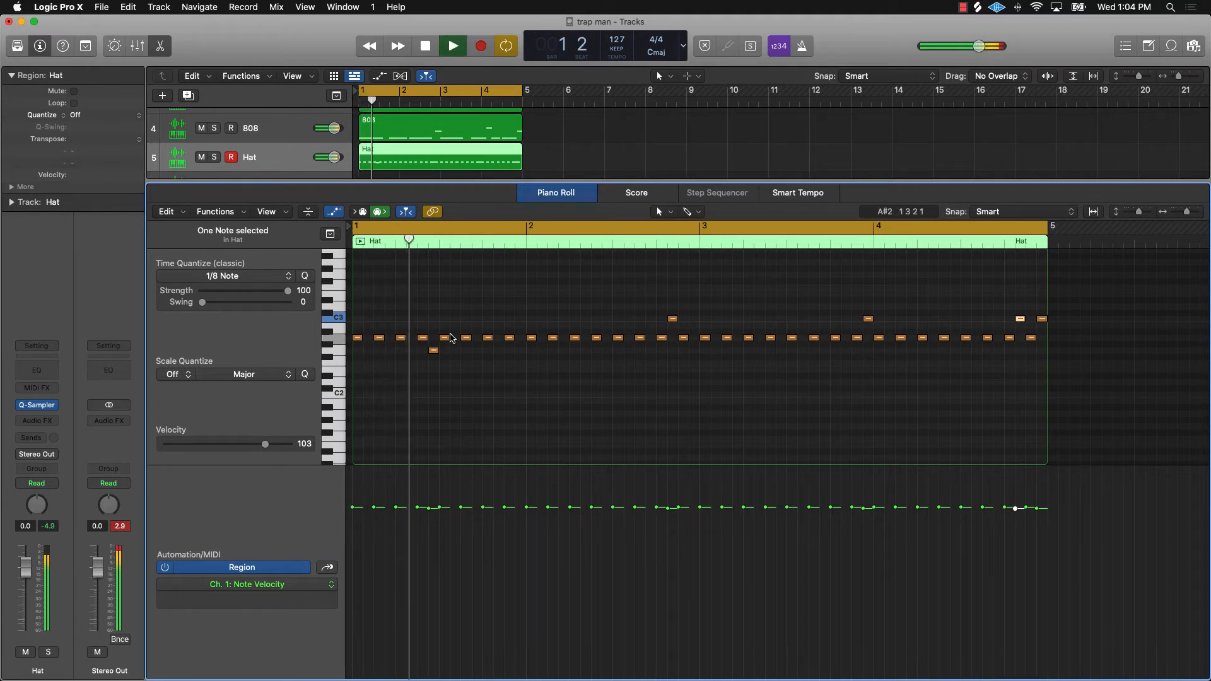
pyautogui.press('space')
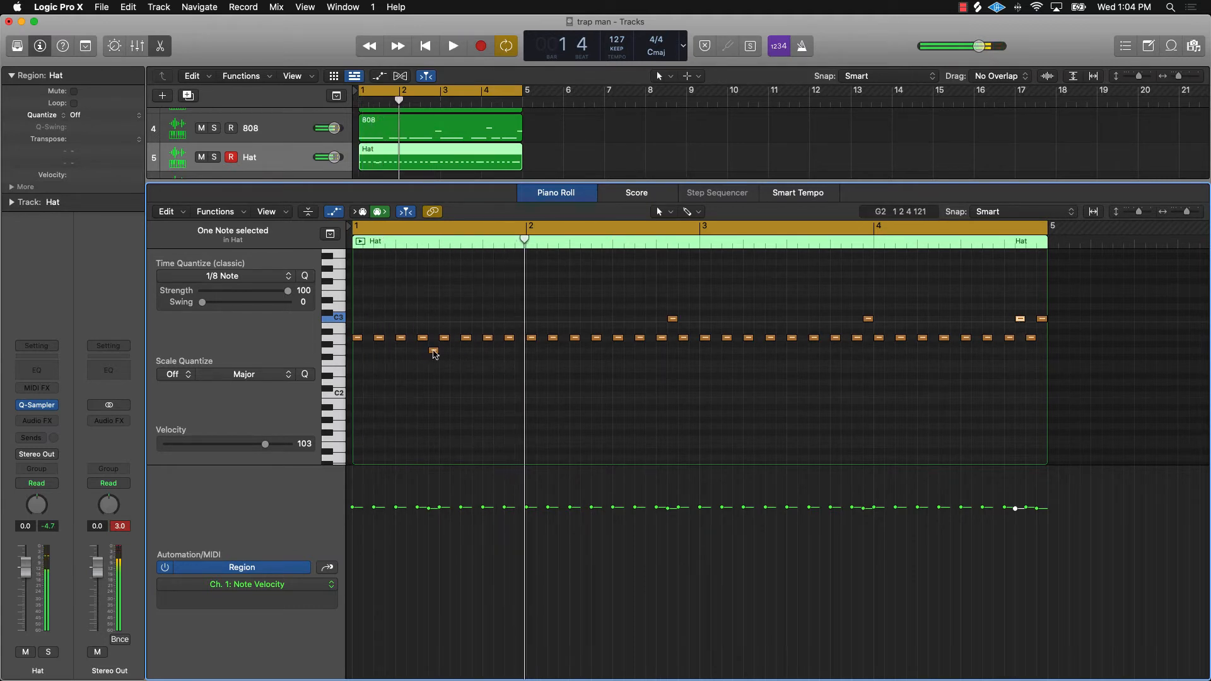
pyautogui.moveTo(434, 355)
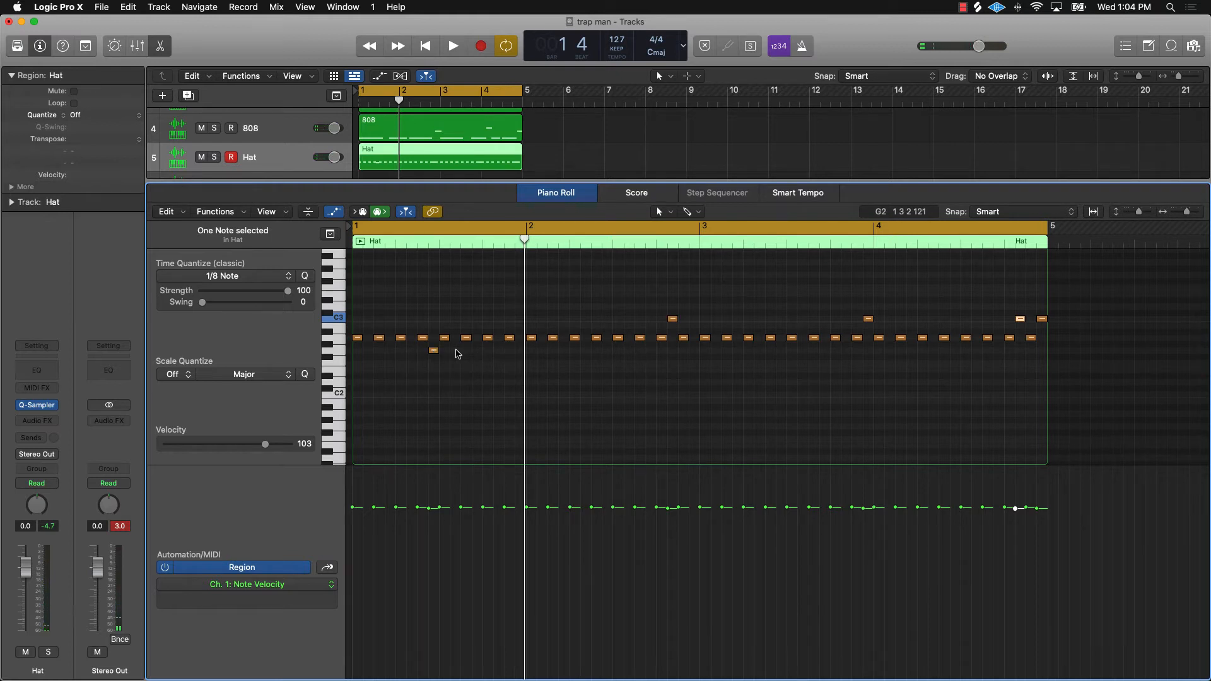
pyautogui.press('space')
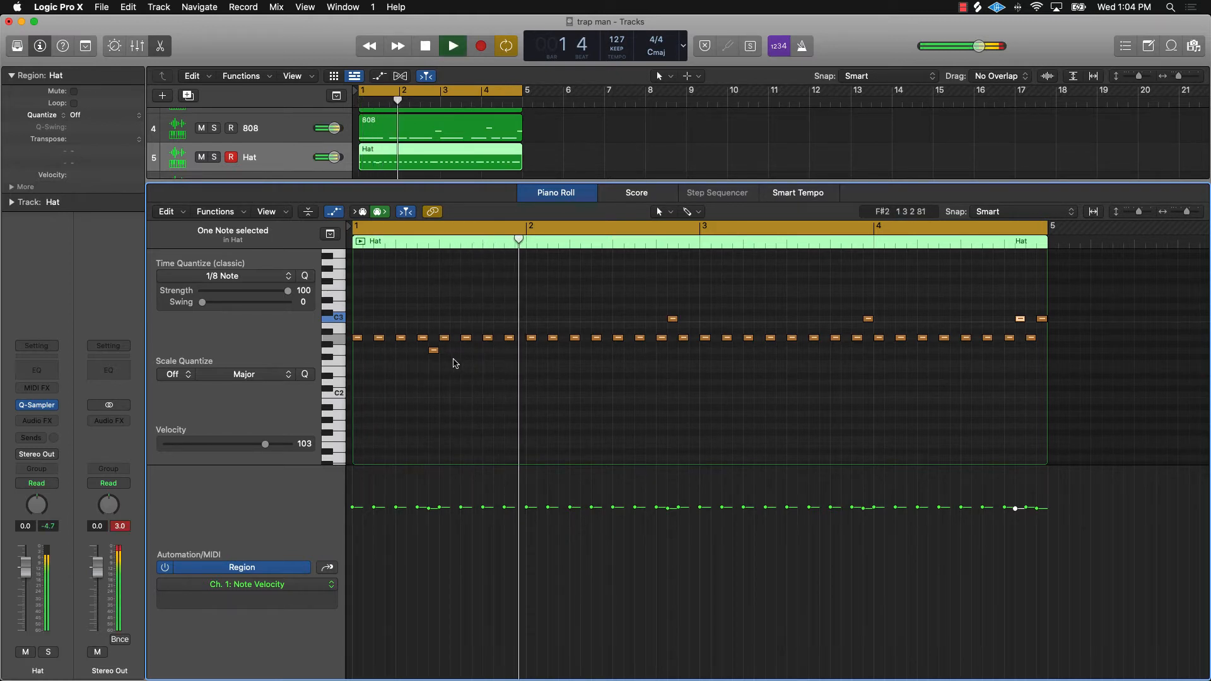
pyautogui.click(723, 384)
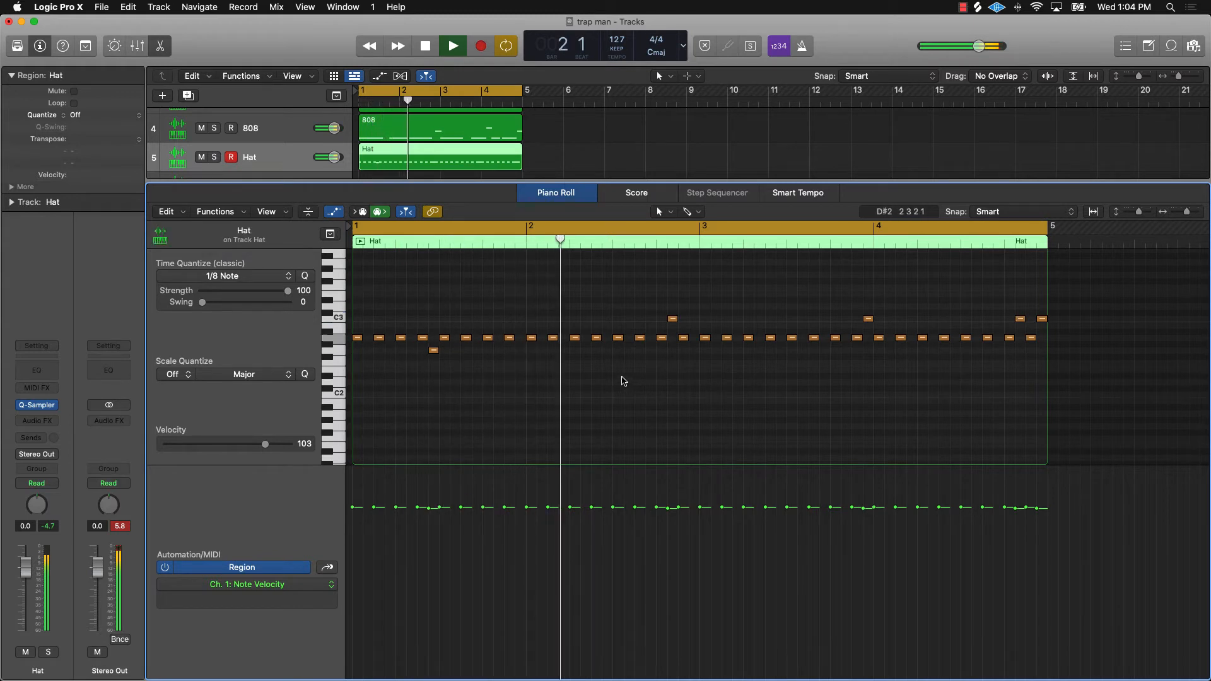
pyautogui.press('space')
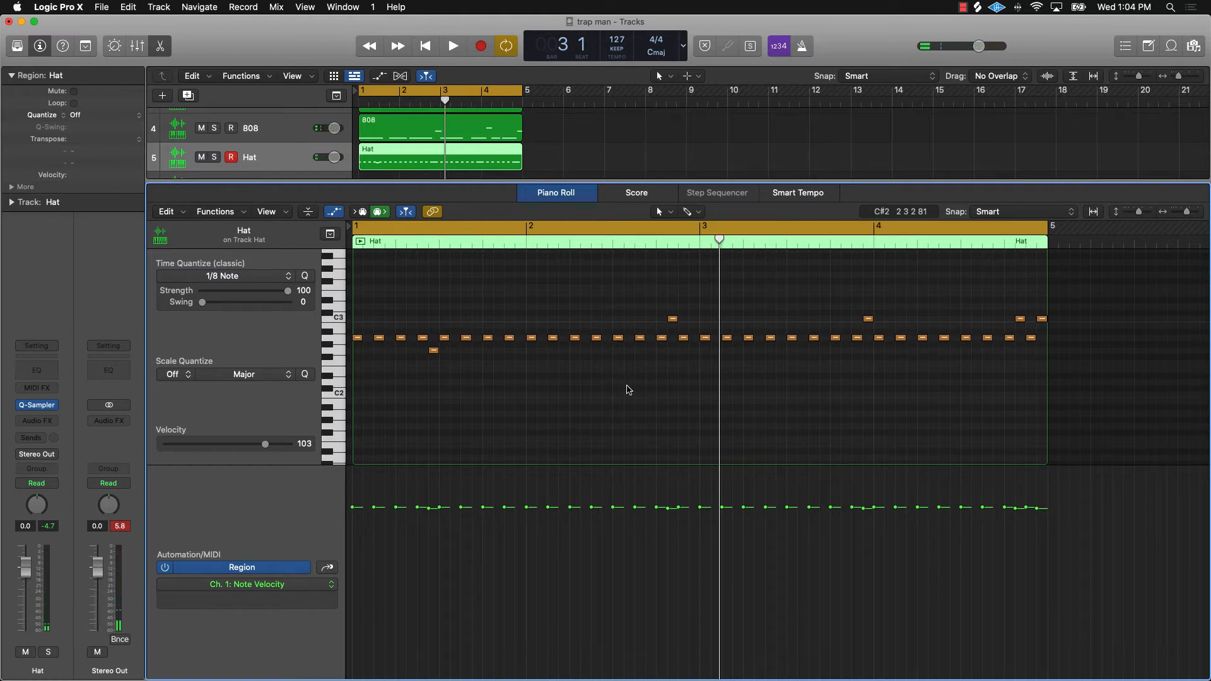
pyautogui.press('super+Right')
pyautogui.press('super+Right')
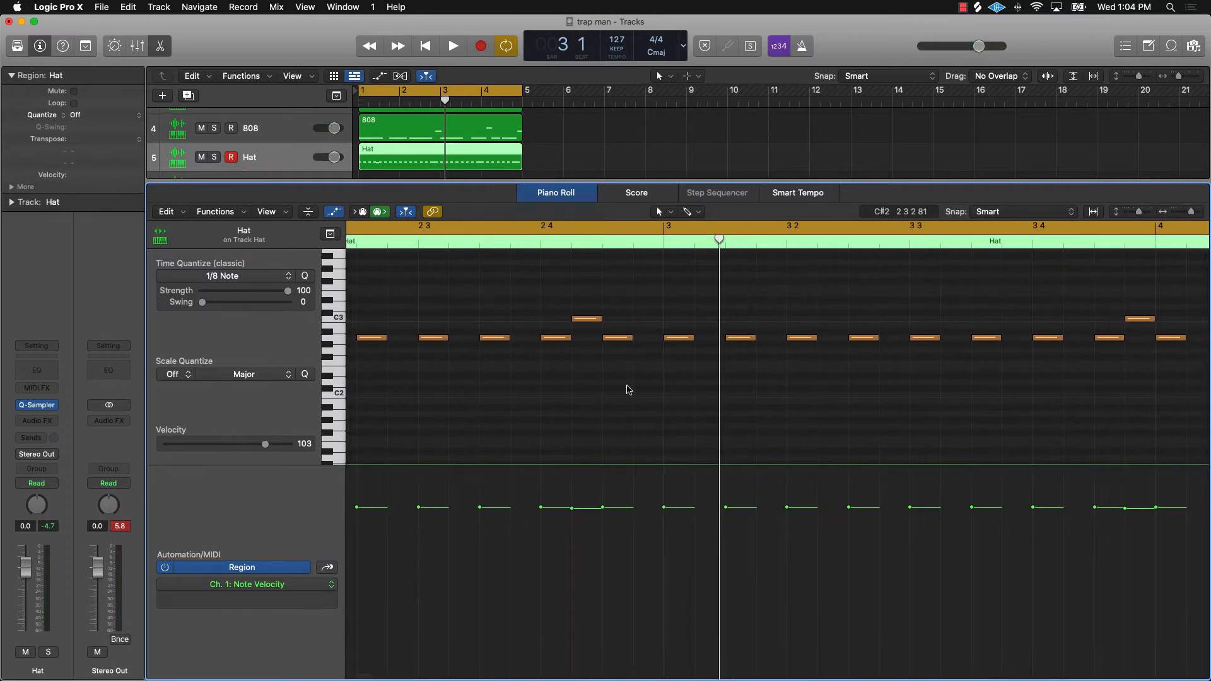
pyautogui.hscroll(-10, 626, 386)
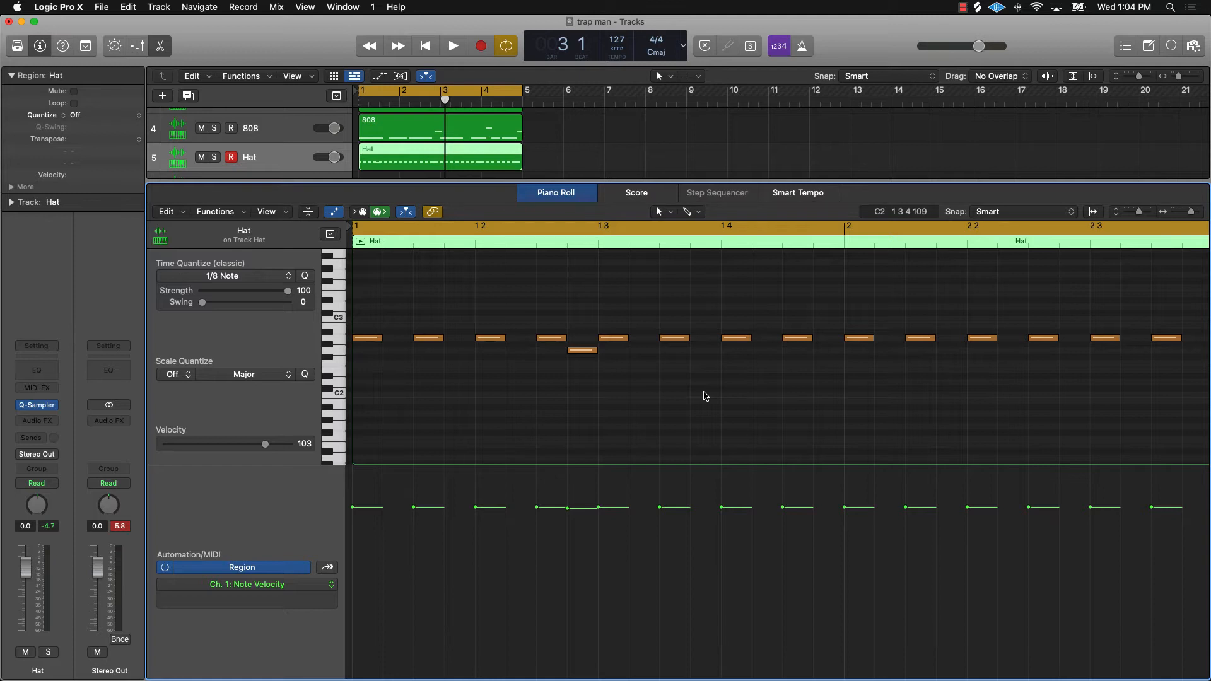
pyautogui.press('space')
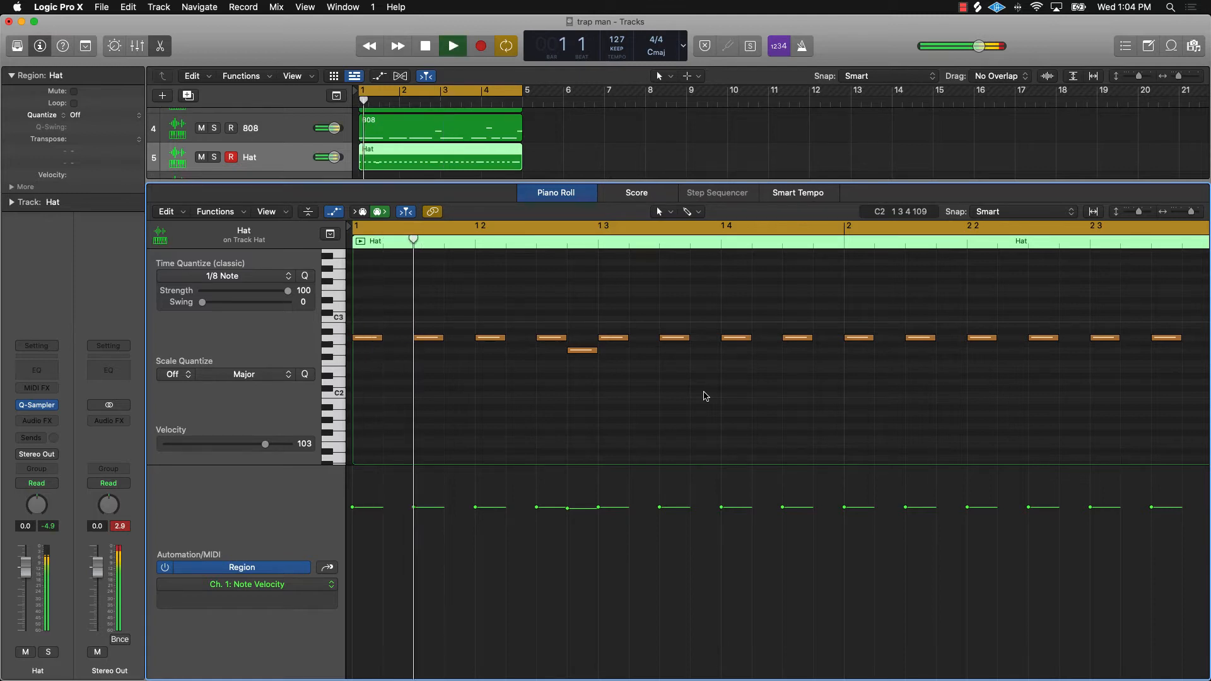
pyautogui.press('space')
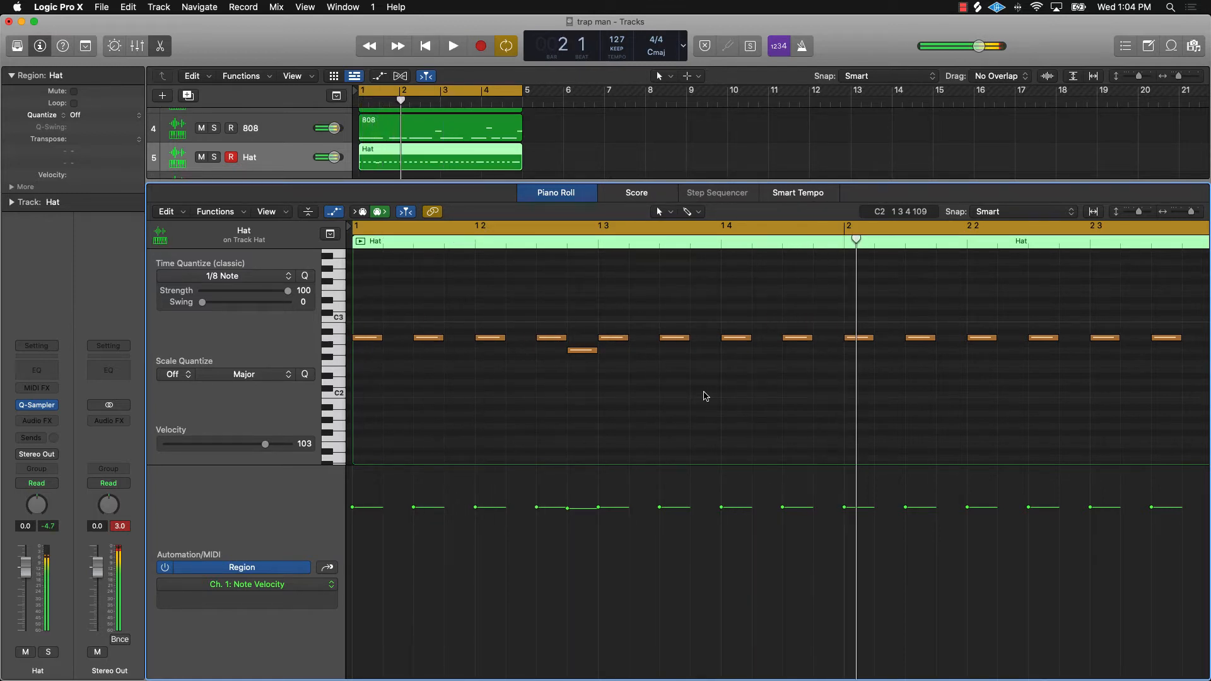
# Draw a fast roll of four short, evenly spaced A#1 hat notes in the second half of beat 4 in bar 1.
pyautogui.scroll(-1, 759, 367)
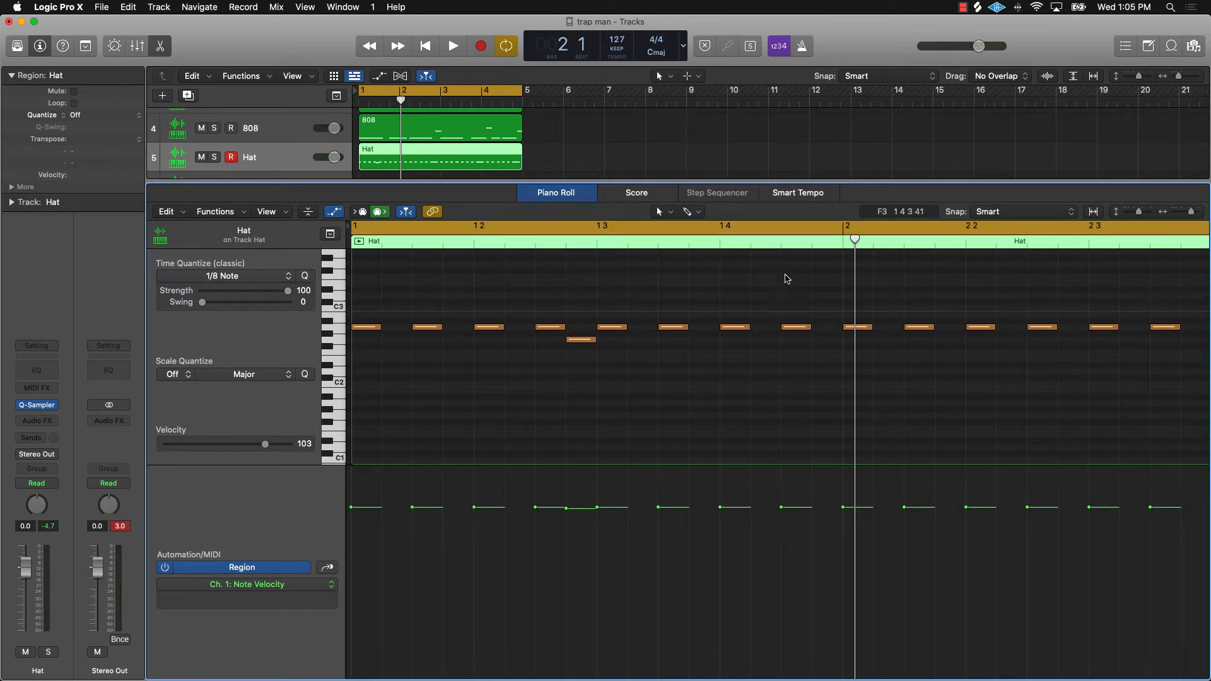
pyautogui.click(796, 396)
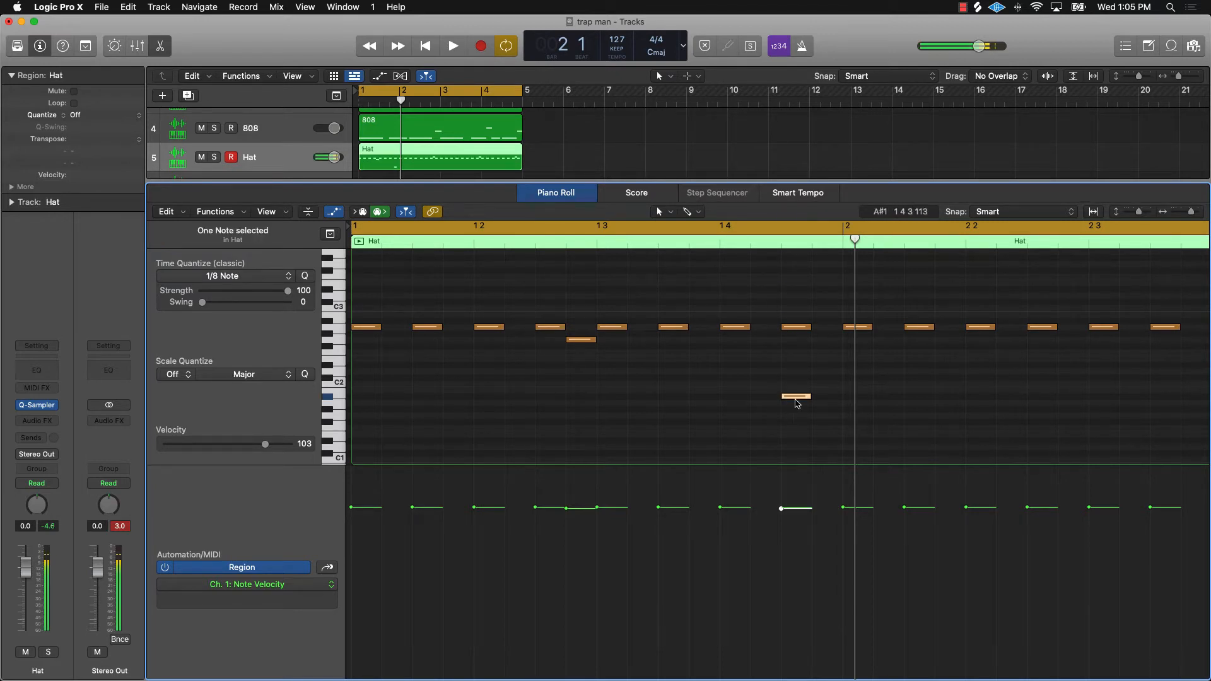
pyautogui.click(827, 396)
pyautogui.keyDown('shift'); pyautogui.click(798, 396); pyautogui.keyUp('shift')
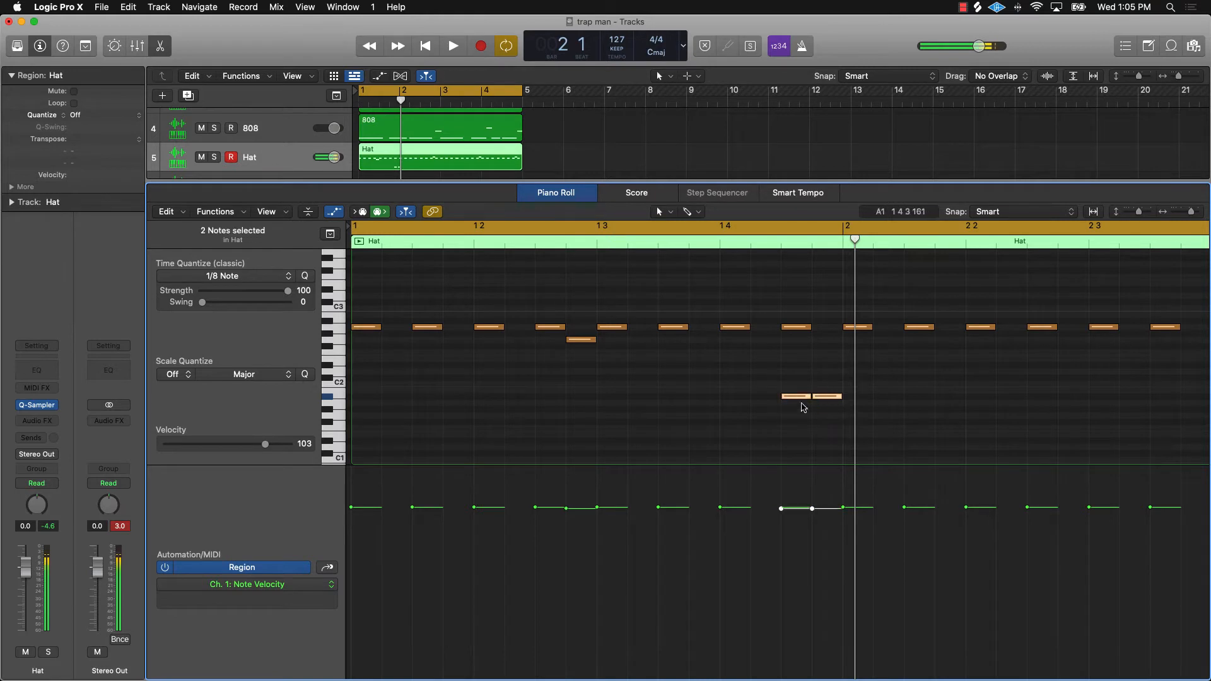
pyautogui.moveTo(841, 396); pyautogui.dragTo(800, 401)
pyautogui.click(802, 411)
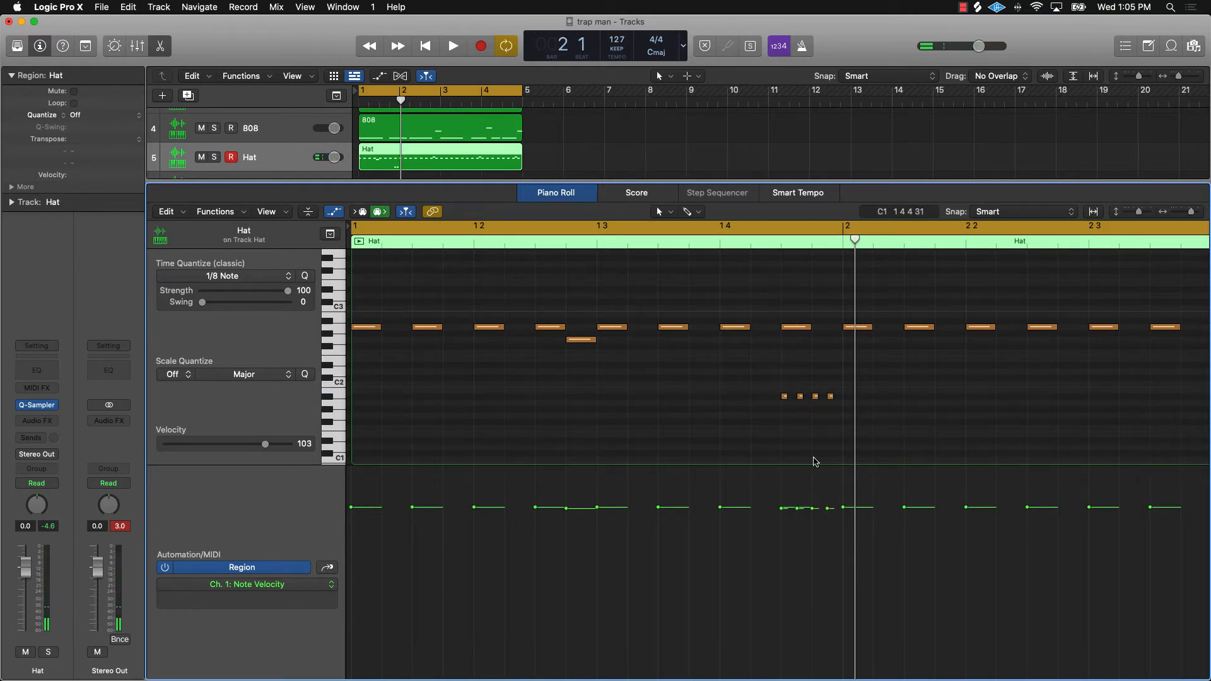
# Lower the velocities of the four roll notes in a descending ramp, keeping the main hat note above them level with its neighbours.
pyautogui.moveTo(747, 372); pyautogui.dragTo(846, 422)
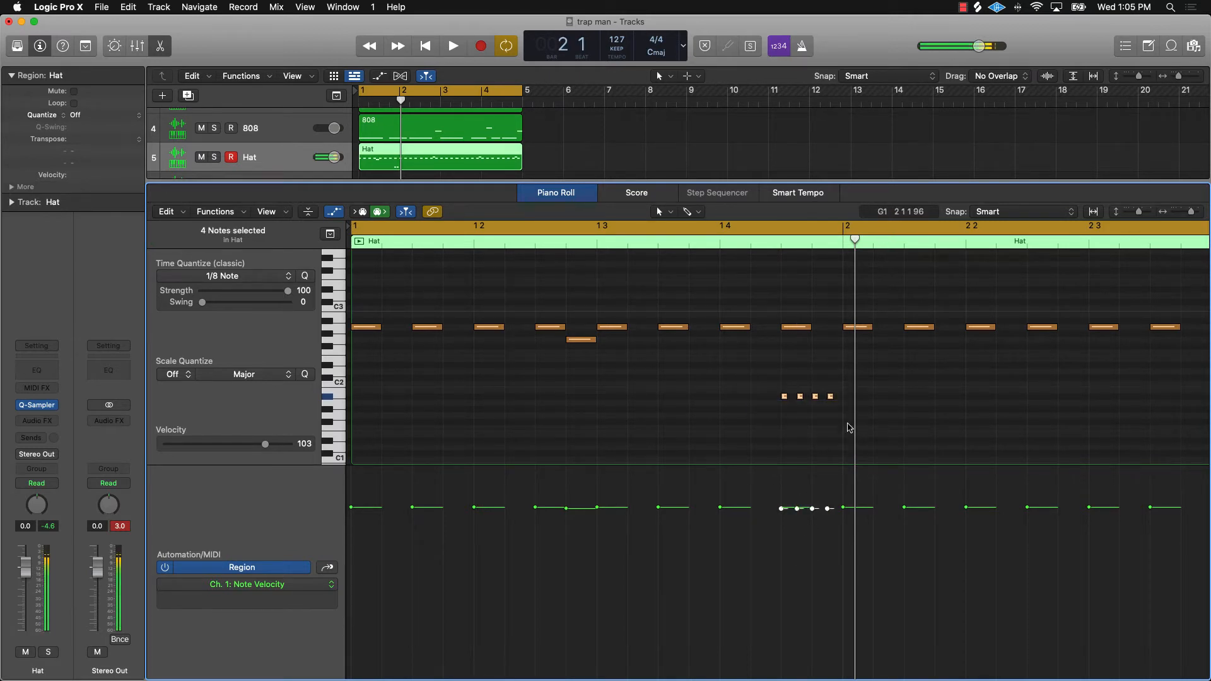
pyautogui.moveTo(782, 508); pyautogui.dragTo(781, 477)
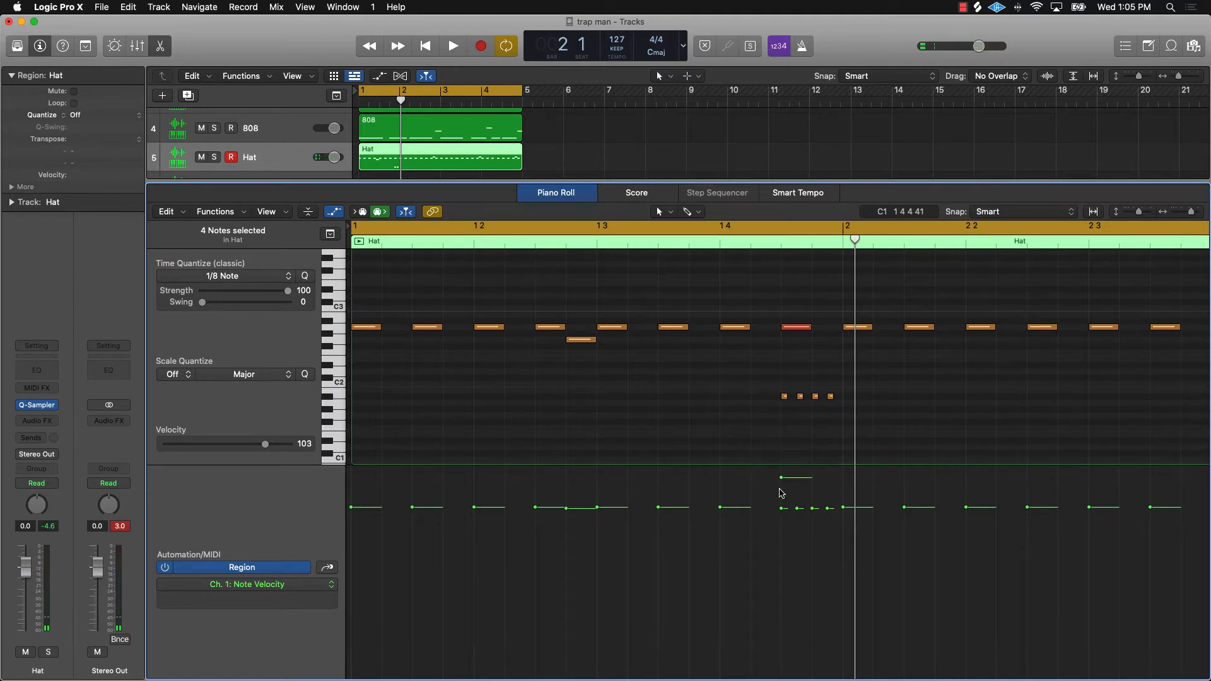
pyautogui.moveTo(771, 351); pyautogui.dragTo(842, 411)
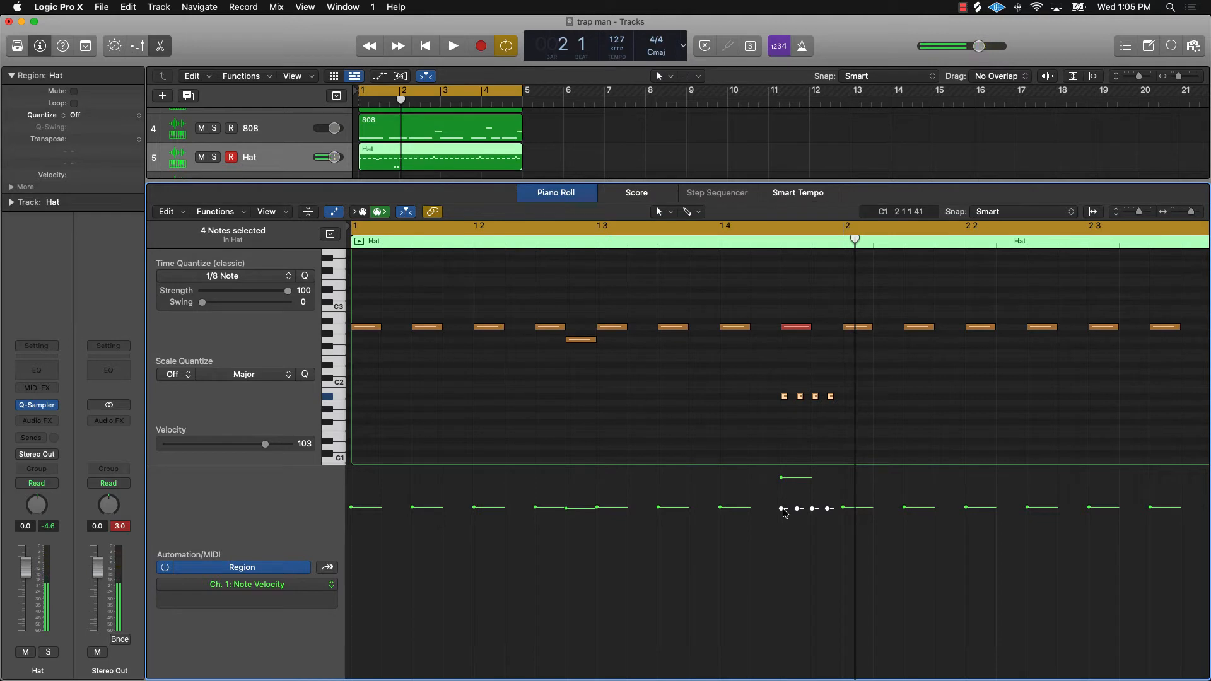
pyautogui.moveTo(782, 509); pyautogui.dragTo(783, 586)
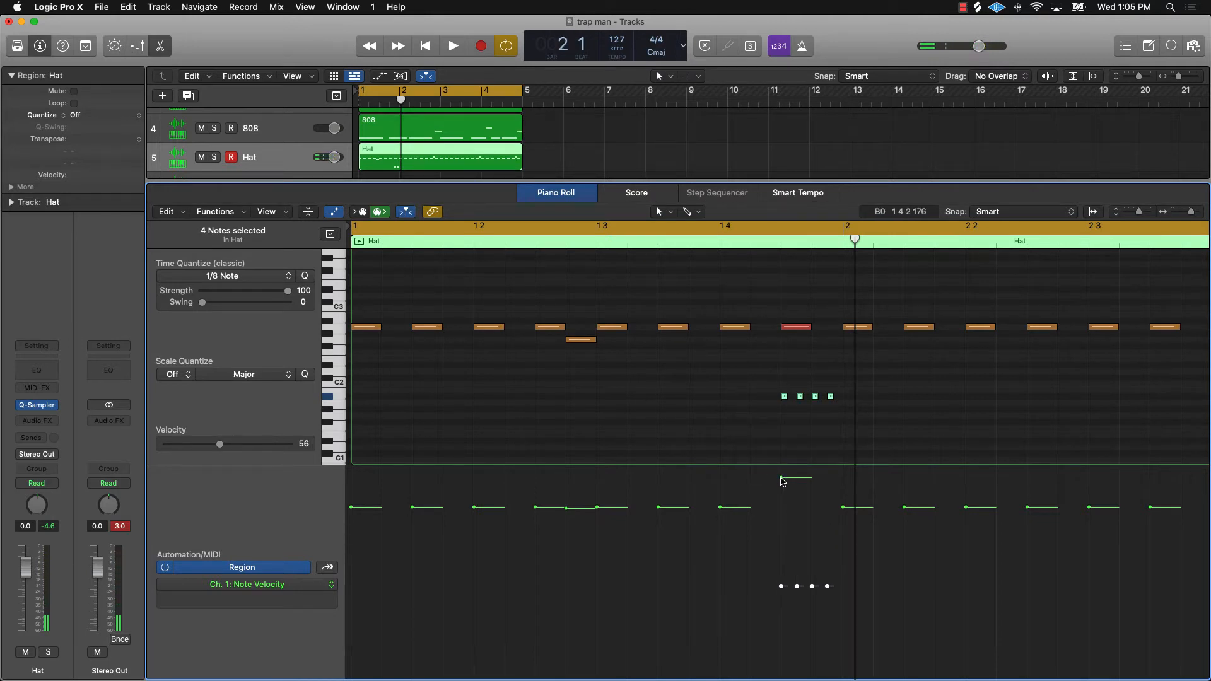
pyautogui.moveTo(781, 480); pyautogui.dragTo(781, 507)
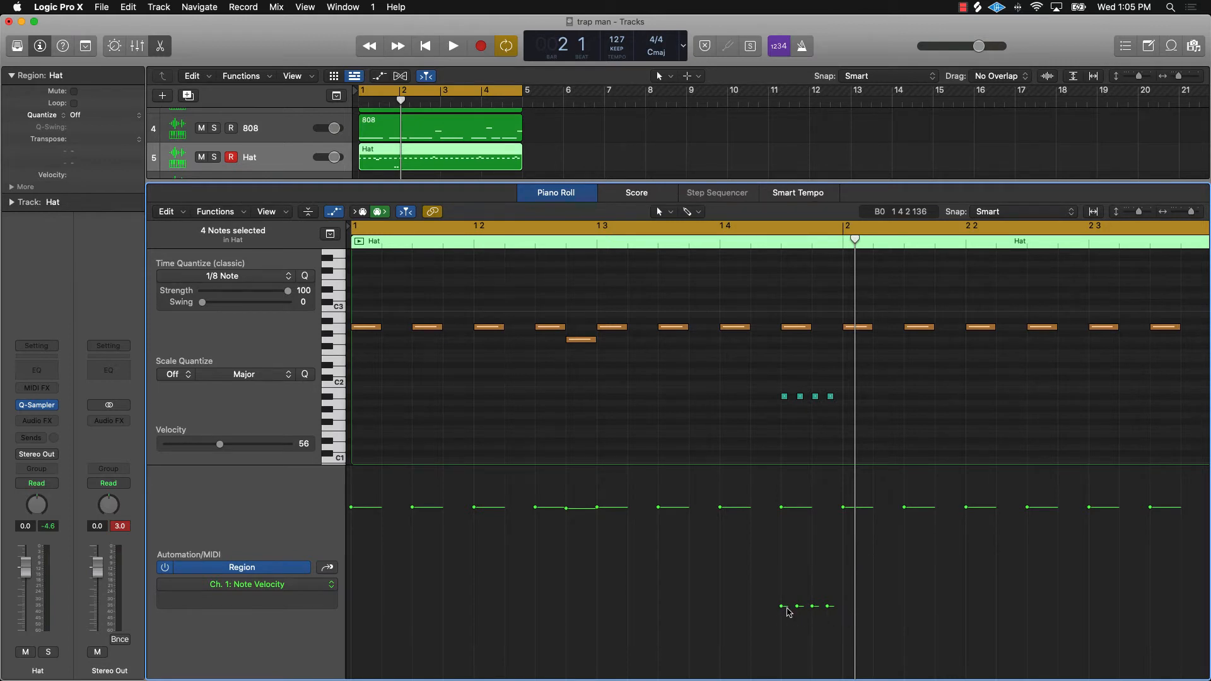
pyautogui.moveTo(782, 606); pyautogui.dragTo(812, 593)
# Play the loop to hear how the bar 1 hat roll sounds with its descending velocities.
pyautogui.press('space')
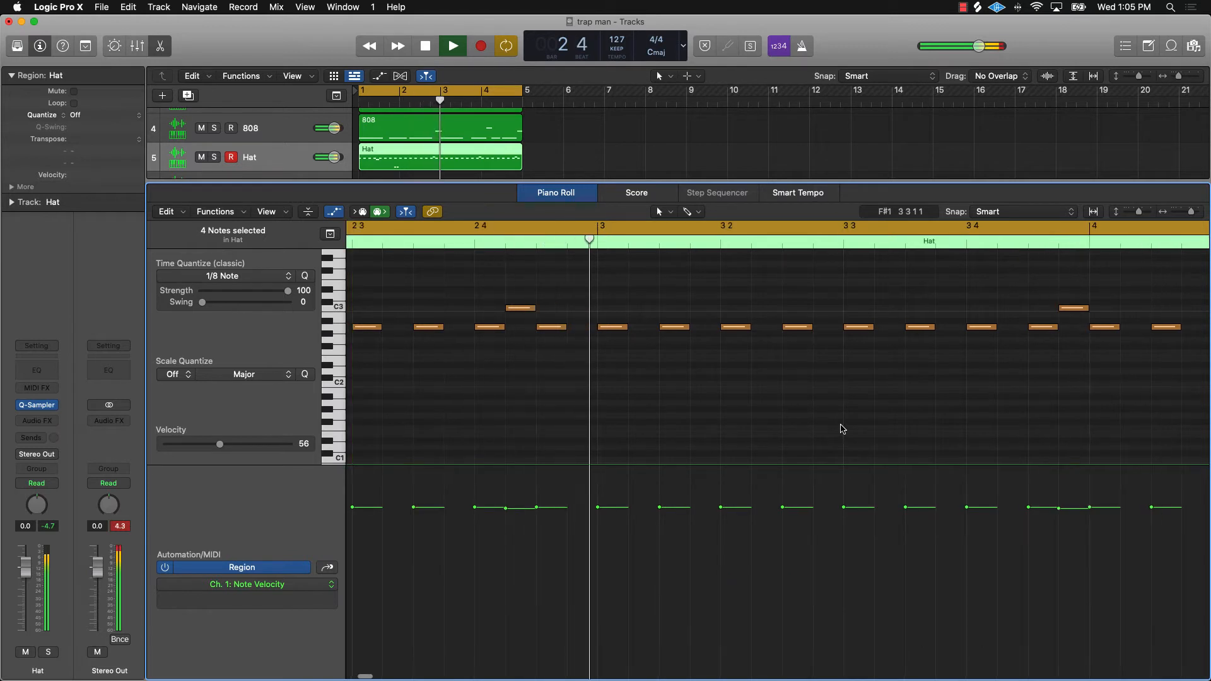
pyautogui.press('space')
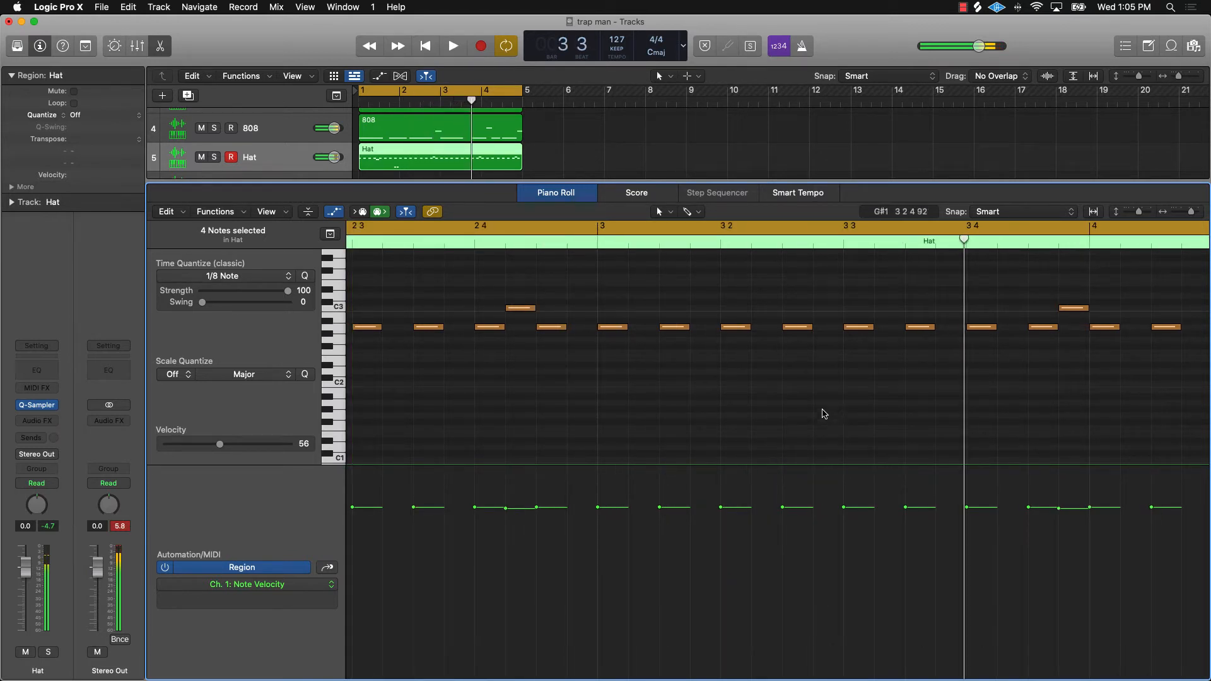
pyautogui.keyDown('ctrl'); pyautogui.keyDown('alt'); pyautogui.click(818, 409); pyautogui.keyUp('alt'); pyautogui.keyUp('ctrl')
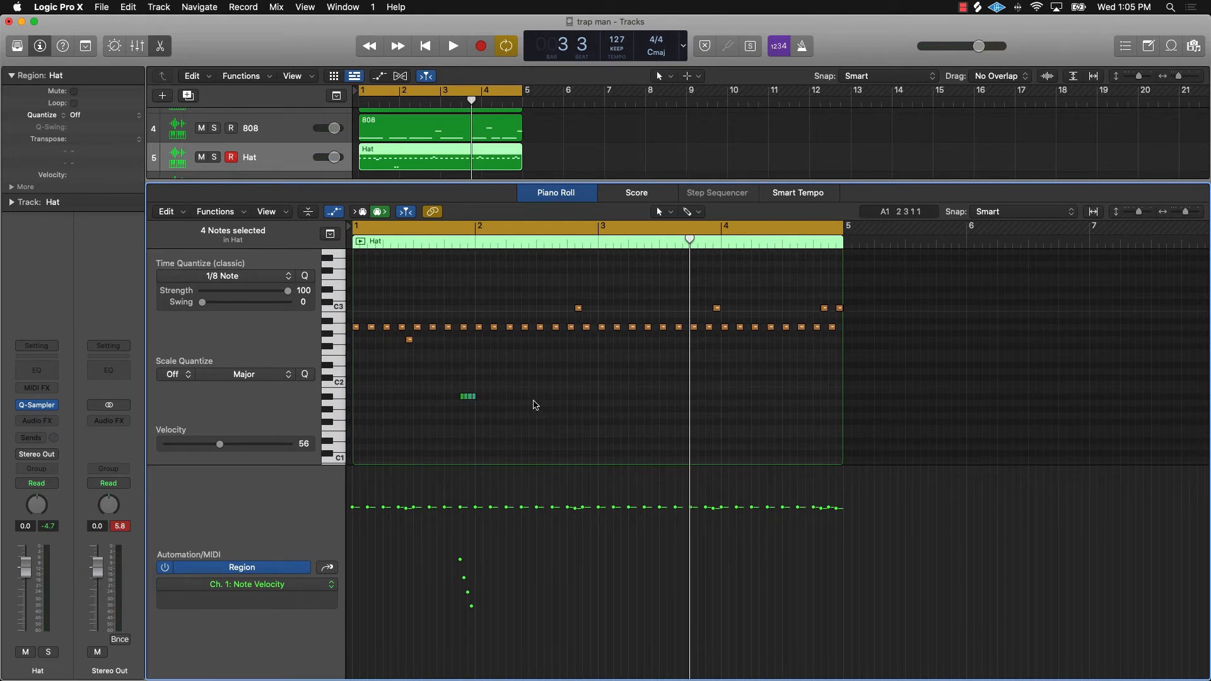
# Copy the four-note roll from bar 1 and paste it in bar 3, starting on the second half of beat 2.
pyautogui.moveTo(491, 385); pyautogui.dragTo(405, 406)
pyautogui.press('space')
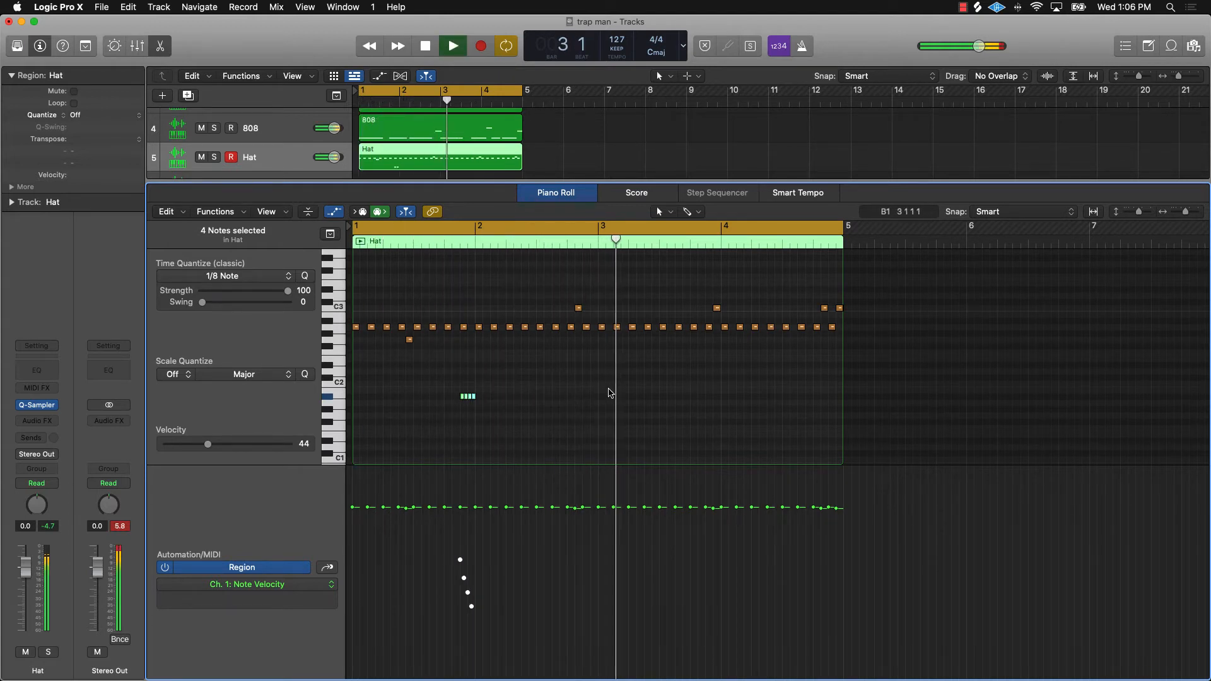
pyautogui.press('space')
pyautogui.scroll(6, 651, 342)
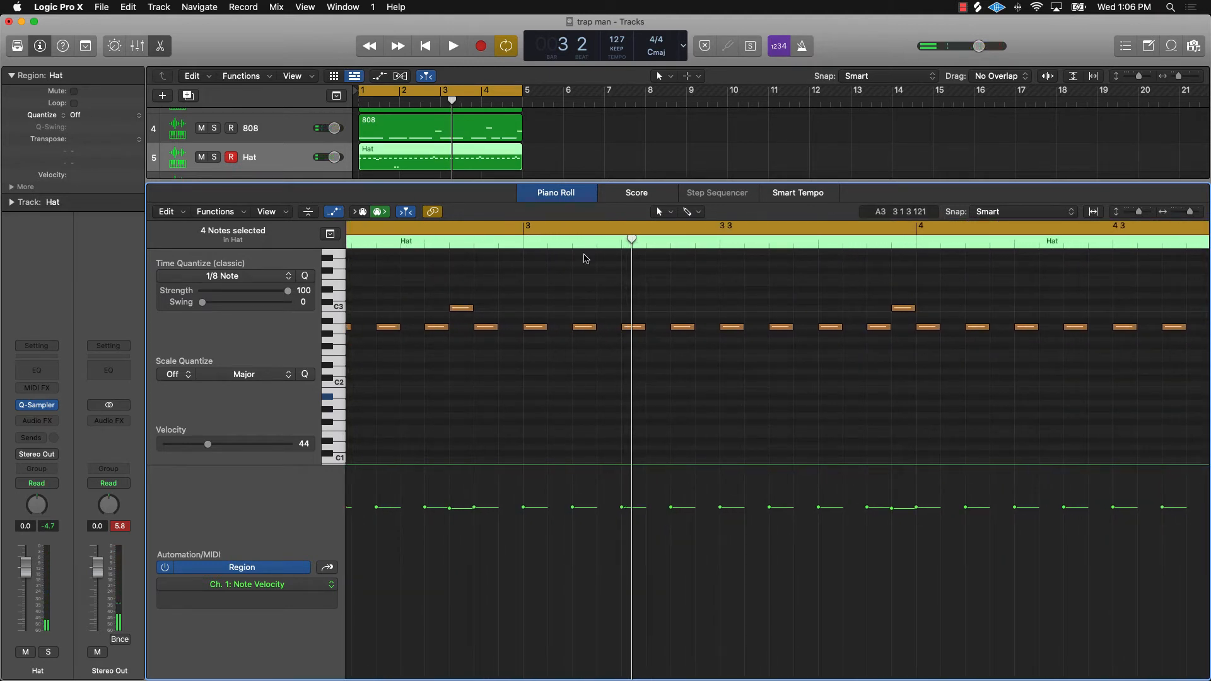
pyautogui.hscroll(-10, 583, 259)
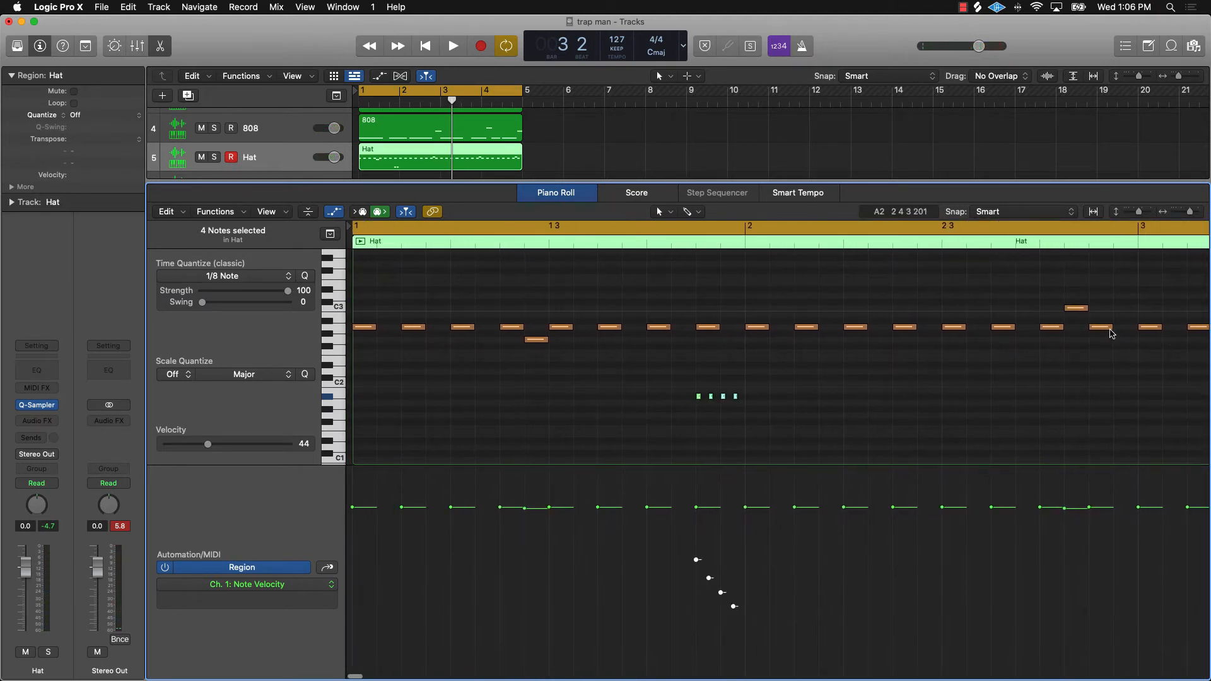
pyautogui.hscroll(10, 1110, 334)
pyautogui.click(999, 248)
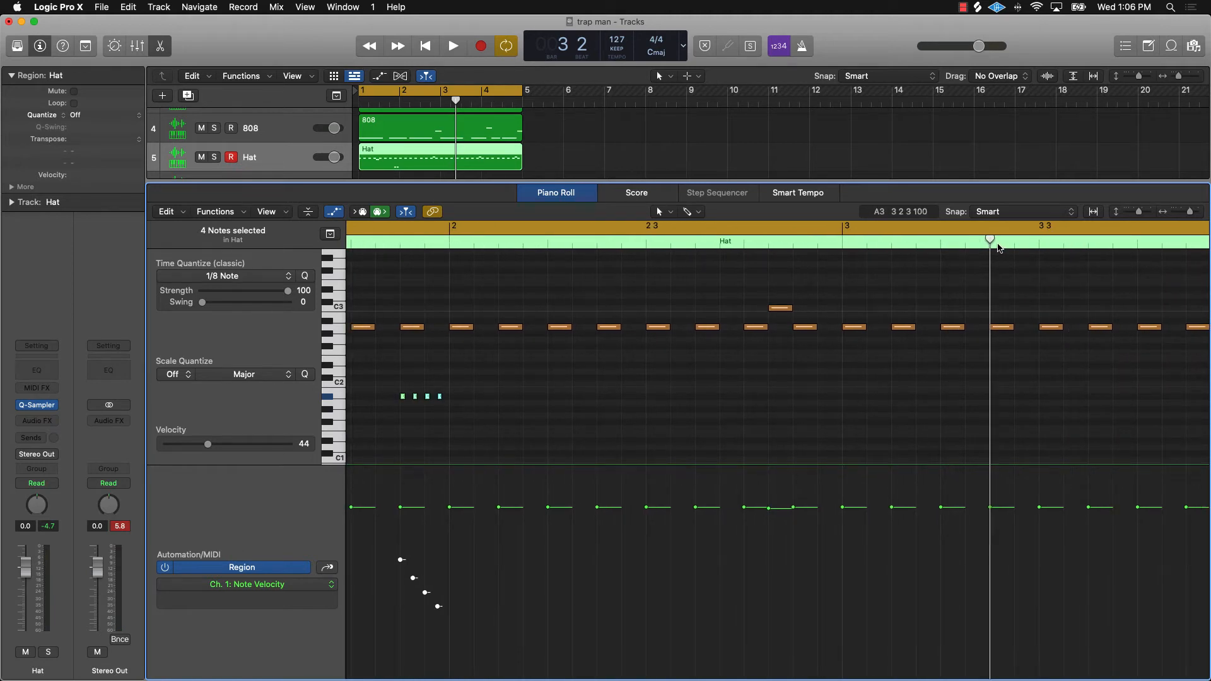
pyautogui.press('super+v')
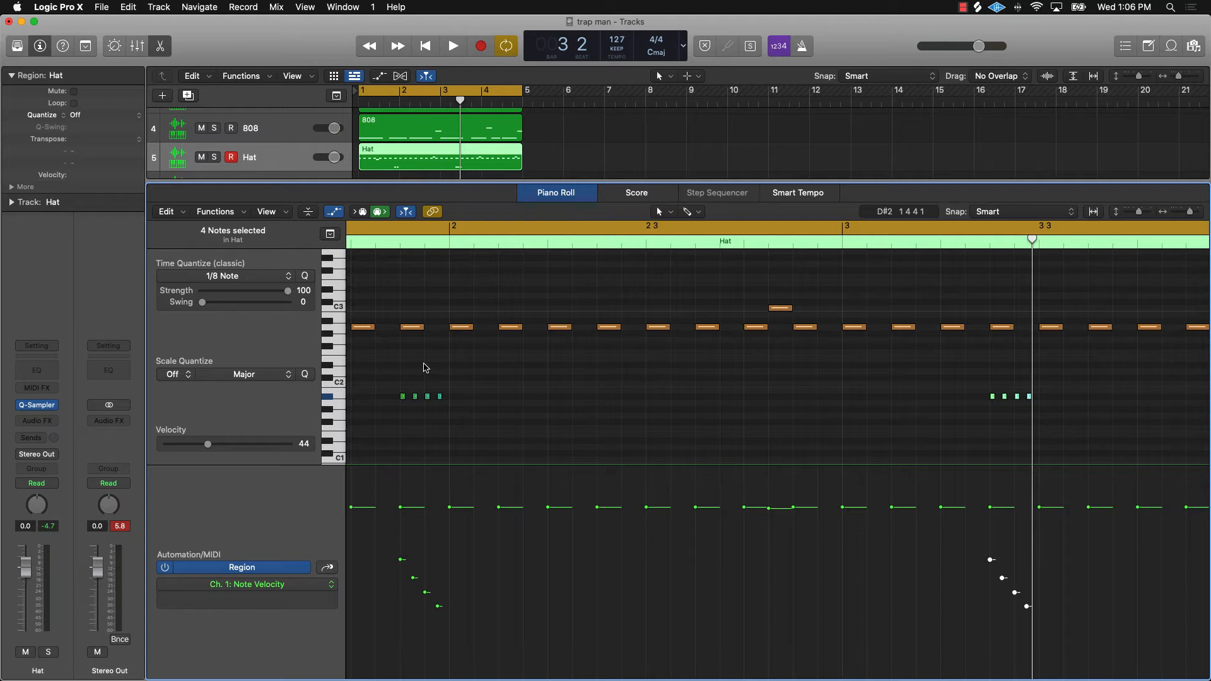
pyautogui.click(1032, 240)
pyautogui.click(999, 248)
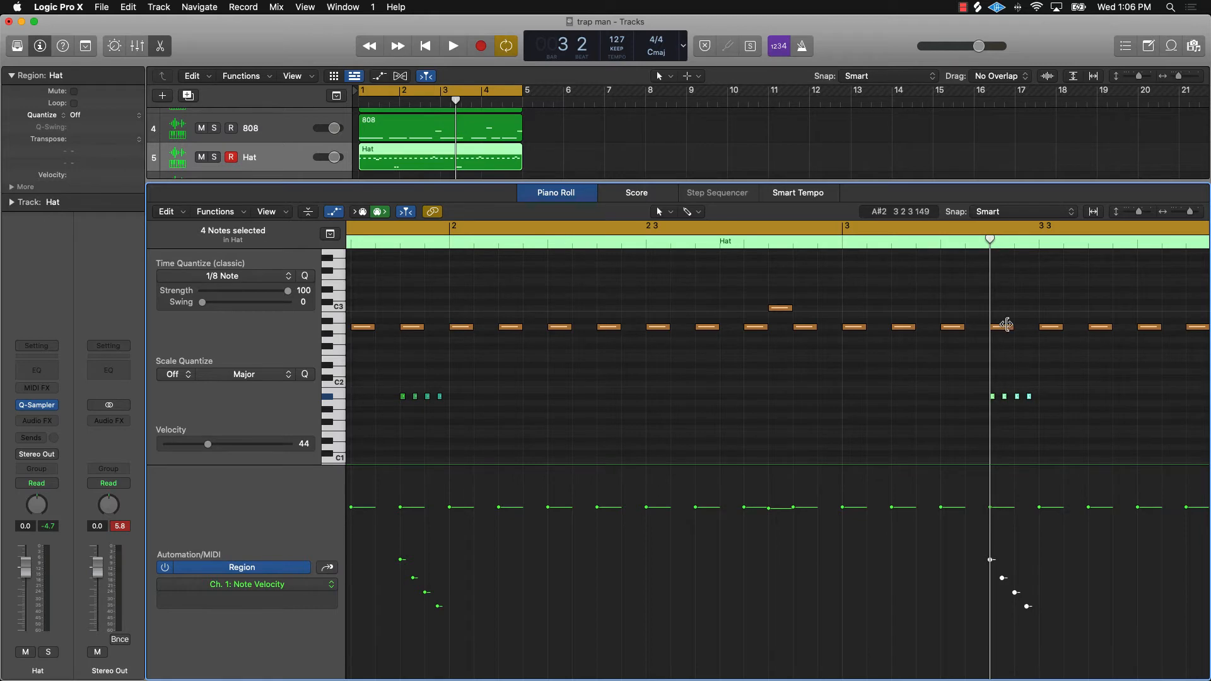
# Play the loop to hear the hat rolls in bars 1 and 3, and close the hat's note editor.
pyautogui.click(939, 410)
pyautogui.press('space')
pyautogui.scroll(-10, 925, 407)
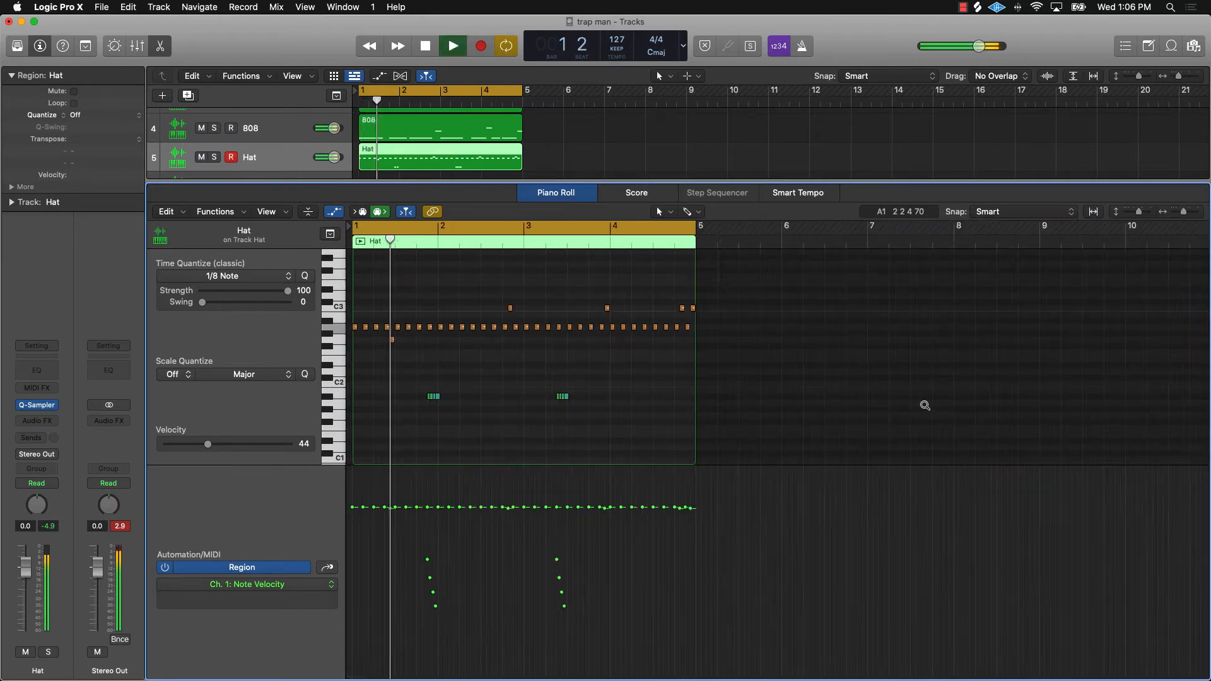
pyautogui.scroll(4, 917, 405)
pyautogui.scroll(5, 916, 405)
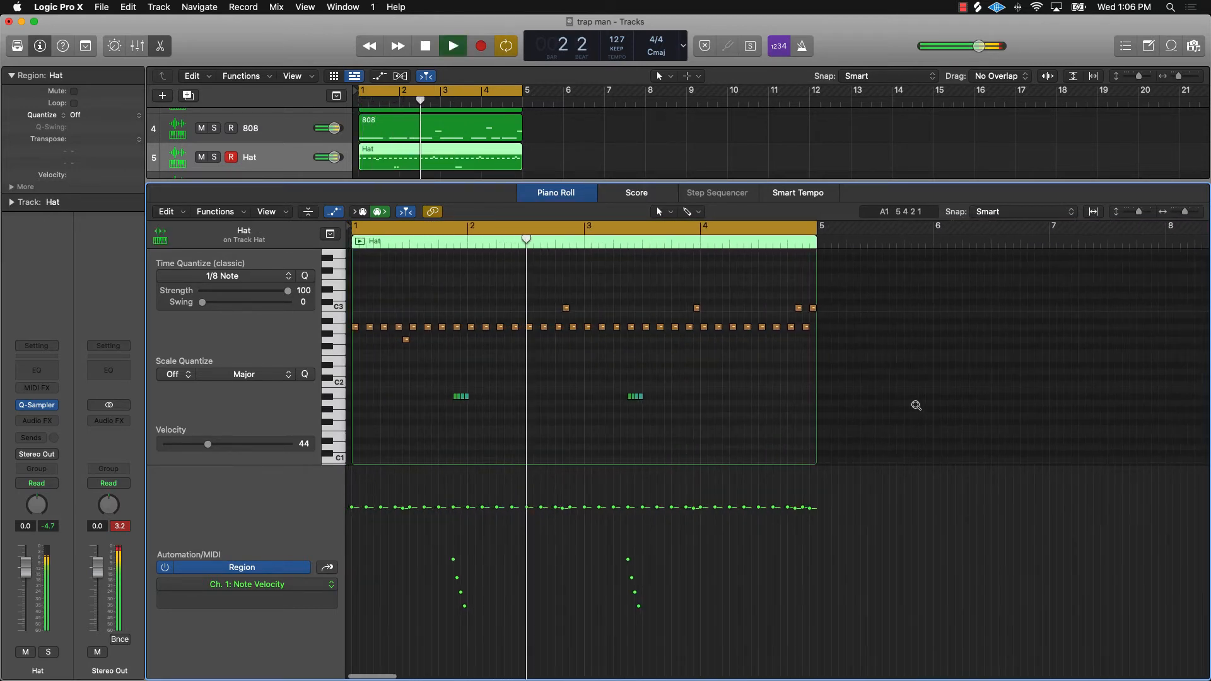
pyautogui.scroll(-2, 916, 406)
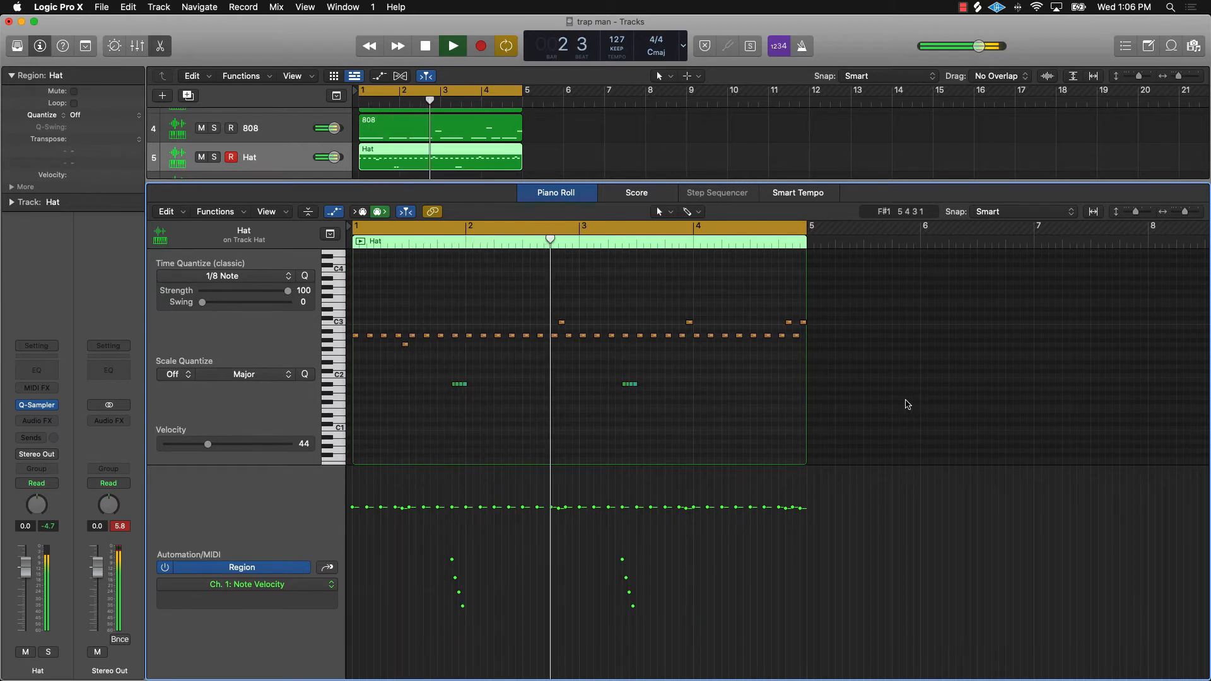
pyautogui.press('space')
pyautogui.press('e')
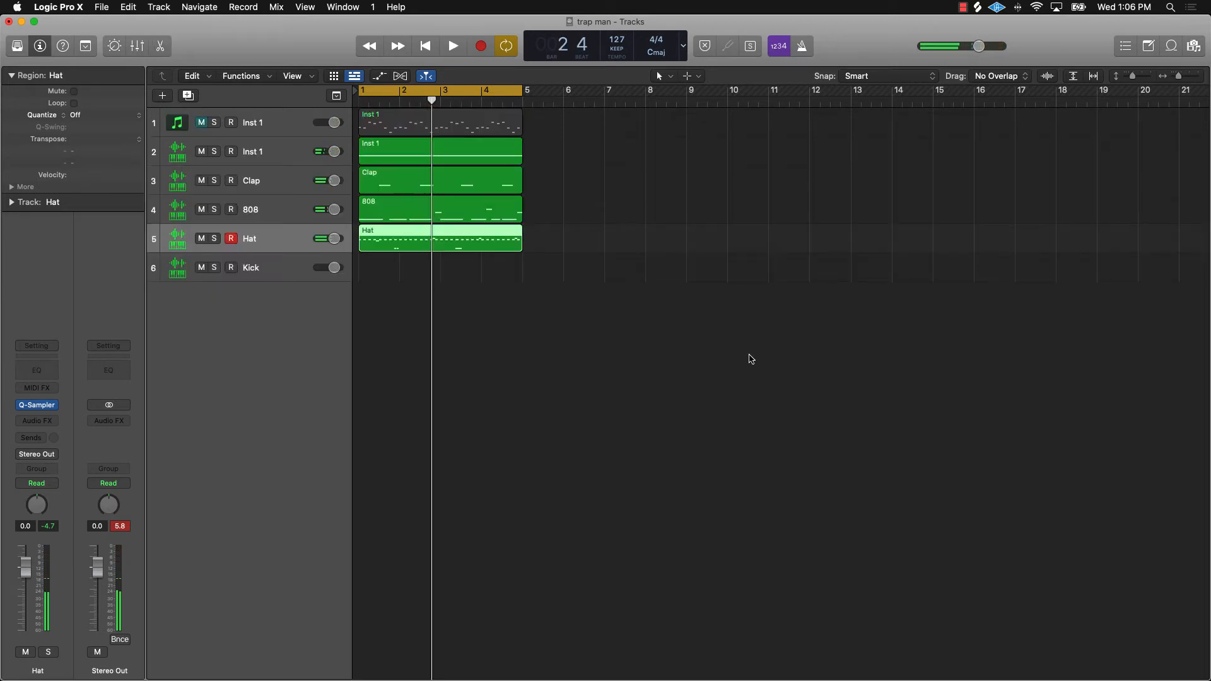
pyautogui.click(593, 341)
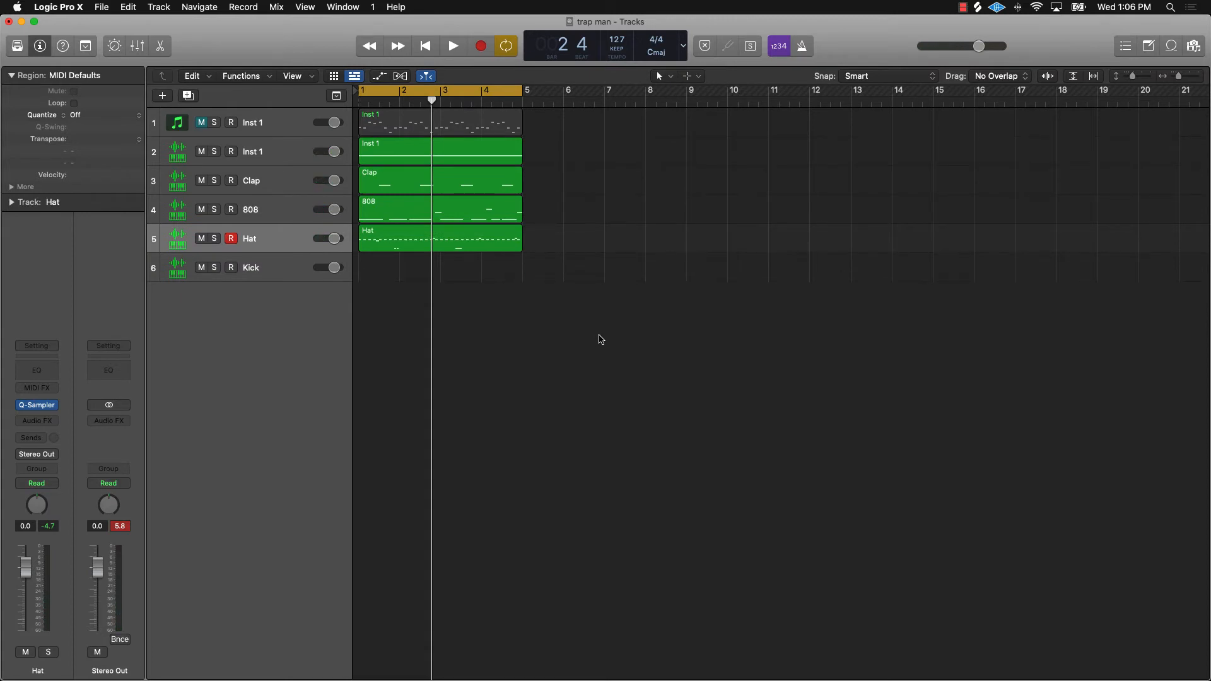
# Add a C3 note on beat 1 of bar 1 on the Kick track and set its velocity to 127.
pyautogui.click(276, 277)
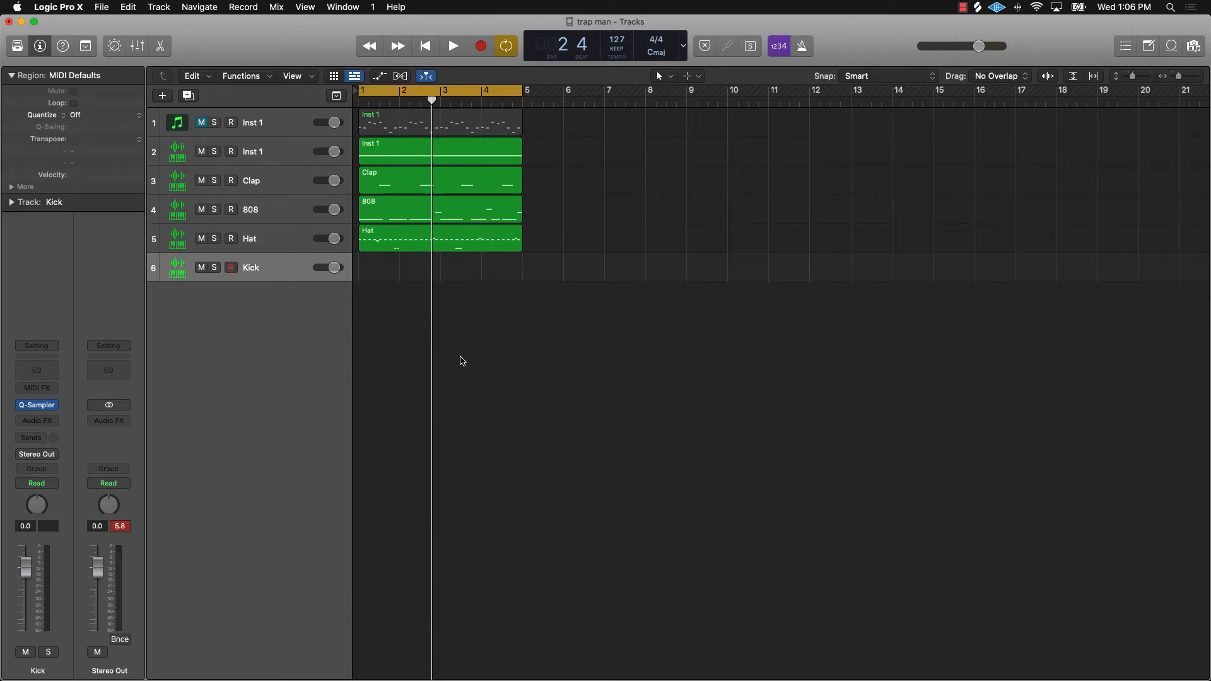
pyautogui.click(169, 47)
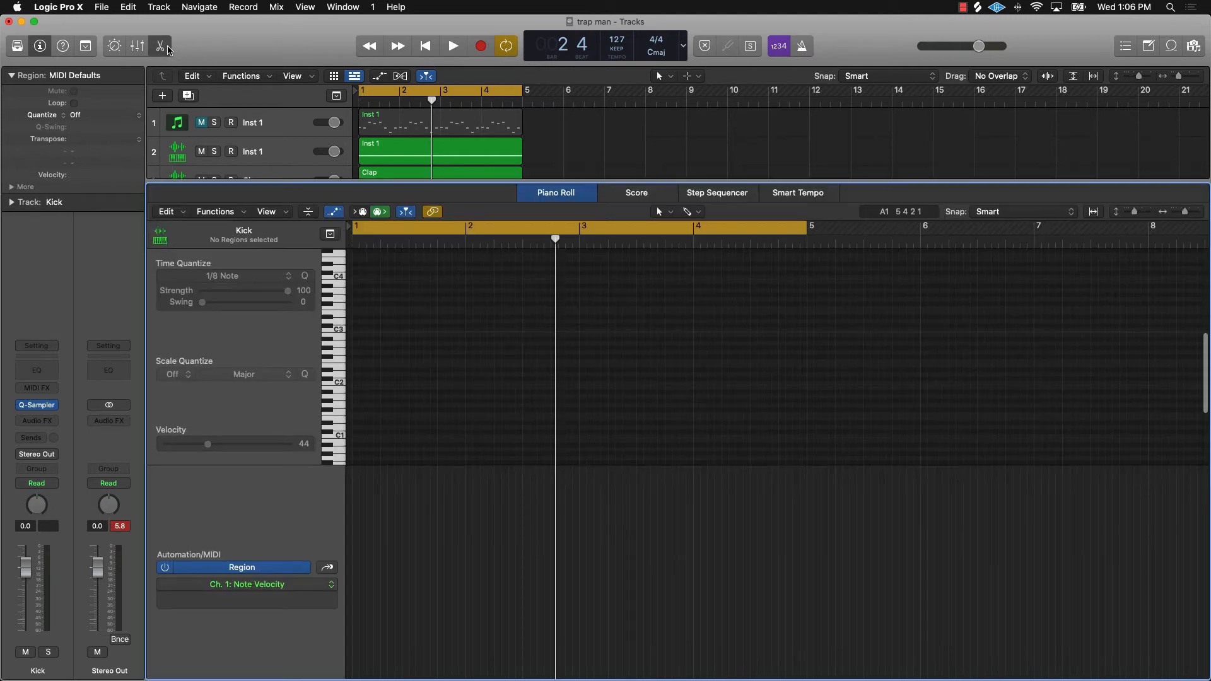
pyautogui.click(339, 333)
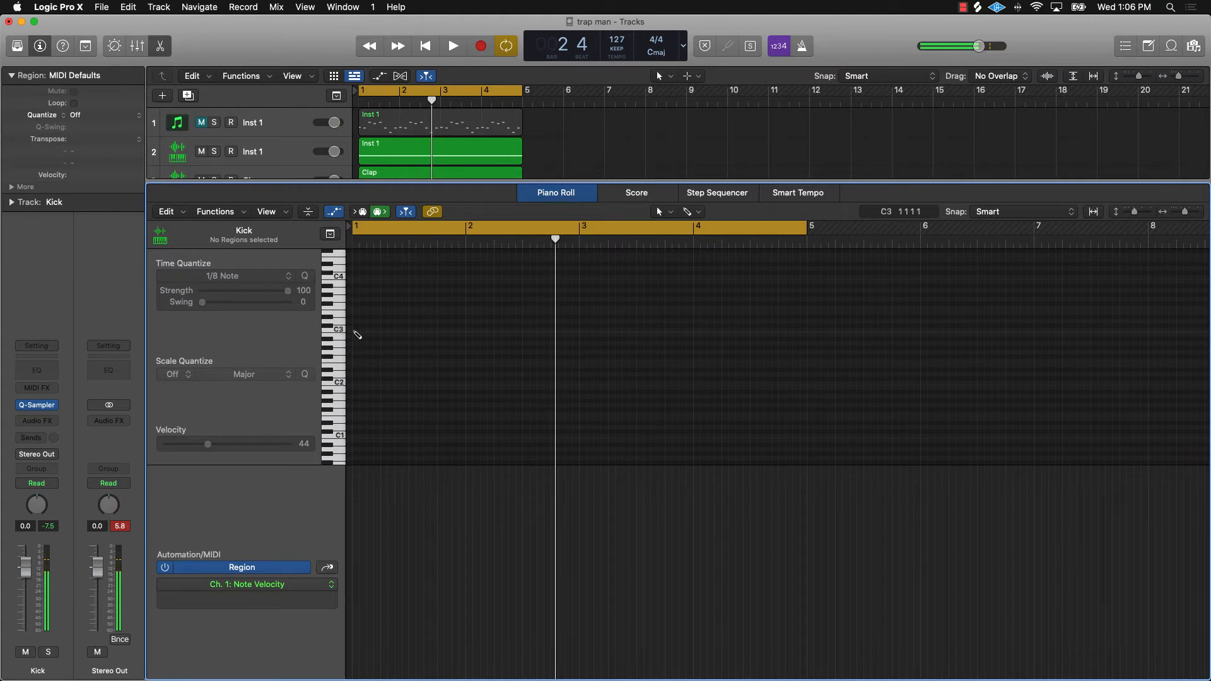
pyautogui.click(355, 330)
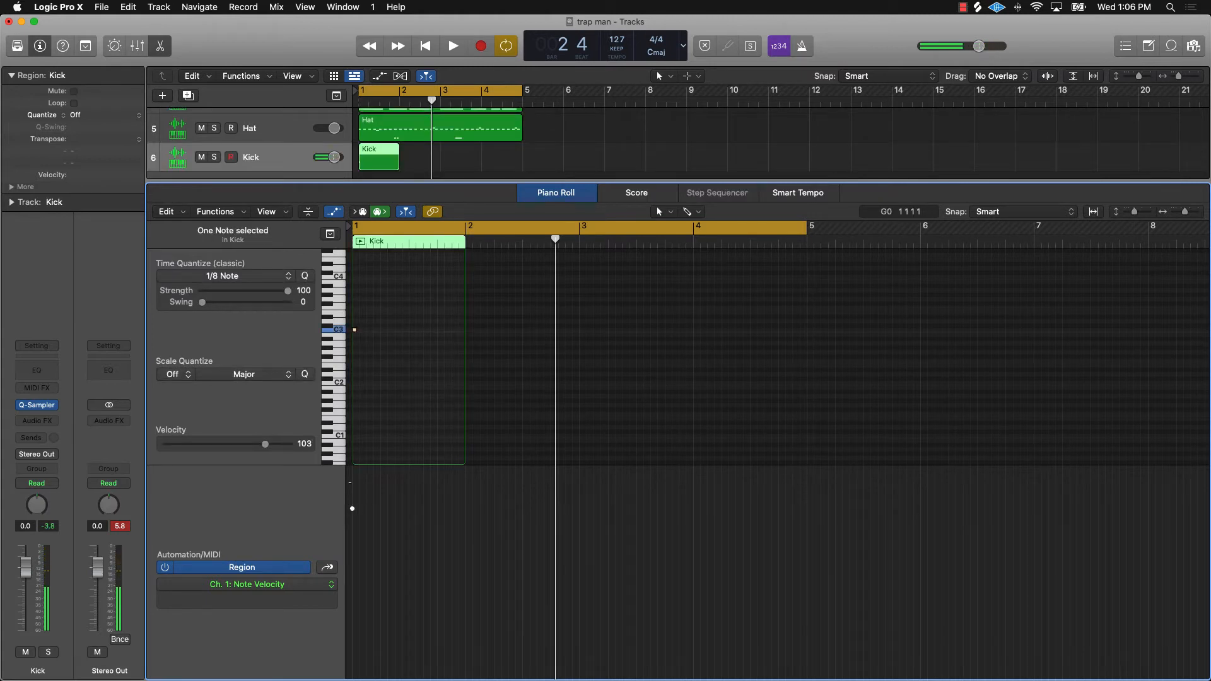
pyautogui.moveTo(352, 508); pyautogui.dragTo(353, 429)
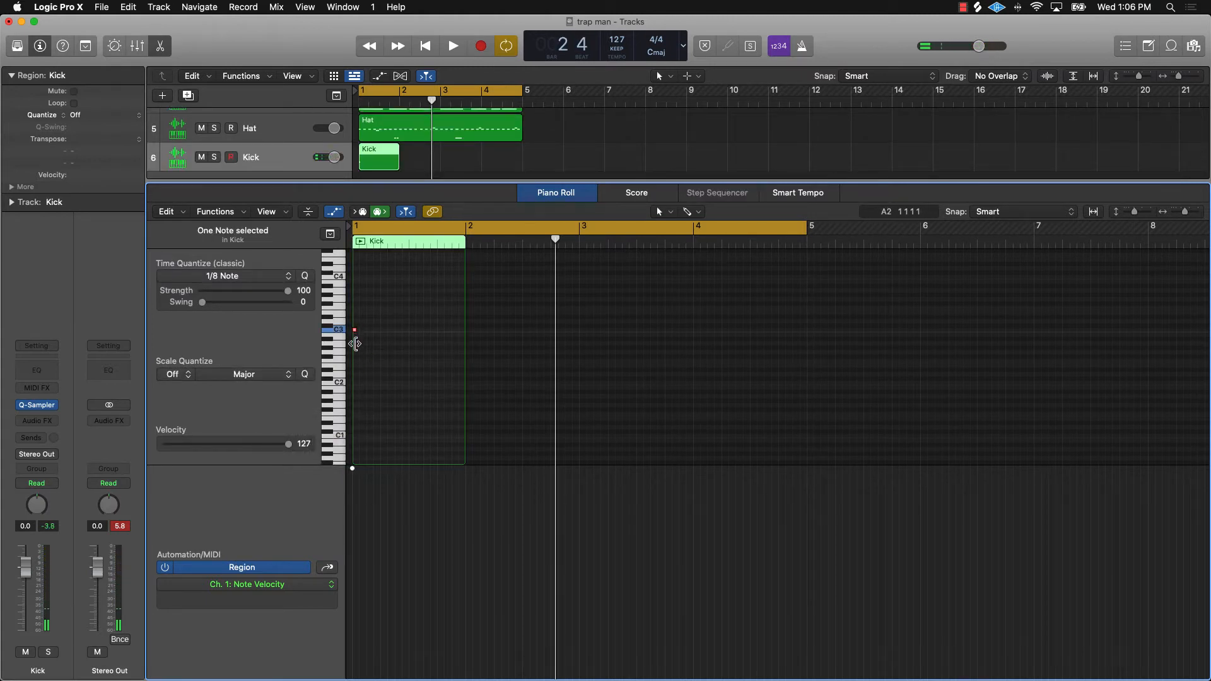
pyautogui.click(370, 340)
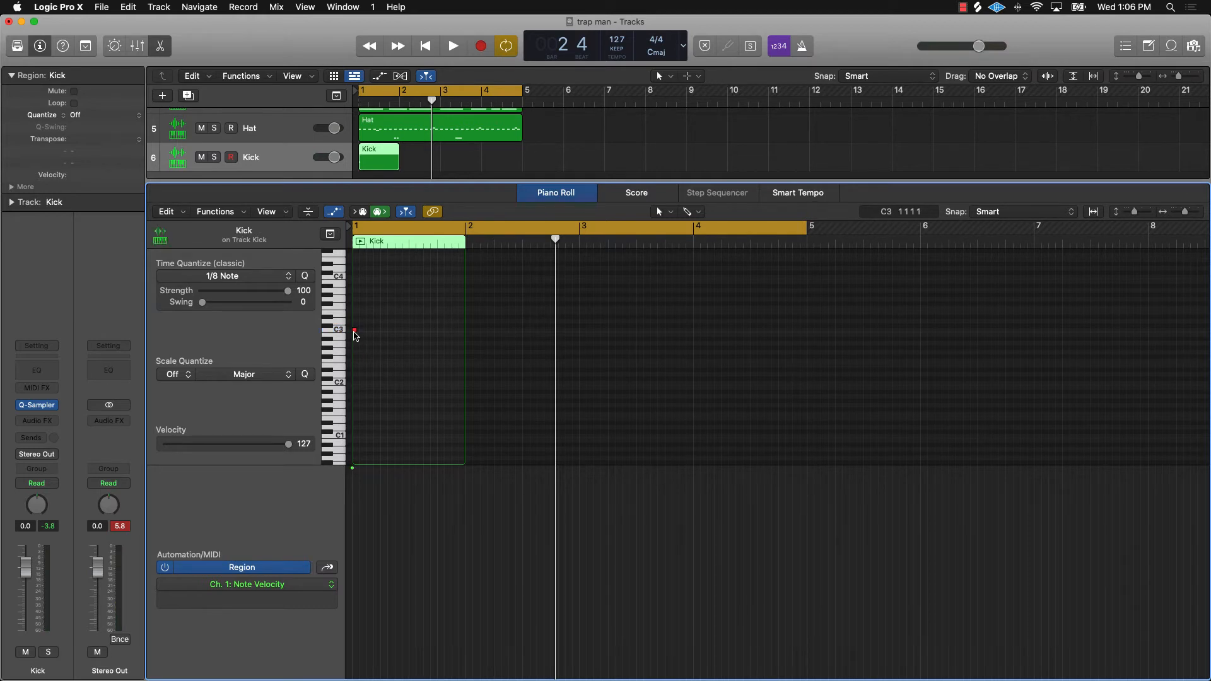
pyautogui.click(354, 331)
# Play the start of the loop repeatedly to hear the first kick against the other drums.
pyautogui.press('space')
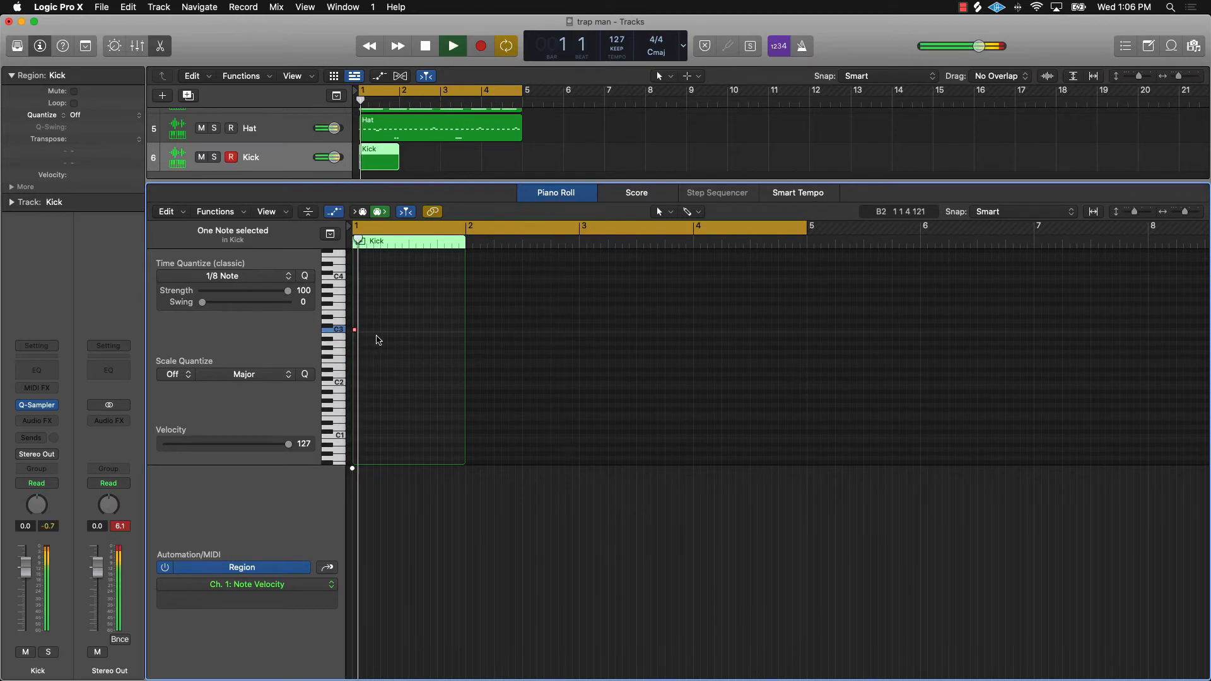
pyautogui.scroll(5, 421, 341)
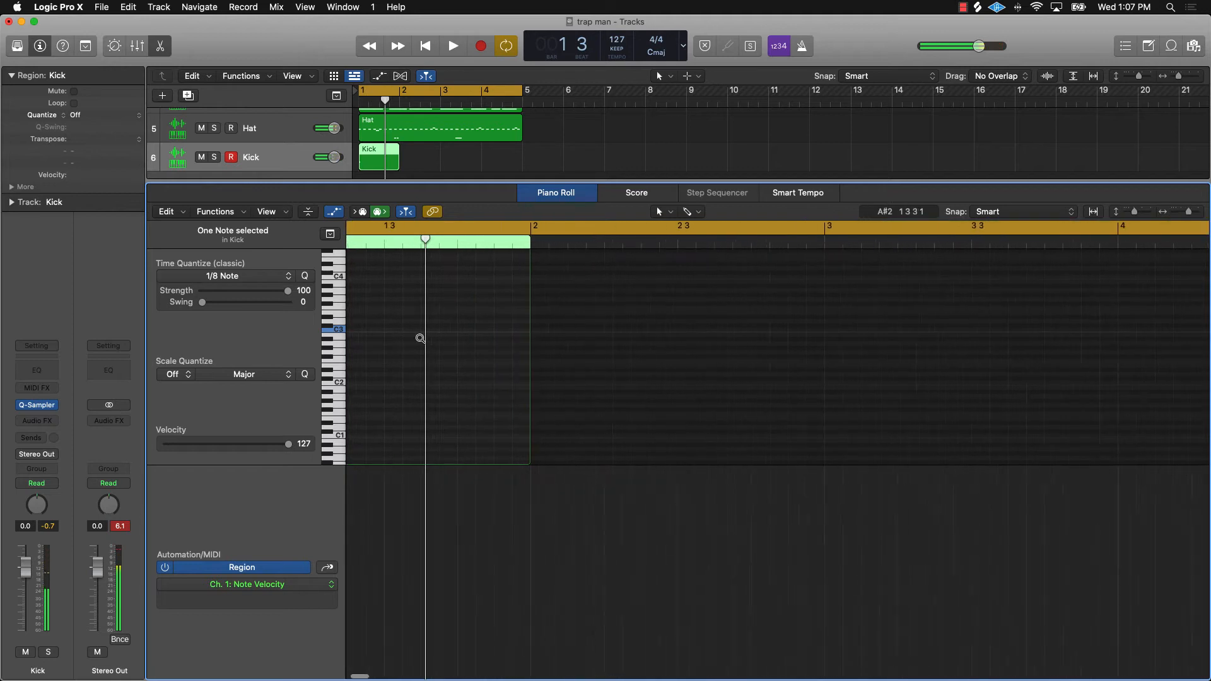
pyautogui.hscroll(-4, 421, 341)
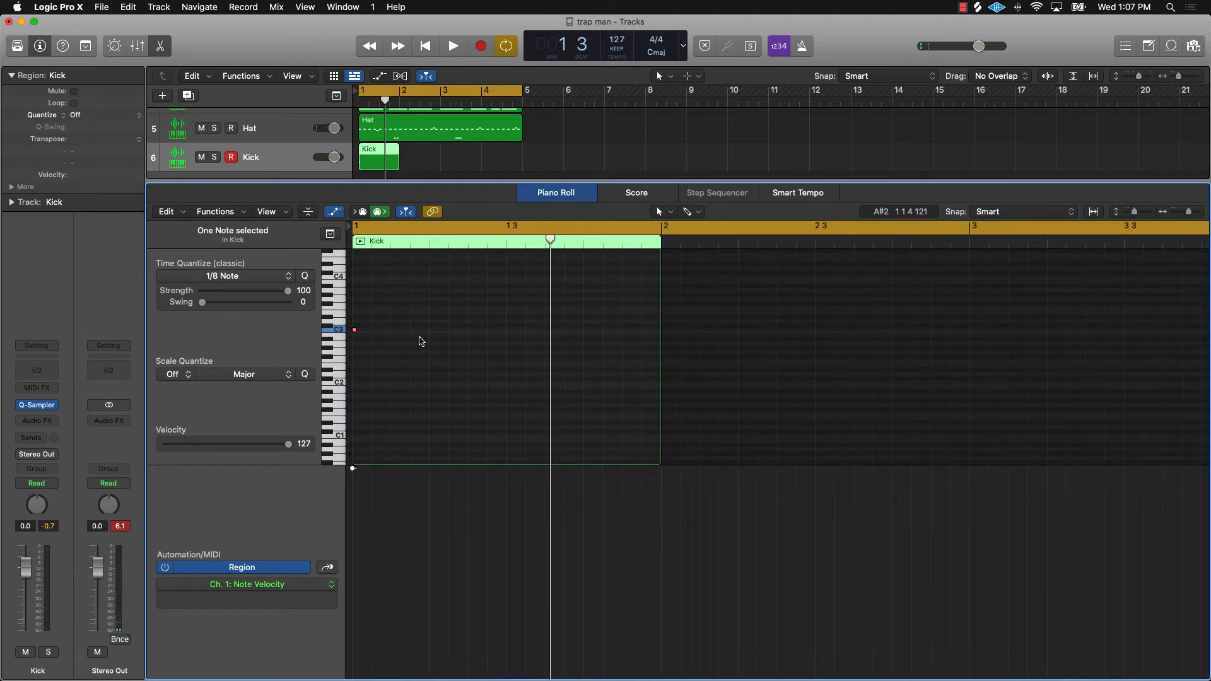
pyautogui.press('space')
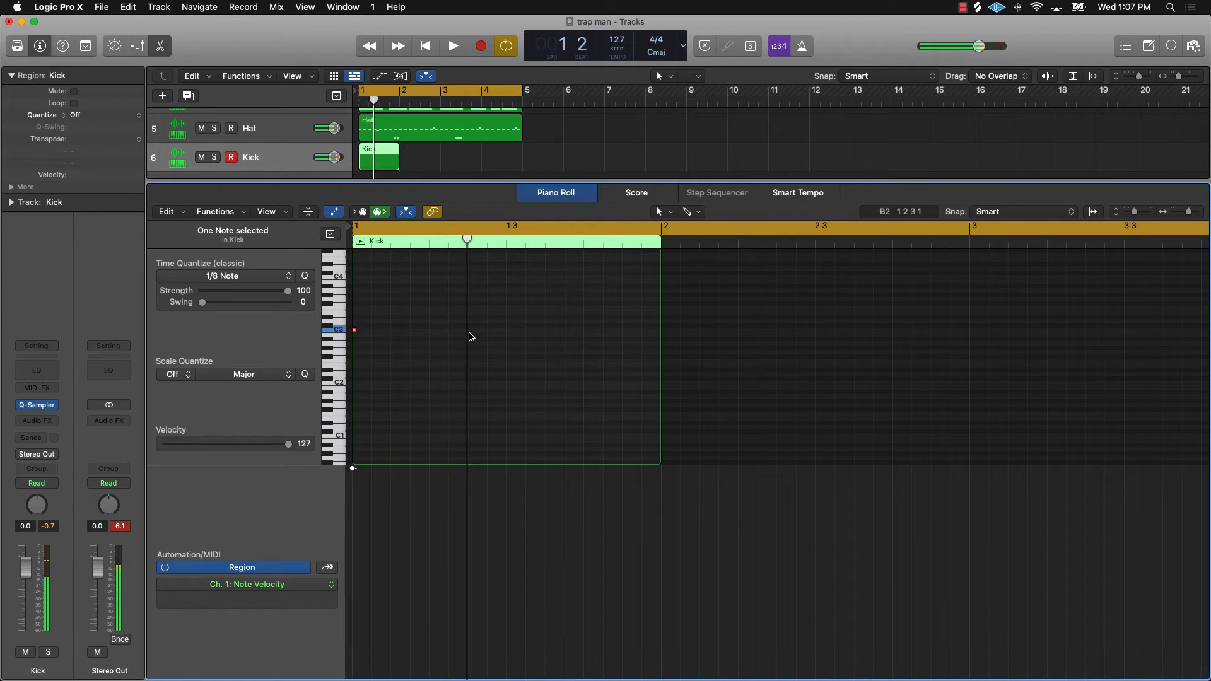
pyautogui.press('space')
pyautogui.press('space')
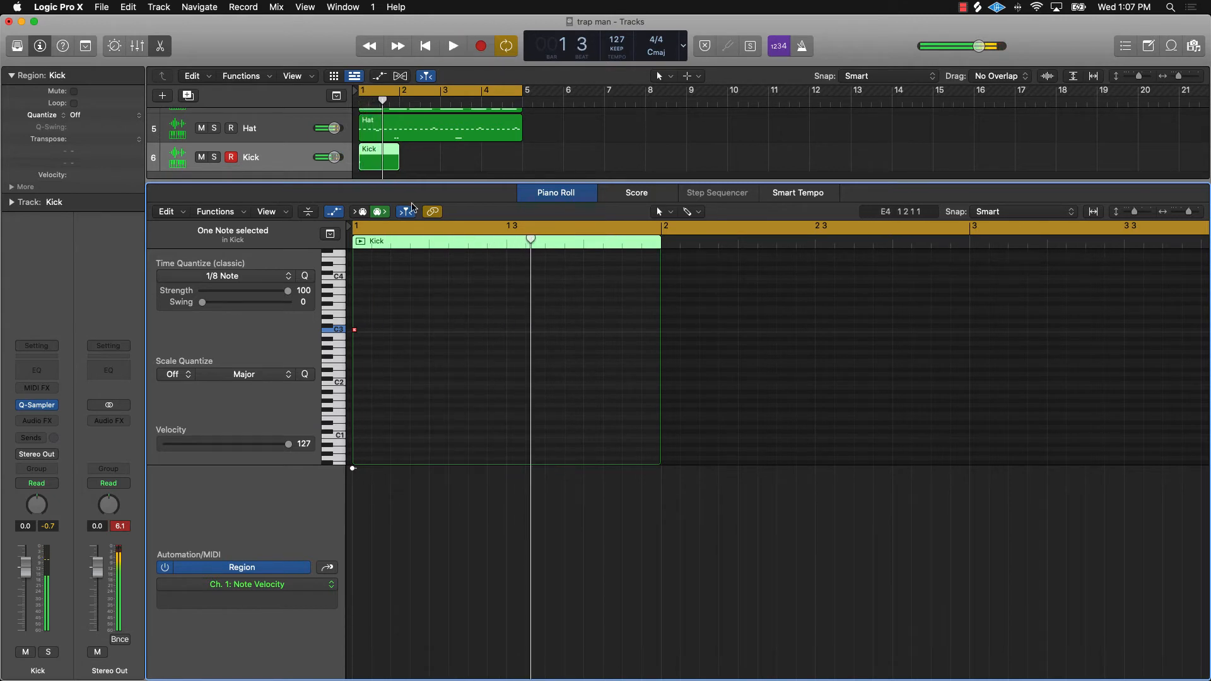
# Add C3 kick notes on beat 4 of bar 1 and beat 2 of bar 2, lining them up with the 808 pattern.
pyautogui.scroll(3, 423, 120)
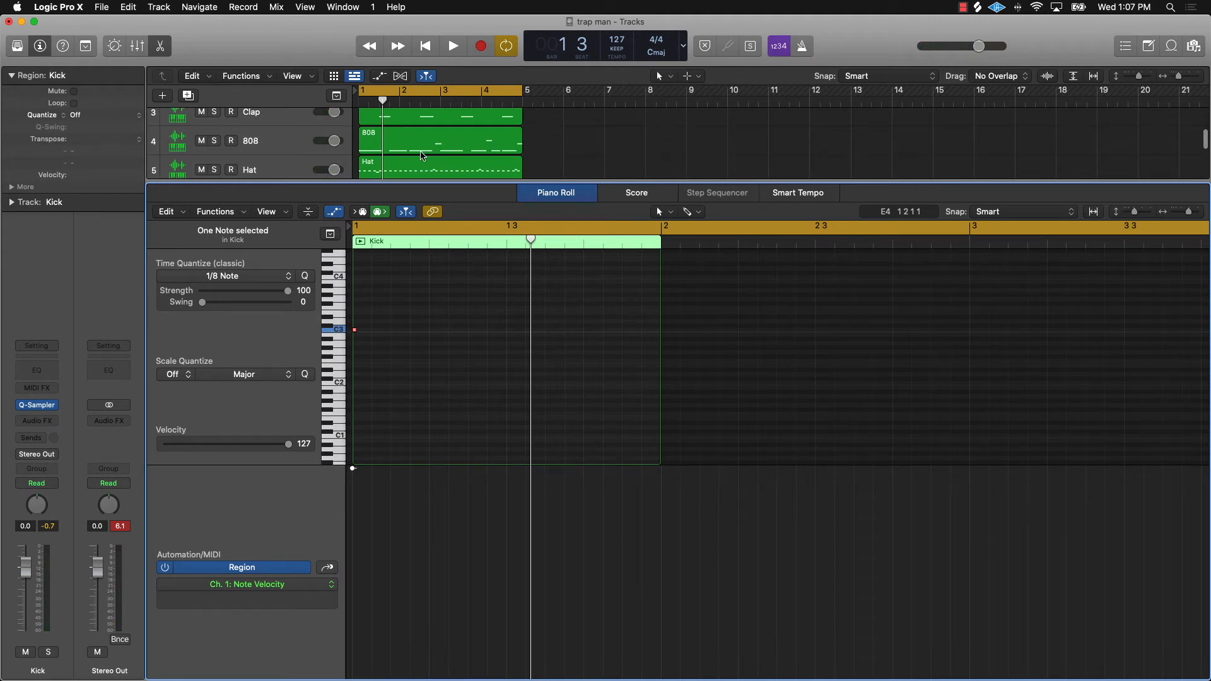
pyautogui.click(387, 100)
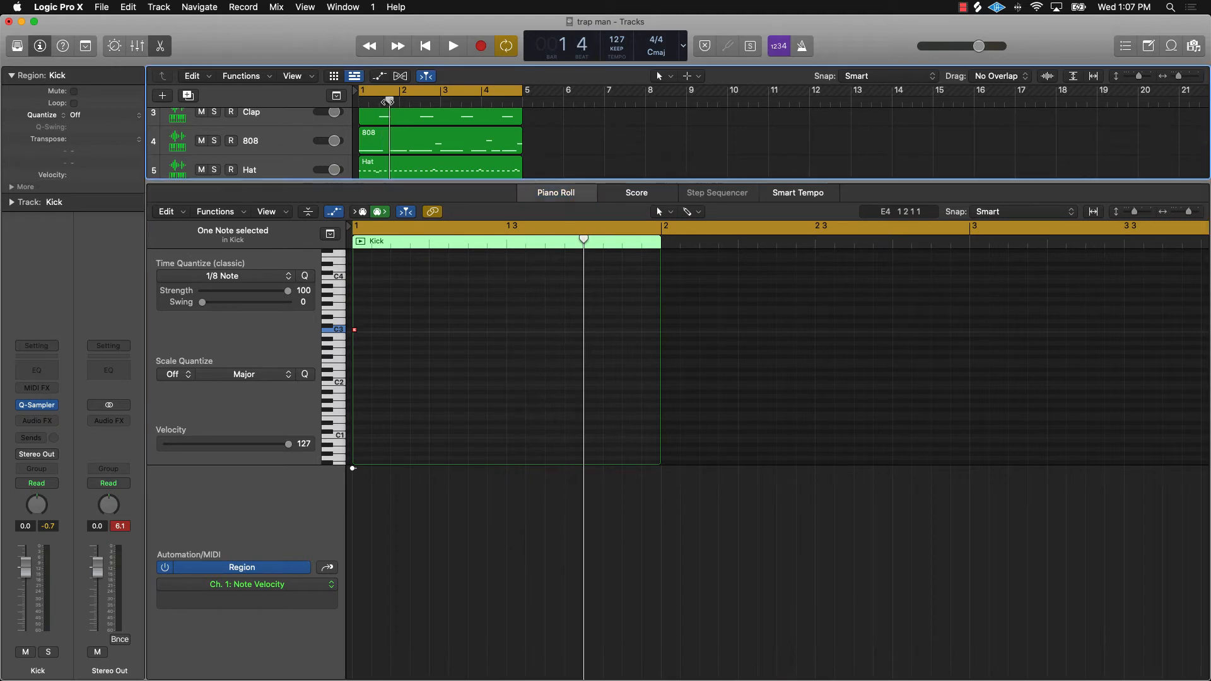
pyautogui.keyDown('super'); pyautogui.click(586, 331); pyautogui.keyUp('super')
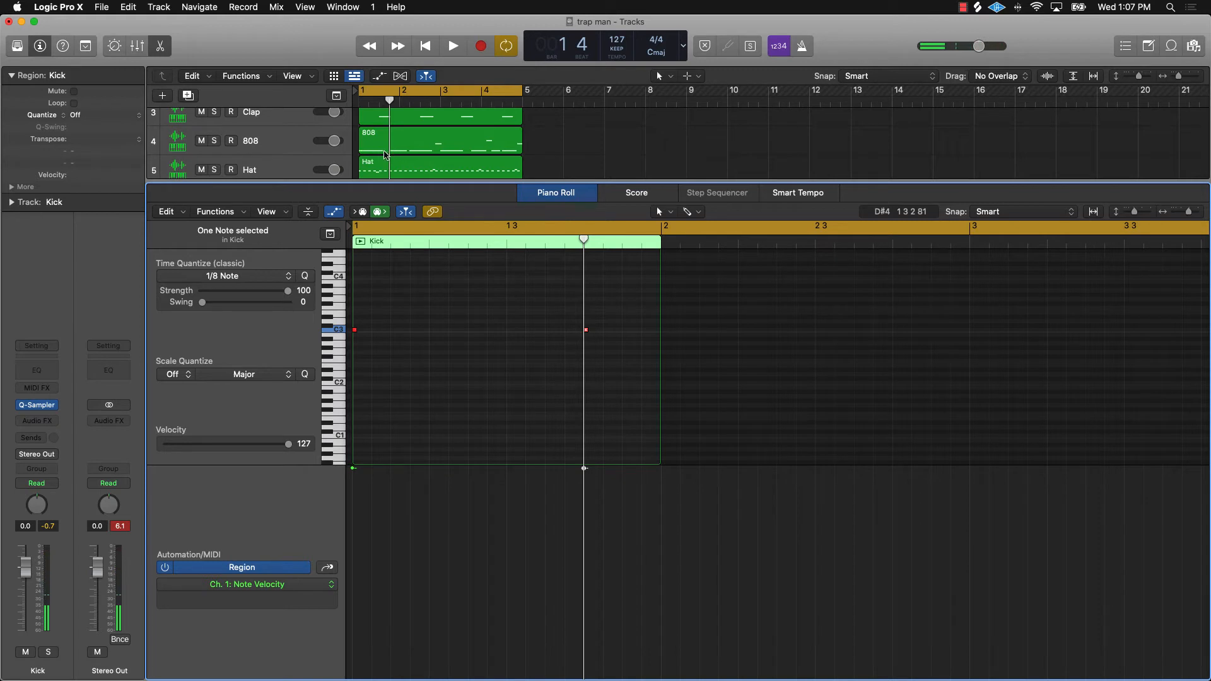
pyautogui.moveTo(412, 103); pyautogui.dragTo(409, 107)
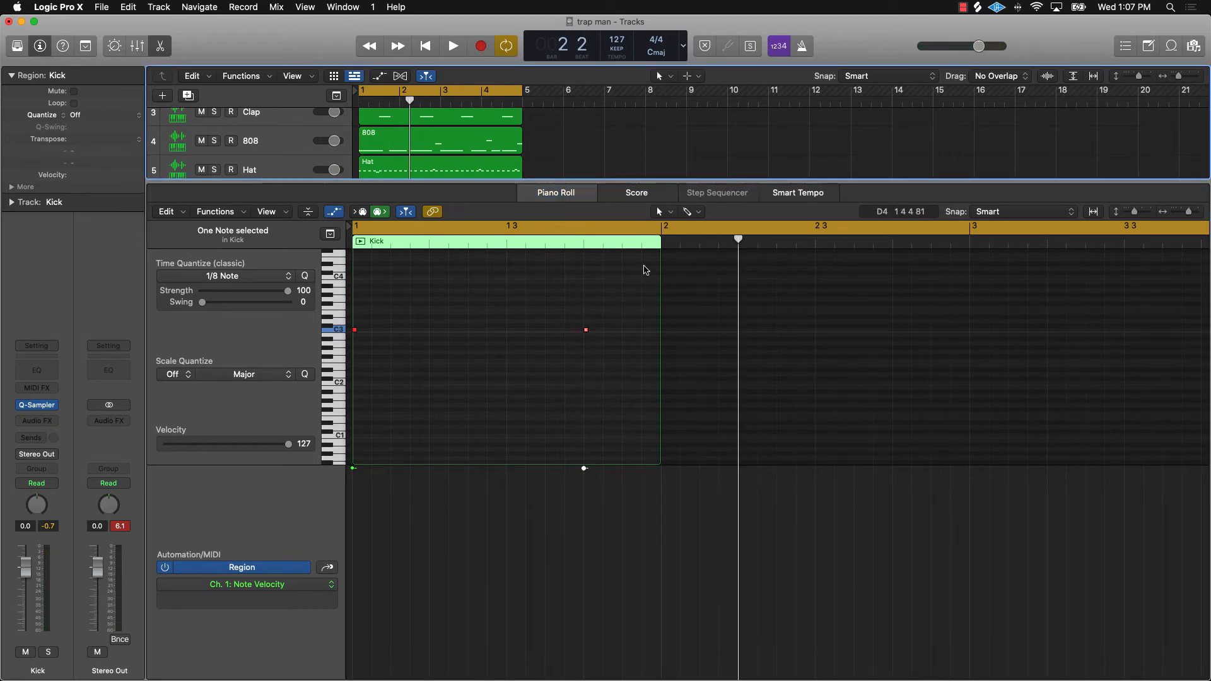
pyautogui.click(740, 331)
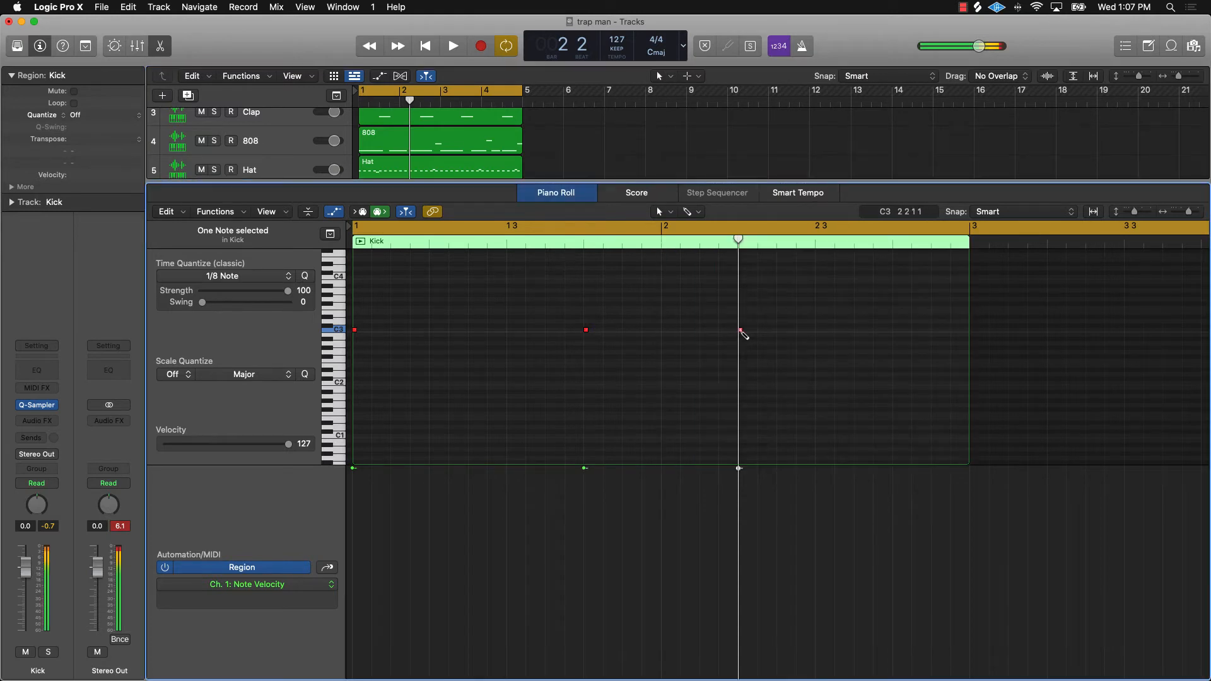
# Add C3 kick notes on beats 1 and 4 of bar 3, matching the 808 hits.
pyautogui.click(441, 106)
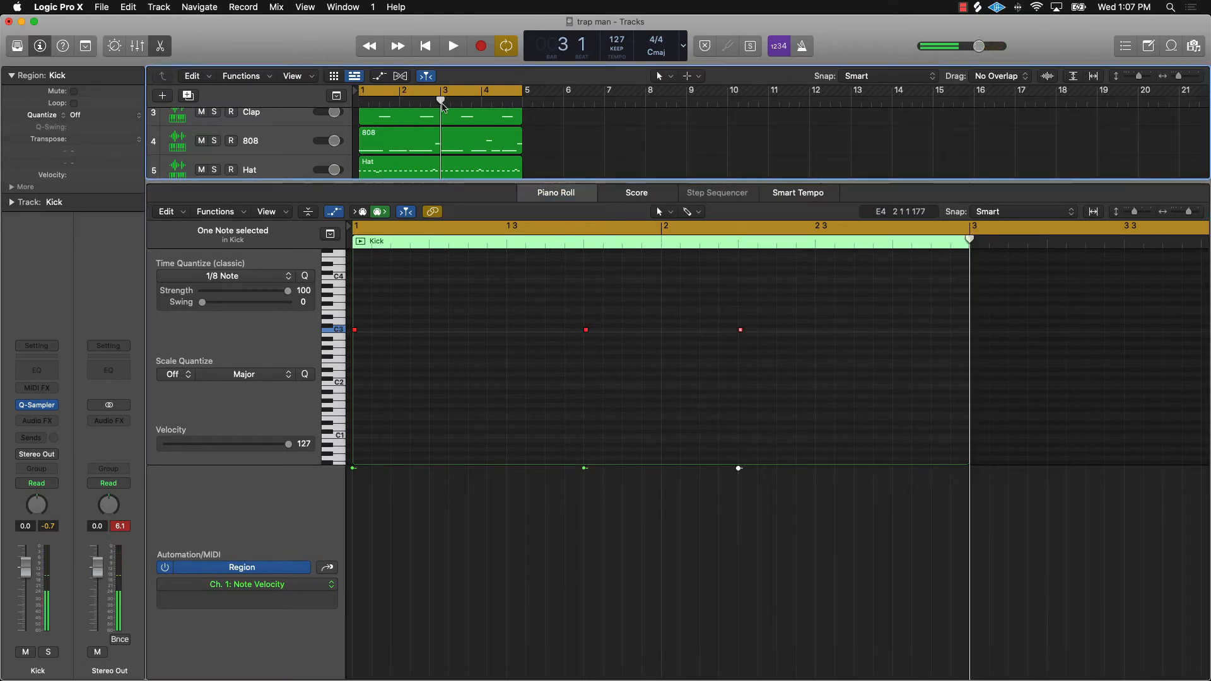
pyautogui.click(973, 331)
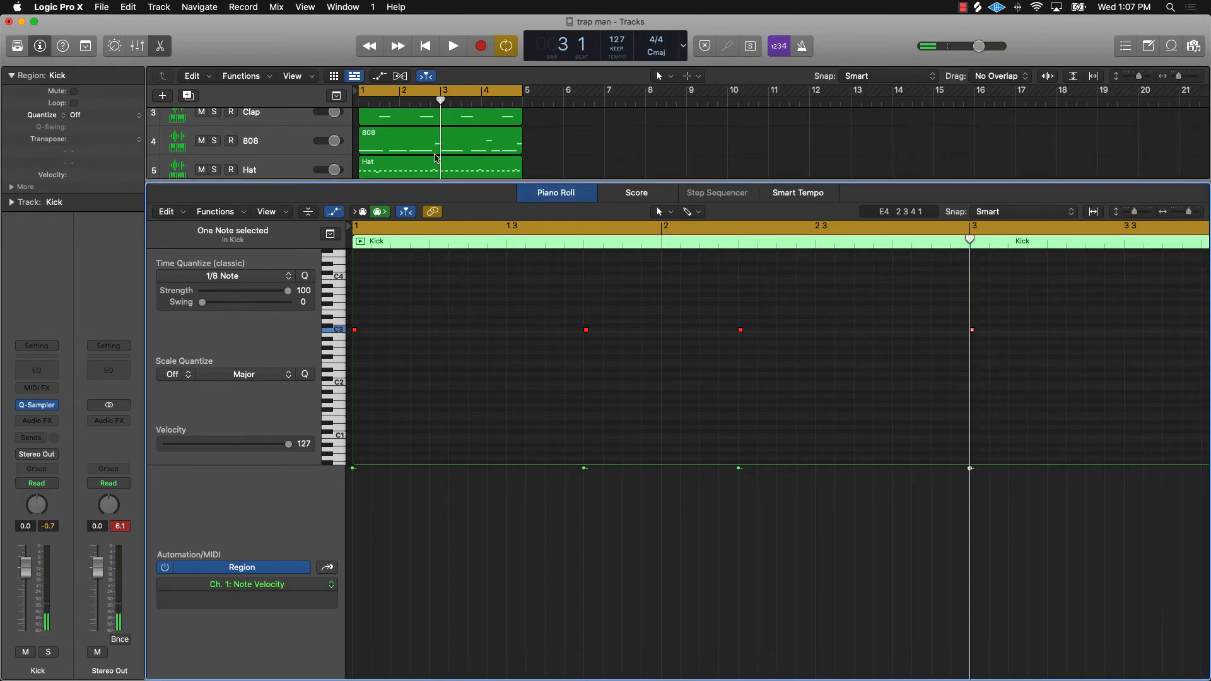
pyautogui.hscroll(8, 899, 330)
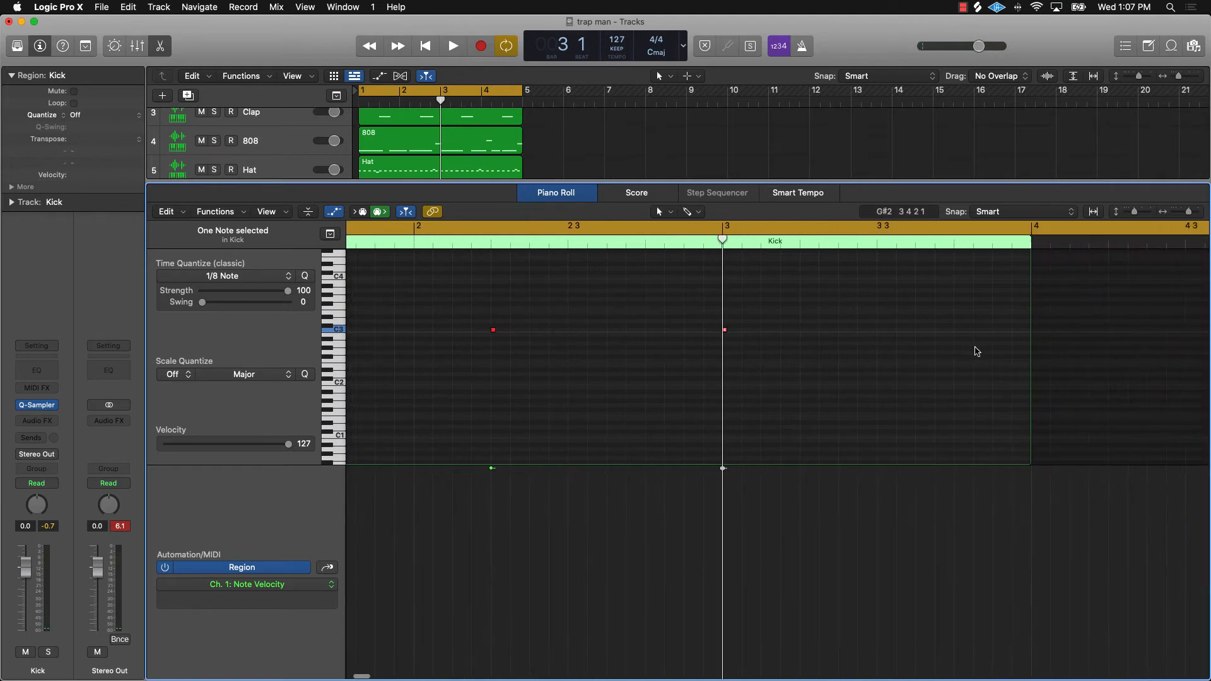
pyautogui.moveTo(476, 106); pyautogui.dragTo(470, 110)
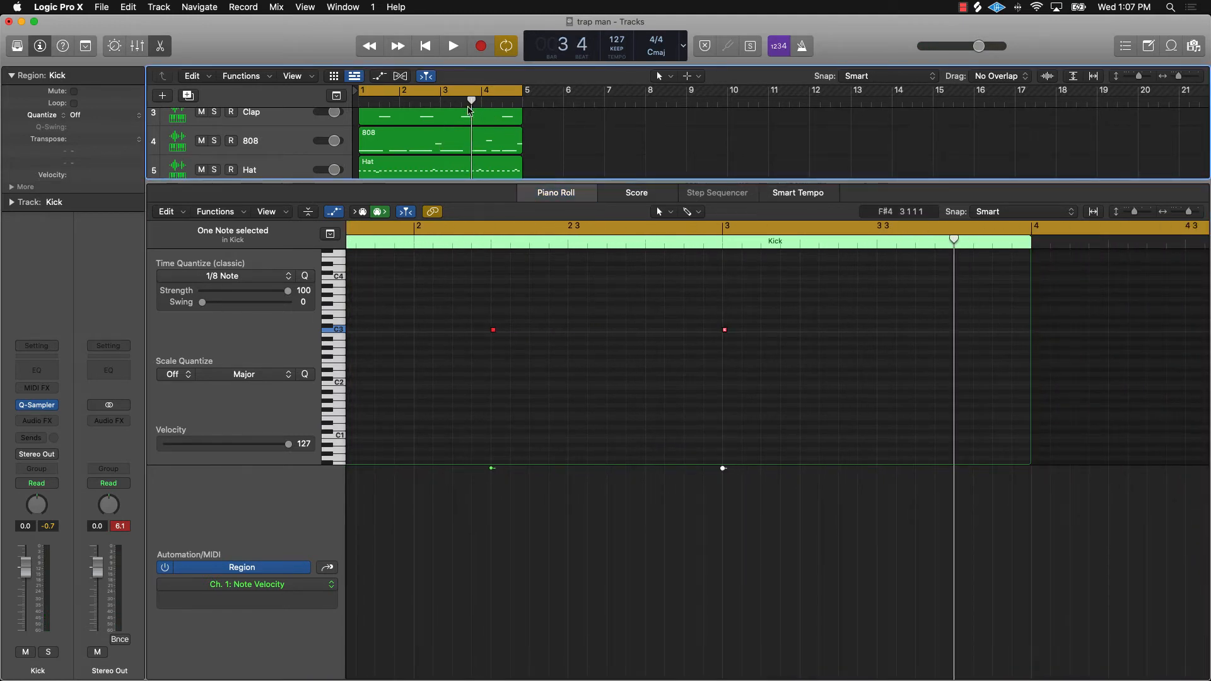
pyautogui.click(955, 330)
pyautogui.hscroll(4, 924, 319)
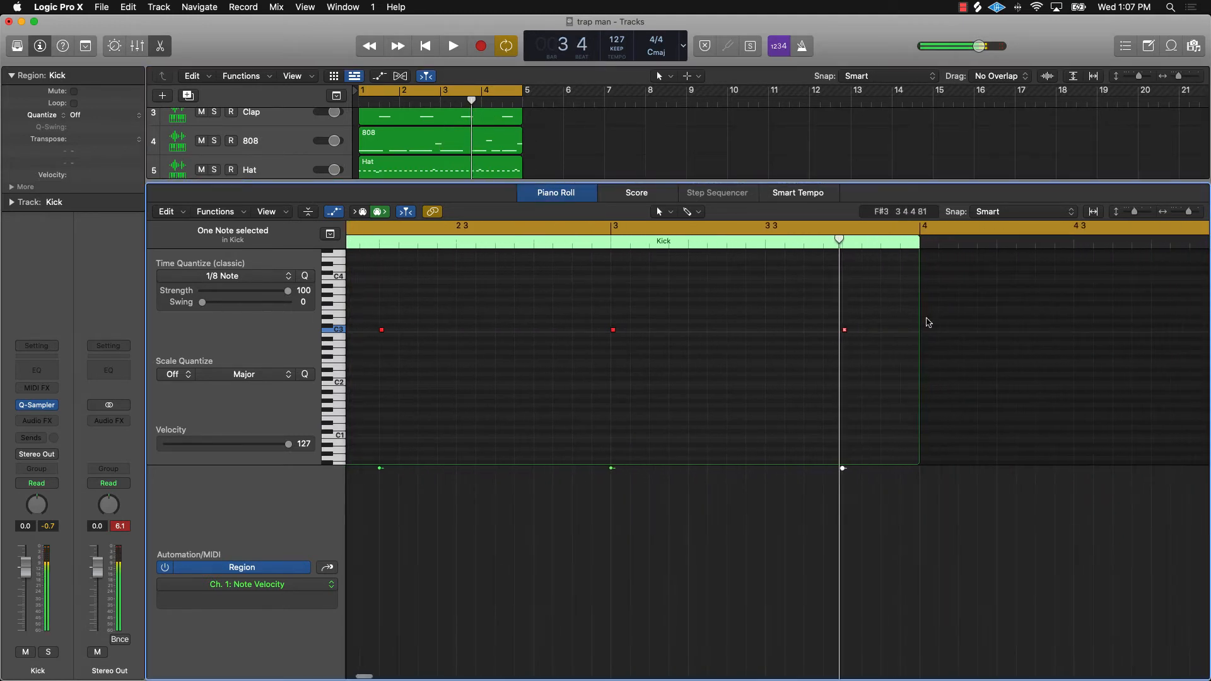
# Add C3 kick notes on beats 2 and 3 of bar 4 to follow the 808.
pyautogui.moveTo(486, 104); pyautogui.dragTo(492, 103)
pyautogui.click(977, 327)
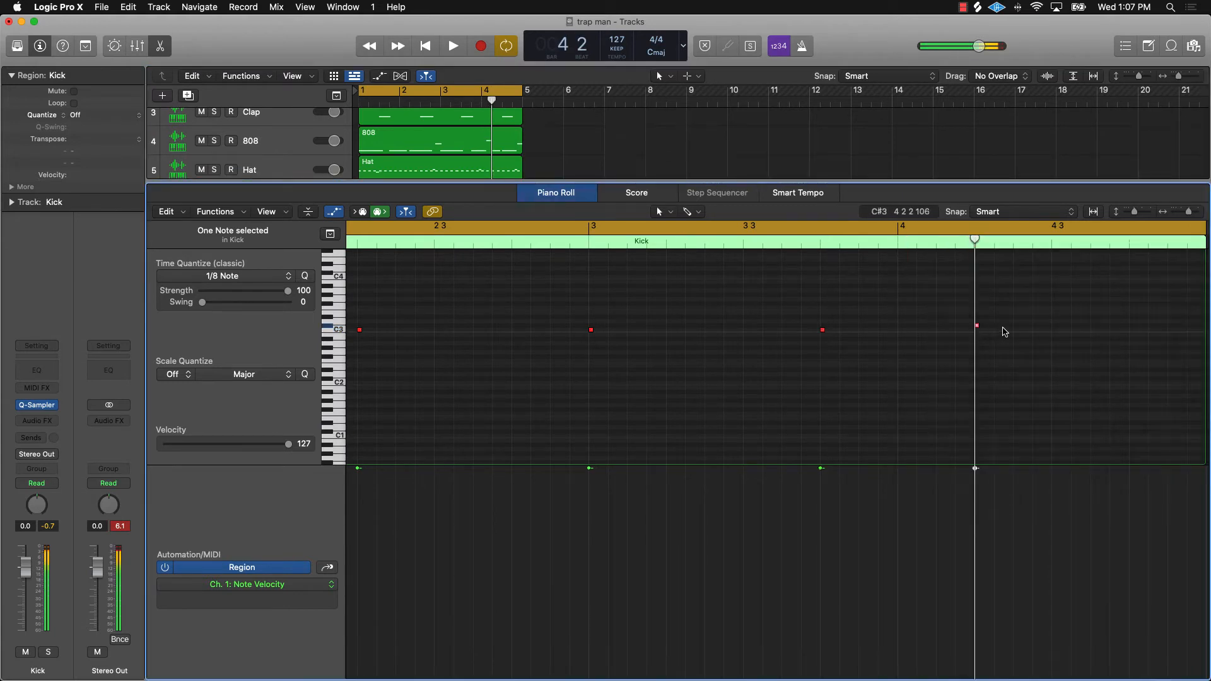
pyautogui.moveTo(977, 329); pyautogui.dragTo(979, 334)
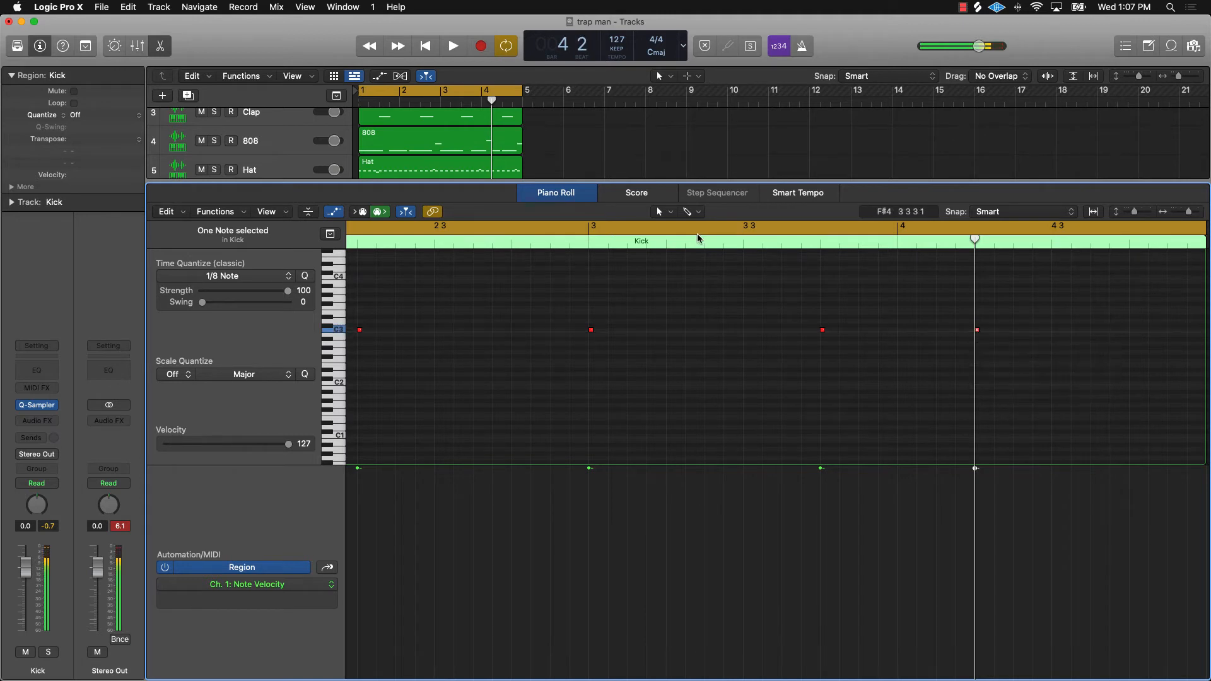
pyautogui.moveTo(504, 101); pyautogui.dragTo(502, 102)
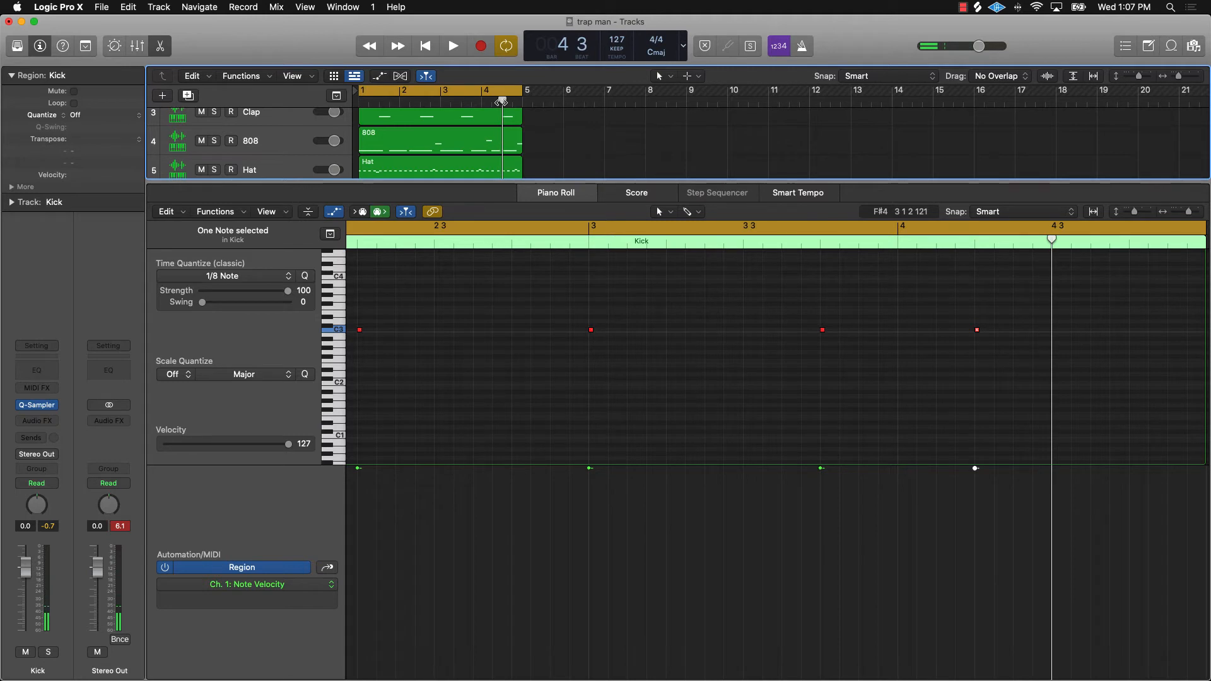
pyautogui.click(1055, 330)
pyautogui.click(1059, 346)
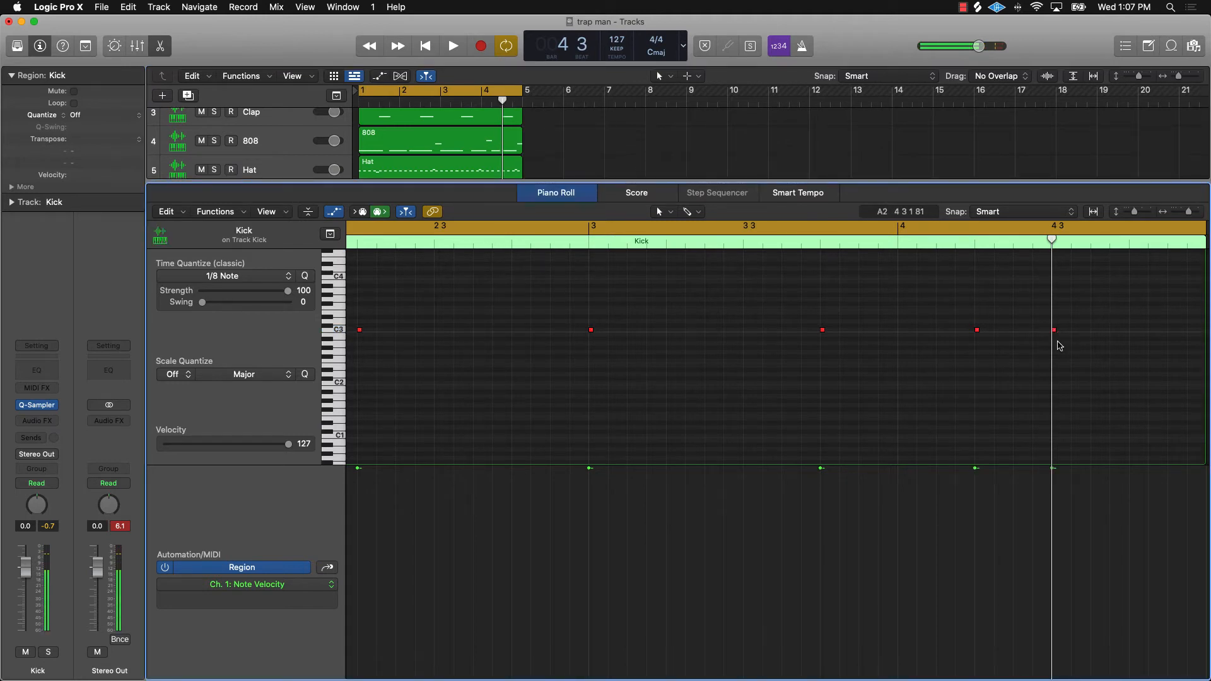
# Play the loop with the full kick pattern and raise the Kick track's volume to 6.0 dB.
pyautogui.keyDown('ctrl'); pyautogui.keyDown('alt'); pyautogui.click(848, 366); pyautogui.keyUp('alt'); pyautogui.keyUp('ctrl')
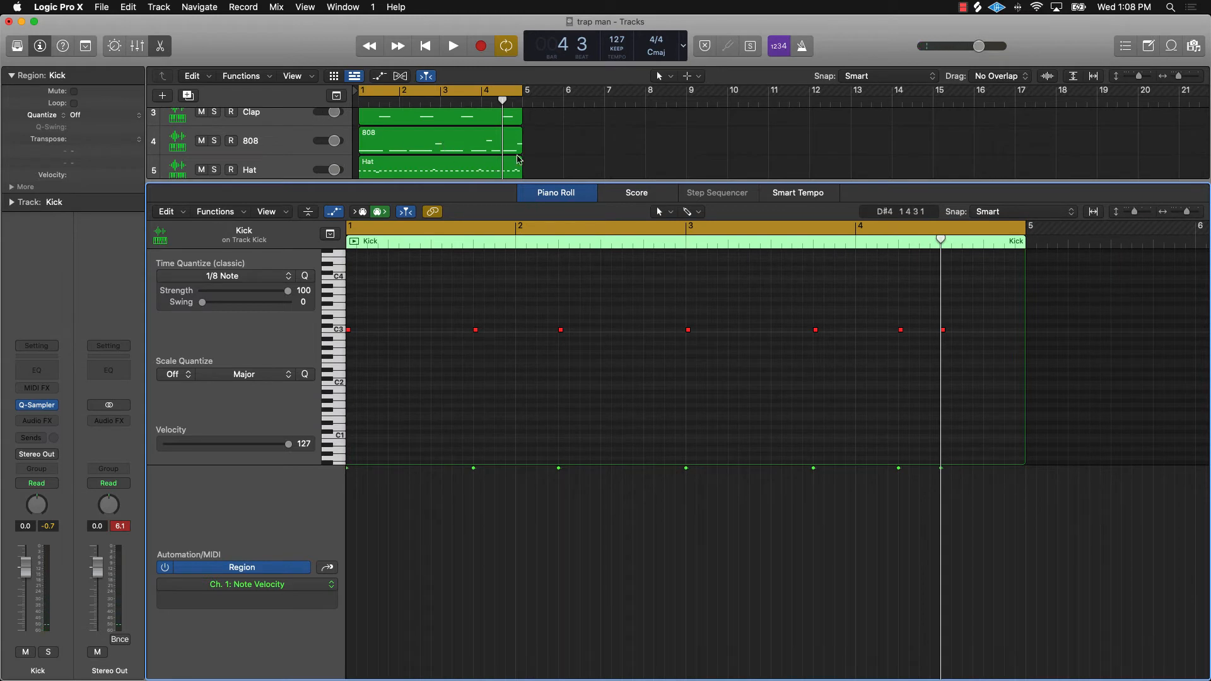
pyautogui.click(543, 155)
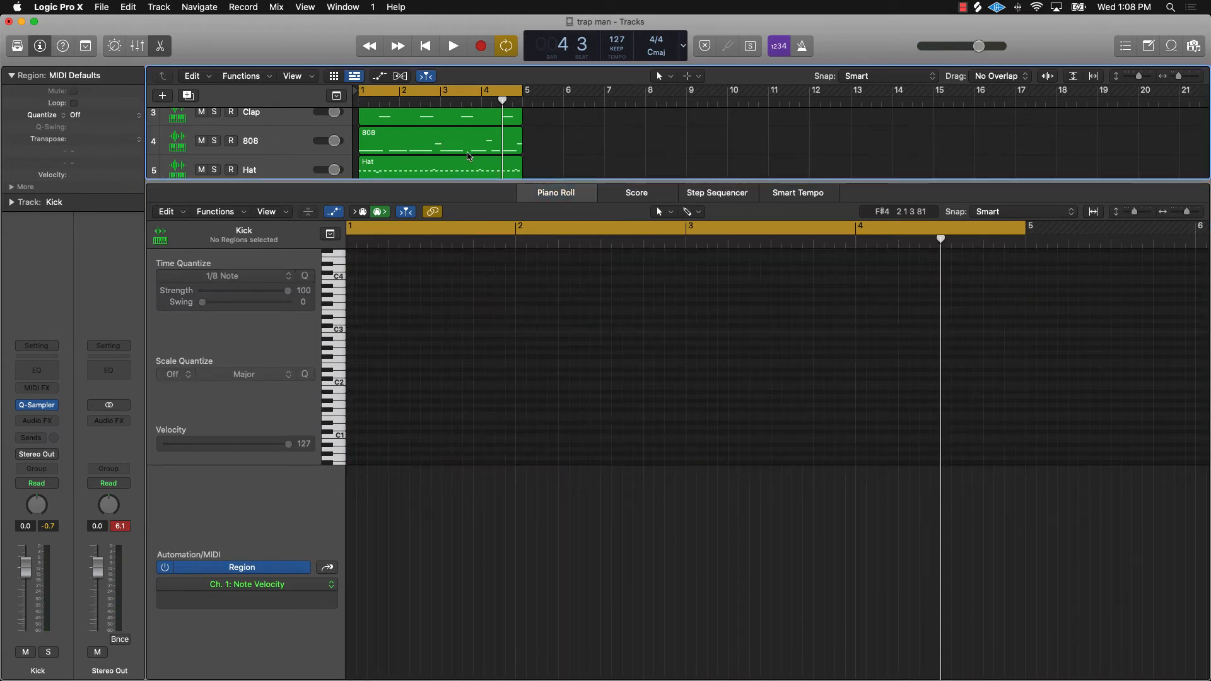
pyautogui.scroll(-3, 444, 146)
pyautogui.click(445, 147)
pyautogui.press('space')
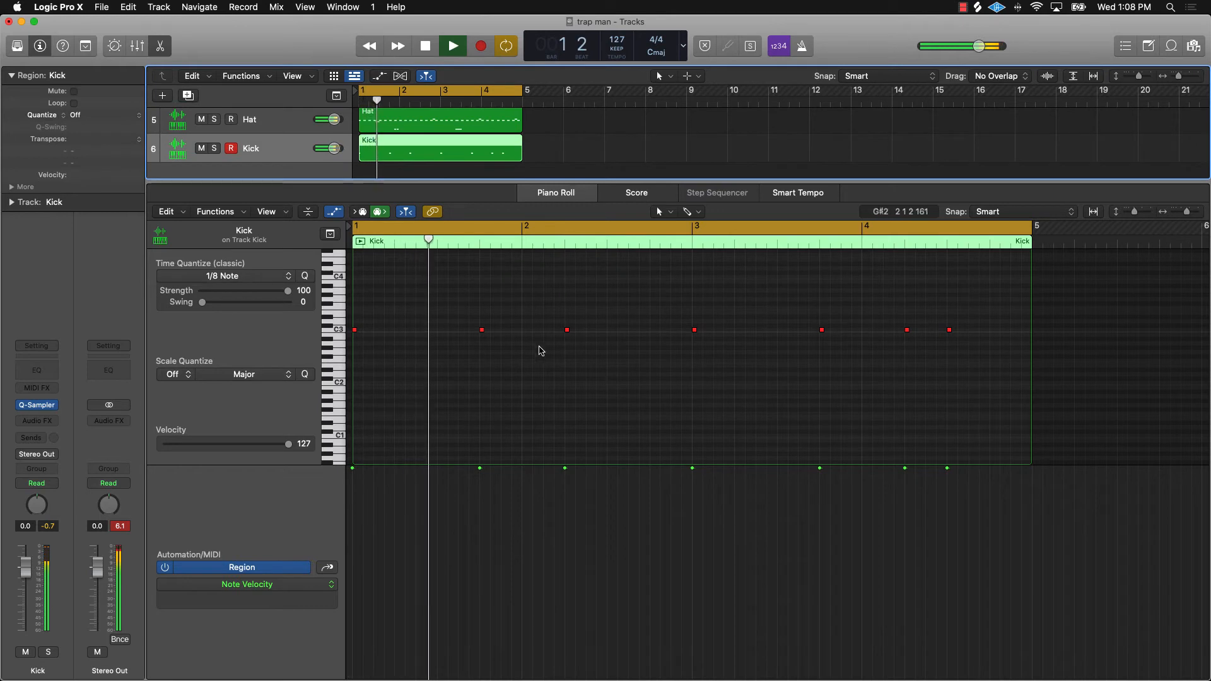
pyautogui.moveTo(333, 149); pyautogui.dragTo(339, 149)
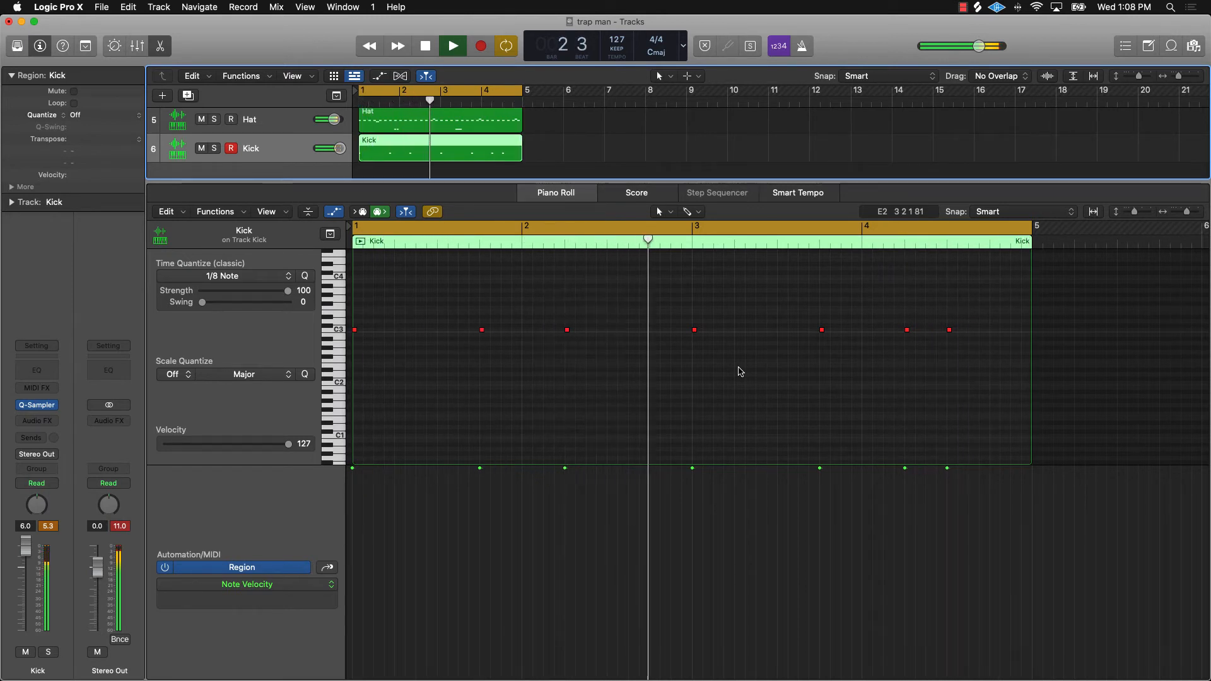
pyautogui.press('space')
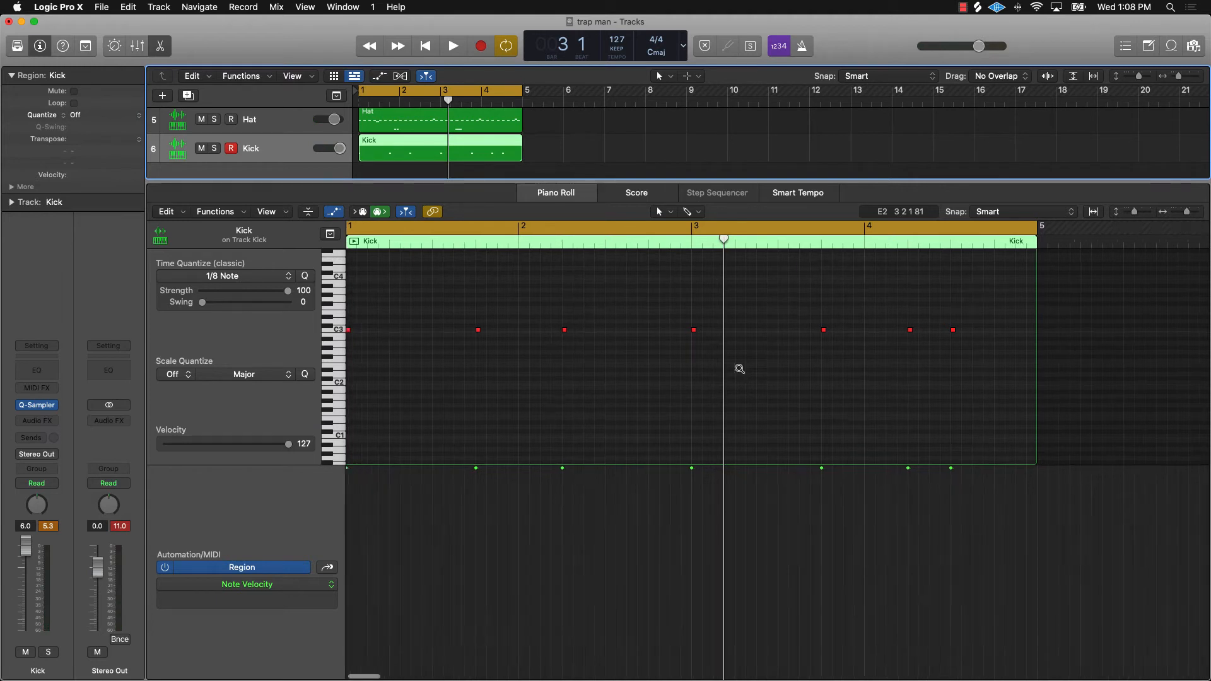
# Play the loop and try two extra C3 kick notes leading into beat 2 of bar 2.
pyautogui.keyDown('ctrl'); pyautogui.keyDown('alt'); pyautogui.click(740, 369); pyautogui.keyUp('alt'); pyautogui.keyUp('ctrl')
pyautogui.press('space')
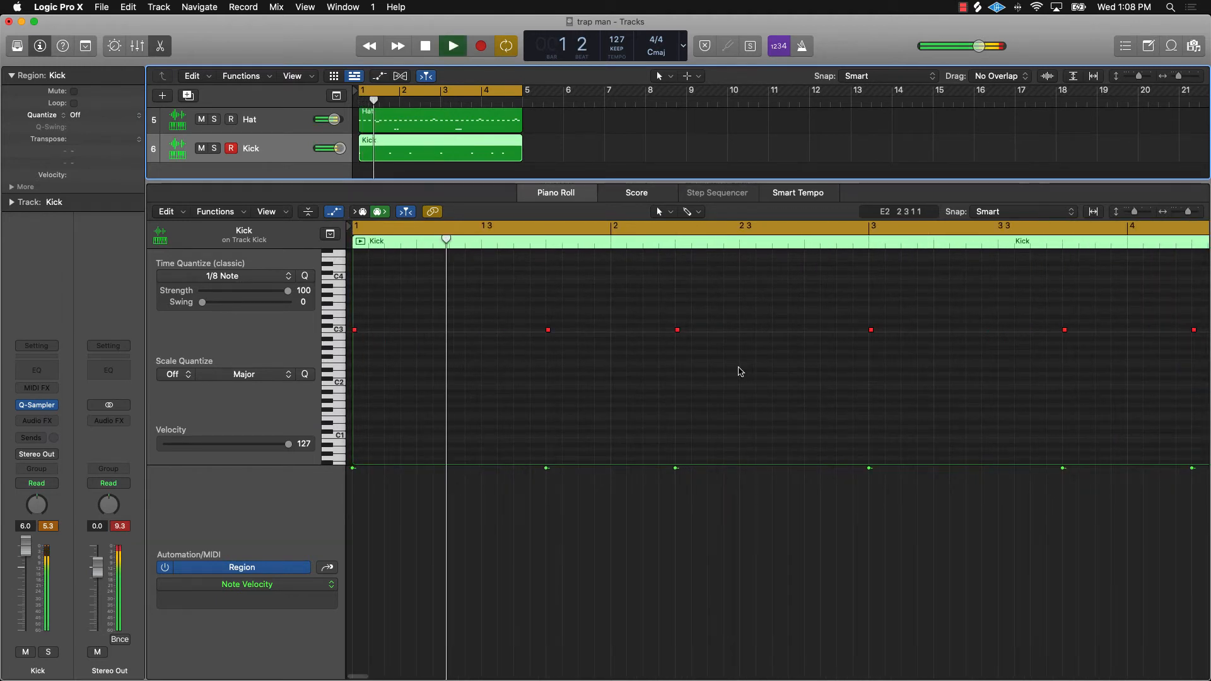
pyautogui.press('space')
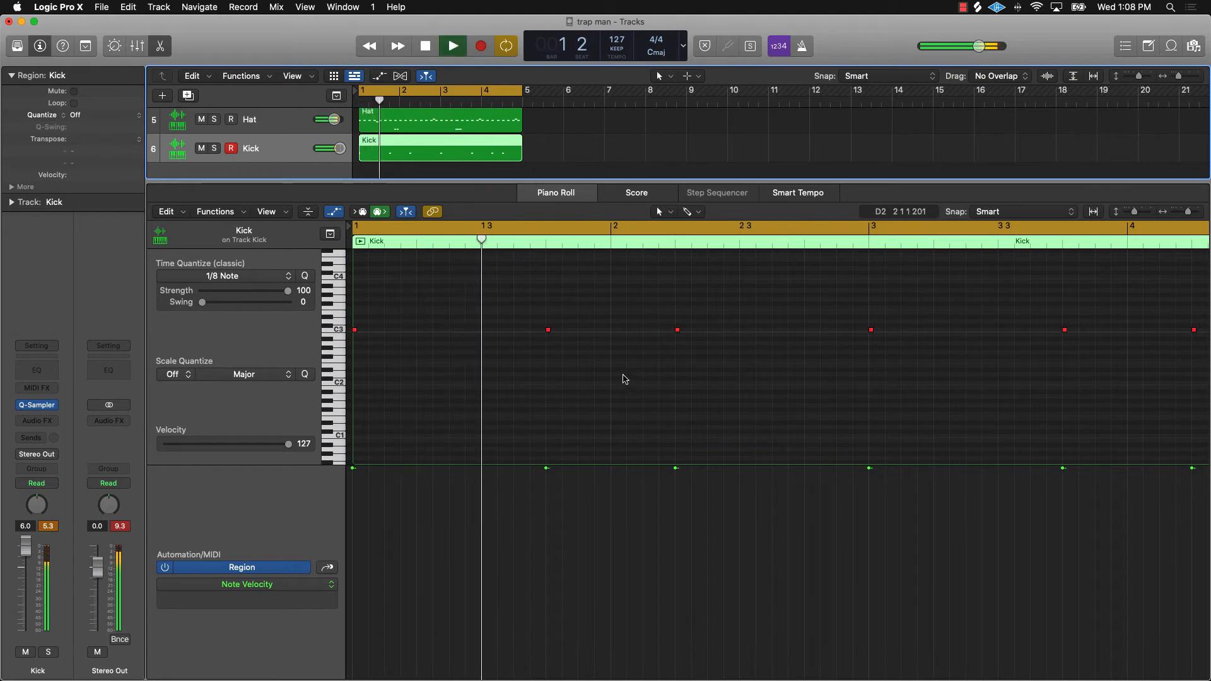
pyautogui.press('space')
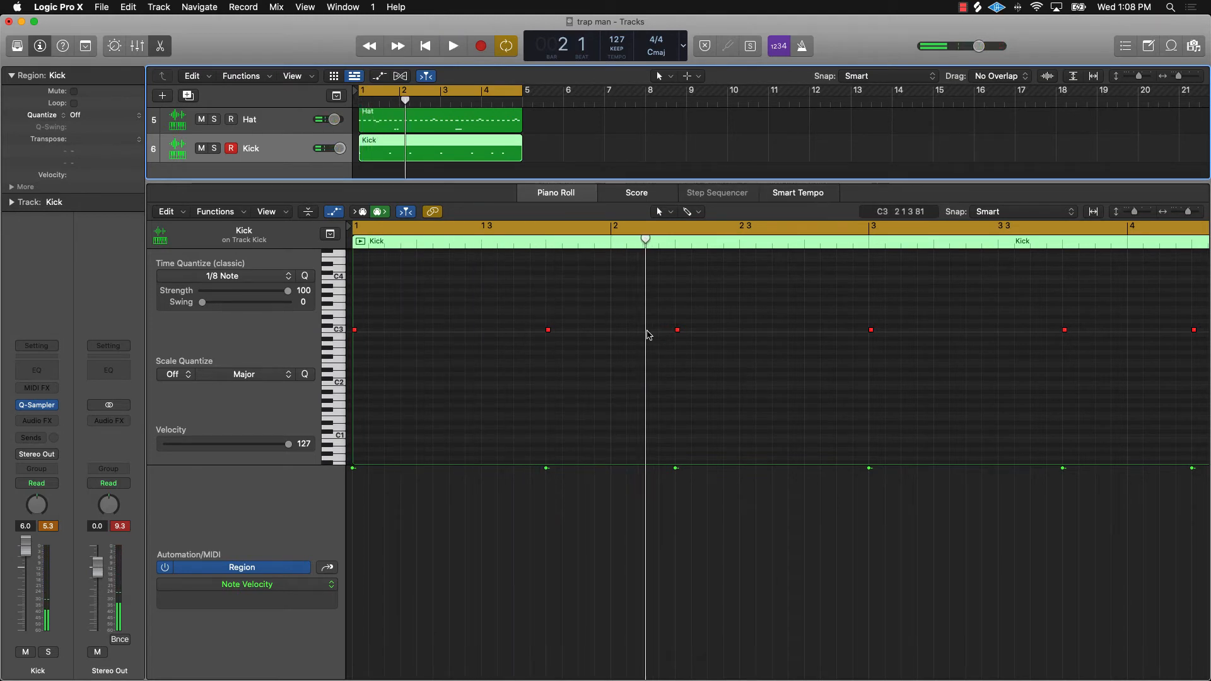
pyautogui.click(648, 333)
pyautogui.click(662, 332)
pyautogui.press('space')
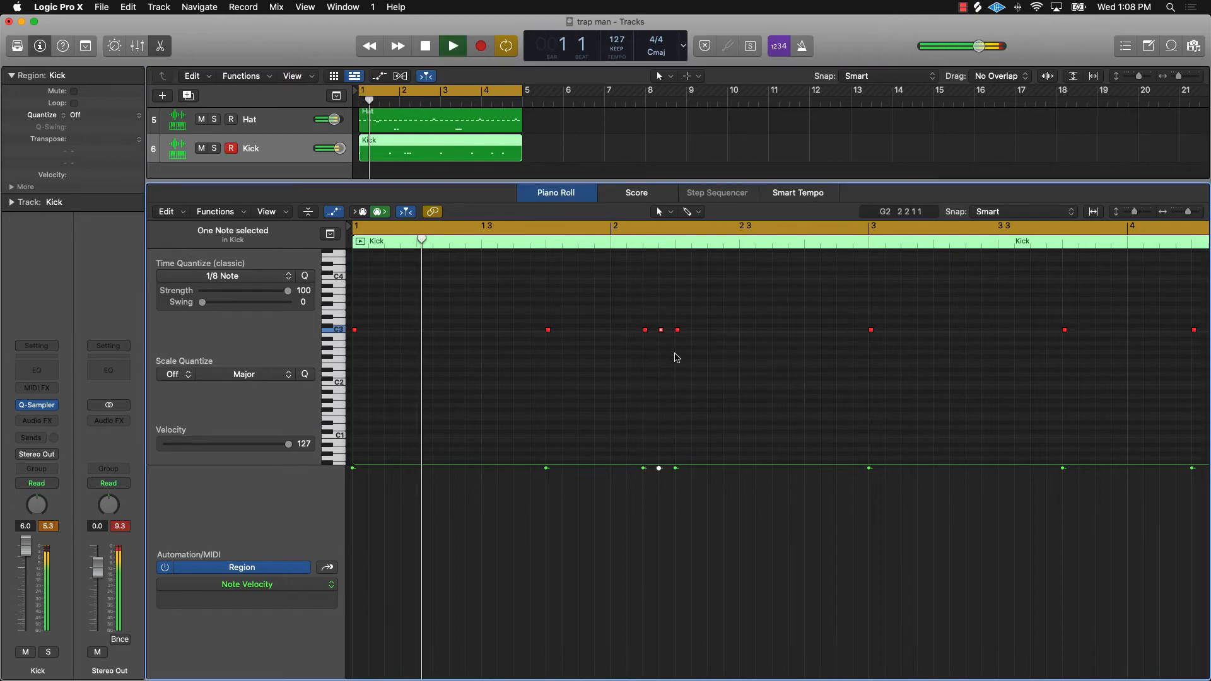
pyautogui.click(676, 358)
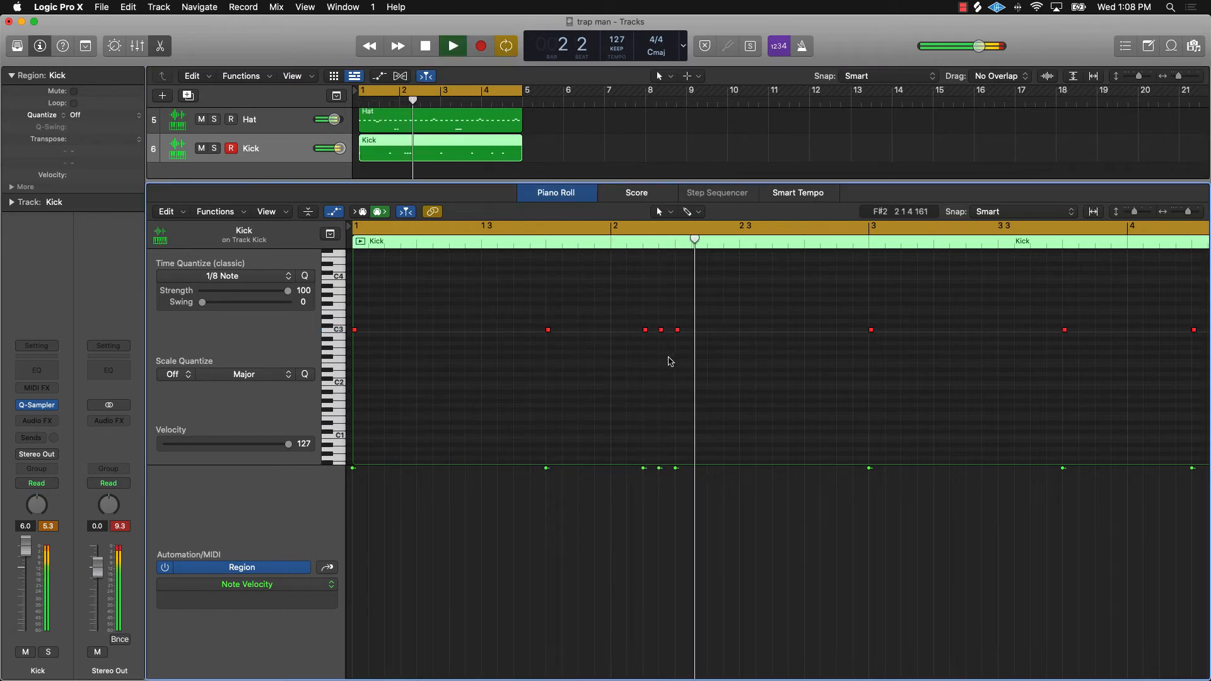
pyautogui.press('space')
# Delete the two extra kick notes before beat 2 of bar 2 and play the loop again.
pyautogui.keyDown('ctrl'); pyautogui.keyDown('alt'); pyautogui.click(653, 336); pyautogui.keyUp('alt'); pyautogui.keyUp('ctrl')
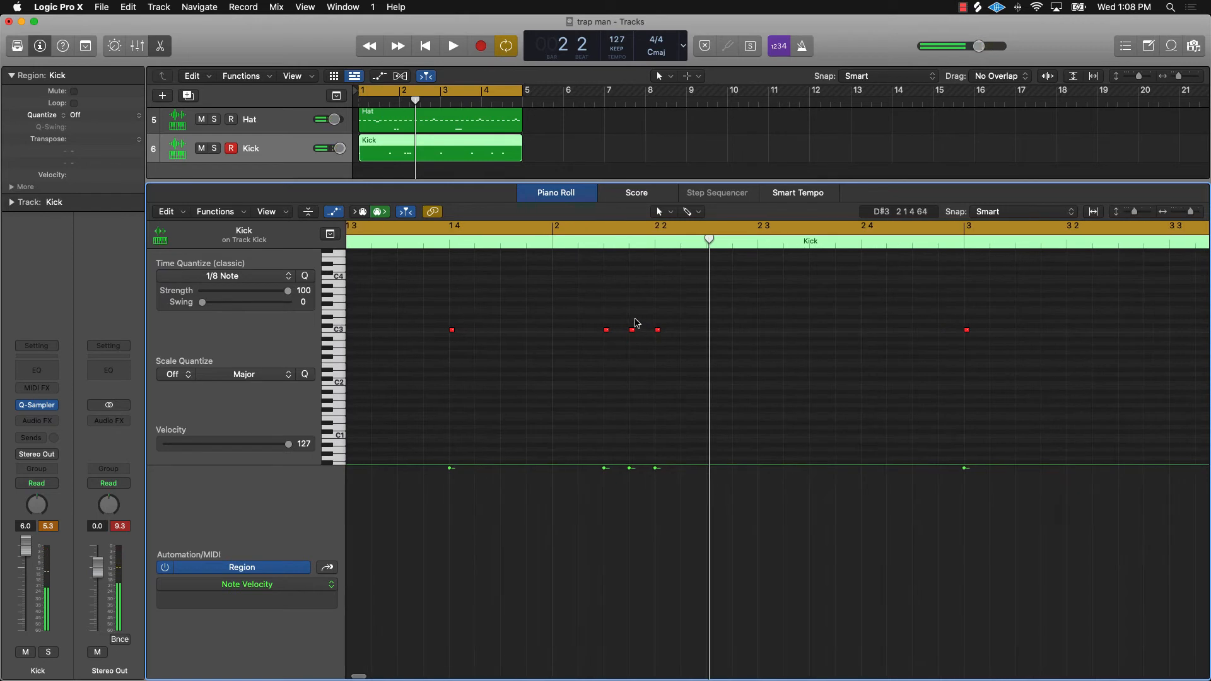
pyautogui.moveTo(627, 322); pyautogui.dragTo(601, 338)
pyautogui.press('space')
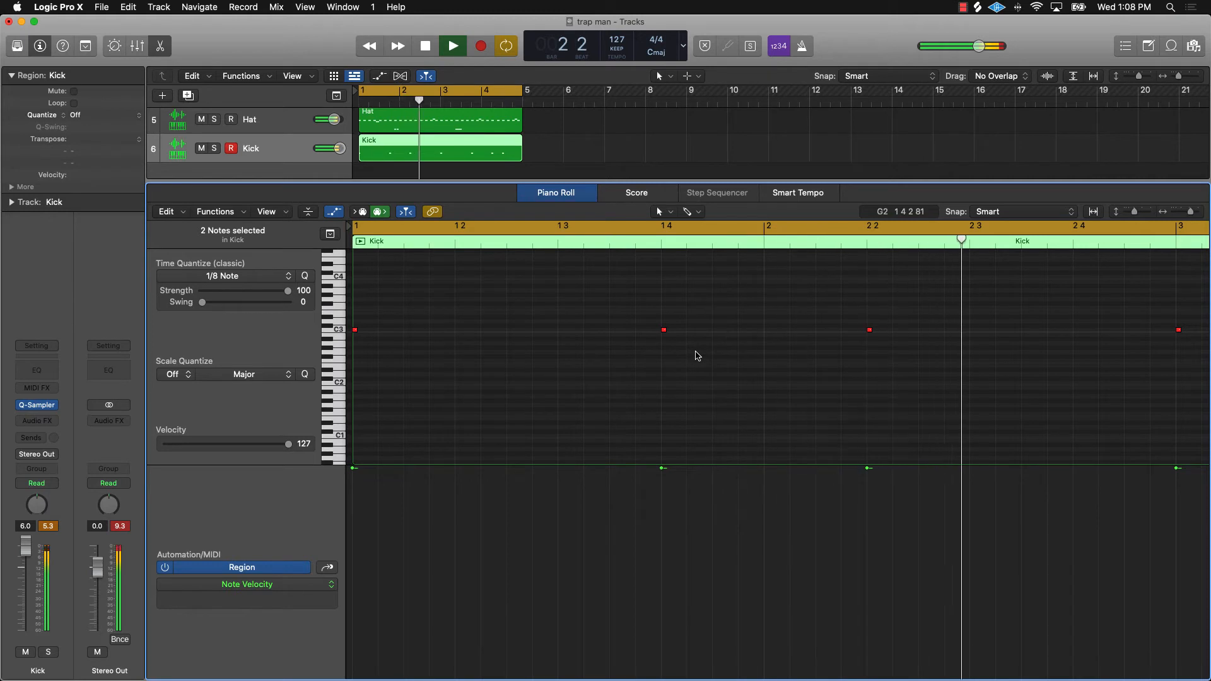
pyautogui.press('space')
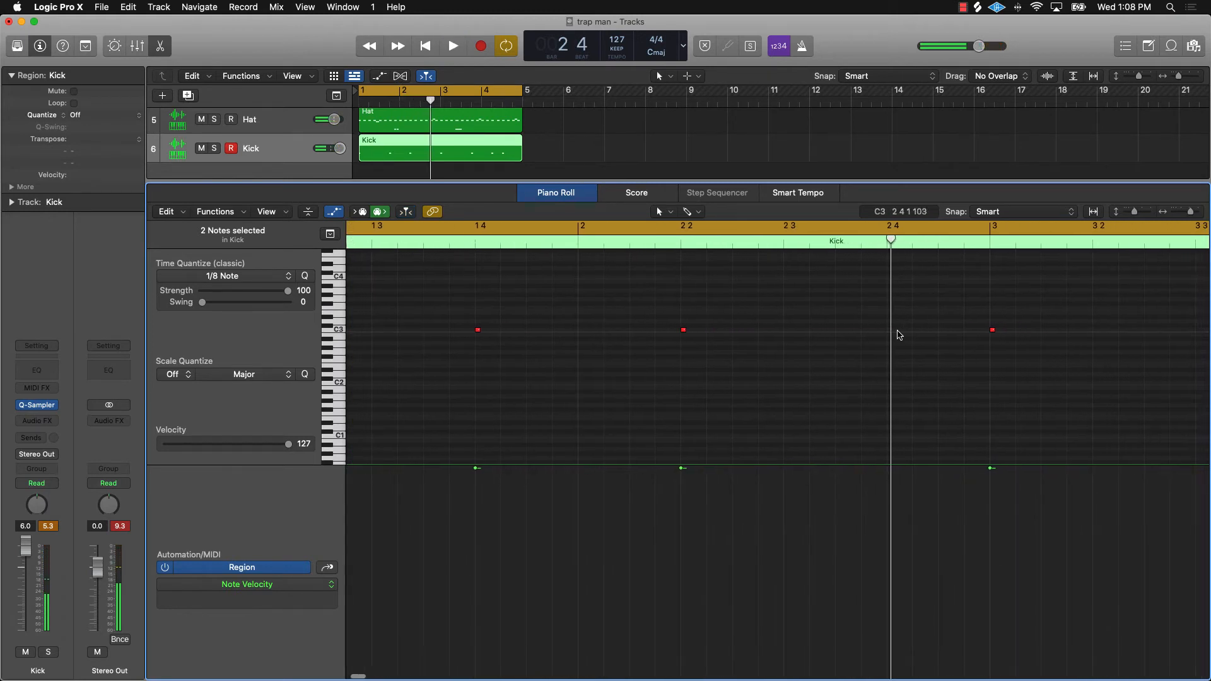
# Copy the four-note roll at the end of bar 1 from the Hat region into the Kick region at 2 3 3.
pyautogui.click(833, 242)
pyautogui.scroll(3, 533, 154)
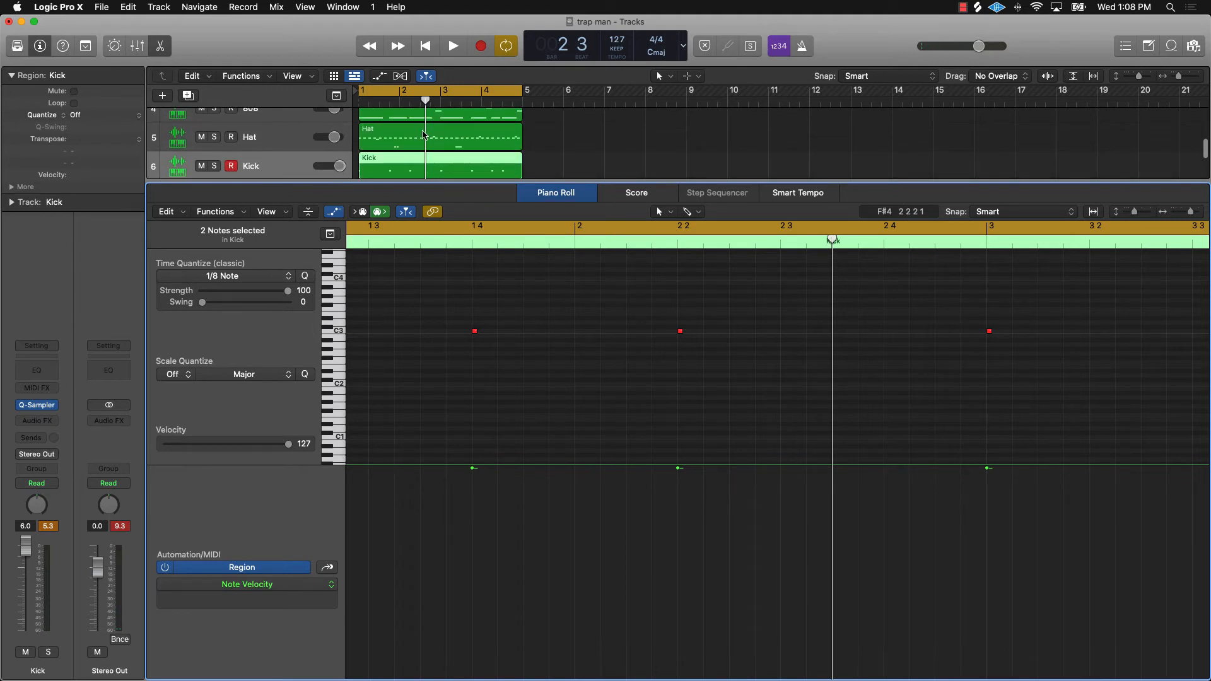
pyautogui.click(423, 134)
pyautogui.moveTo(587, 387); pyautogui.dragTo(488, 423)
pyautogui.scroll(-2, 410, 147)
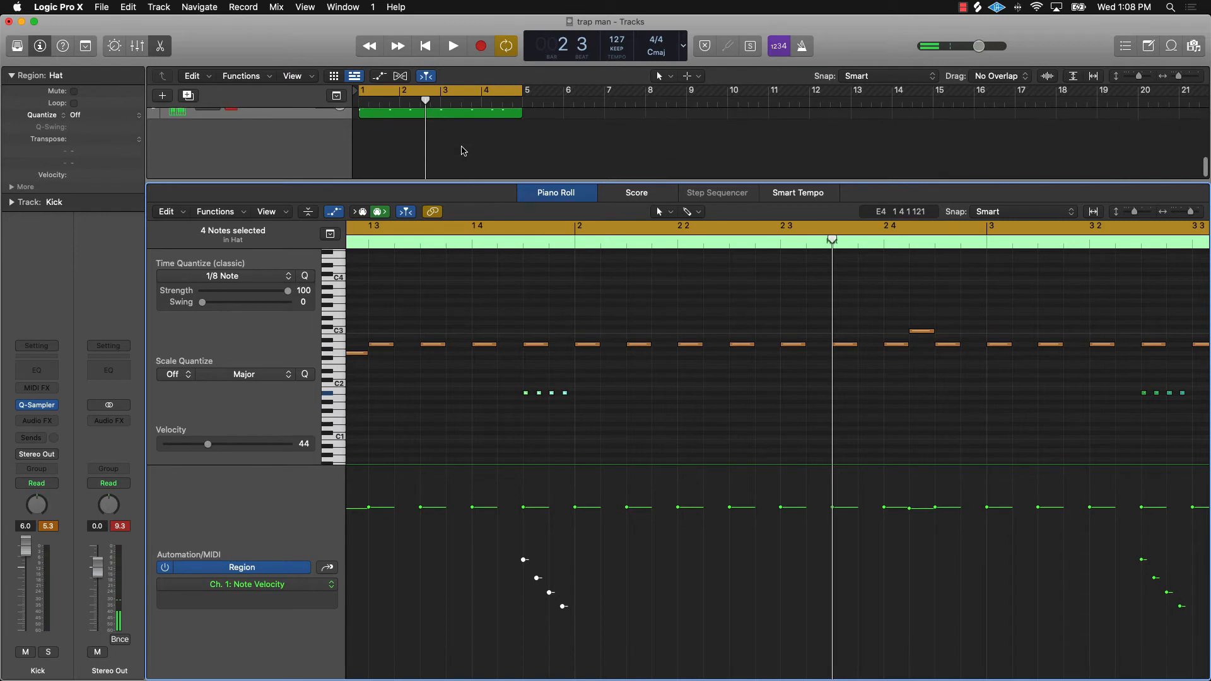
pyautogui.click(417, 136)
pyautogui.press('super+v')
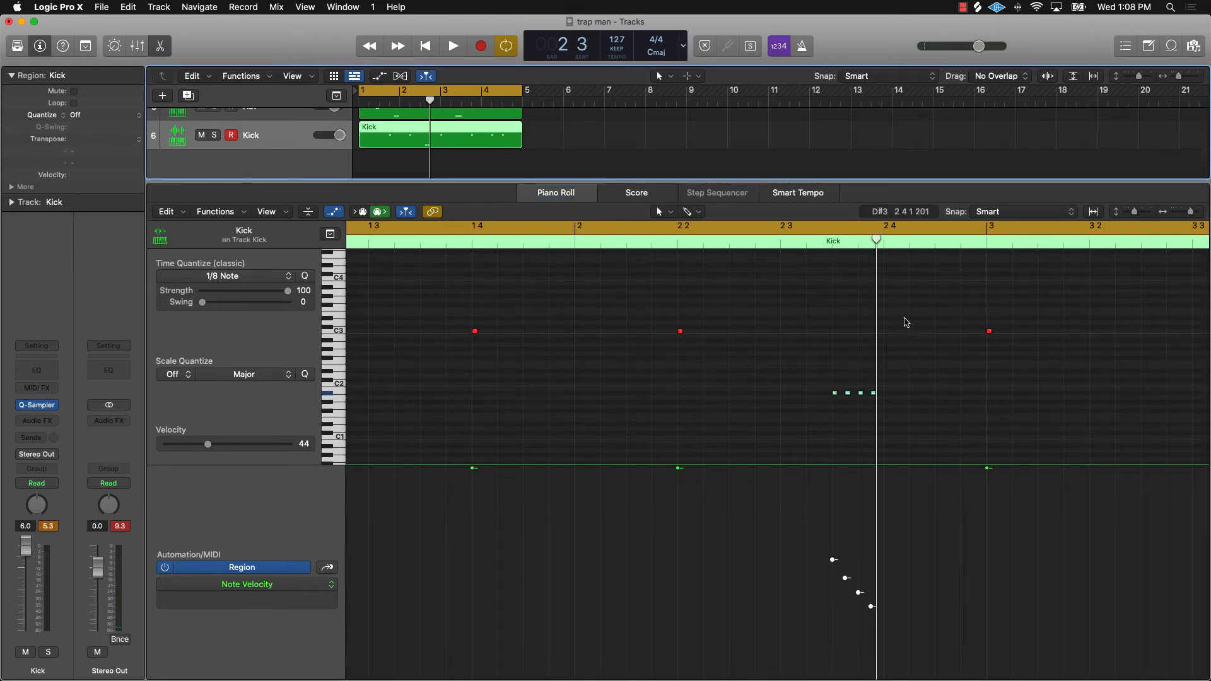
# Move the pasted four-note roll in bar 2 to C3 and play the loop.
pyautogui.moveTo(835, 396); pyautogui.dragTo(837, 337)
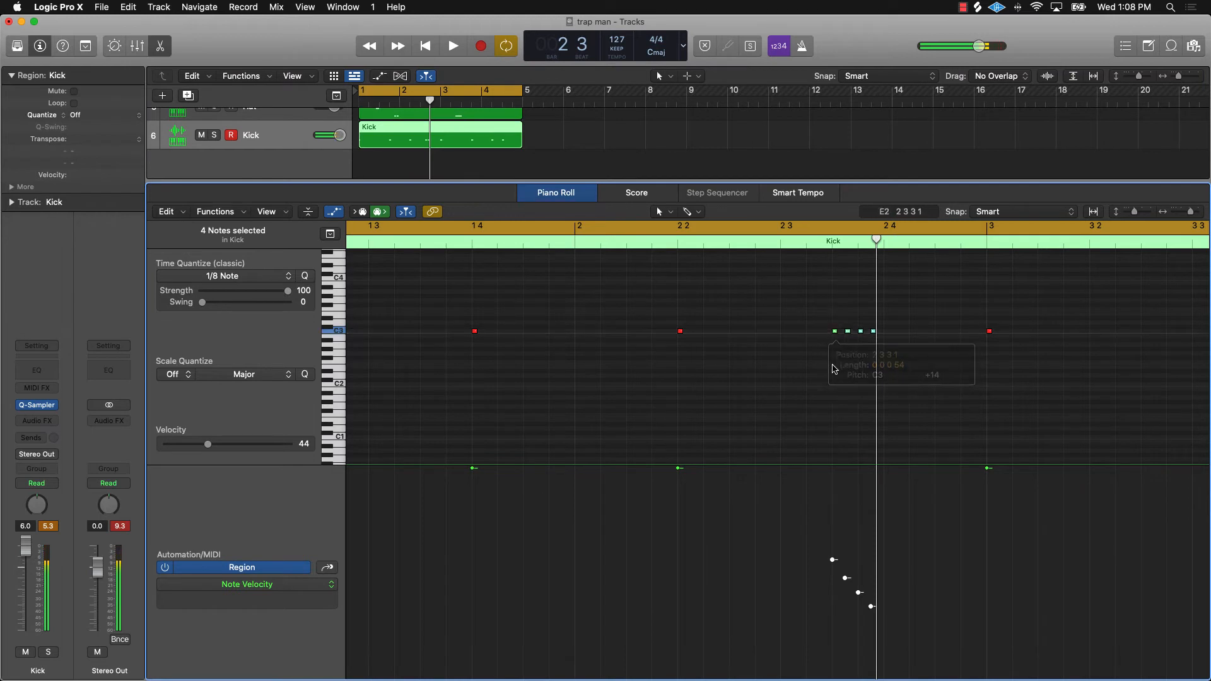
pyautogui.click(836, 367)
pyautogui.press('space')
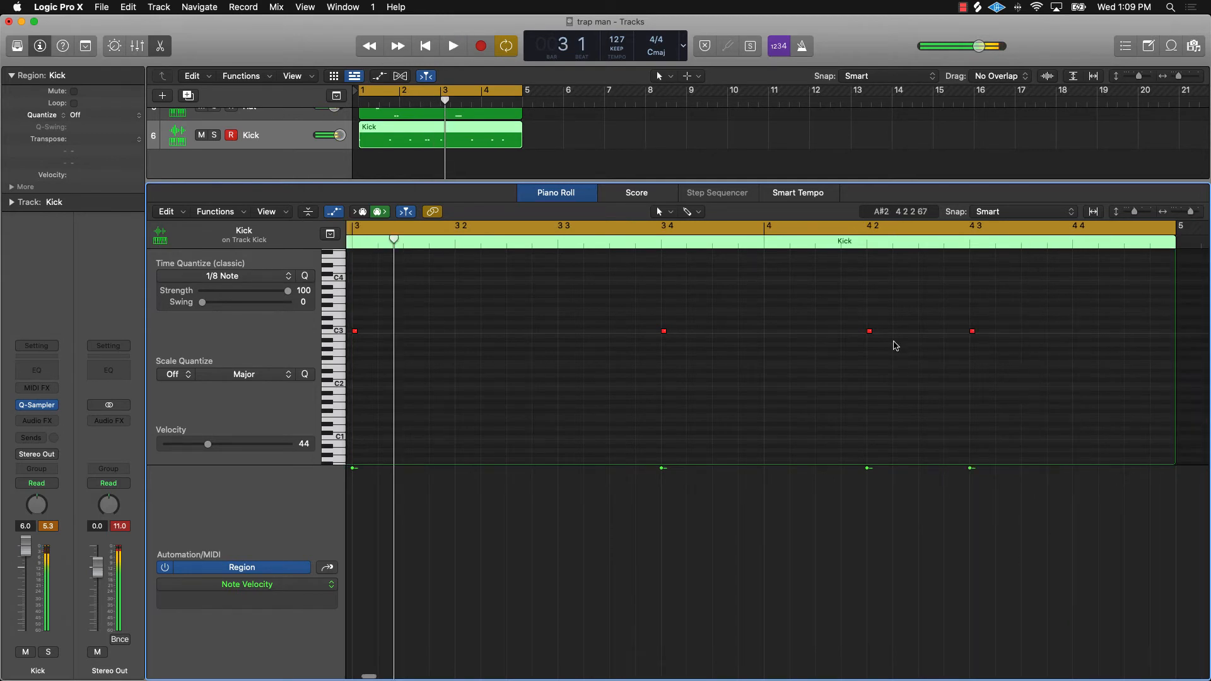
pyautogui.press('space')
# Add a C3 kick note at 2 4 3, raise its velocity together with the four-note roll's, and play the result.
pyautogui.keyDown('super'); pyautogui.click(694, 330); pyautogui.keyUp('super')
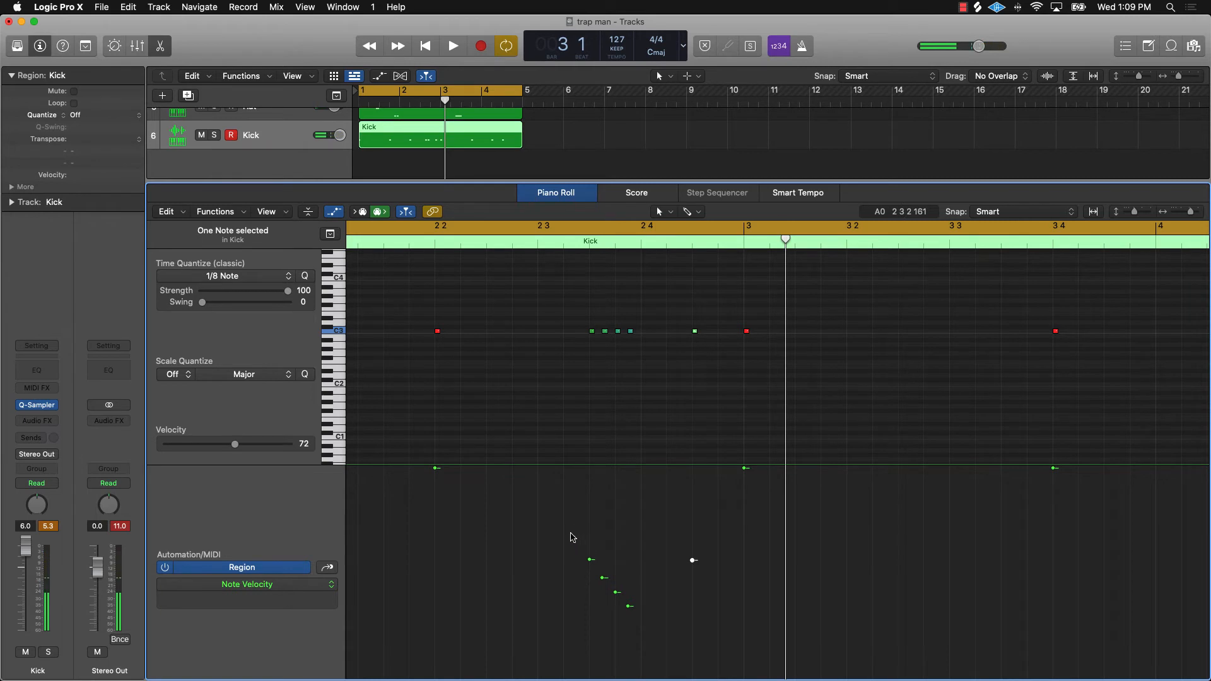
pyautogui.moveTo(575, 334); pyautogui.dragTo(740, 363)
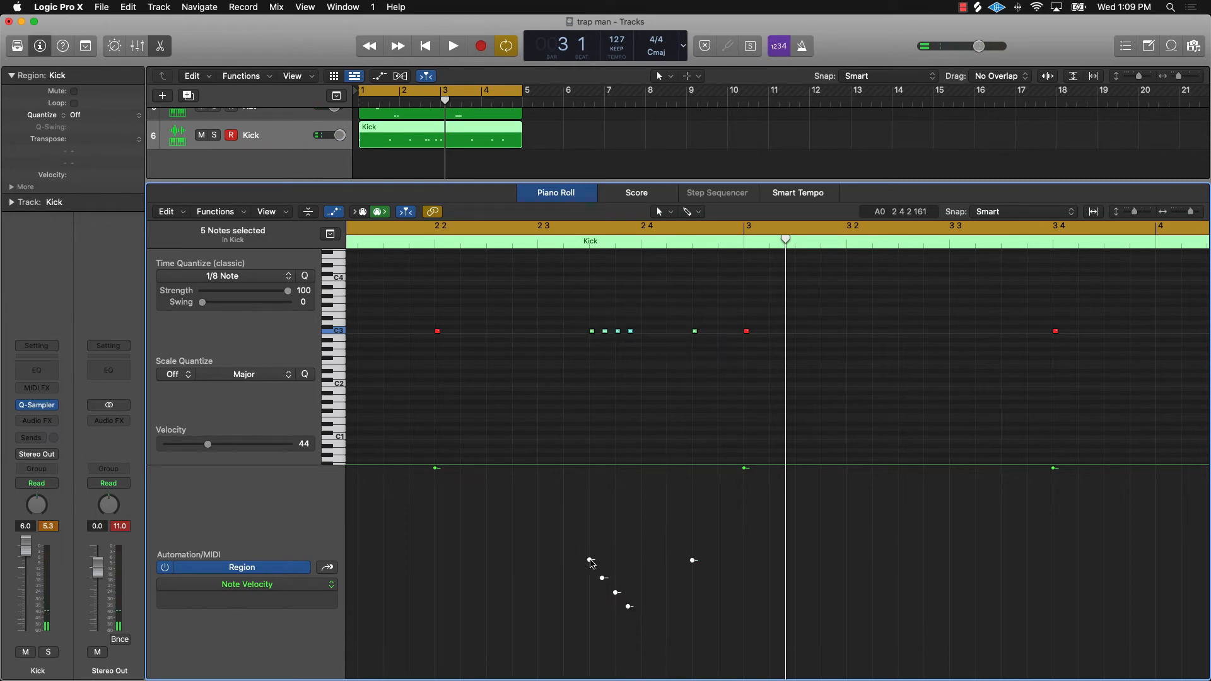
pyautogui.moveTo(590, 560); pyautogui.dragTo(599, 498)
pyautogui.press('space')
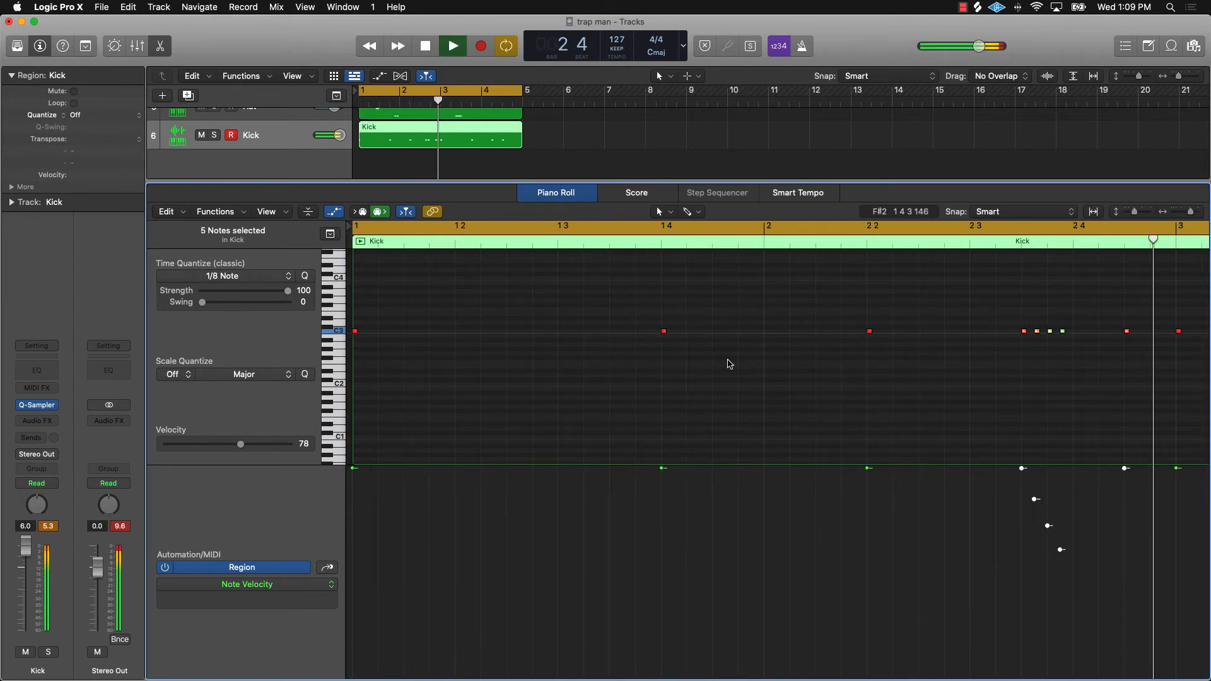
pyautogui.press('space')
# Raise the velocity of the roll and the following kick note to 127 and play the loop.
pyautogui.hscroll(-5, 561, 383)
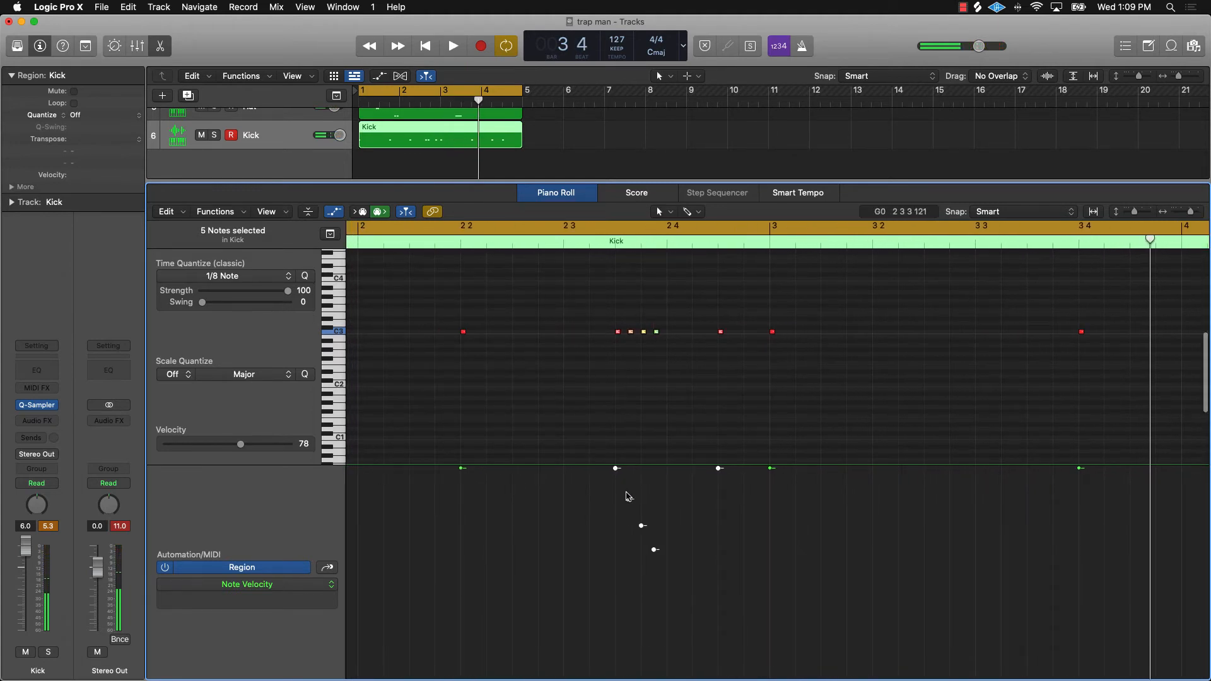
pyautogui.moveTo(655, 551); pyautogui.dragTo(693, 442)
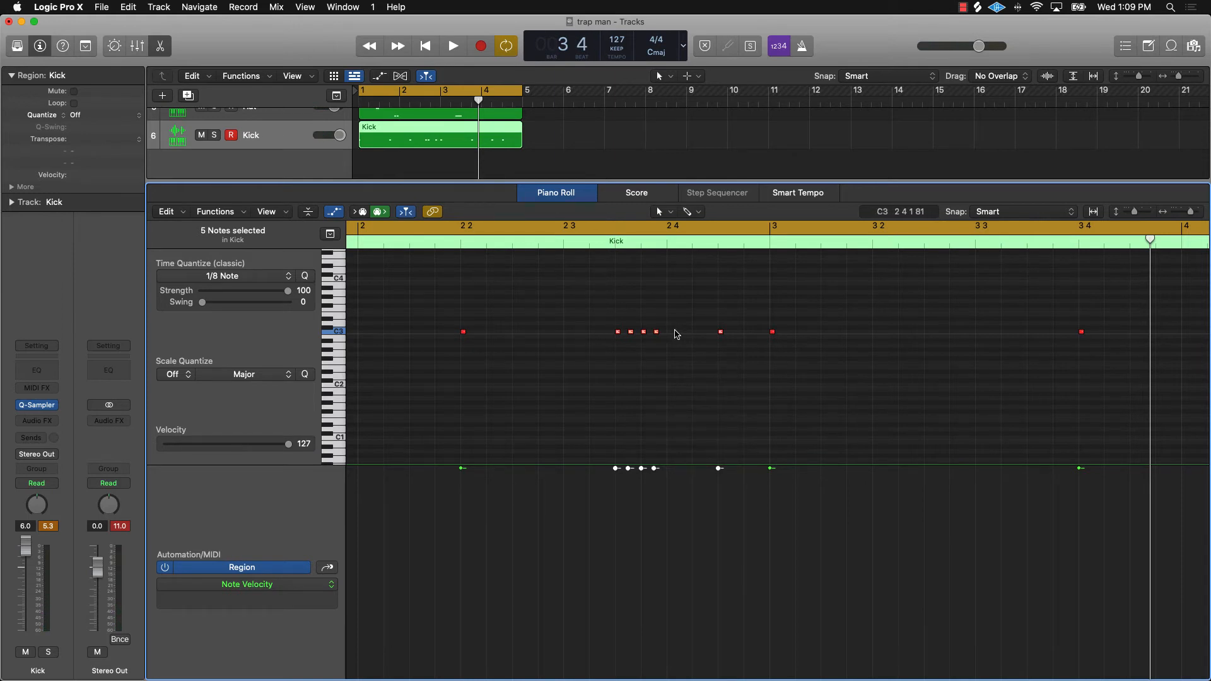
pyautogui.press('space')
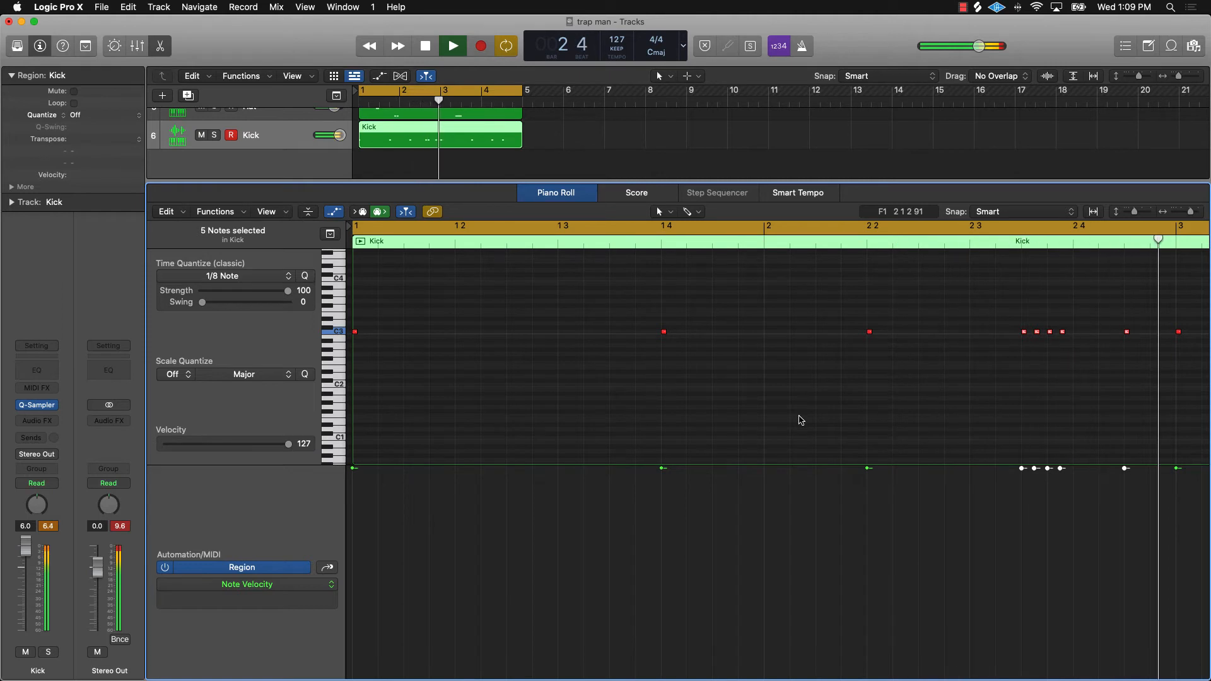
pyautogui.press('space')
# Add C3 kick notes at 2 4 1 and 2 4 2 after the roll, then play from beat 3 of bar 2.
pyautogui.click(1074, 365)
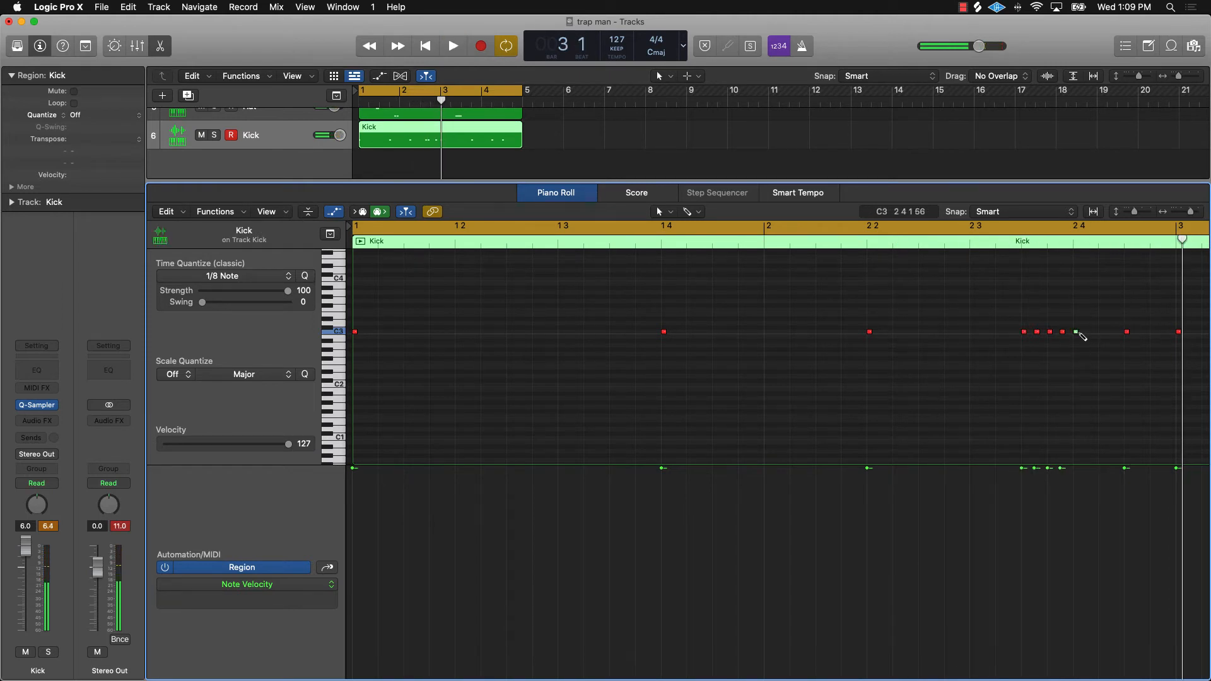
pyautogui.click(1077, 333)
pyautogui.doubleClick(1022, 245)
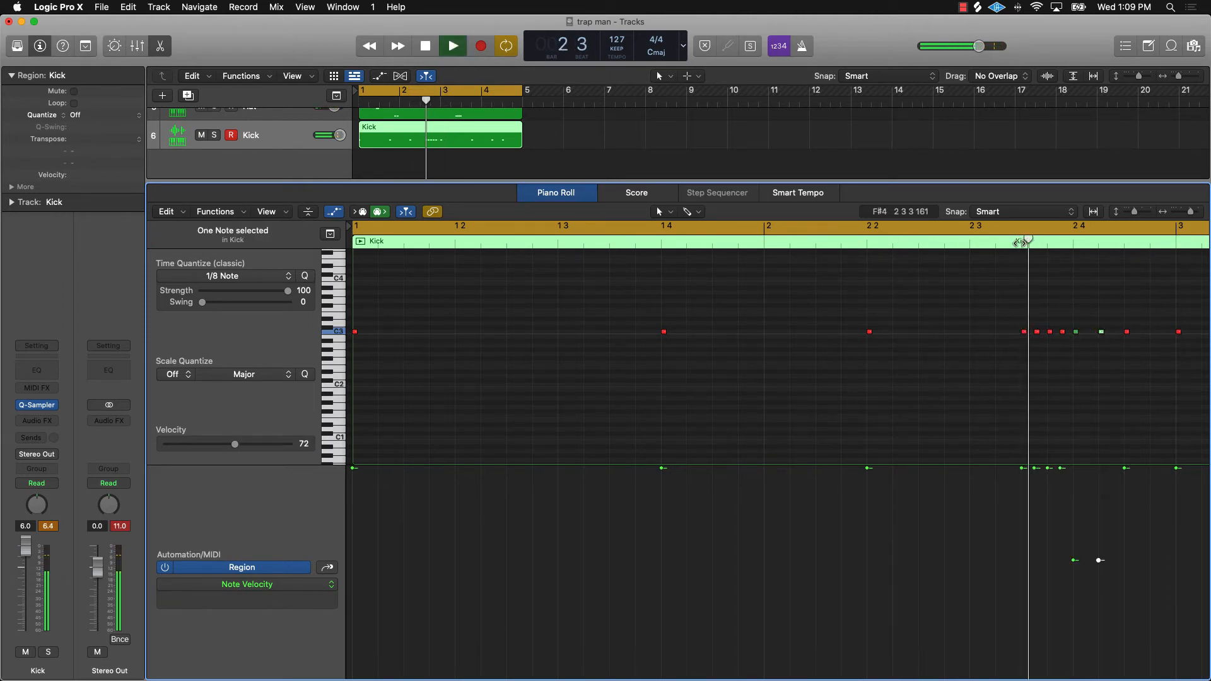
pyautogui.press('space')
pyautogui.click(1071, 381)
pyautogui.press('space')
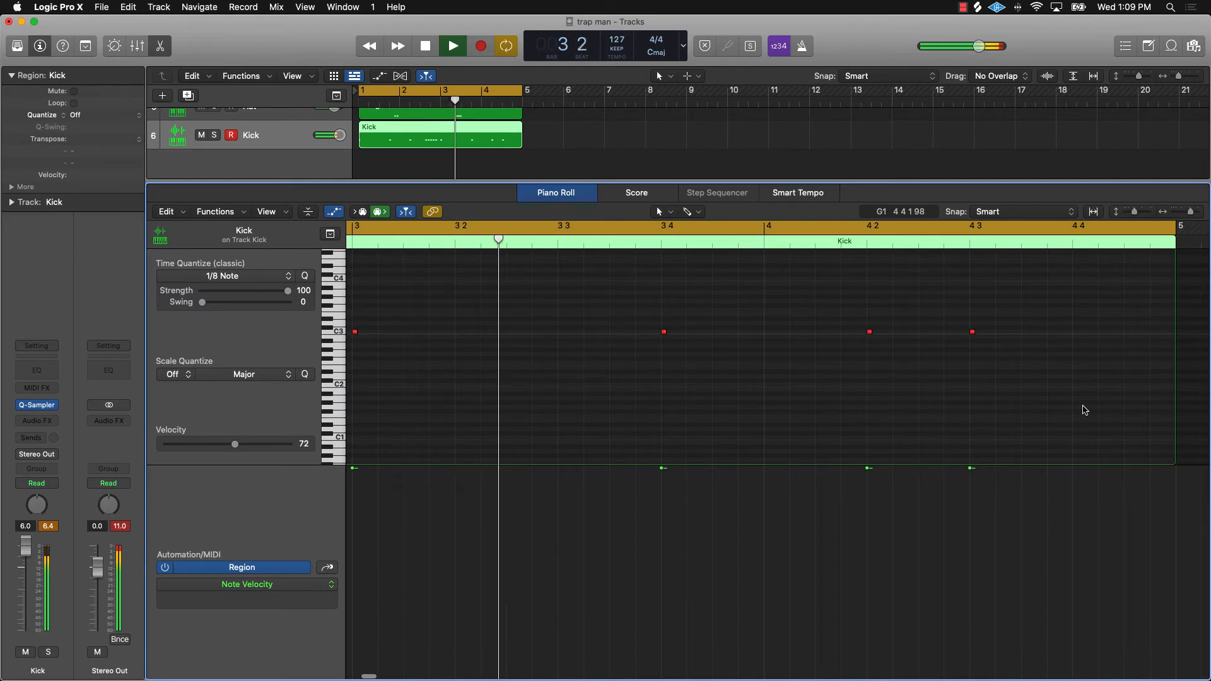
pyautogui.press('space')
# Audition bar 3 and add a C3 kick note at 3 2 3 with its velocity set to 127.
pyautogui.hscroll(-2, 467, 268)
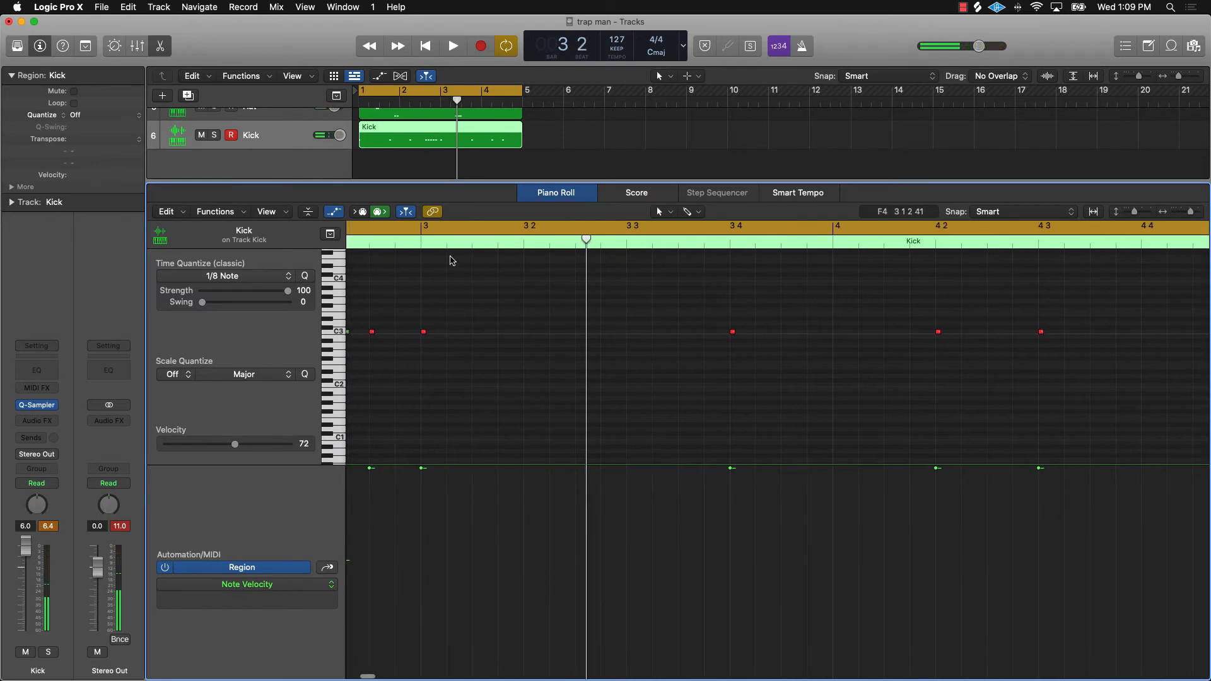
pyautogui.doubleClick(421, 245)
pyautogui.press('space')
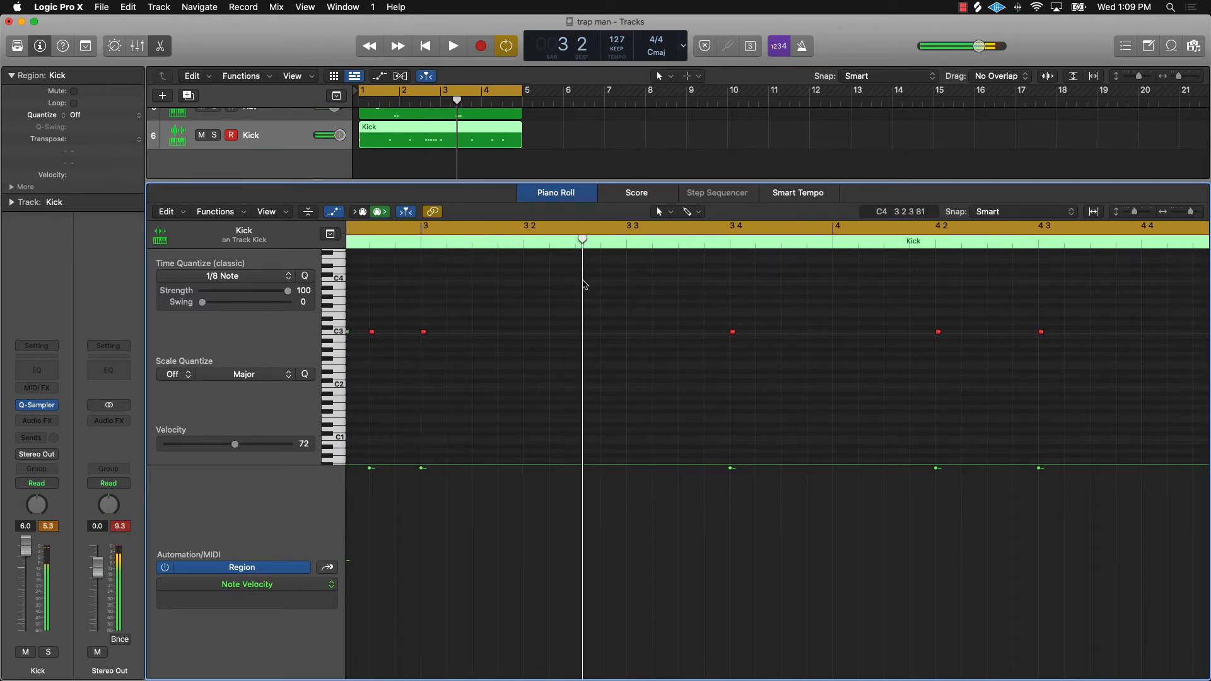
pyautogui.click(579, 333)
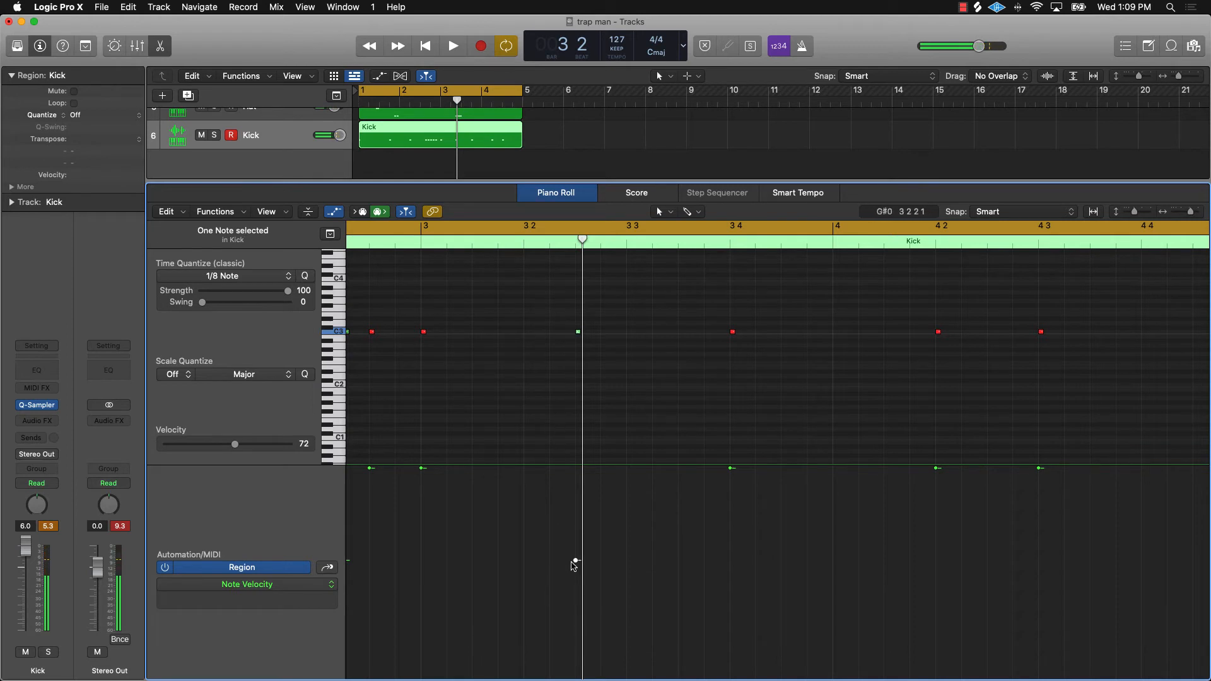
pyautogui.moveTo(578, 560); pyautogui.dragTo(600, 384)
pyautogui.click(600, 384)
pyautogui.click(579, 333)
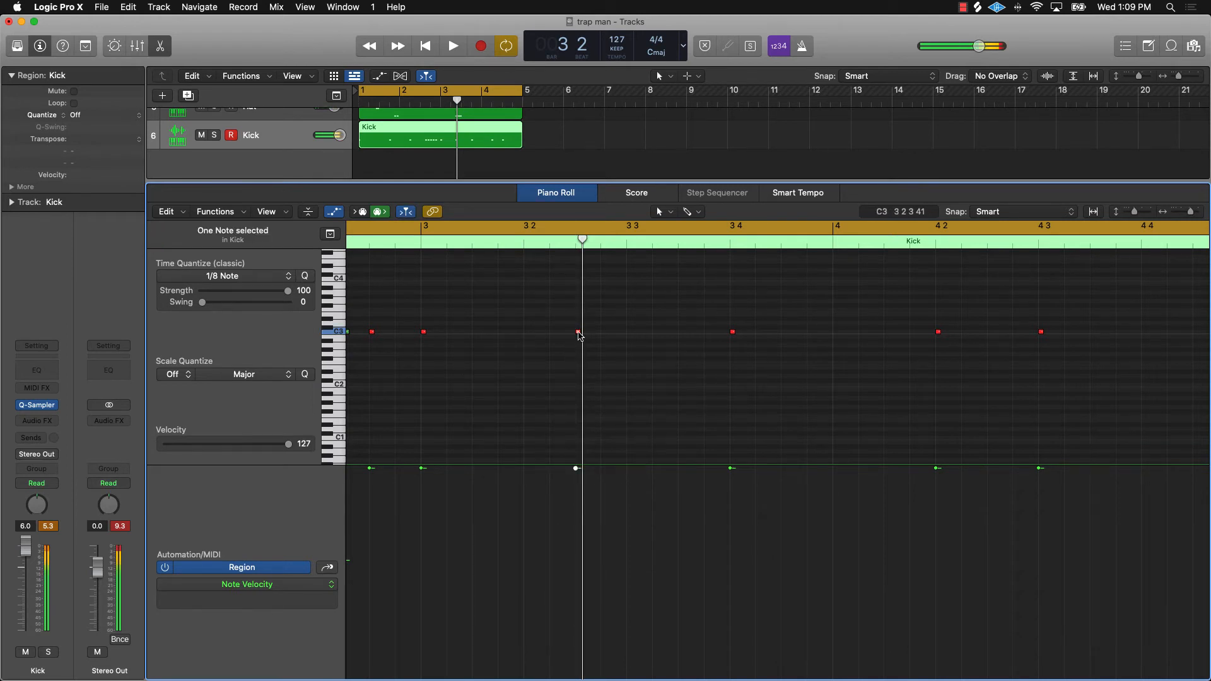
# Add a C3 kick note at 4 1 3 with velocity 127 and play from beat 4 of bar 3.
pyautogui.press('space')
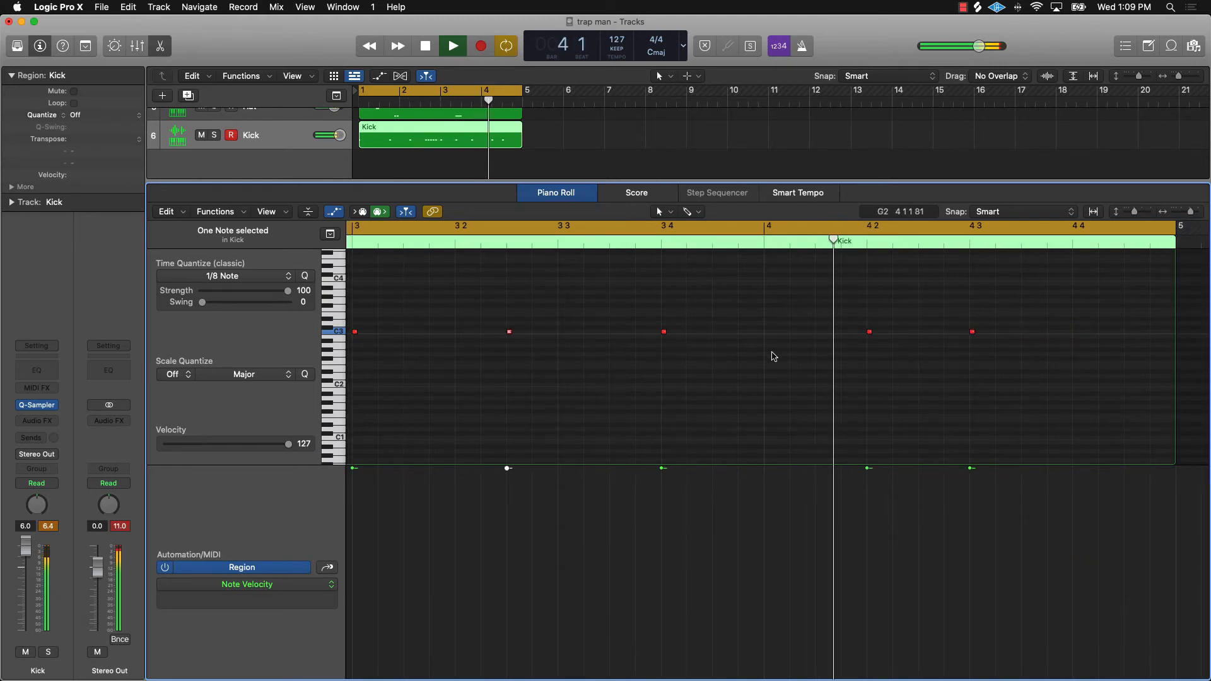
pyautogui.press('space')
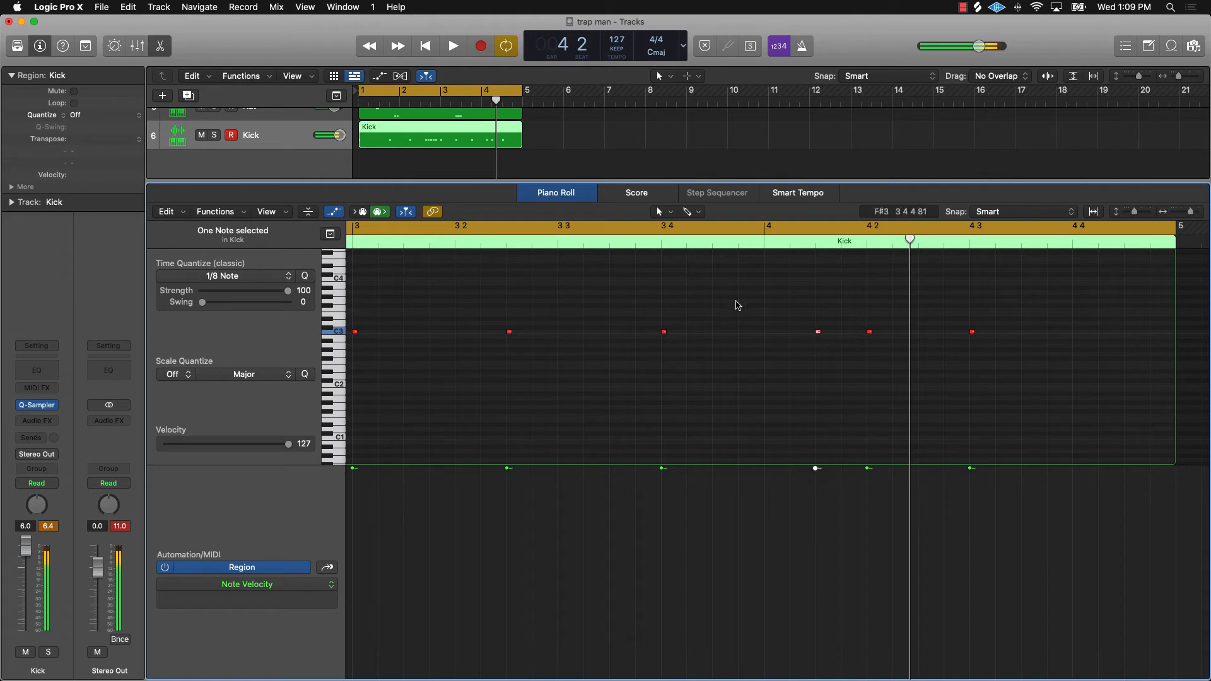
pyautogui.click(659, 244)
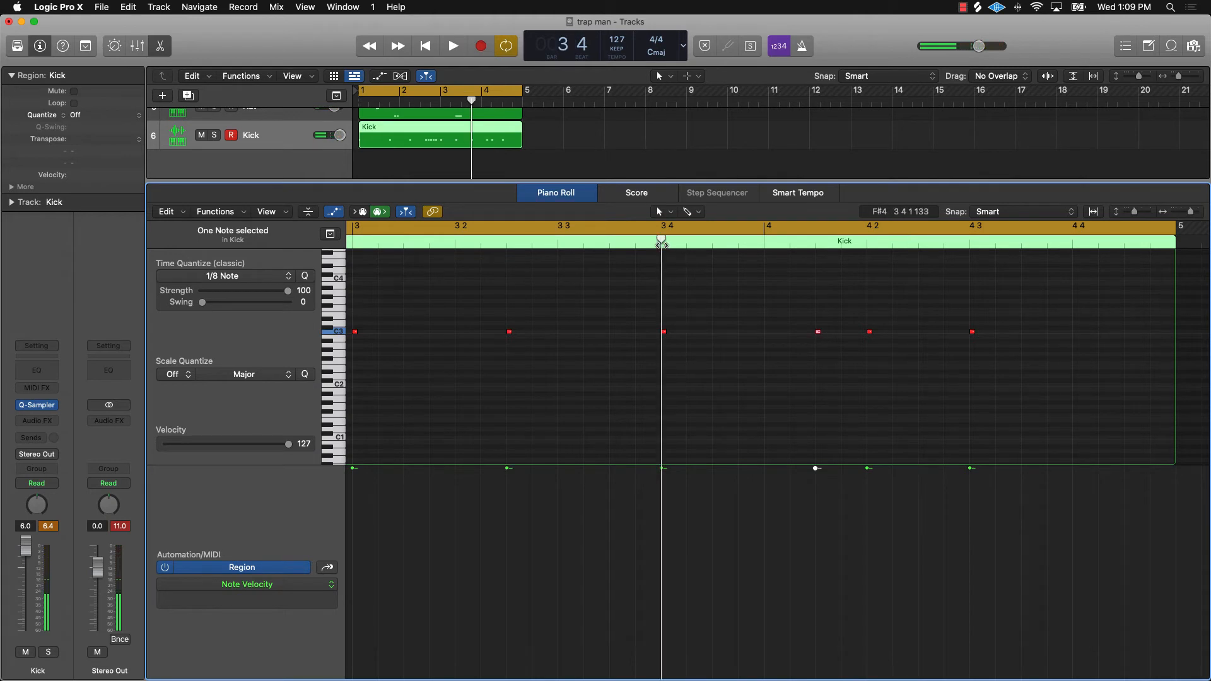
pyautogui.press('space')
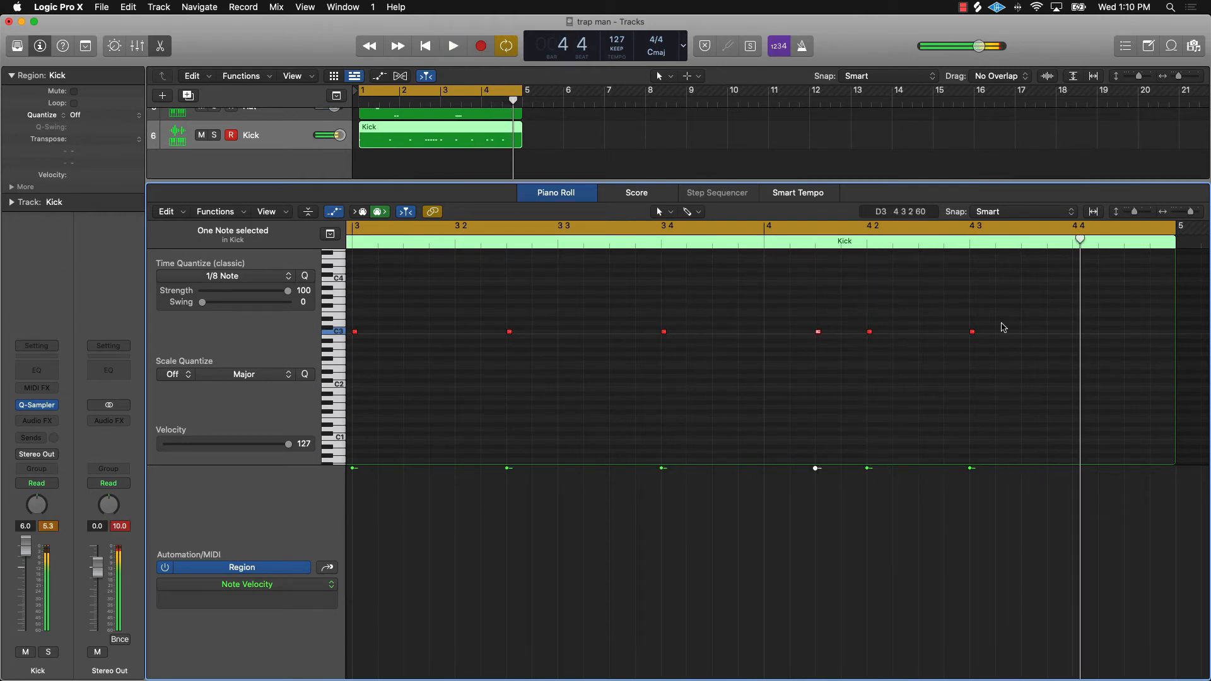
# Copy the four-note kick roll from beat 3 of bar 2 and paste it at 4 4 3.
pyautogui.hscroll(-5, 917, 355)
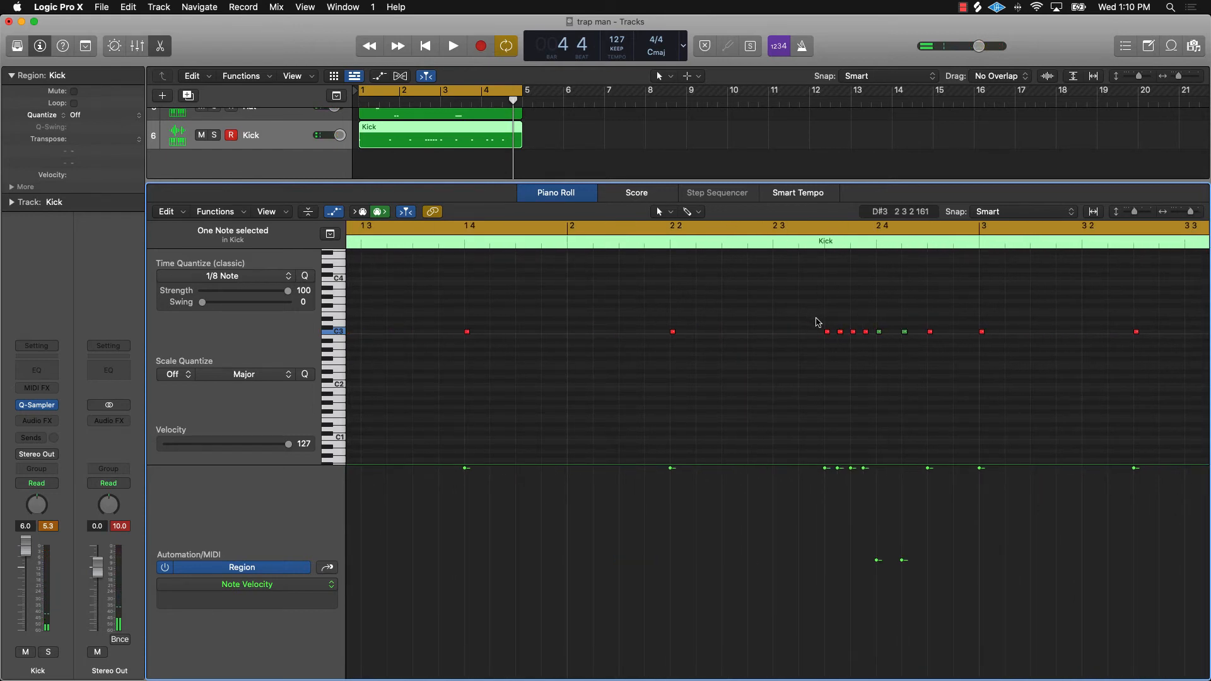
pyautogui.moveTo(817, 321); pyautogui.dragTo(869, 350)
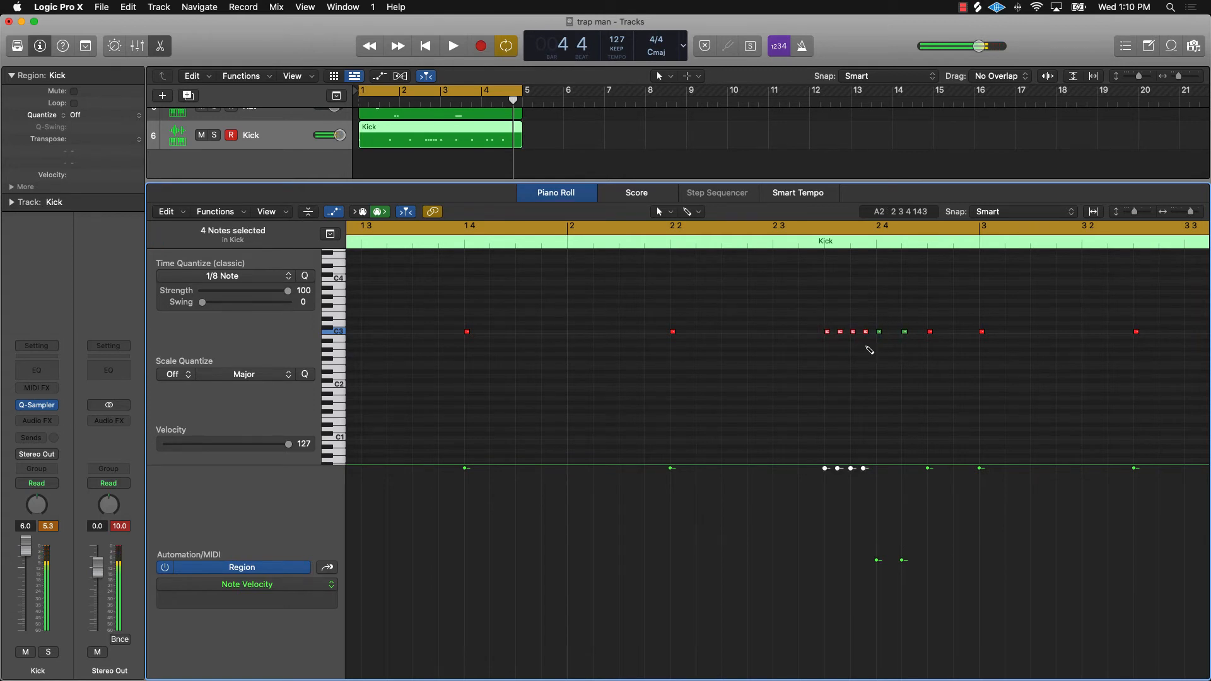
pyautogui.hscroll(10, 865, 346)
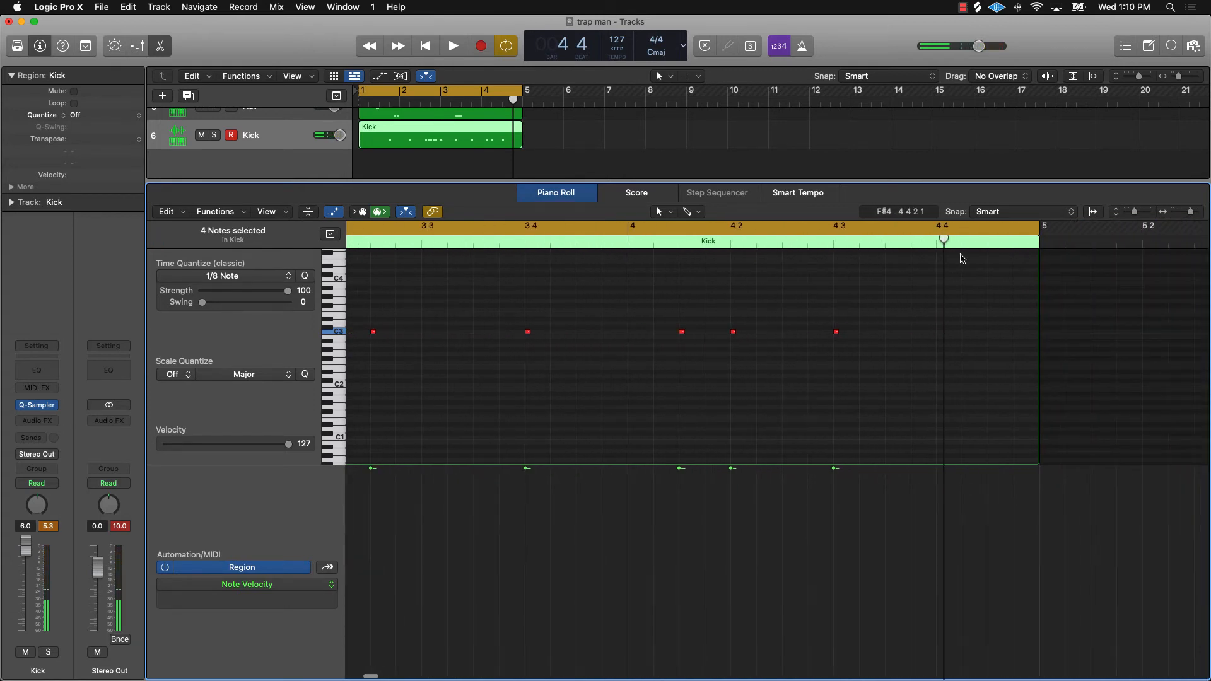
pyautogui.click(988, 246)
pyautogui.press('super+v')
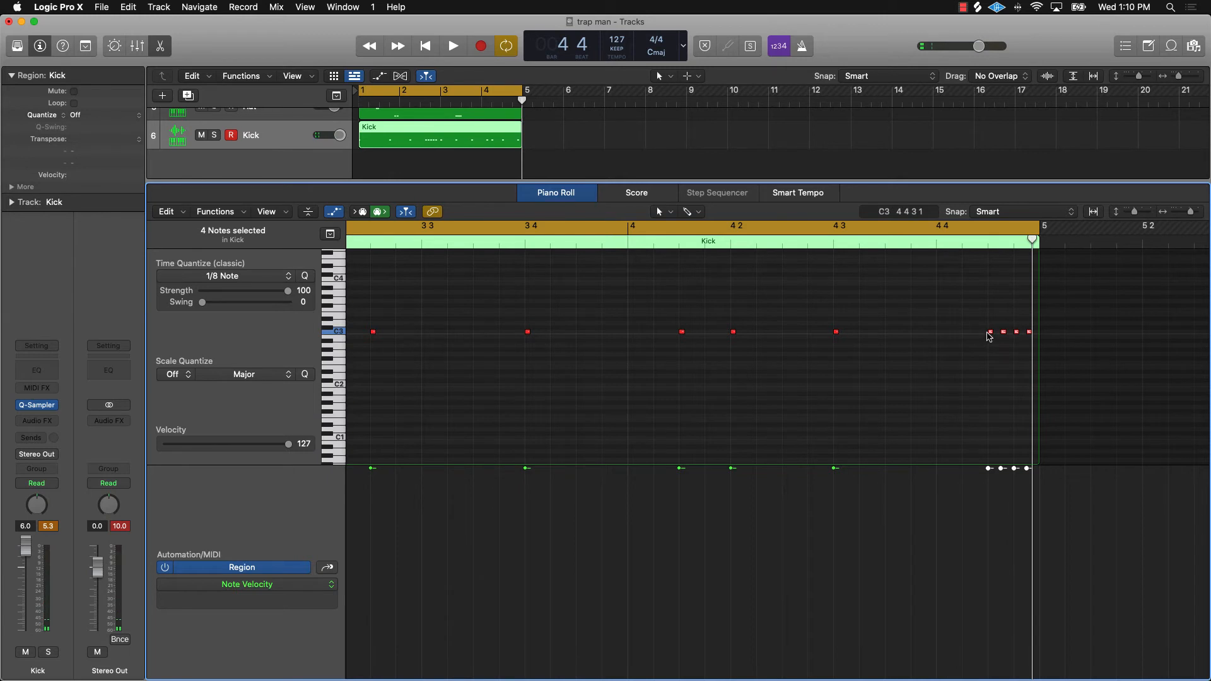
pyautogui.click(776, 300)
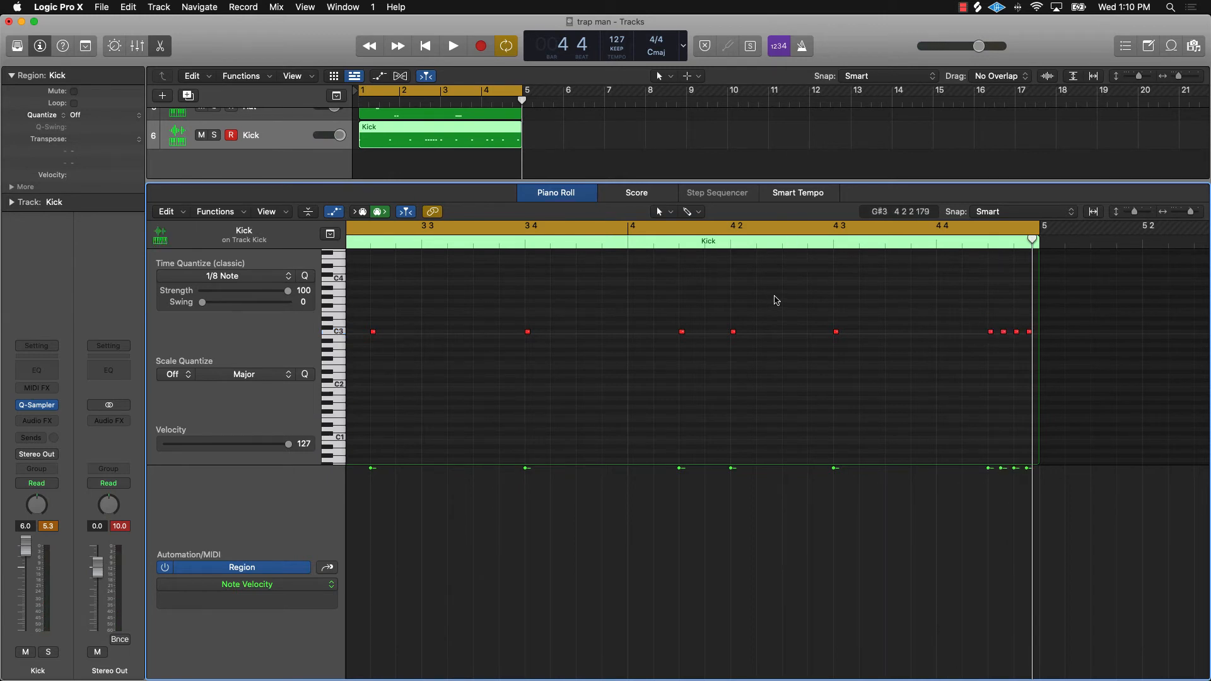
# Play back the kick pattern and mute the last three notes of the kick roll at the end of bar 4.
pyautogui.press('space')
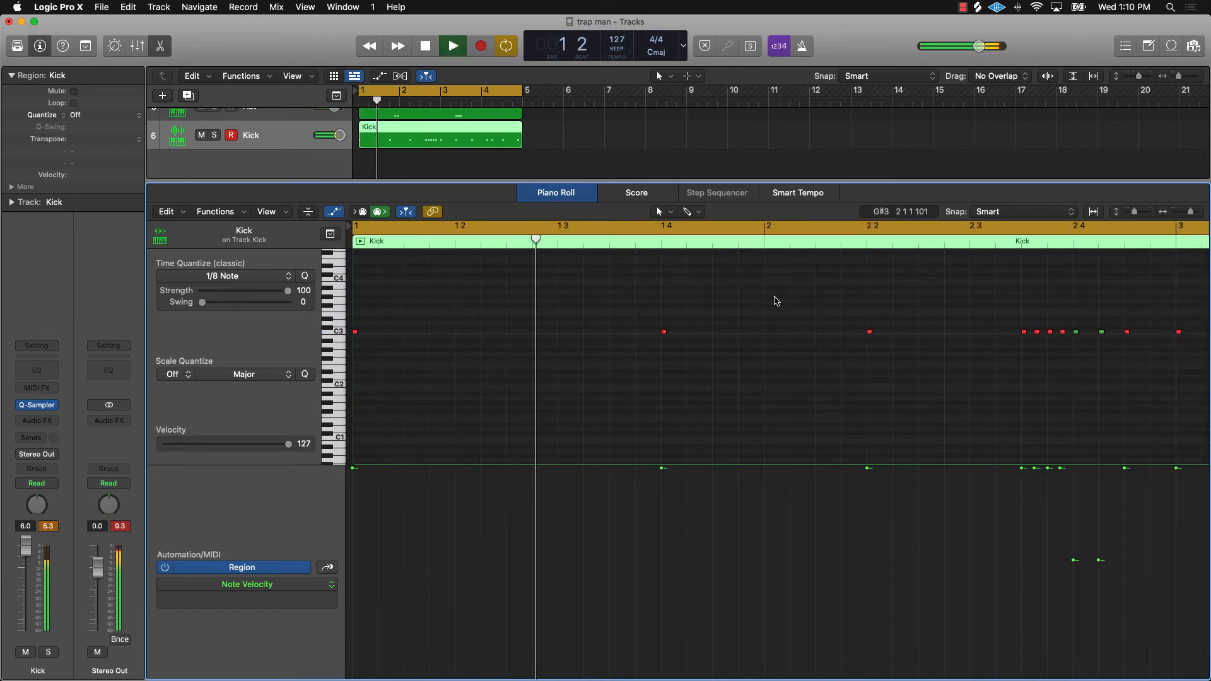
pyautogui.press('z')
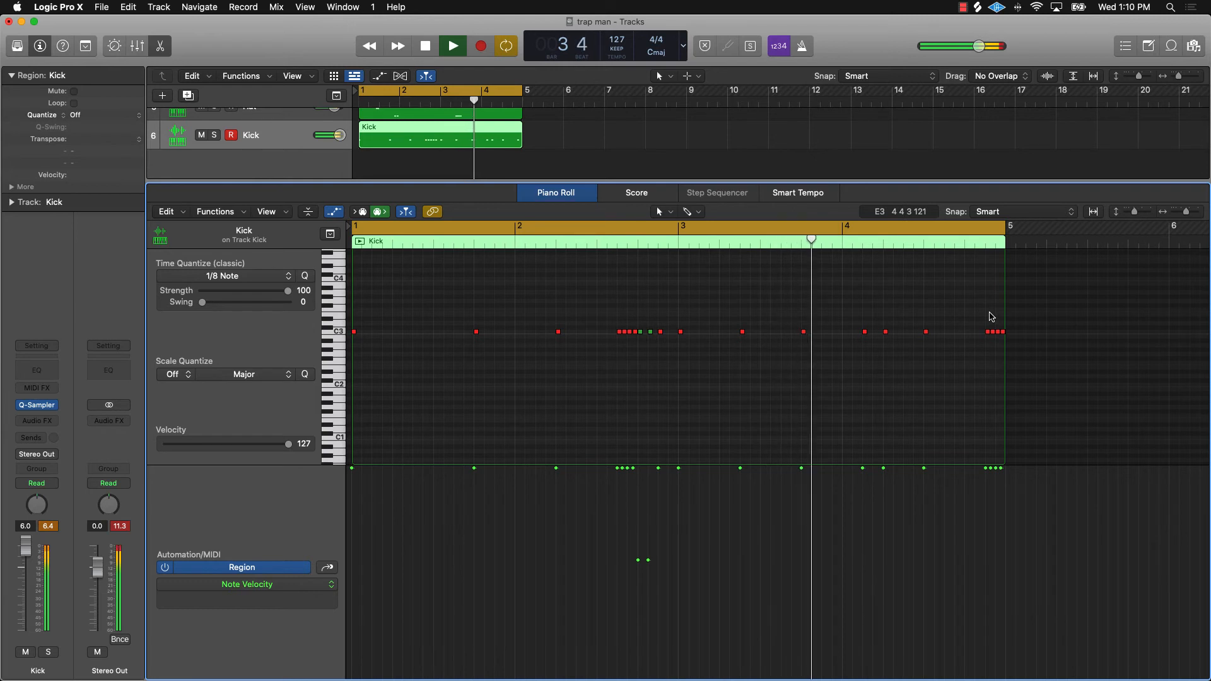
pyautogui.moveTo(991, 322); pyautogui.dragTo(1012, 346)
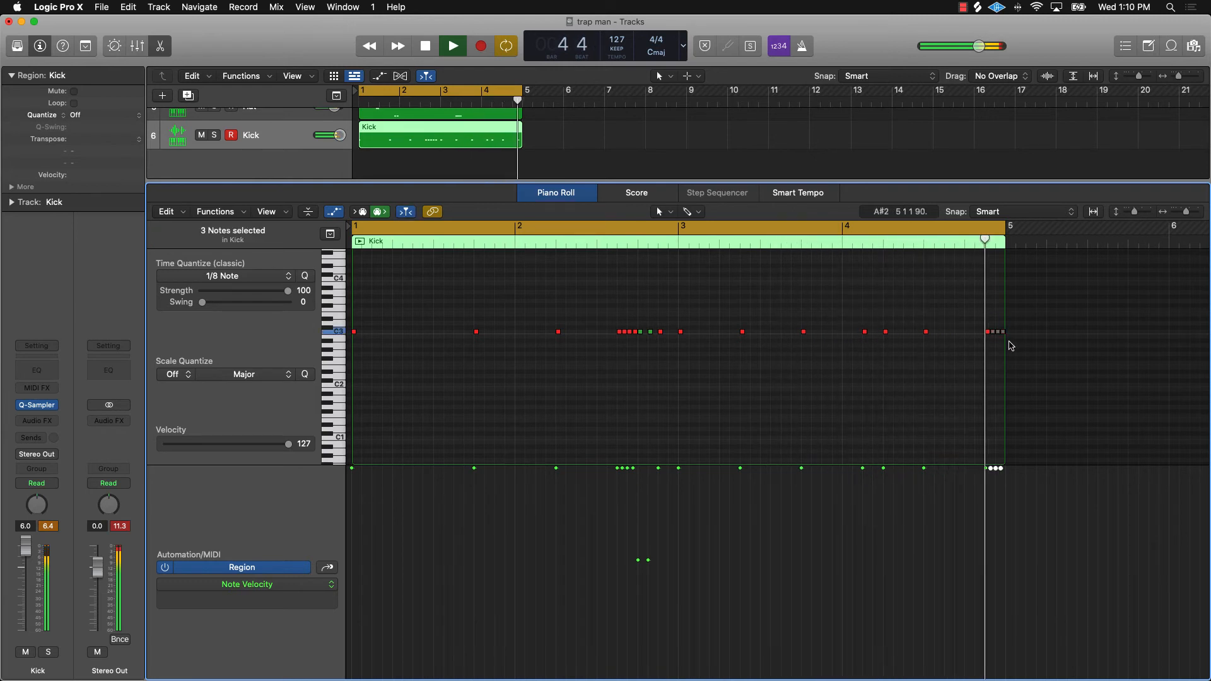
pyautogui.hotkey('ctrl', 'm')
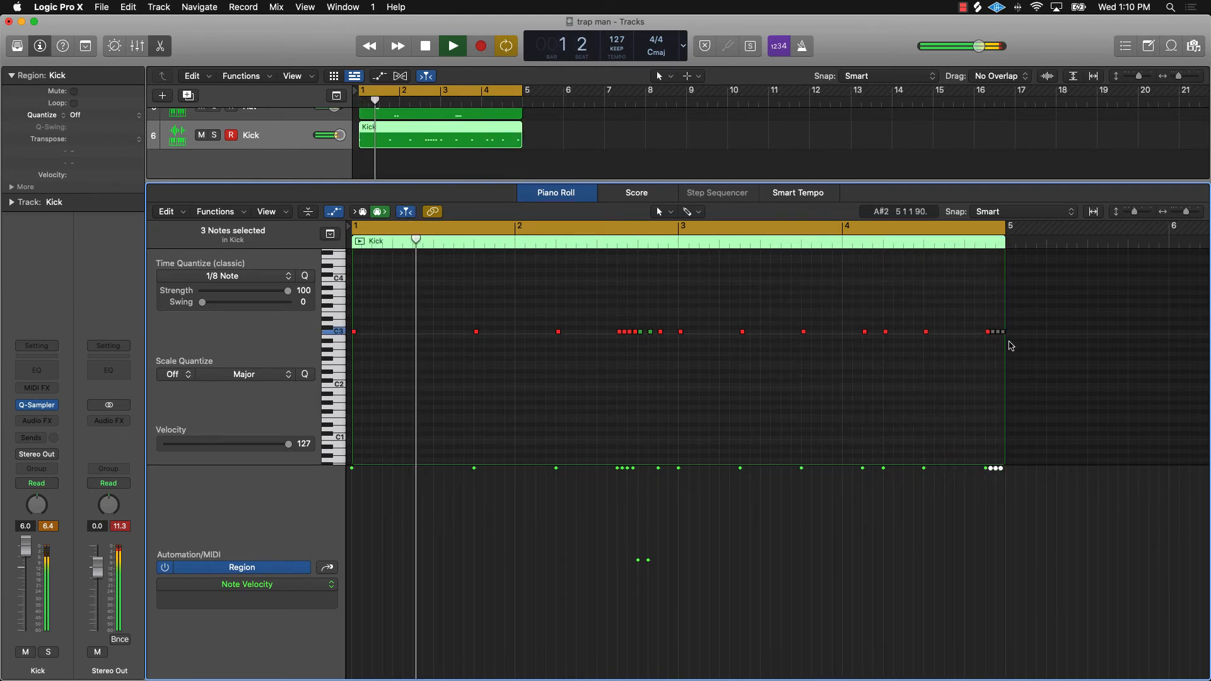
pyautogui.press('space')
# Close the Piano Roll and move the Kick track directly above the Clap track.
pyautogui.hscroll(1, 898, 369)
pyautogui.click(898, 369)
pyautogui.press('p')
pyautogui.click(483, 323)
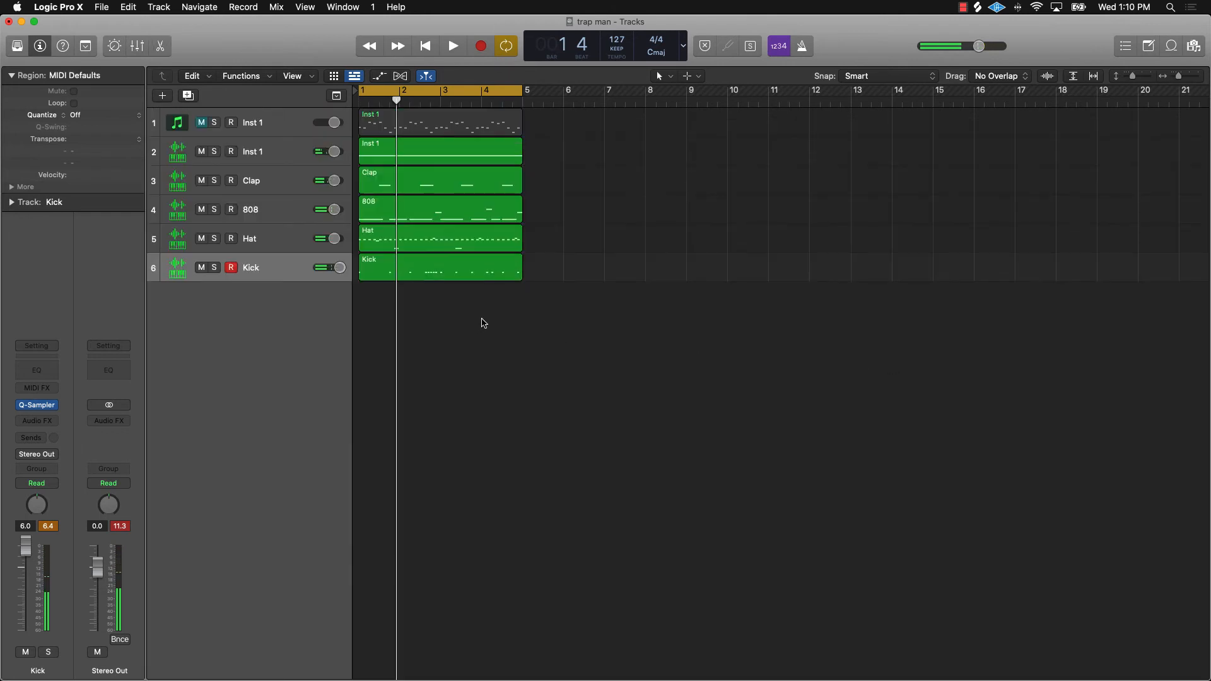
pyautogui.moveTo(271, 280); pyautogui.dragTo(269, 182)
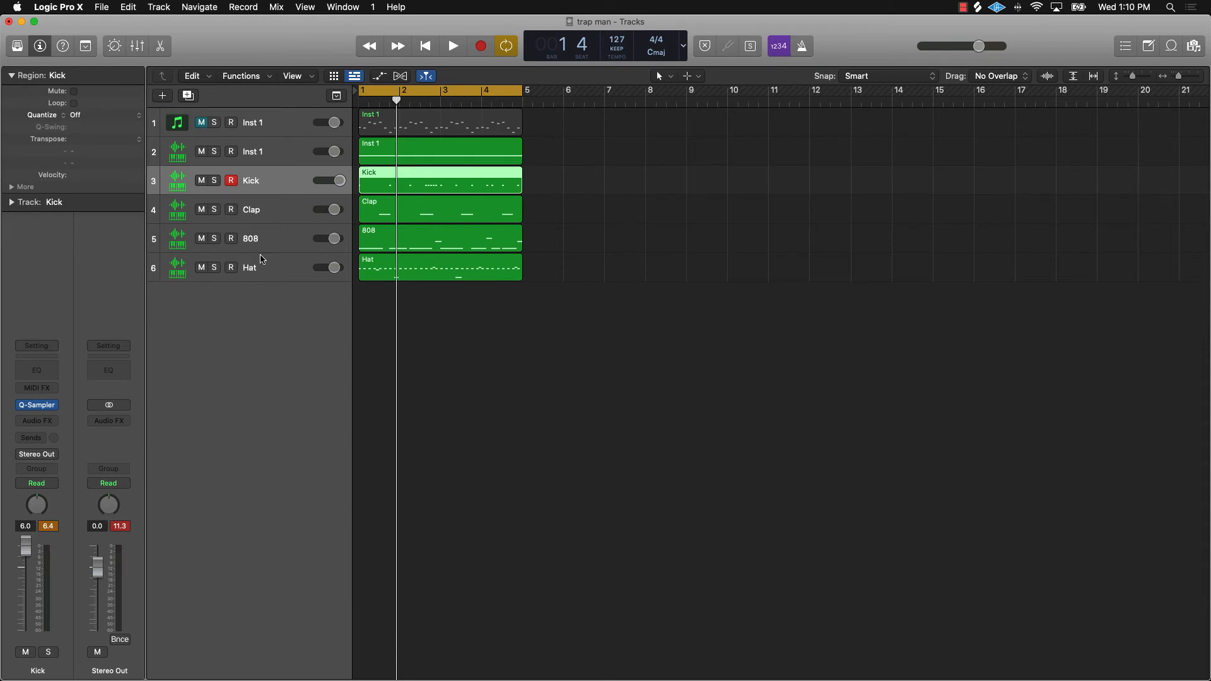
# Create a software instrument track with Quick Sampler below Kick and load the Open hat preset.
pyautogui.click(165, 96)
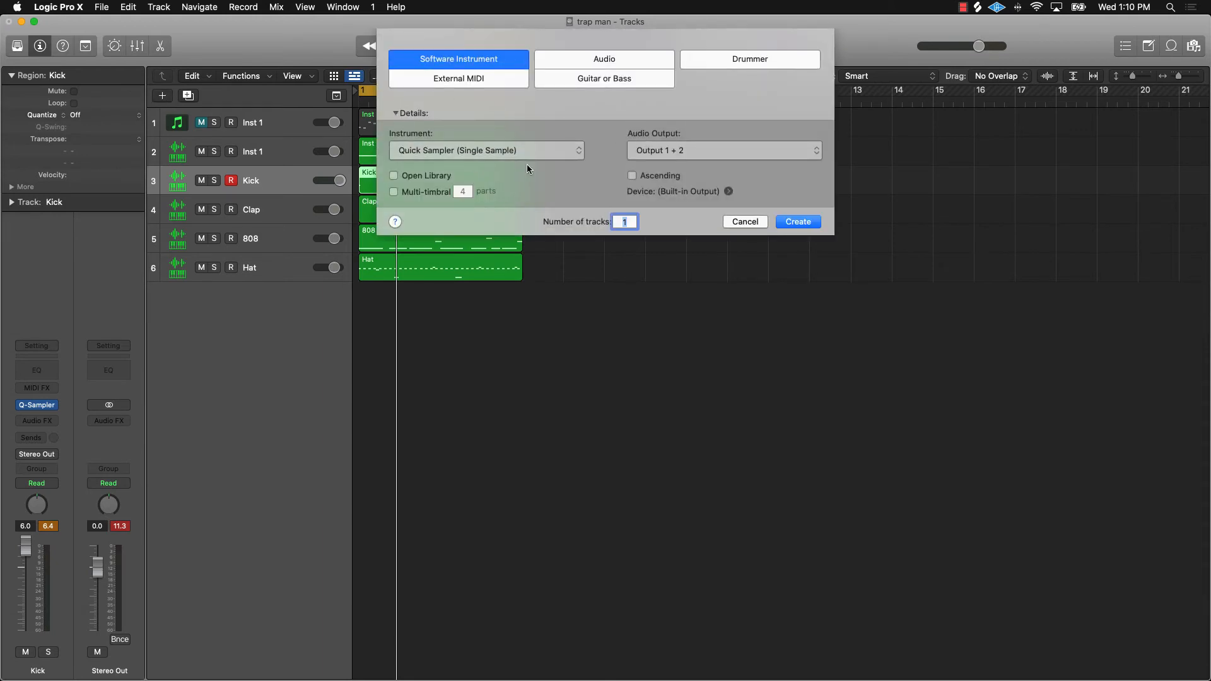
pyautogui.press('Return')
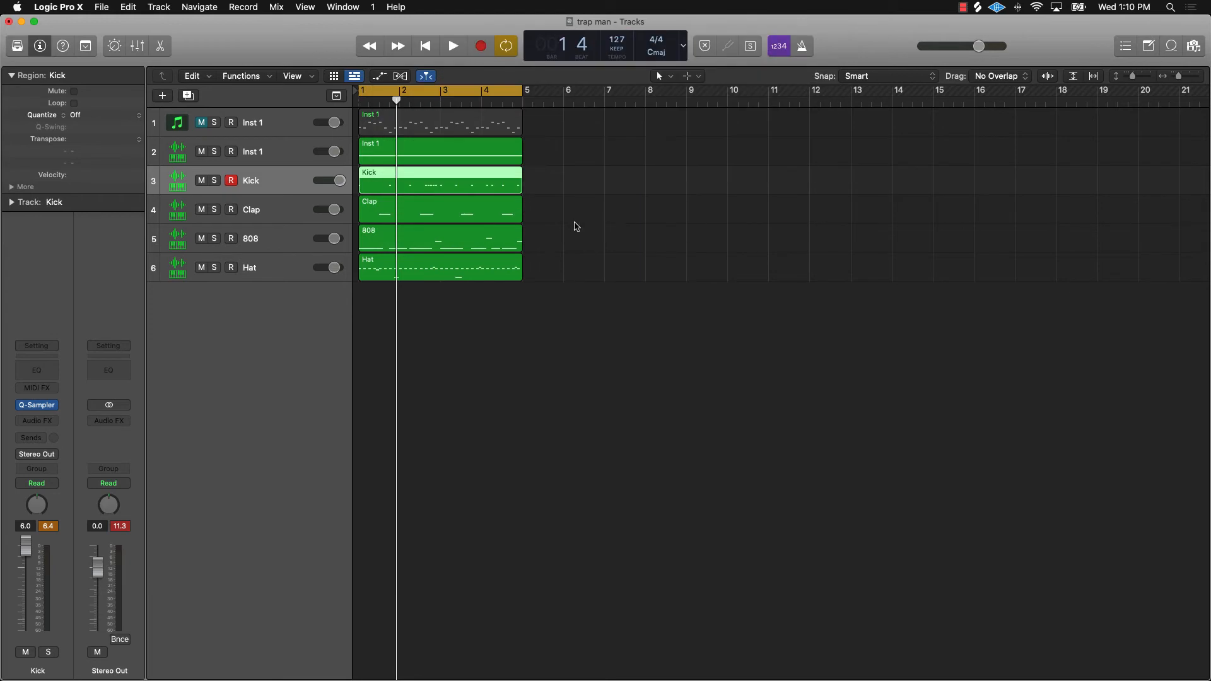
pyautogui.click(483, 195)
pyautogui.scroll(-10, 463, 424)
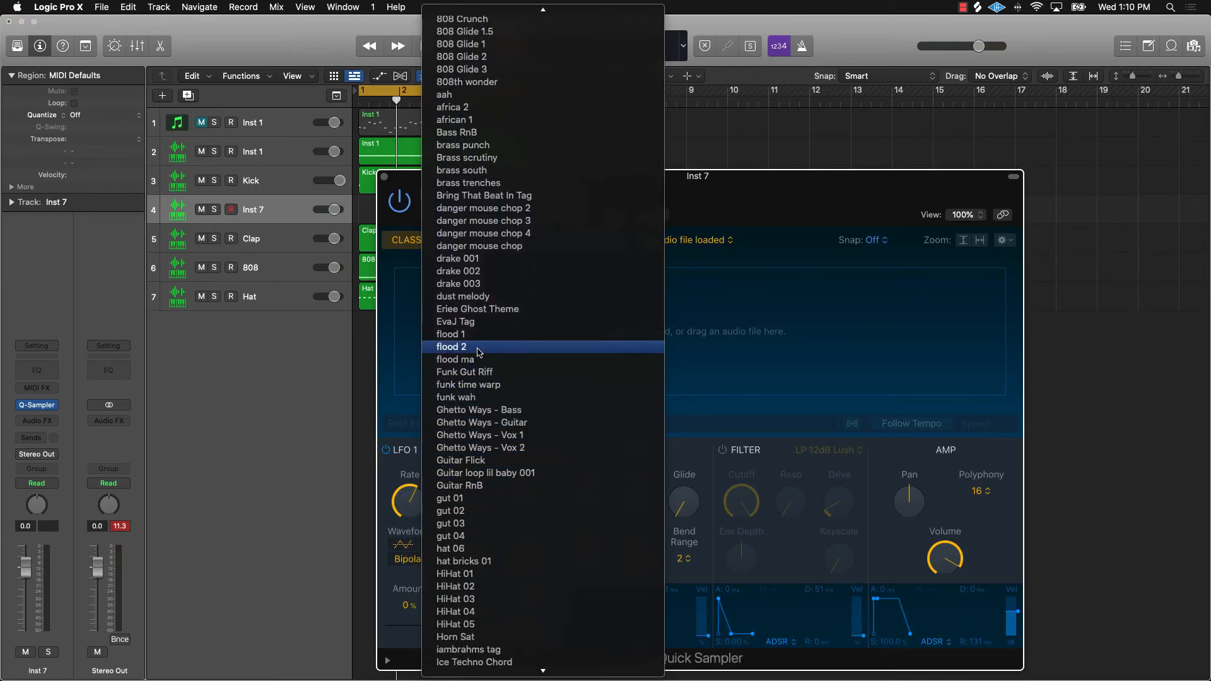
pyautogui.scroll(-5, 467, 467)
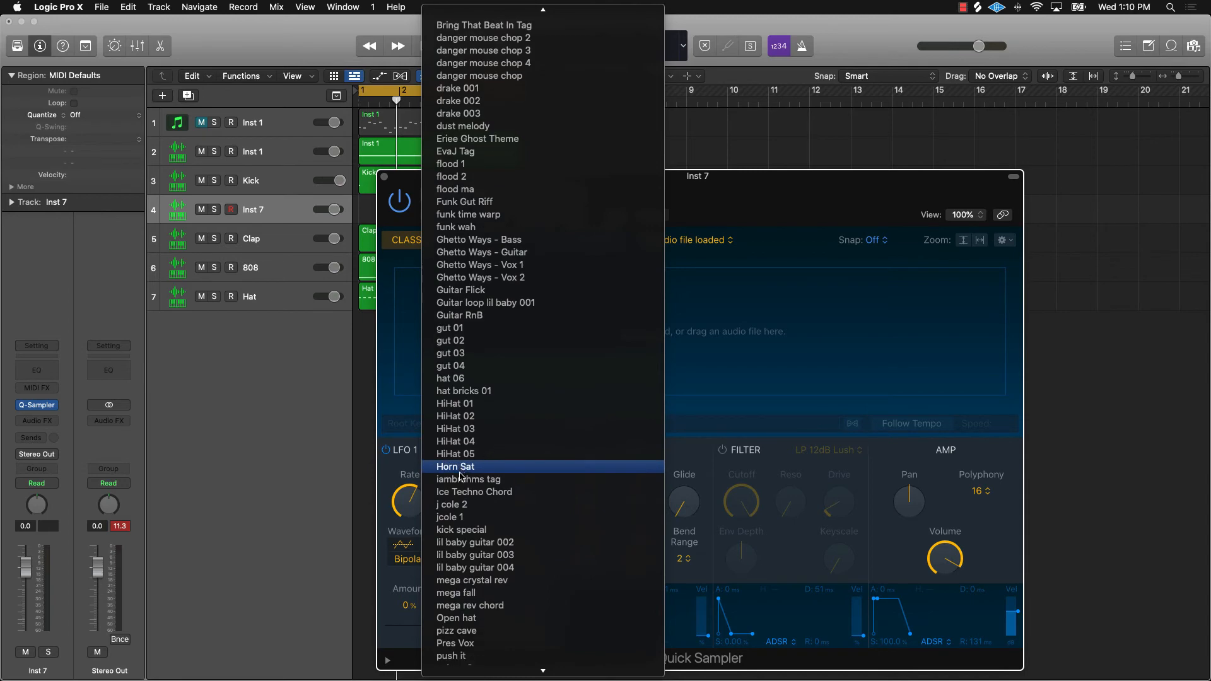
pyautogui.click(457, 618)
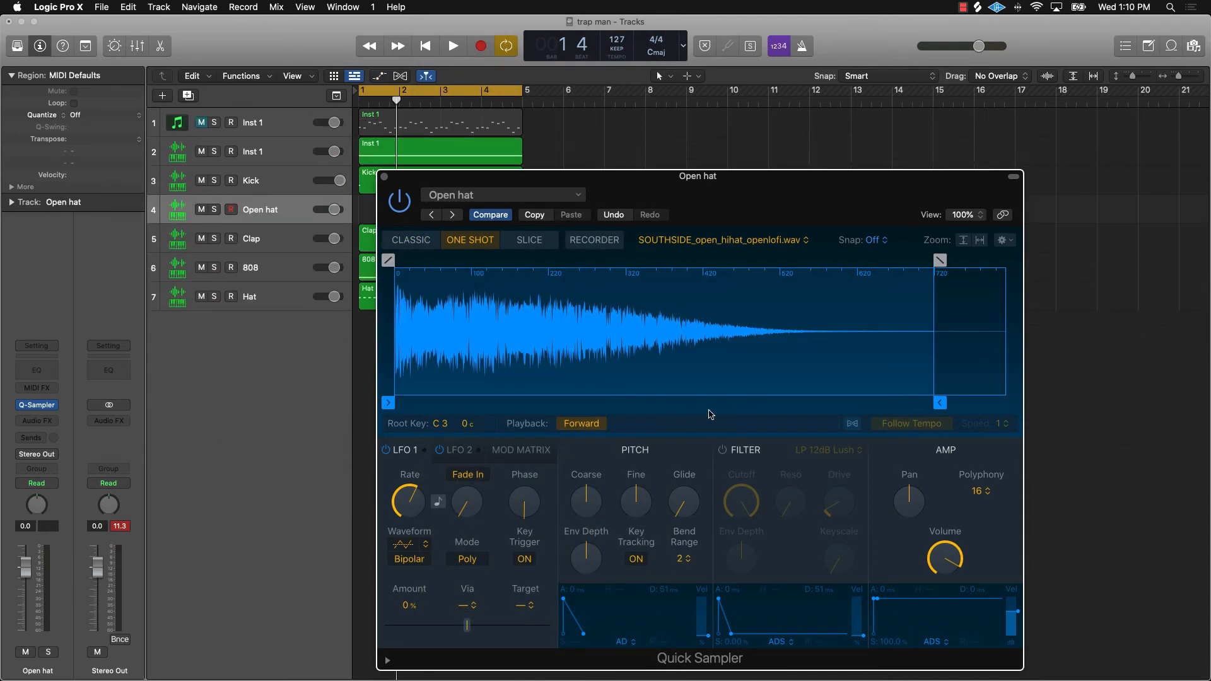
# Audition the open hat with Musical Typing in octaves C3 and C2, and move the sampler window clear of the tracks.
pyautogui.press('super+k')
pyautogui.press('k')
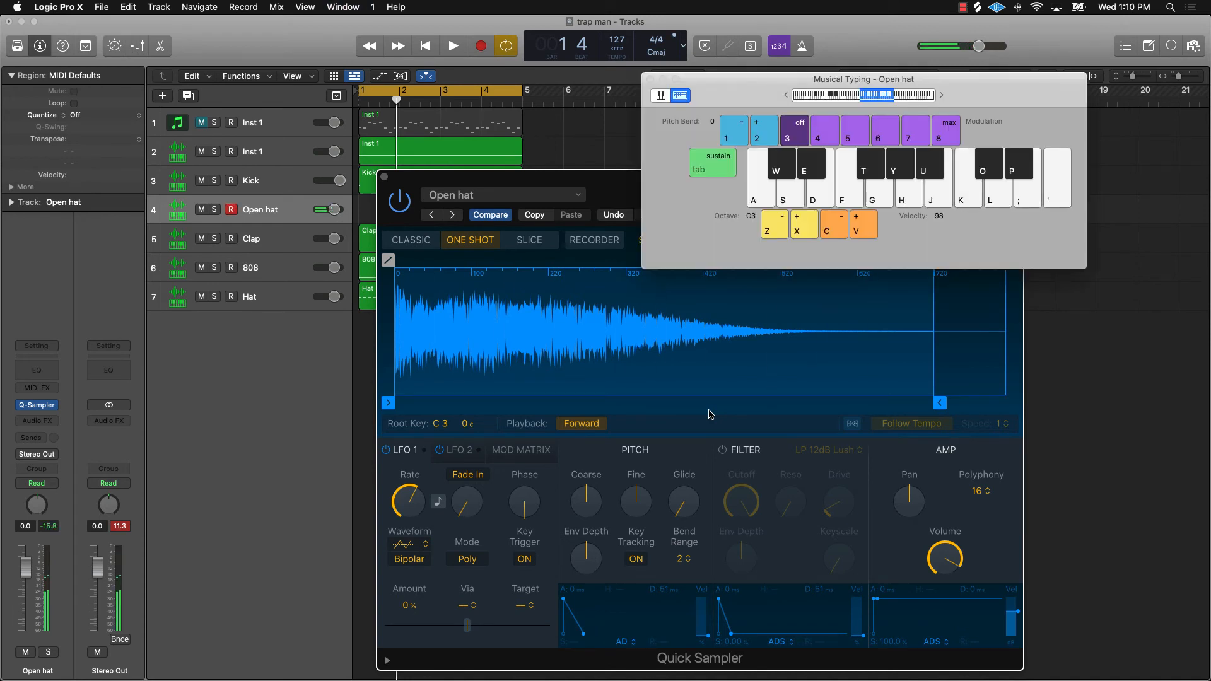
pyautogui.press('f')
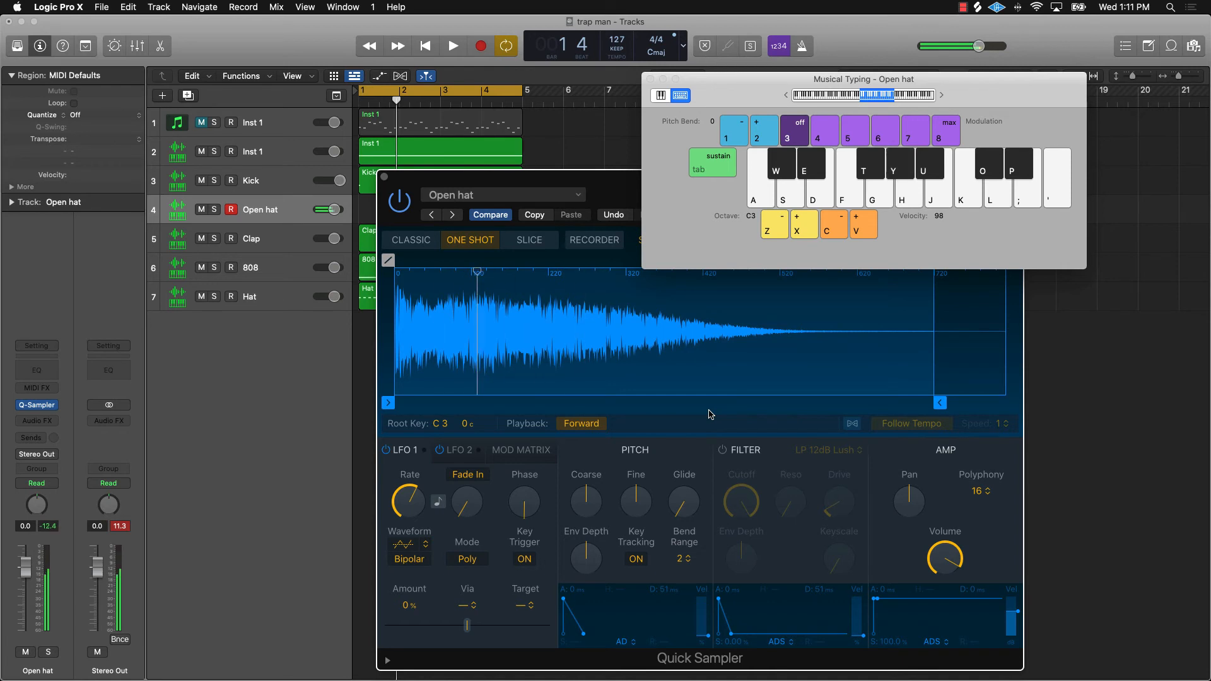
pyautogui.press('z')
pyautogui.press('y')
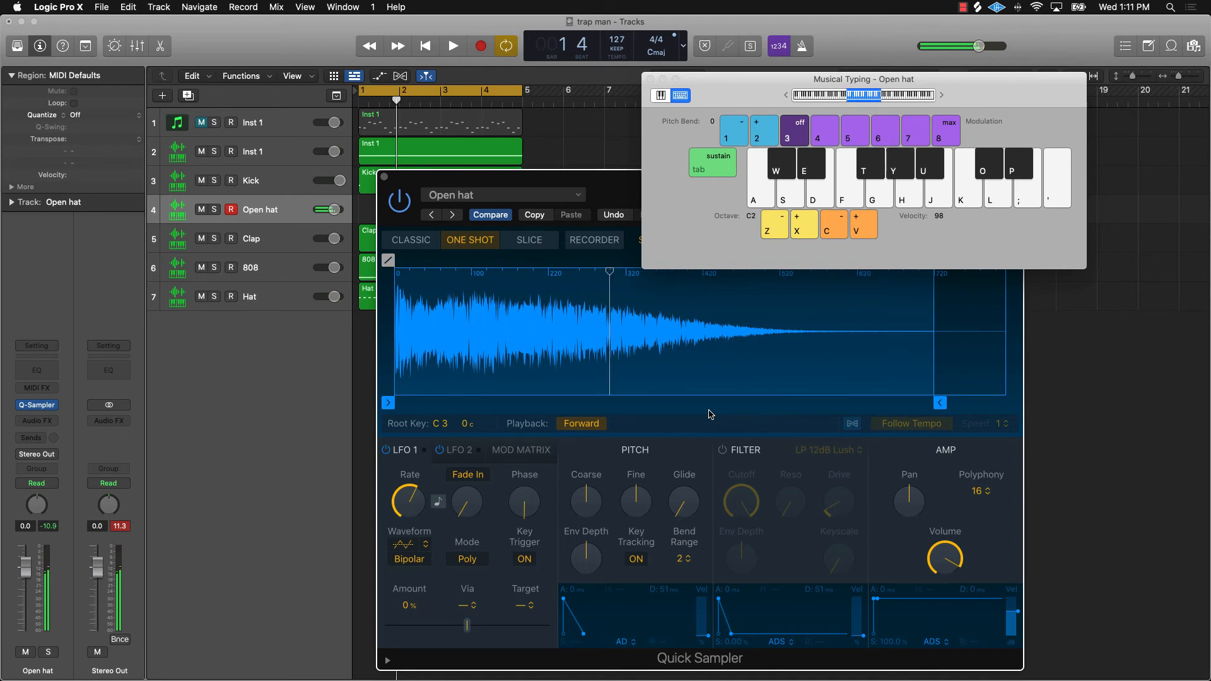
pyautogui.press('x')
pyautogui.press('y')
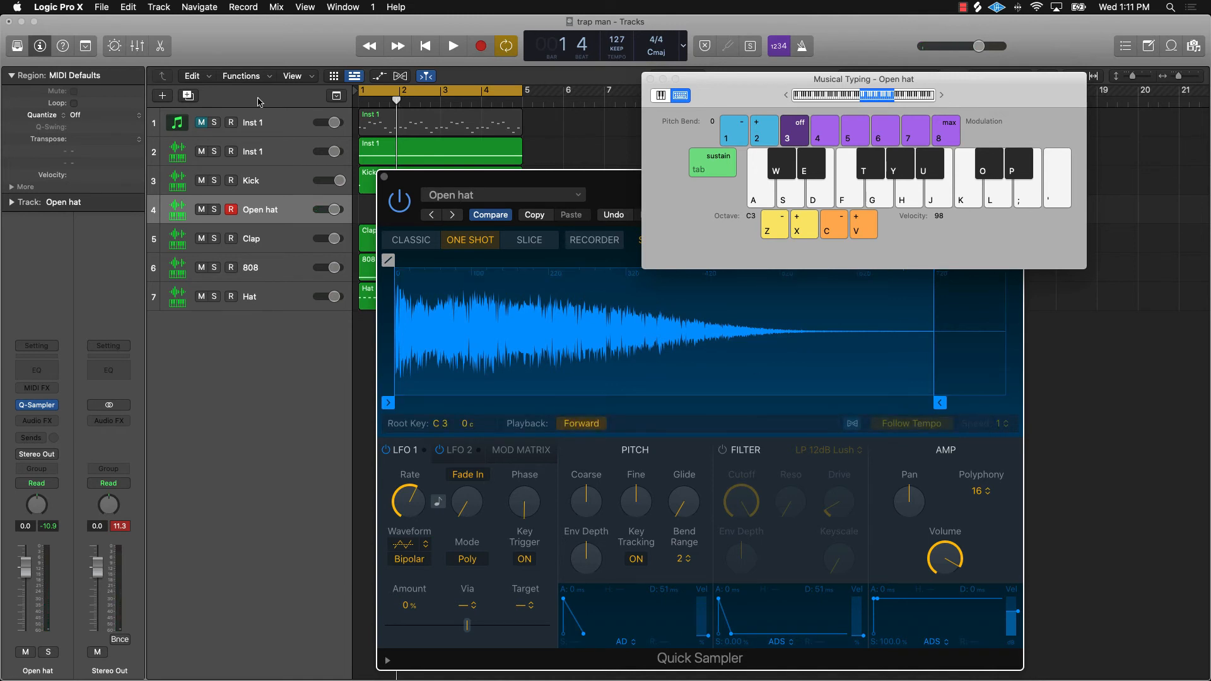
pyautogui.moveTo(401, 180); pyautogui.dragTo(385, 328)
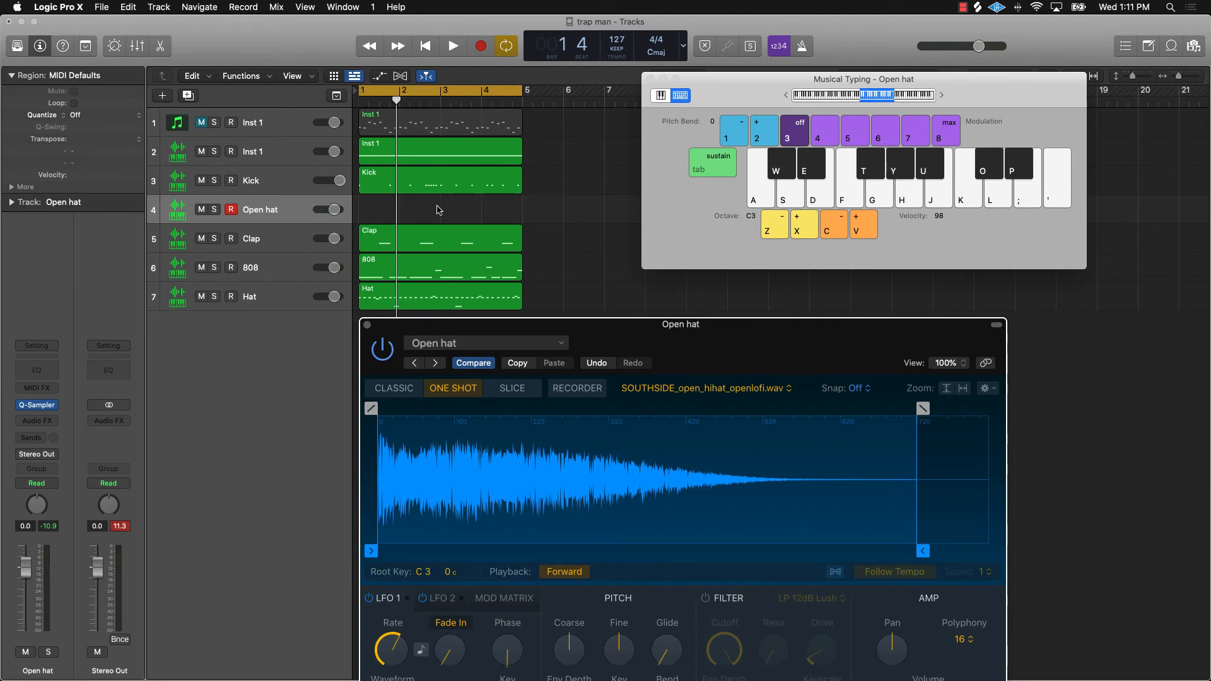
pyautogui.press('y')
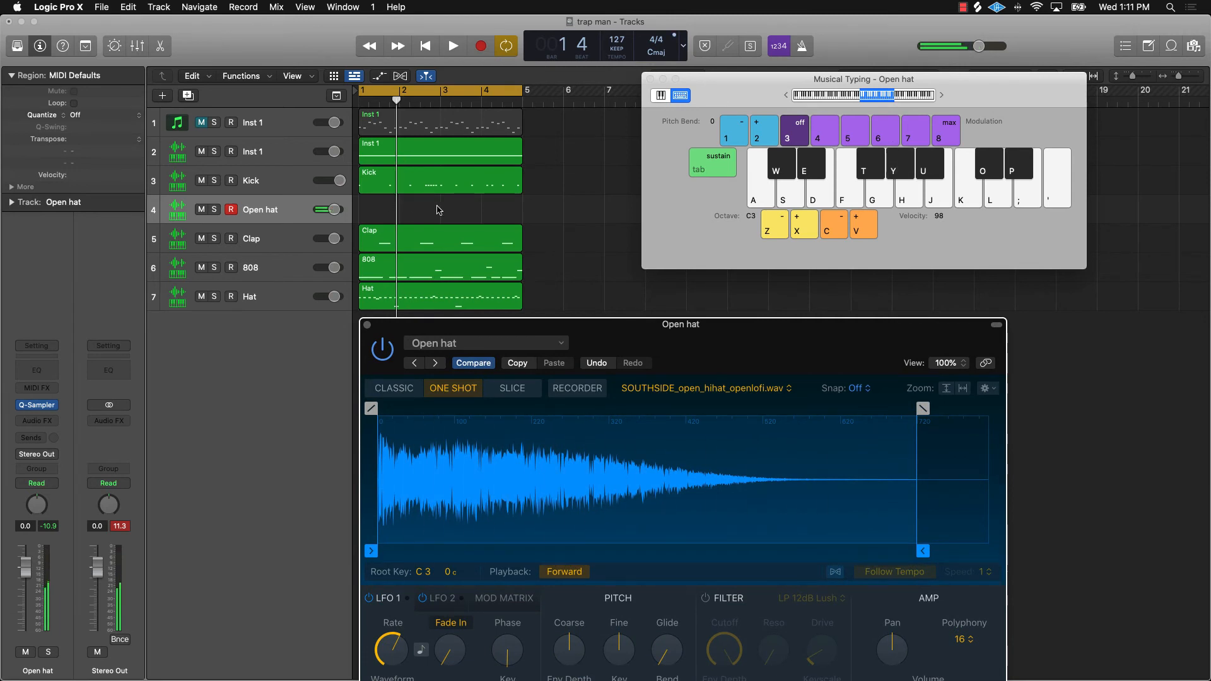
# Record three open hat hits in bars 1, 2 and 4 of the loop, then close Musical Typing and the sampler window.
pyautogui.press('space')
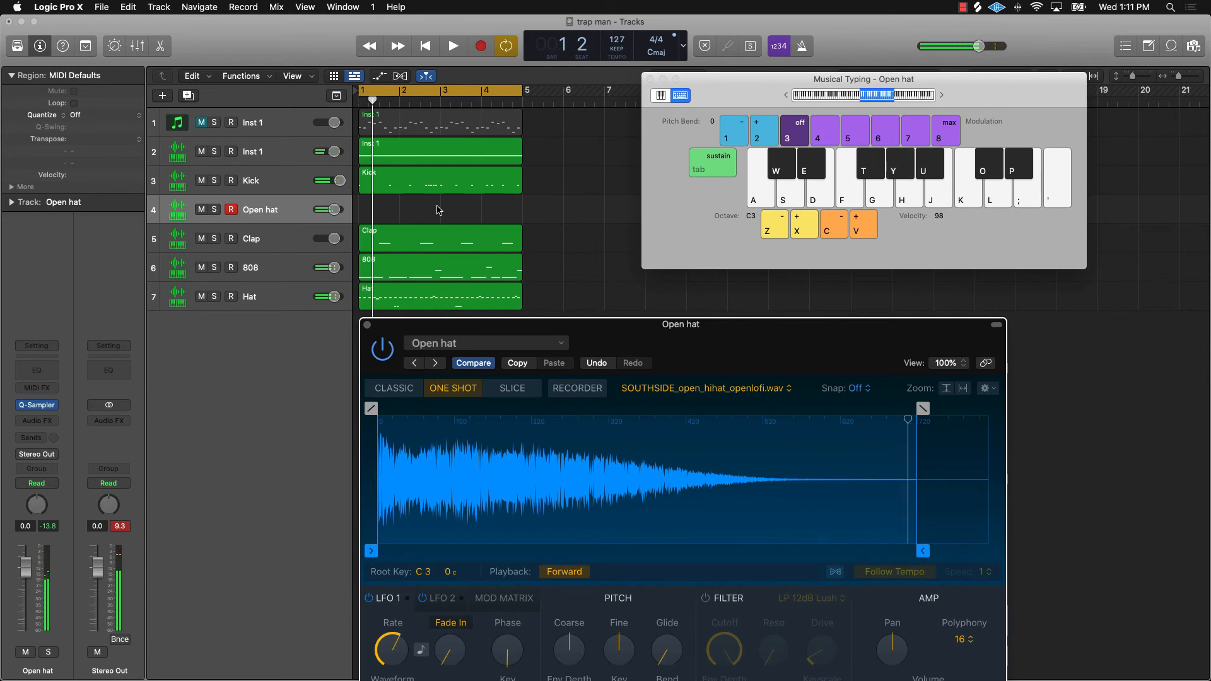
pyautogui.press('r')
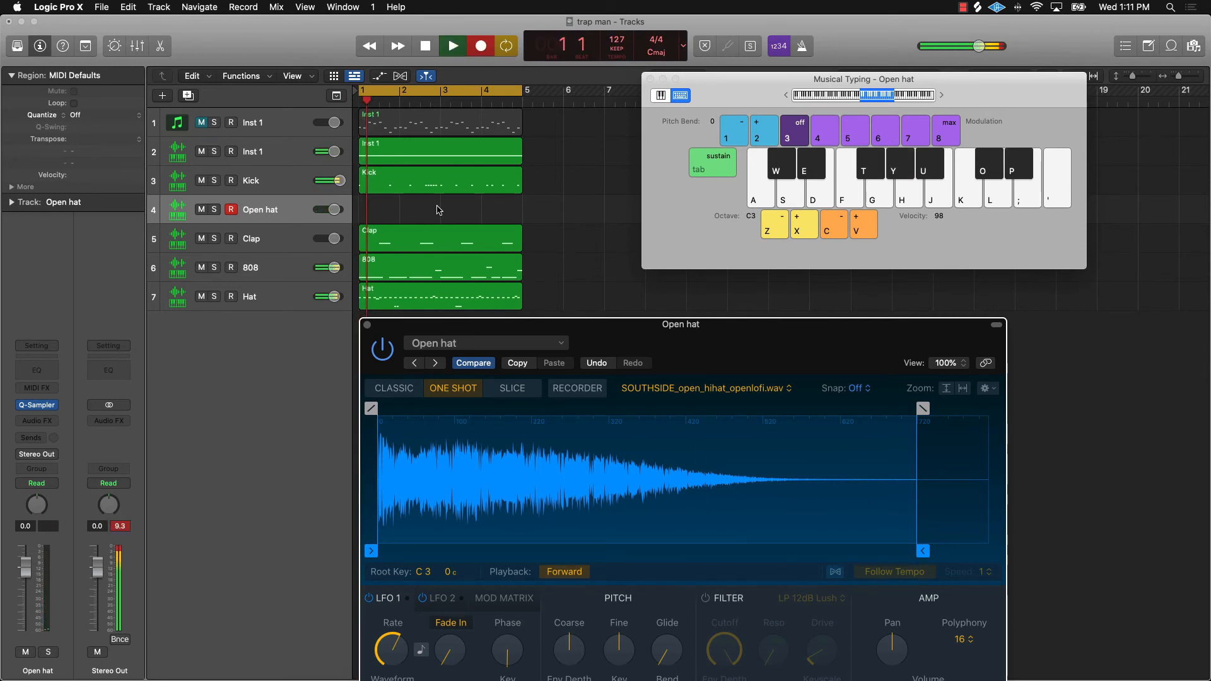
pyautogui.press('y')
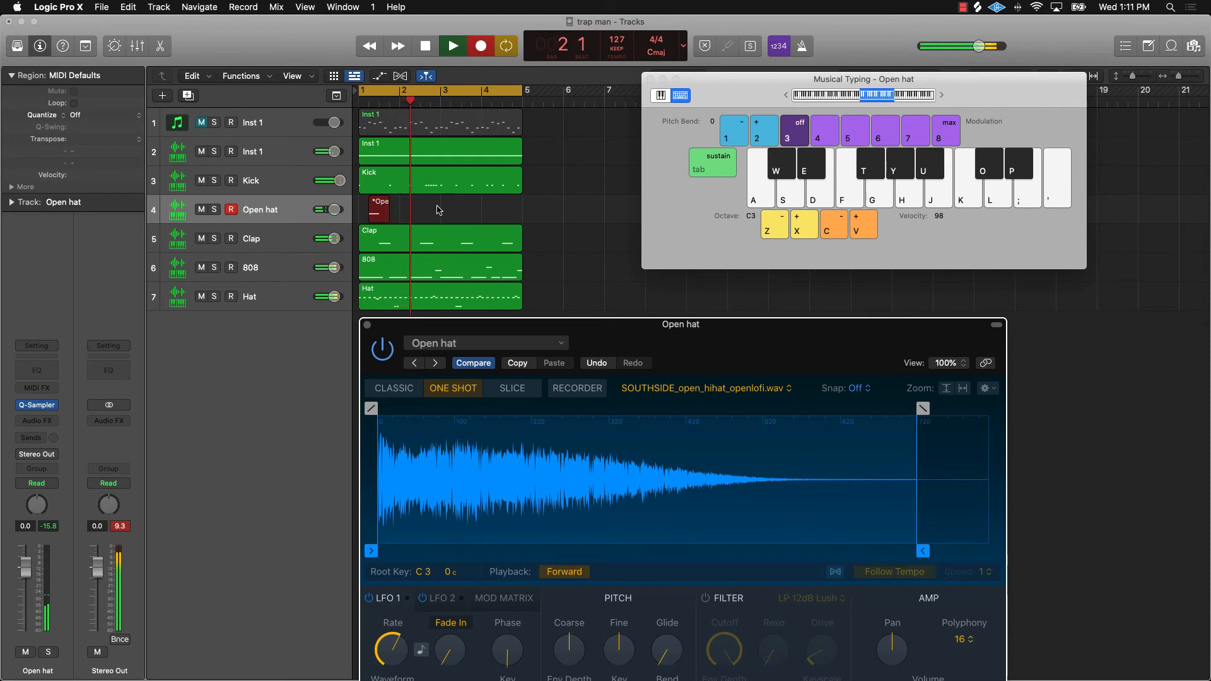
pyautogui.press('y')
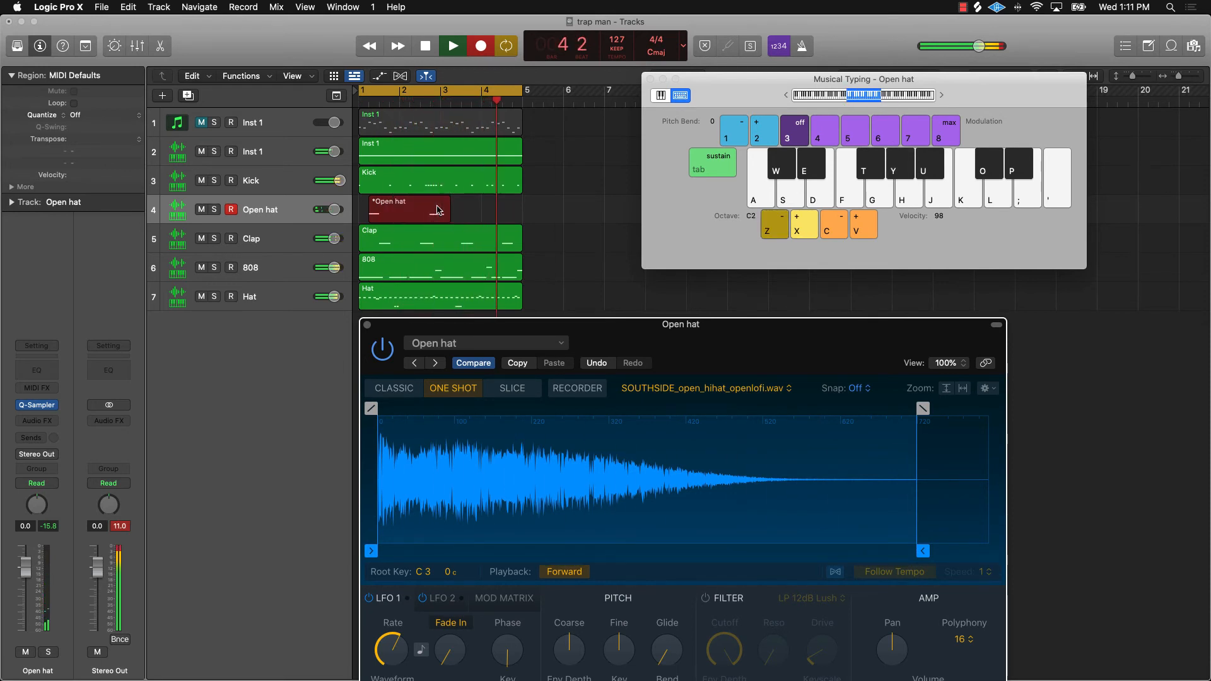
pyautogui.press('y')
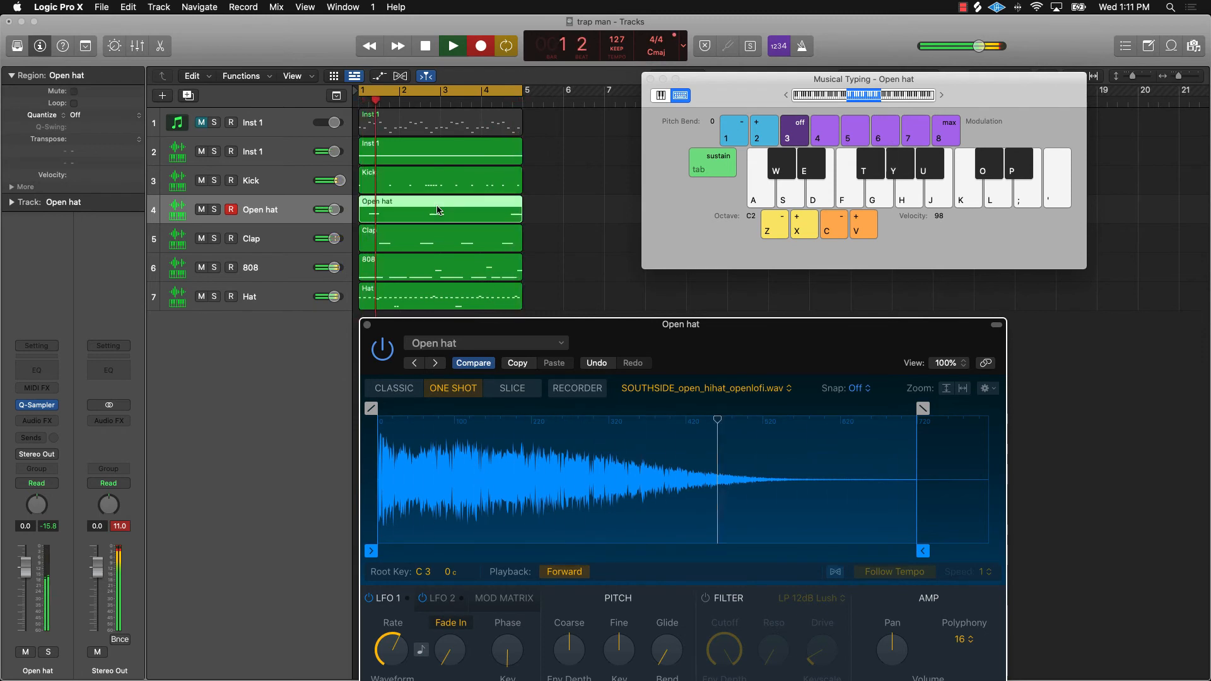
pyautogui.click(464, 41)
pyautogui.click(650, 79)
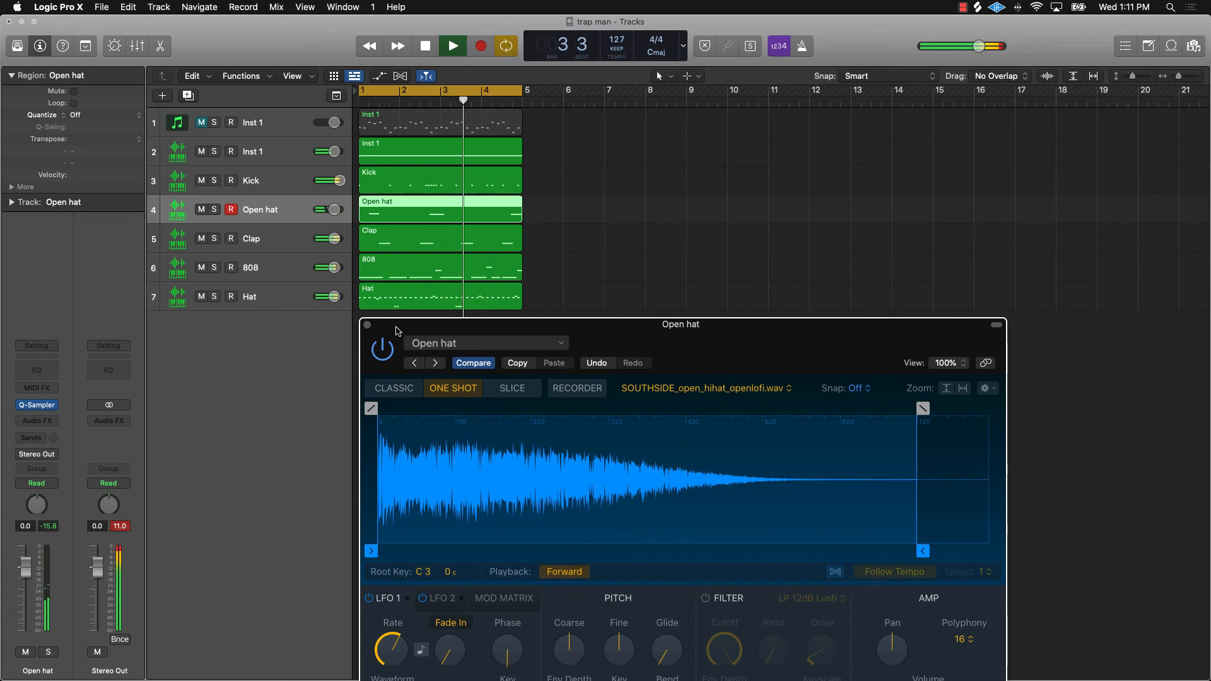
pyautogui.click(368, 326)
pyautogui.click(600, 315)
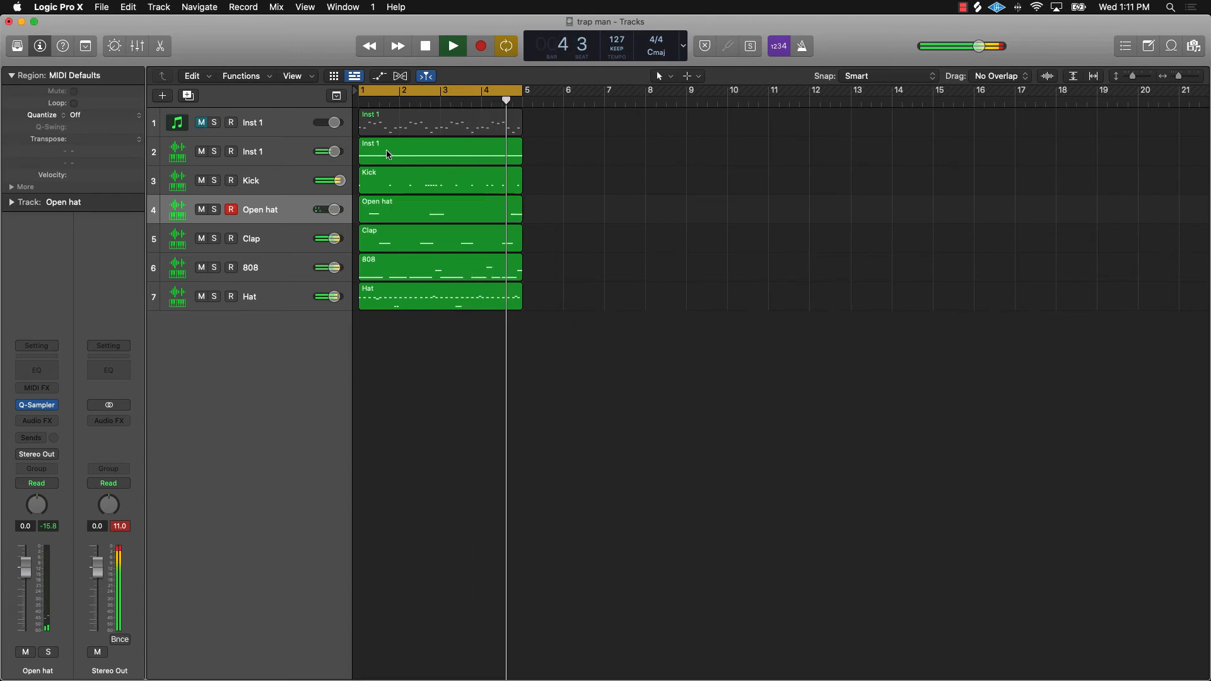
# Quantize all three open hat notes to 1/8 notes and lower the first one an octave to G#2.
pyautogui.click(435, 212)
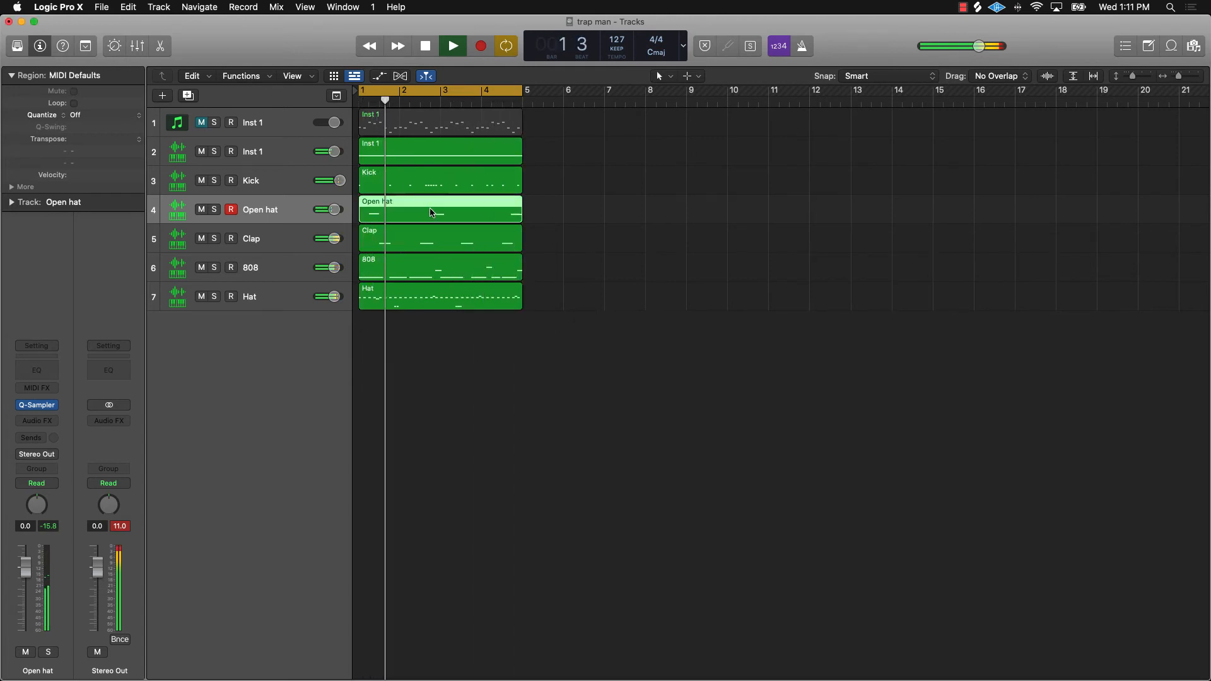
pyautogui.doubleClick(434, 213)
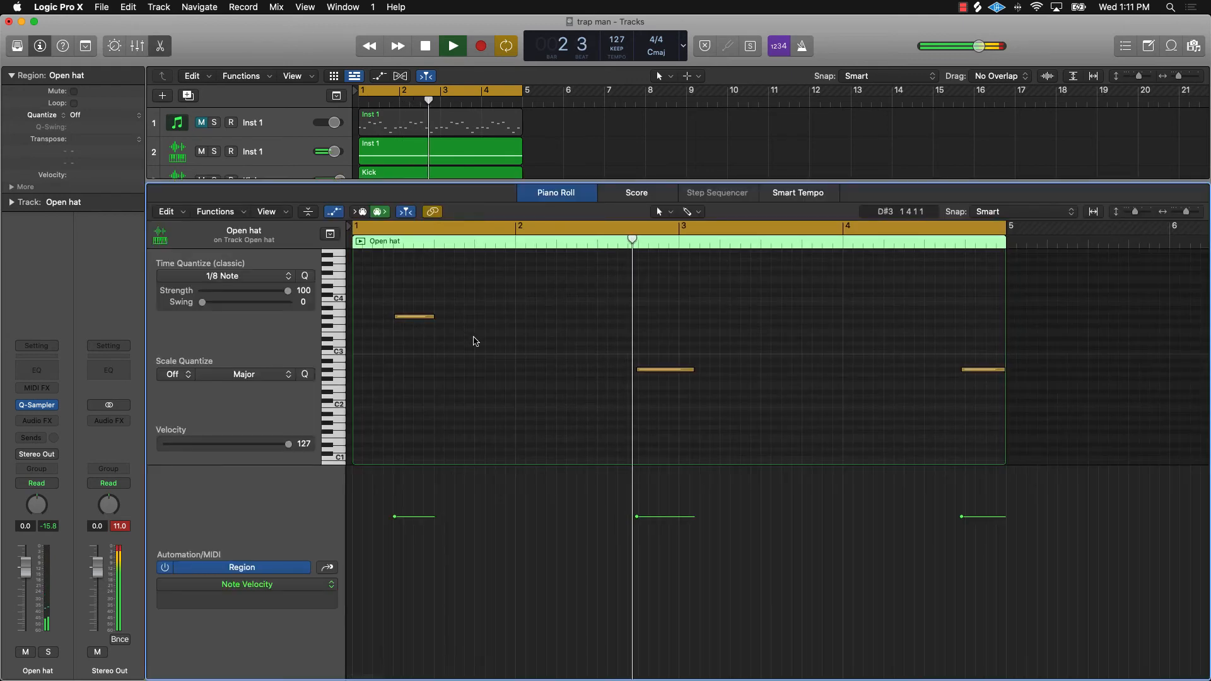
pyautogui.press('space')
pyautogui.press('super+a')
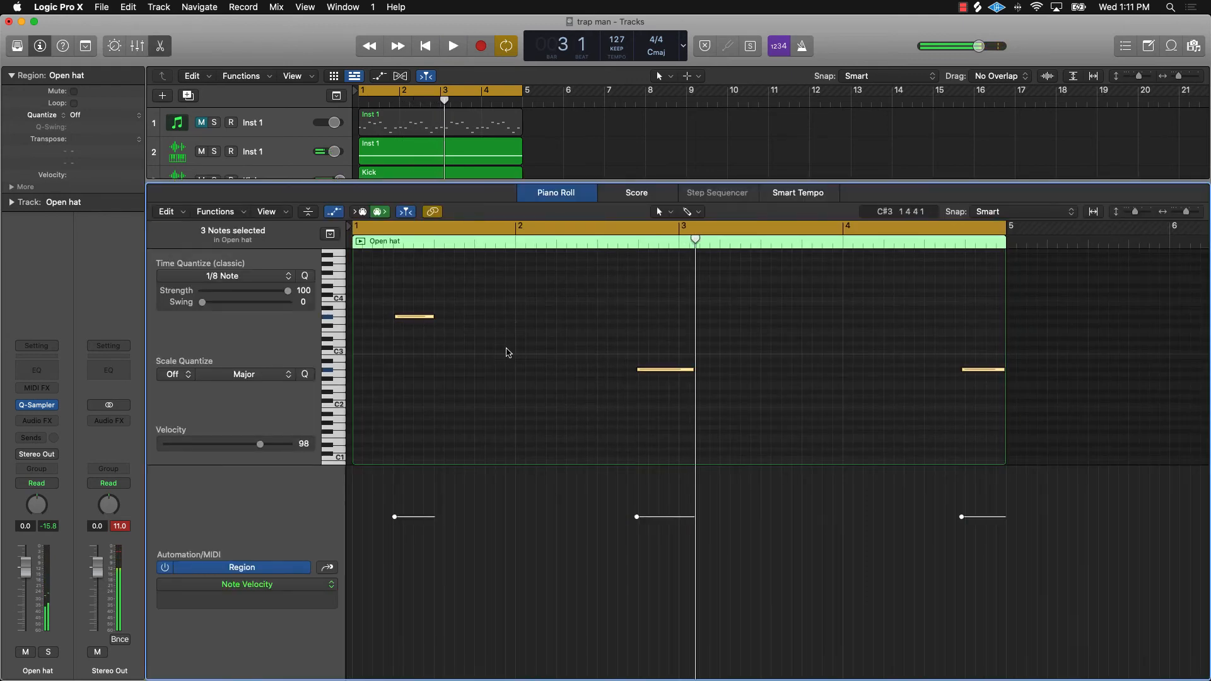
pyautogui.click(439, 333)
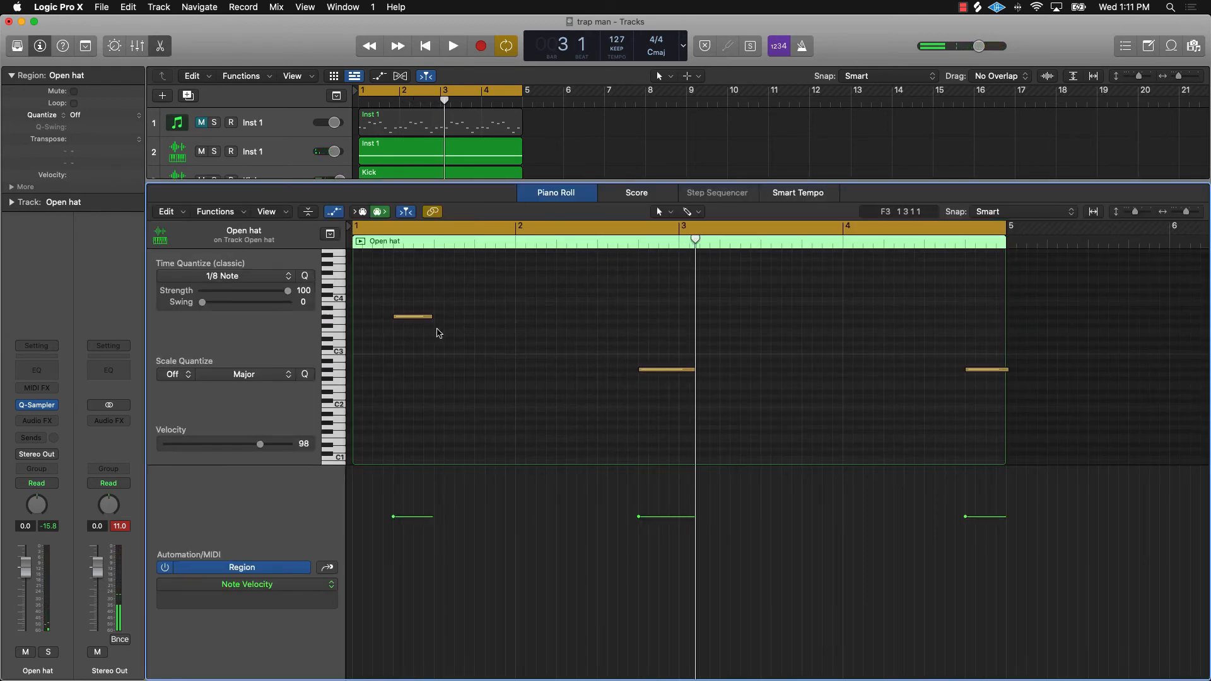
pyautogui.moveTo(404, 320); pyautogui.dragTo(404, 374)
pyautogui.click(562, 335)
# Play the loop from the start and mute the open hat notes in bars 1 and 4.
pyautogui.press('space')
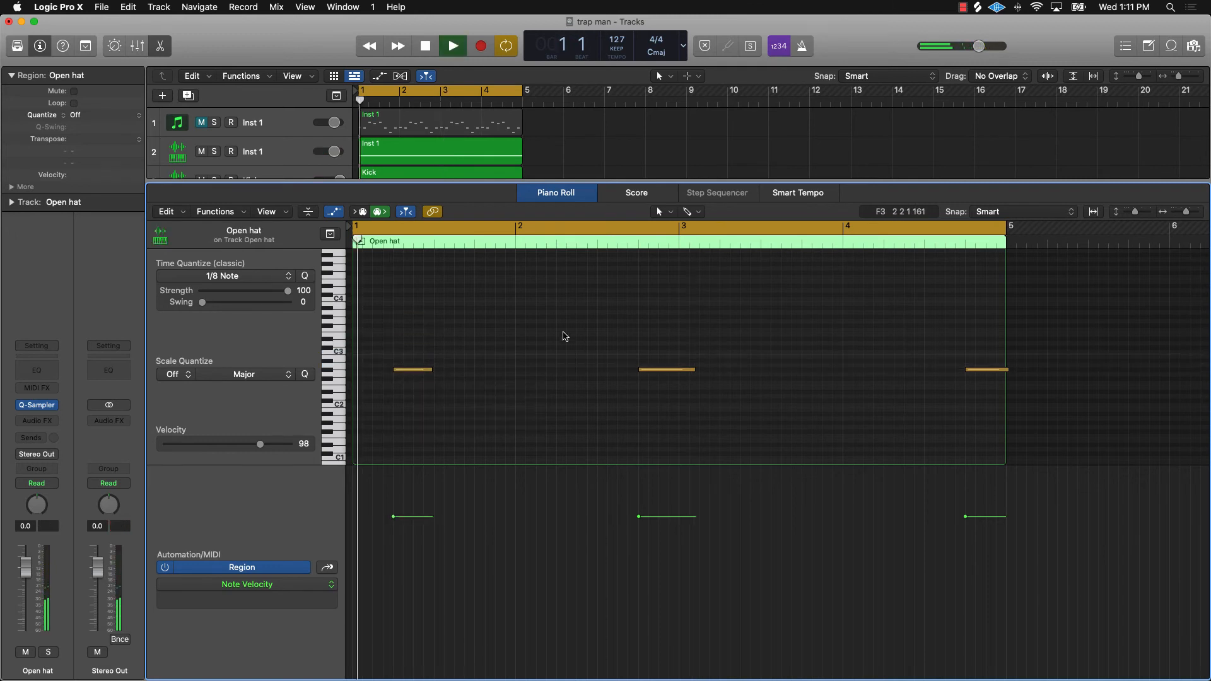
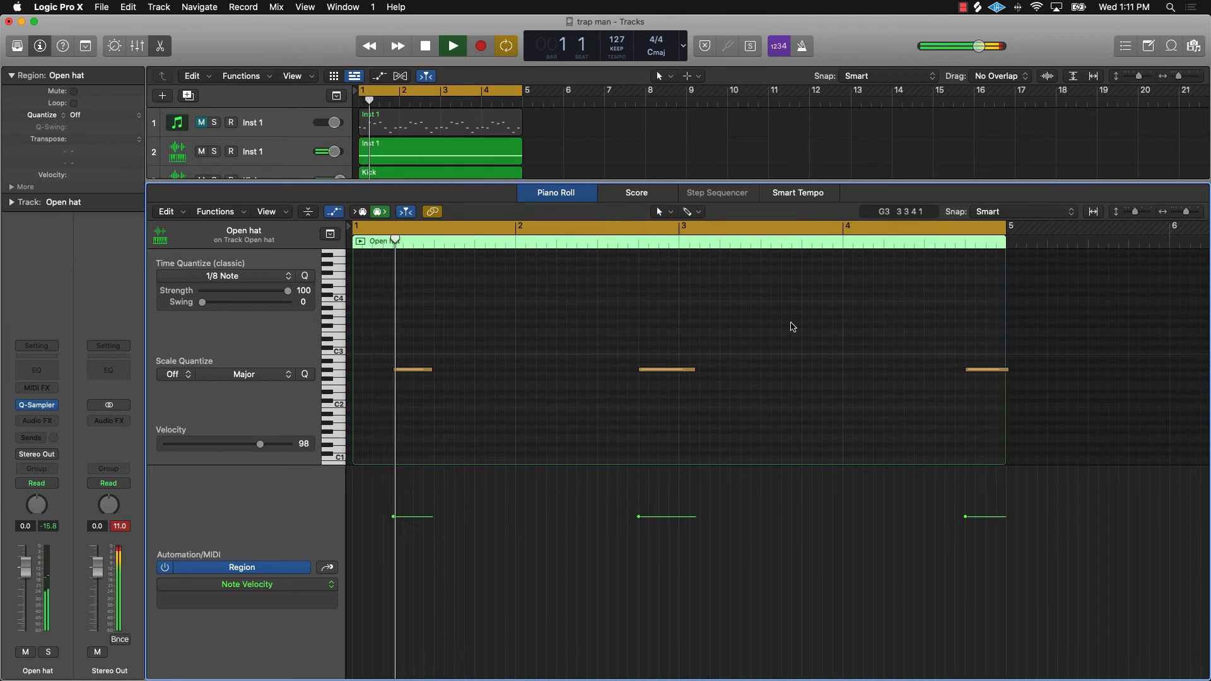
pyautogui.press('Return')
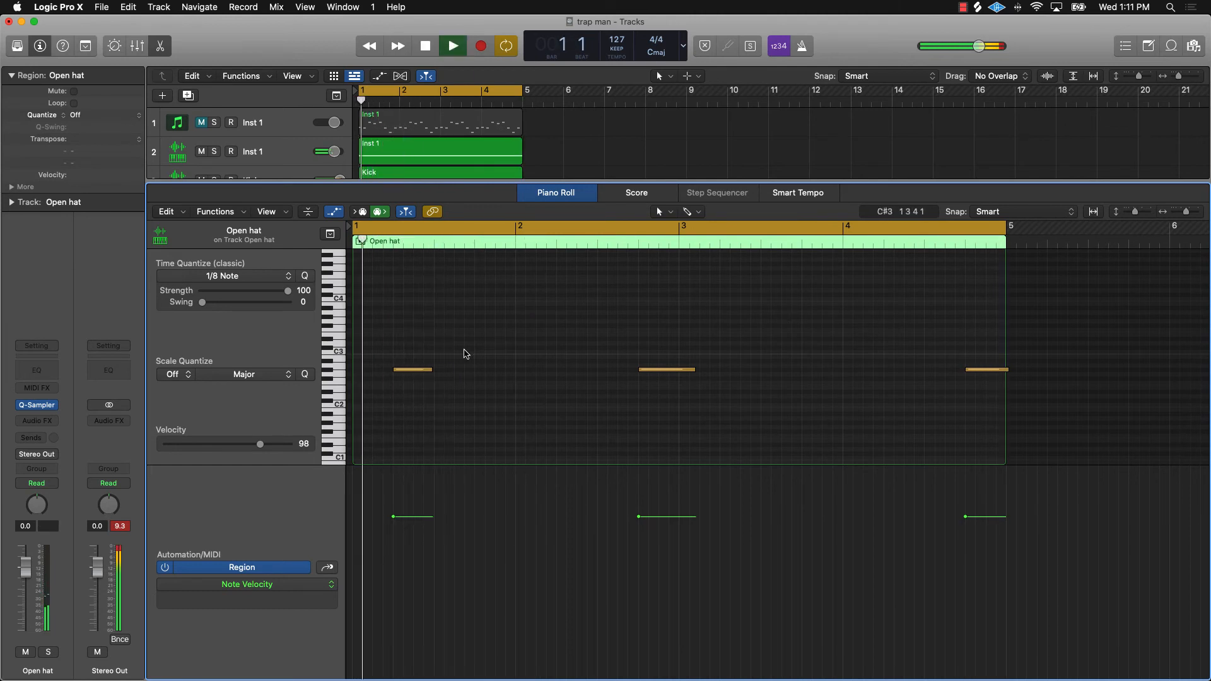
pyautogui.press('space')
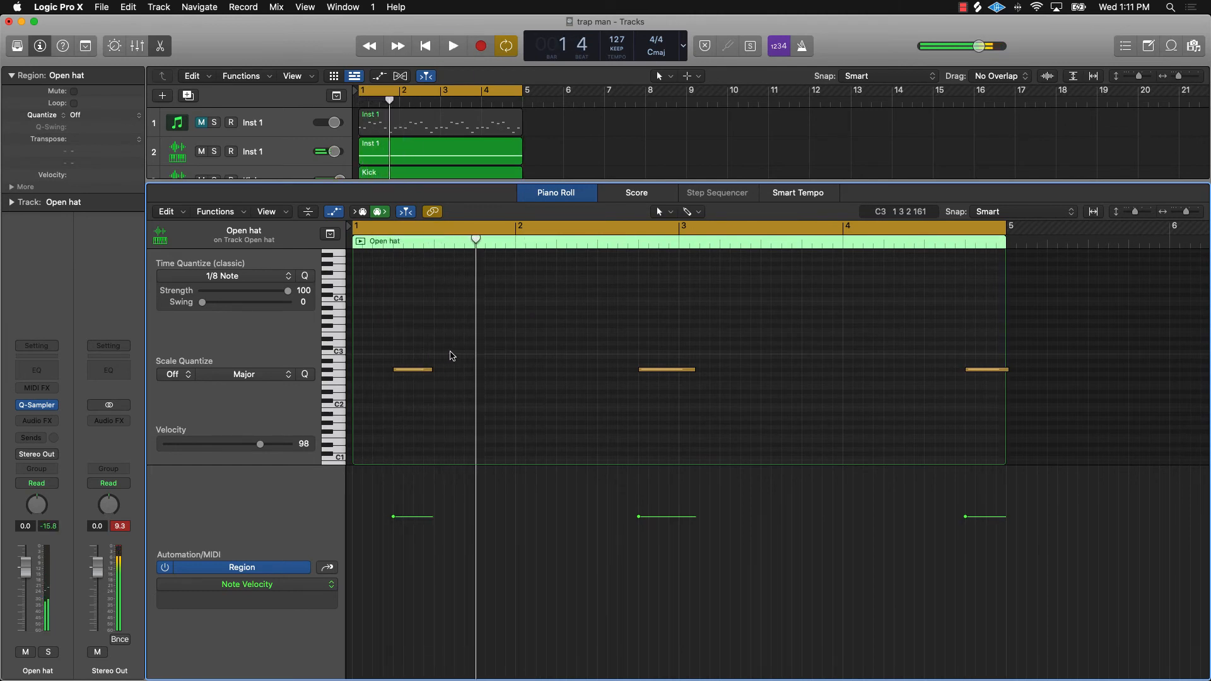
pyautogui.moveTo(451, 353); pyautogui.dragTo(328, 465)
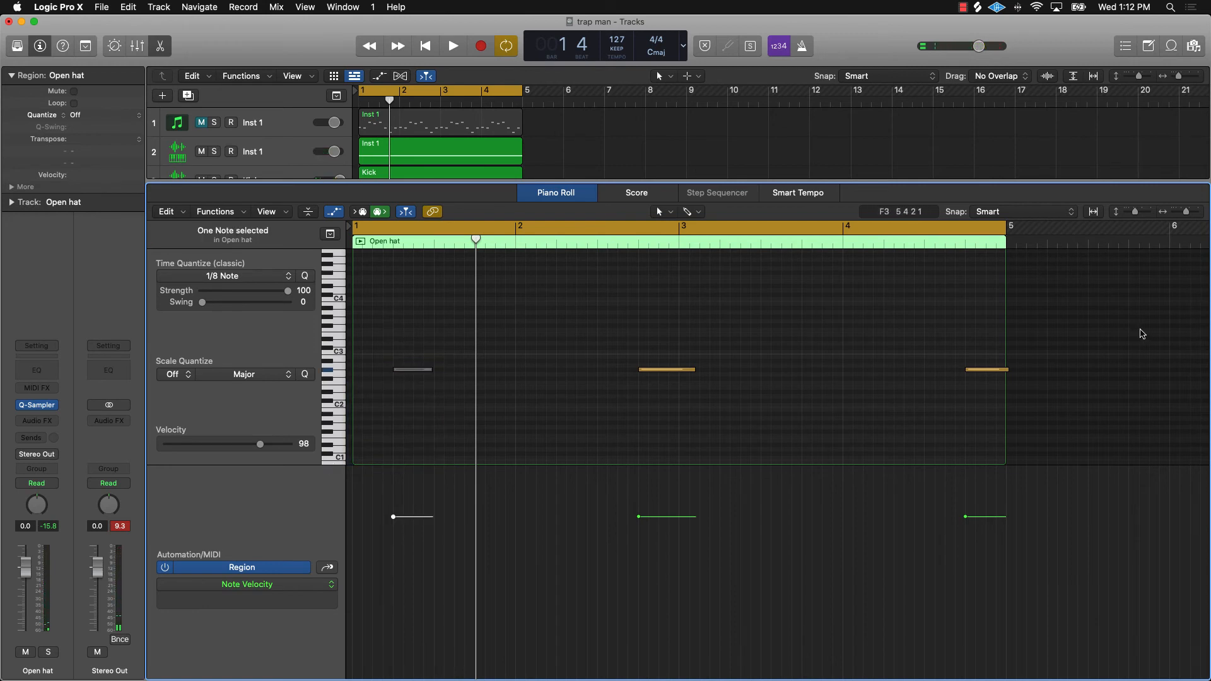
pyautogui.moveTo(967, 338); pyautogui.dragTo(981, 397)
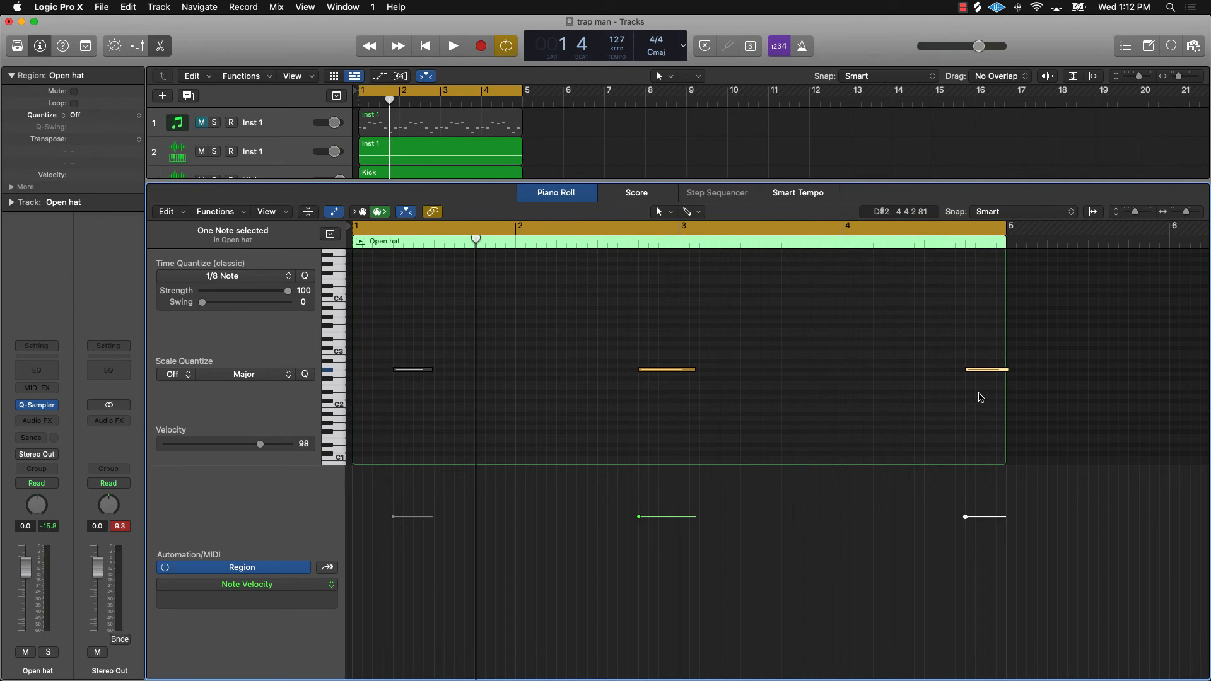
pyautogui.click(699, 424)
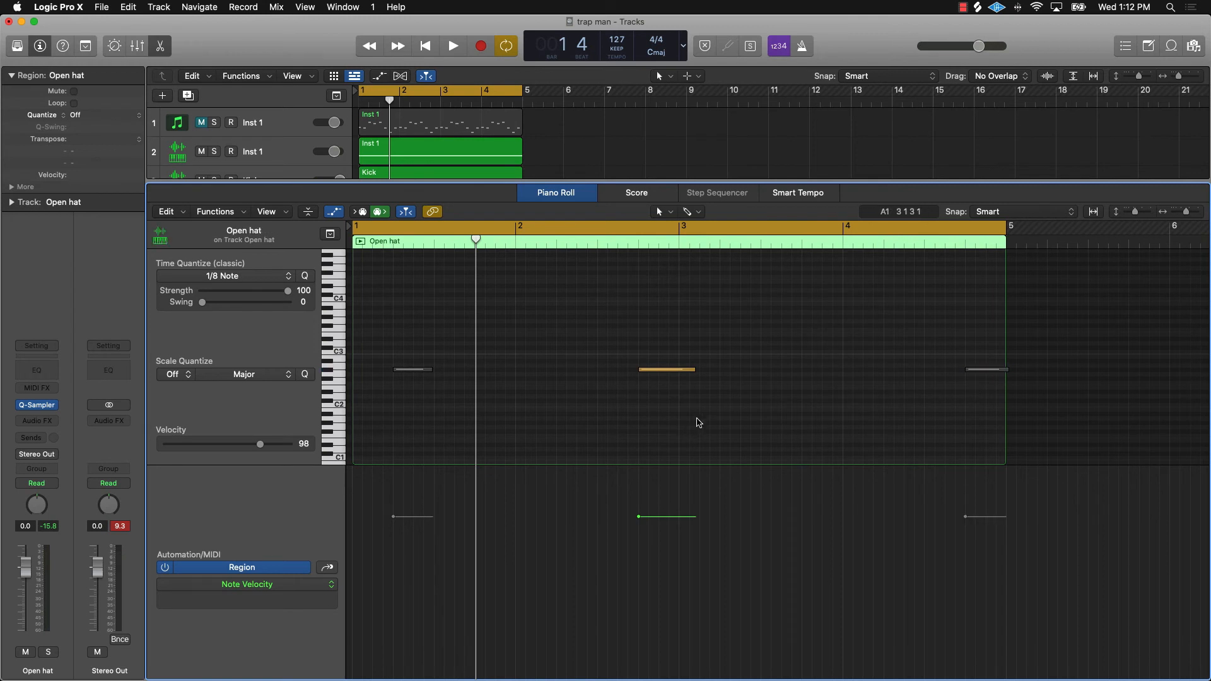
# Play the loop briefly, then unmute the open hat note in bar 1 and mute the one in bar 2.
pyautogui.press('space')
pyautogui.press('space')
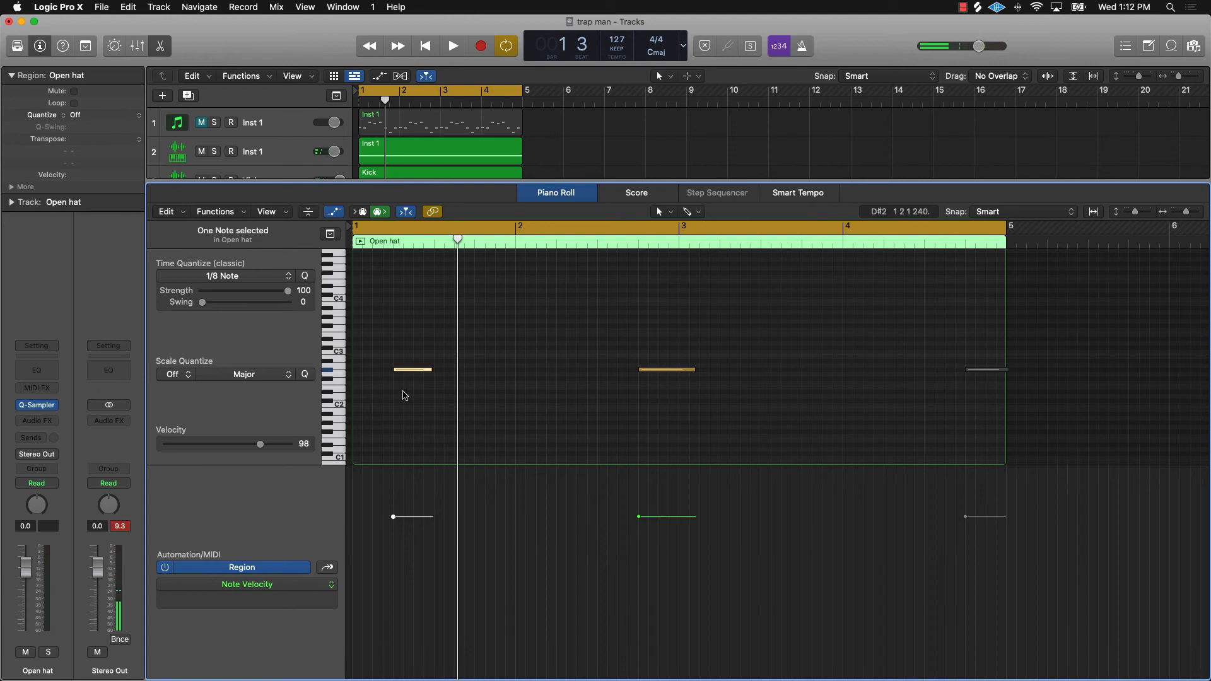
pyautogui.moveTo(724, 350); pyautogui.dragTo(673, 406)
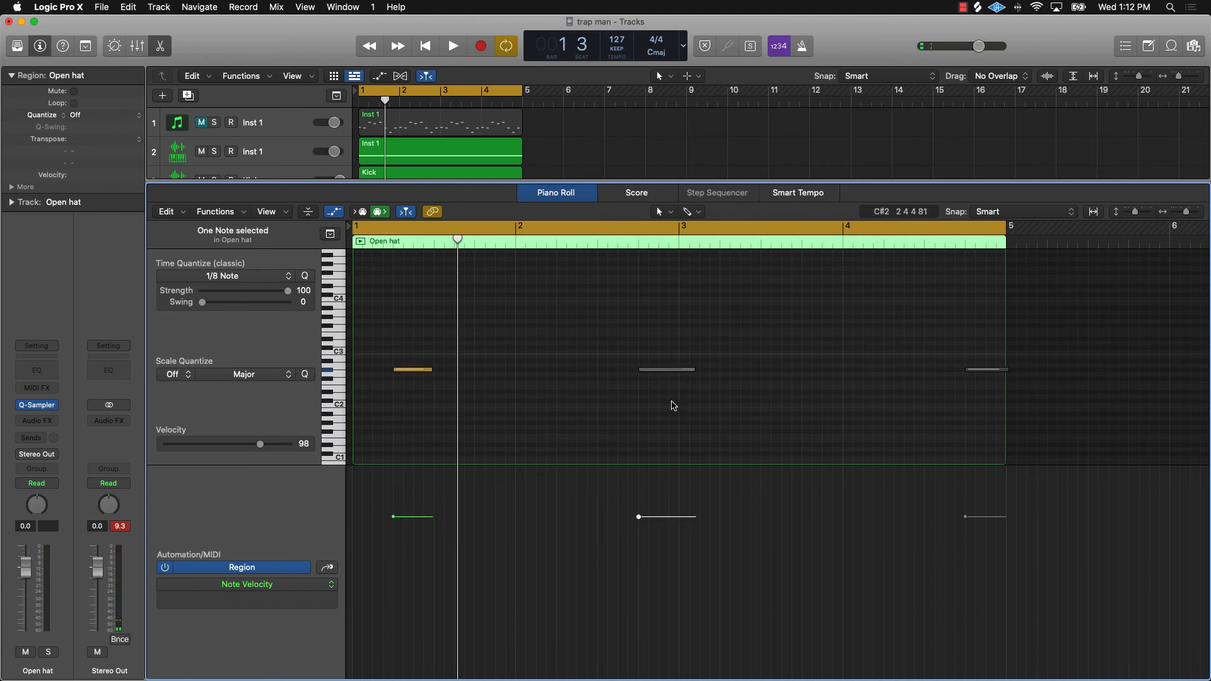
# Play the loop, remove the muted open hat notes in bars 2 and 4, and close the Piano Roll.
pyautogui.press('space')
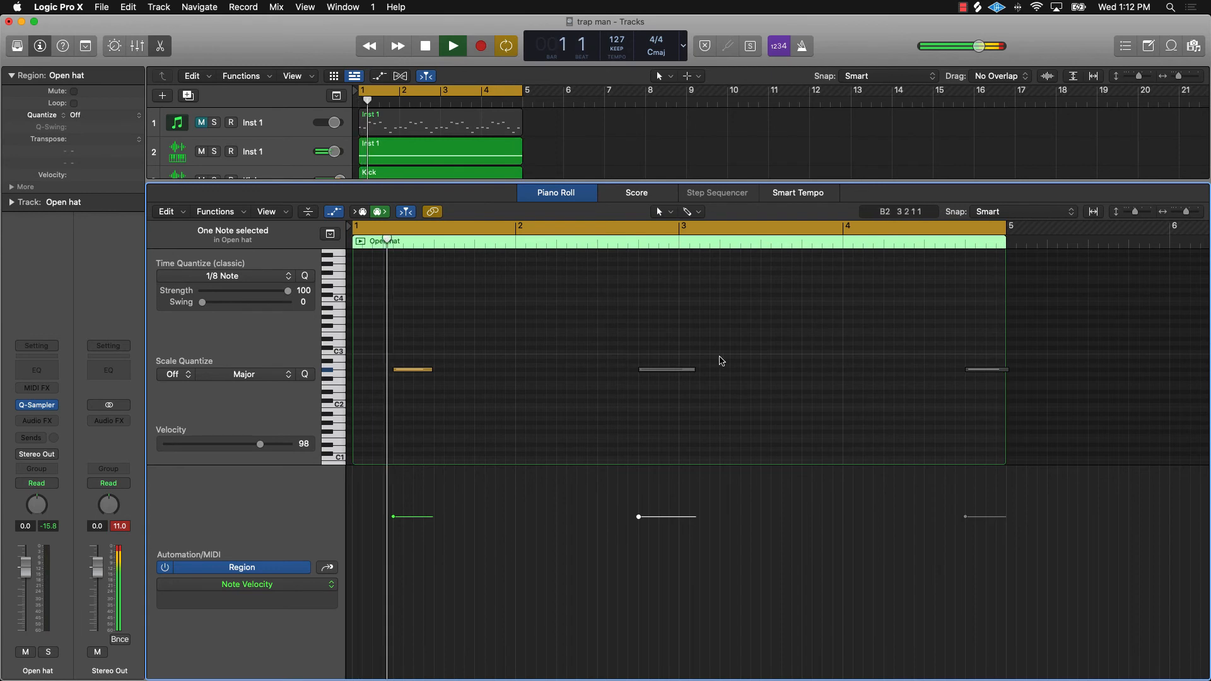
pyautogui.moveTo(562, 341); pyautogui.dragTo(1207, 466)
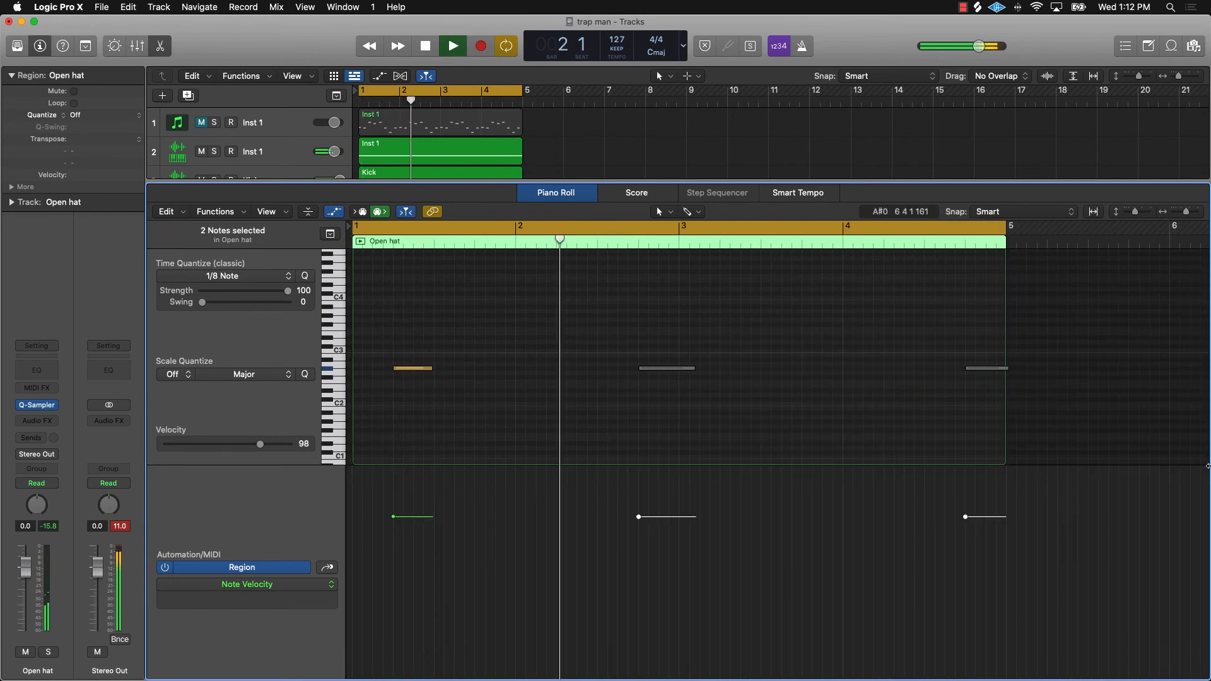
pyautogui.press('e')
pyautogui.press('space')
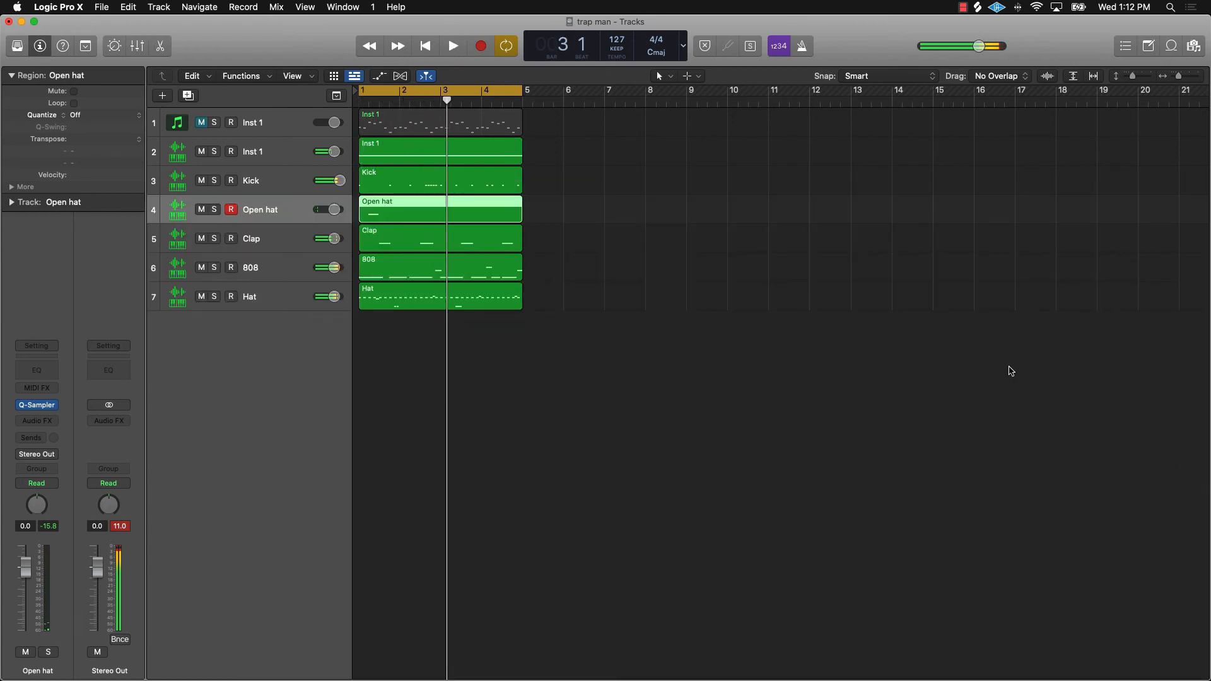
# Rename the Open hat track to Open and deselect its region.
pyautogui.click(579, 424)
pyautogui.doubleClick(279, 209)
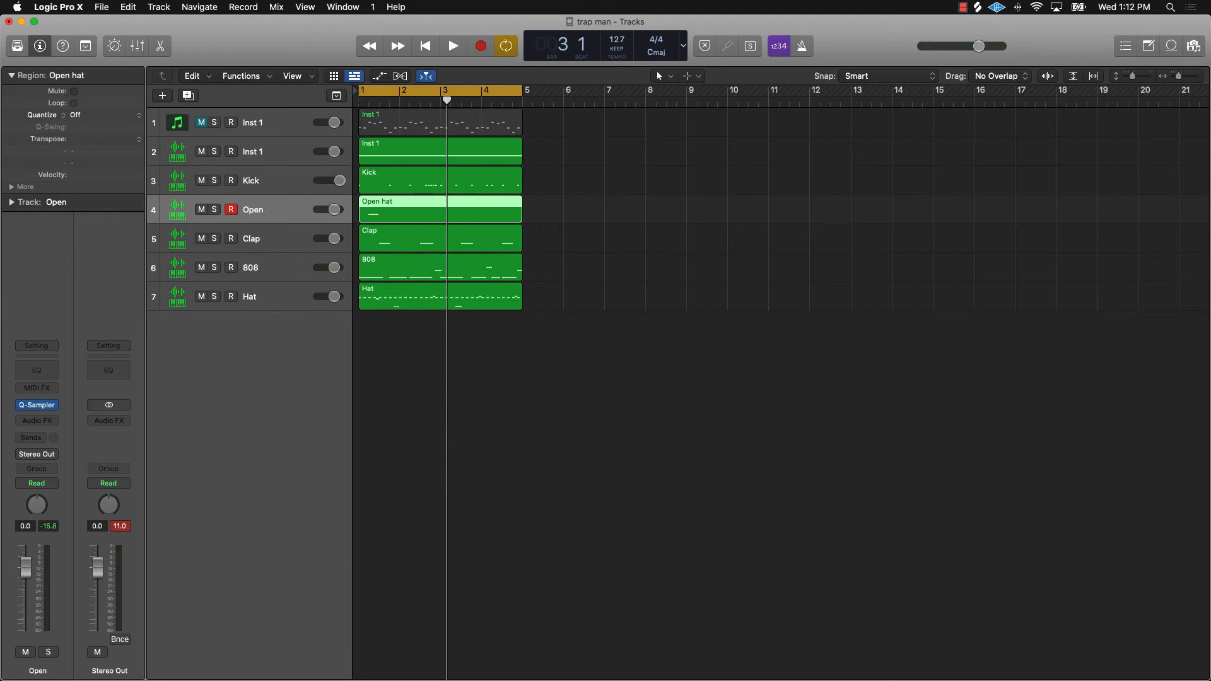
pyautogui.click(484, 381)
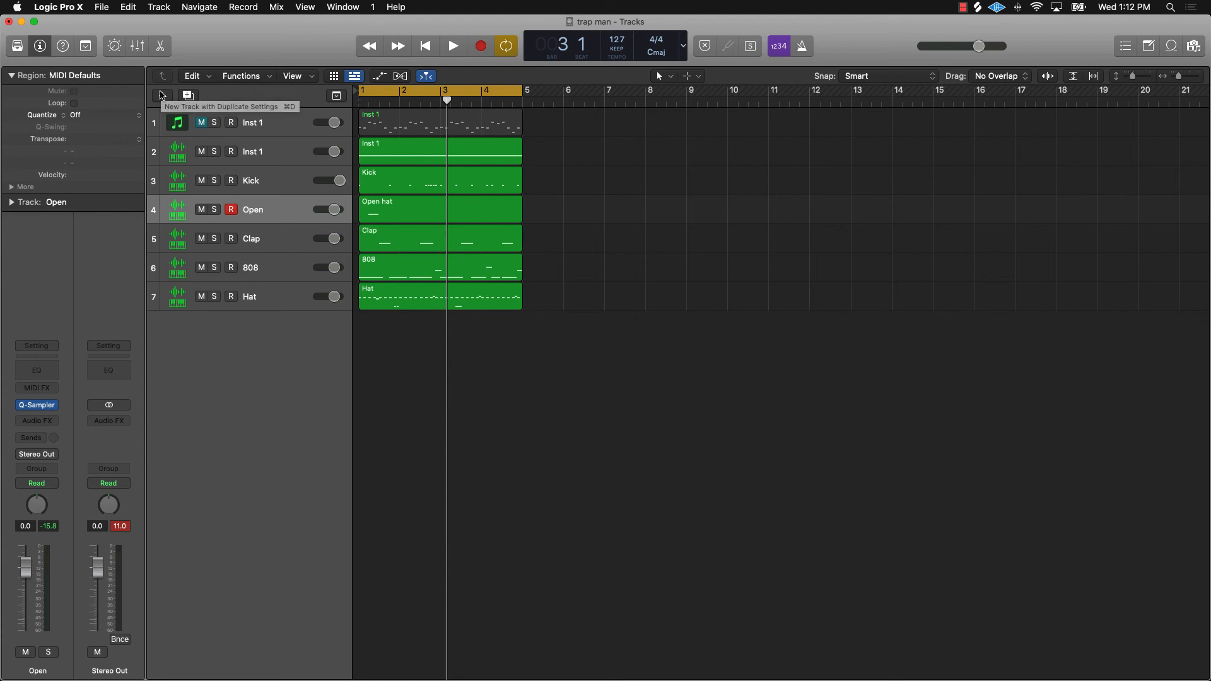
# Add a new Quick Sampler instrument track below the Open track and load the Snare mafia preset.
pyautogui.click(164, 96)
pyautogui.click(806, 225)
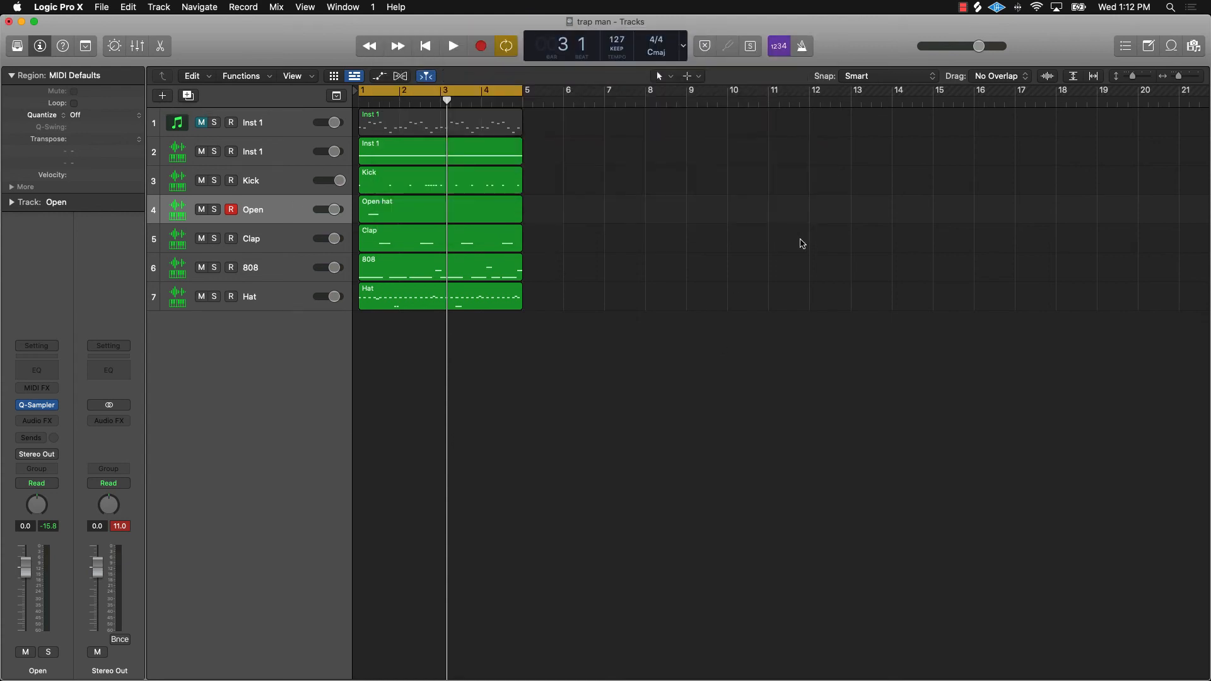
pyautogui.click(468, 195)
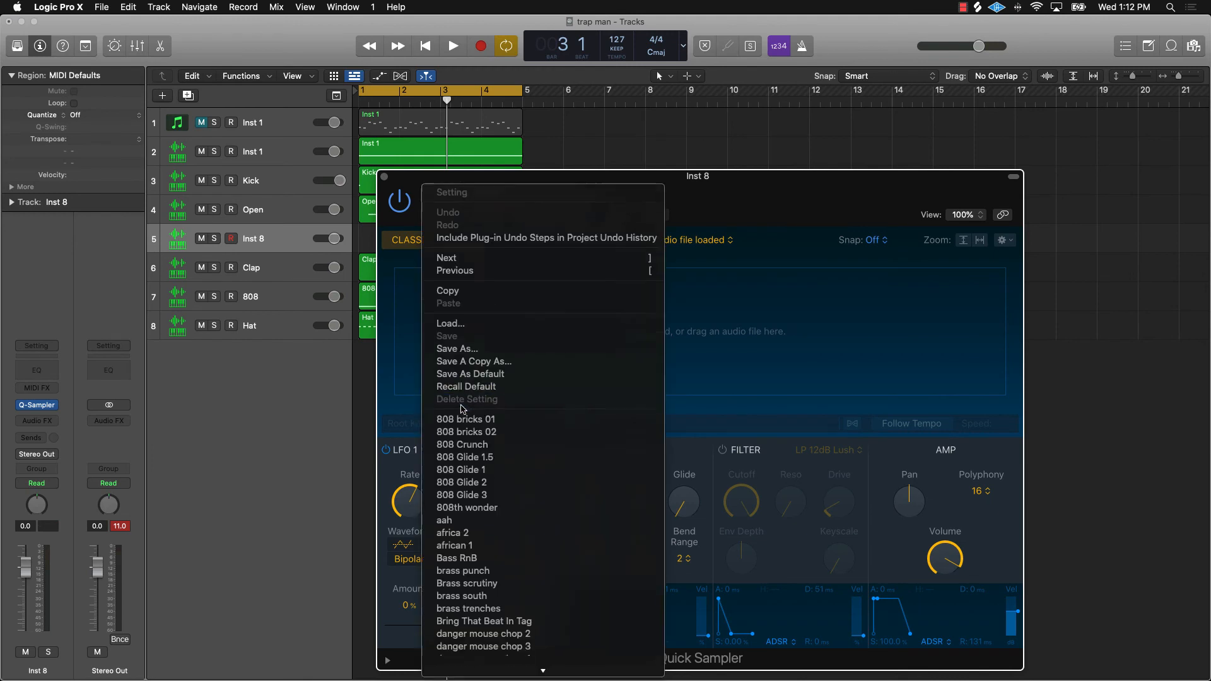
pyautogui.scroll(-15, 486, 405)
pyautogui.scroll(-10, 486, 405)
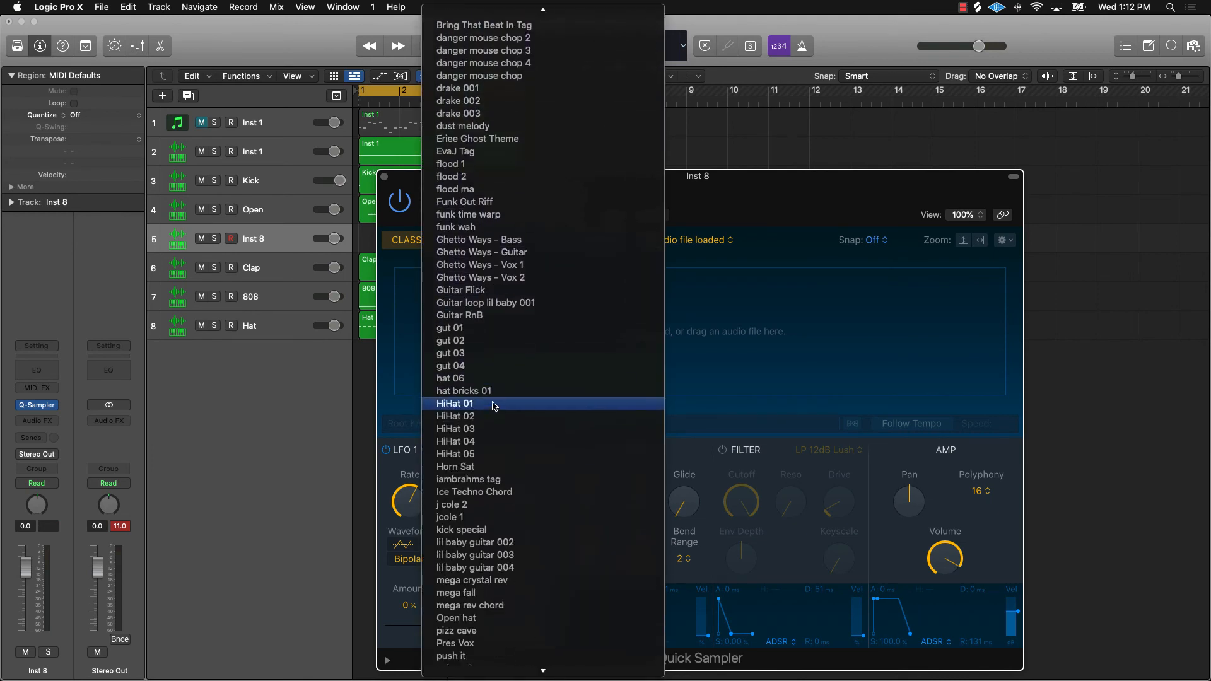
pyautogui.scroll(-1, 494, 406)
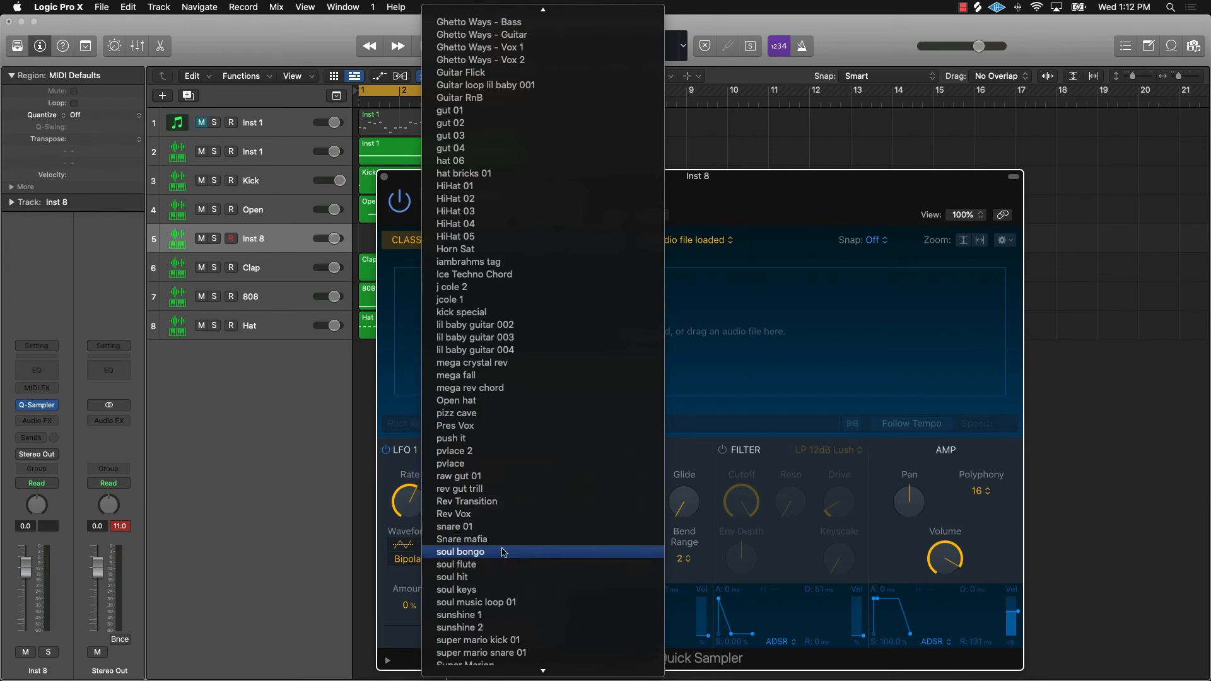
pyautogui.scroll(-1, 504, 553)
pyautogui.scroll(-3, 504, 553)
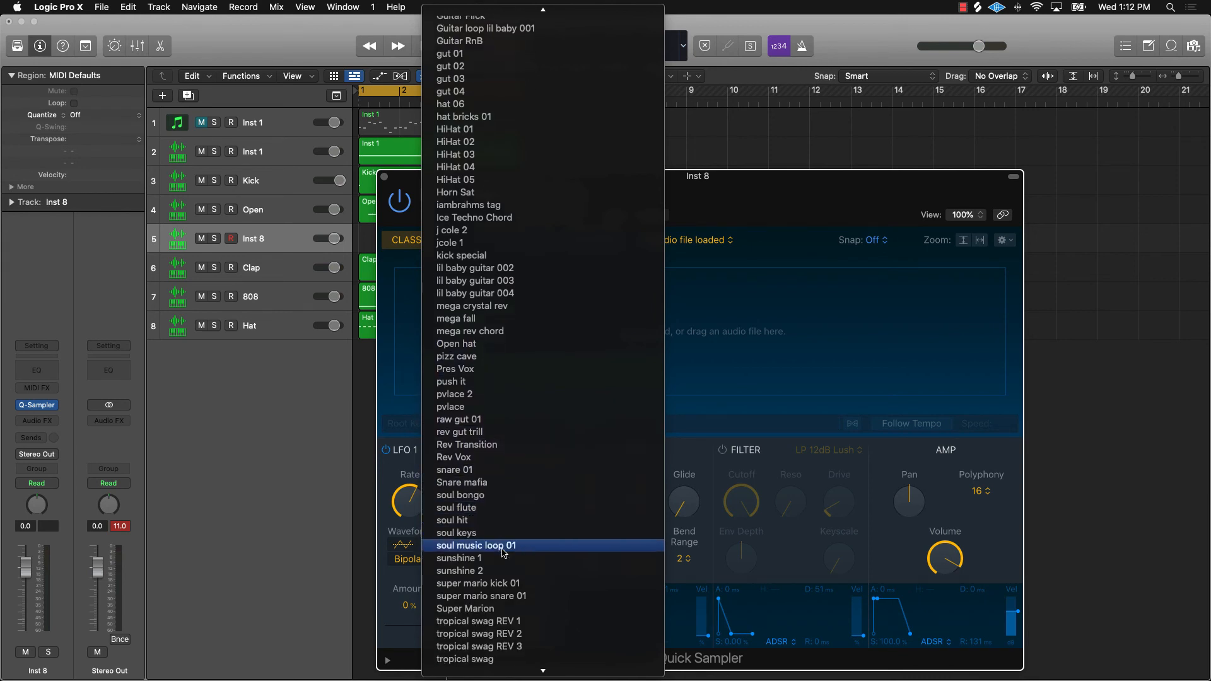
pyautogui.click(495, 484)
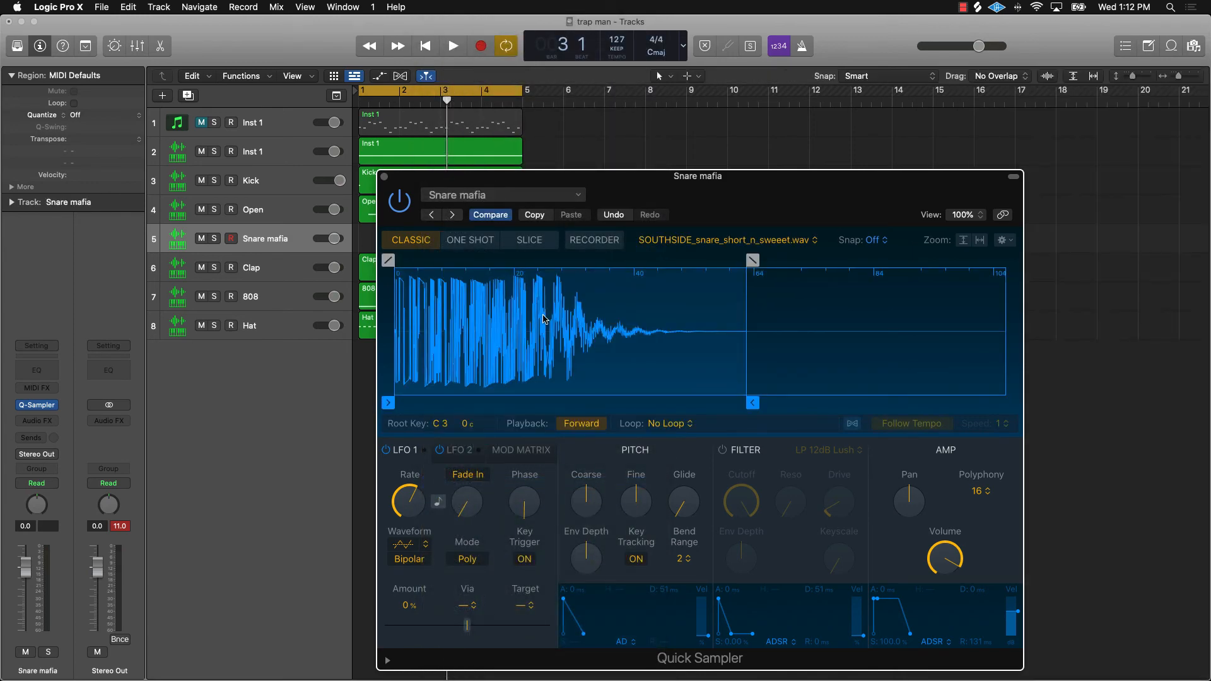
# Audition the snare with Musical Typing in octave C3, then close Musical Typing and the sampler window.
pyautogui.press('super+k')
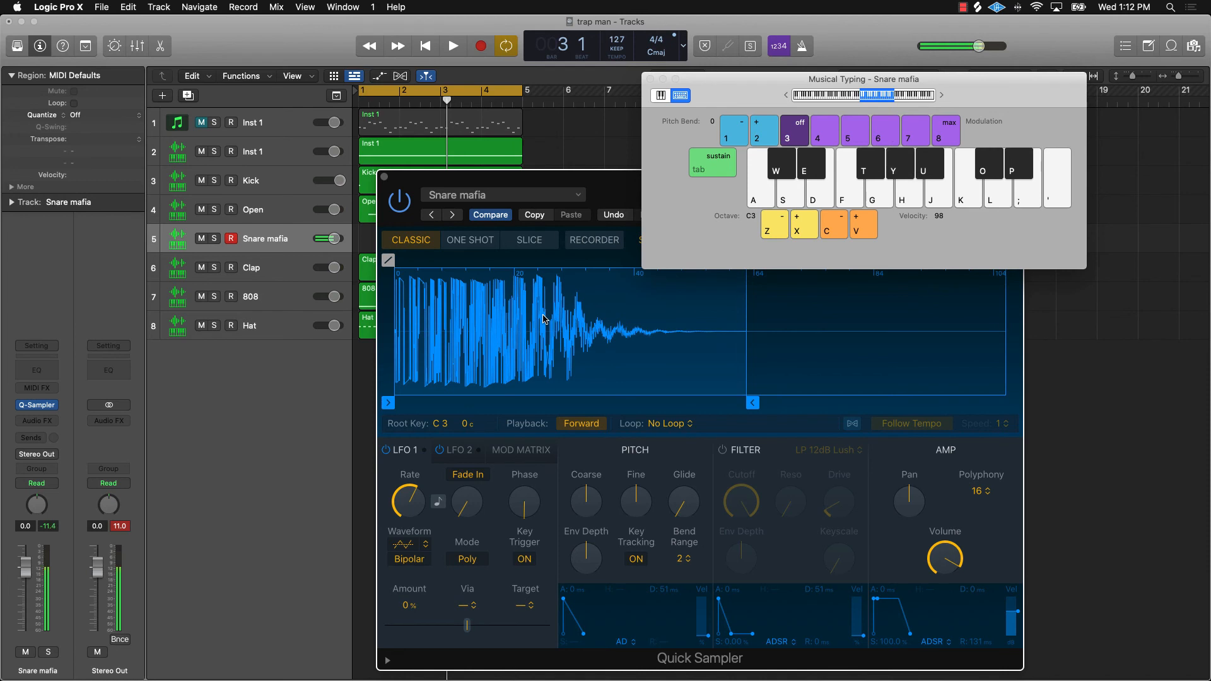
pyautogui.press('g')
pyautogui.click(650, 79)
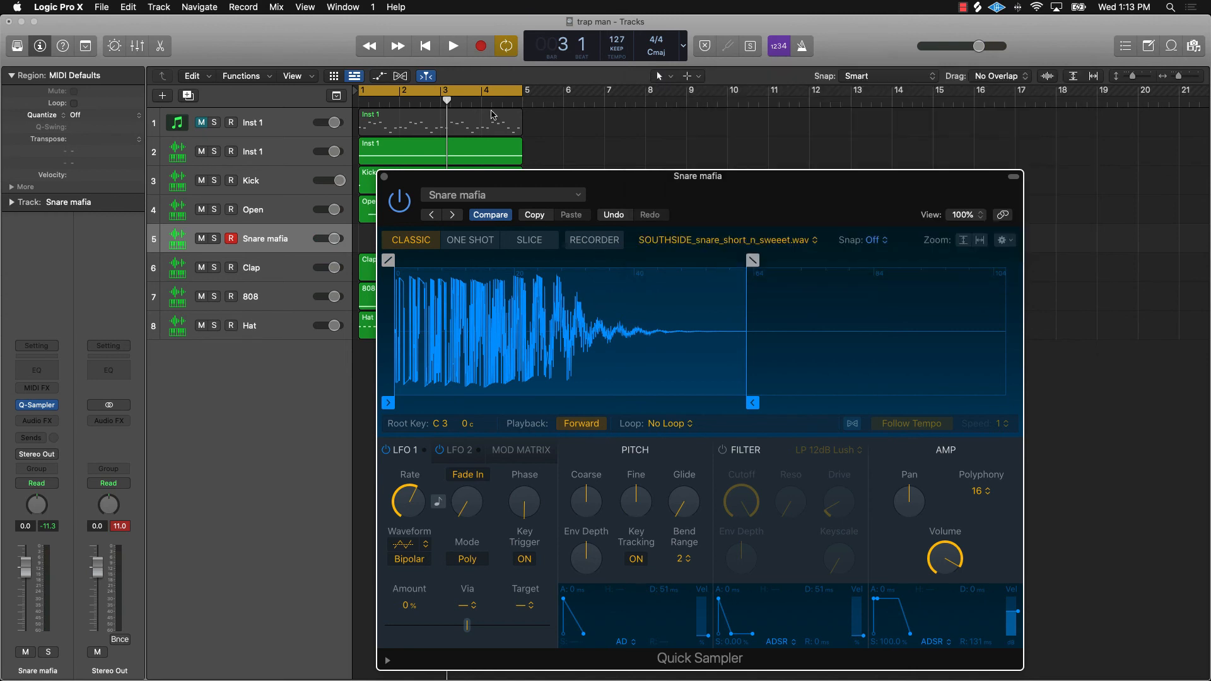
pyautogui.click(383, 177)
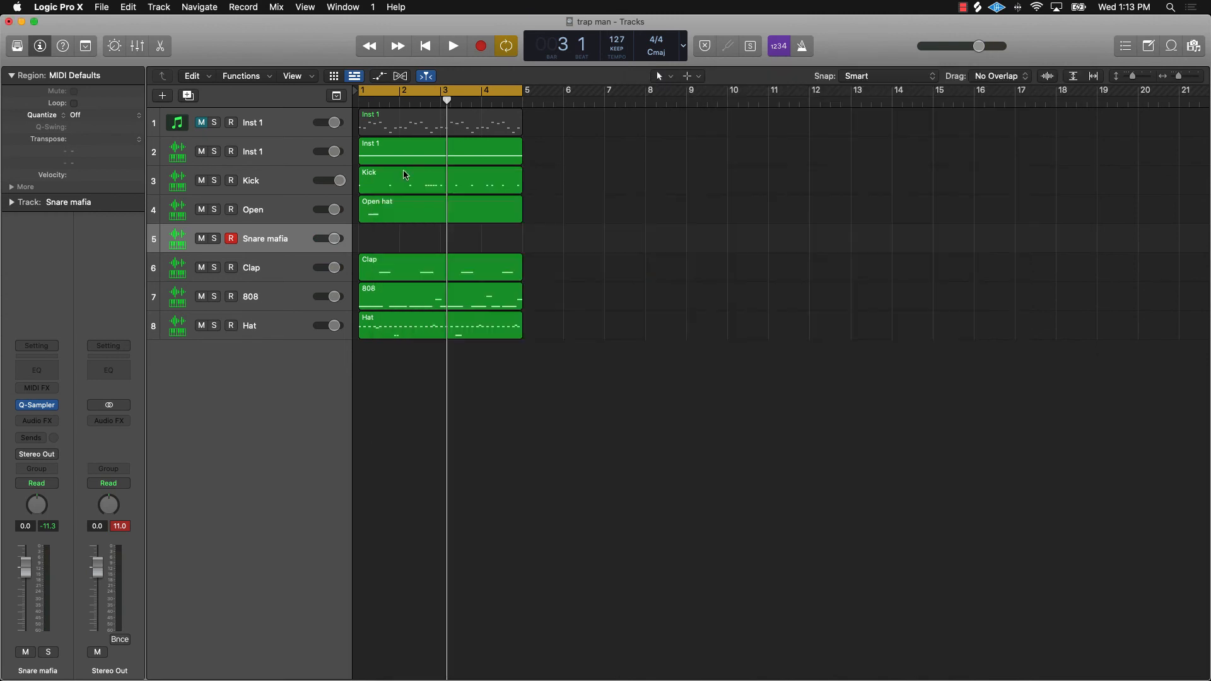
pyautogui.click(483, 46)
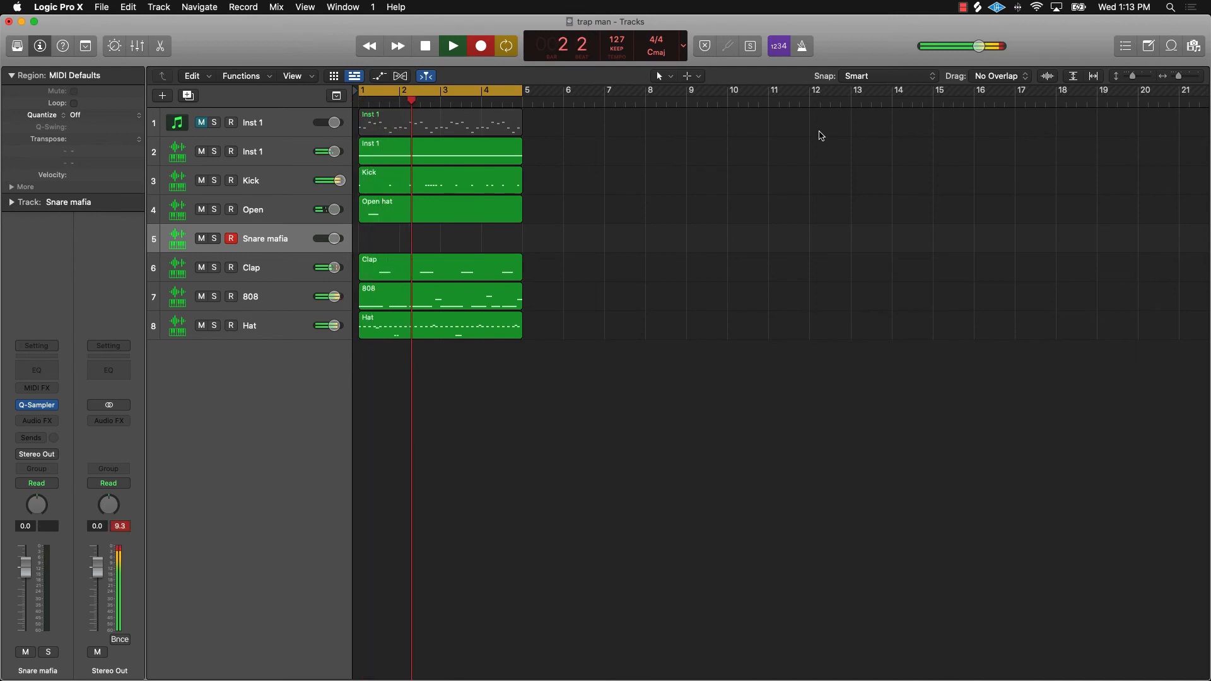
pyautogui.press('e')
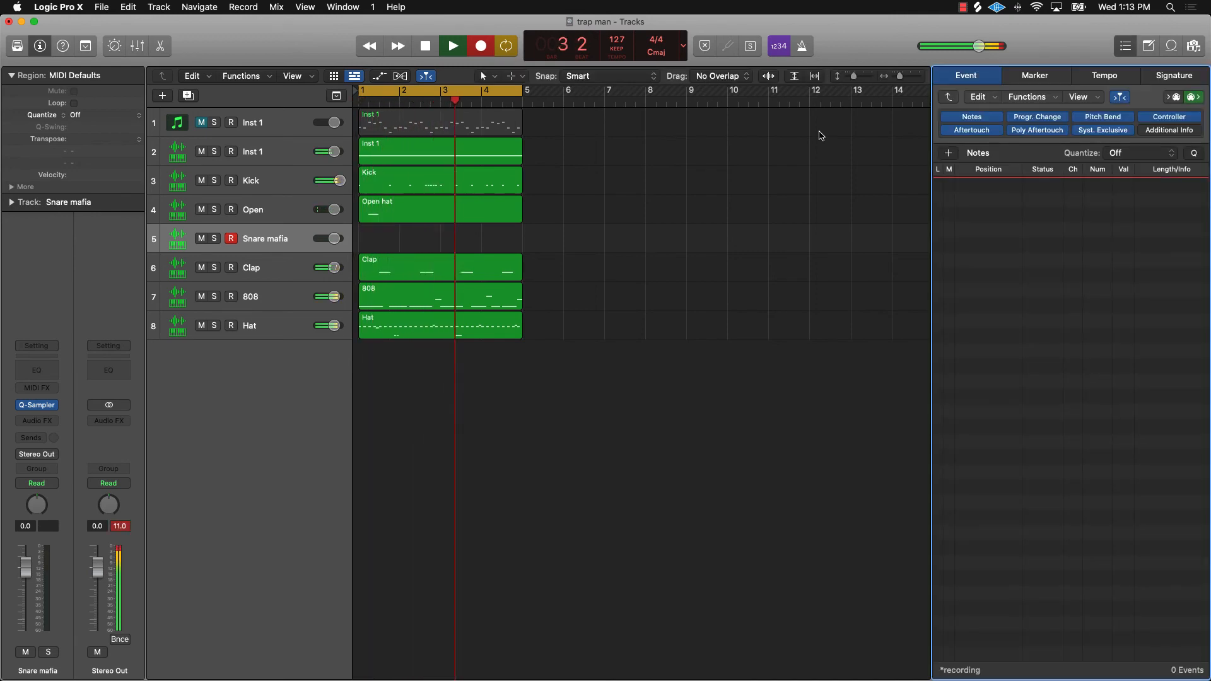
pyautogui.press('space')
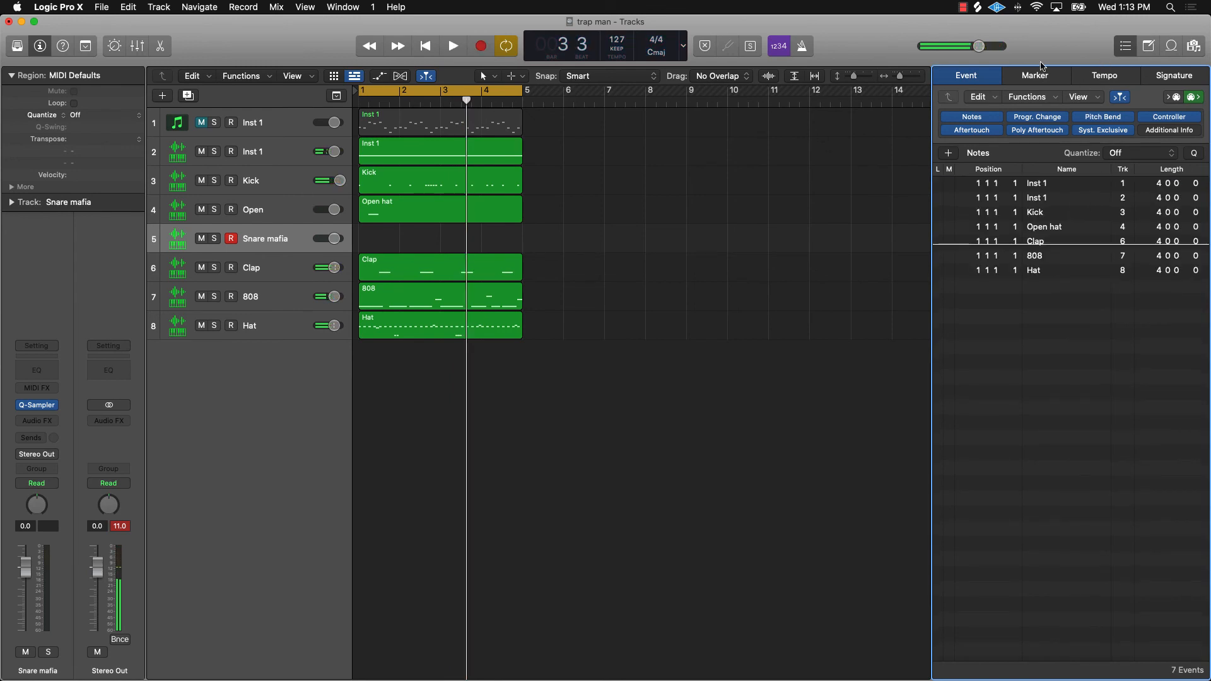
# Reopen Musical Typing and record four E3 snare hits on the Snare mafia track, one each in bars 2 and 3 and two in bar 4.
pyautogui.press('super+k')
pyautogui.click(793, 164)
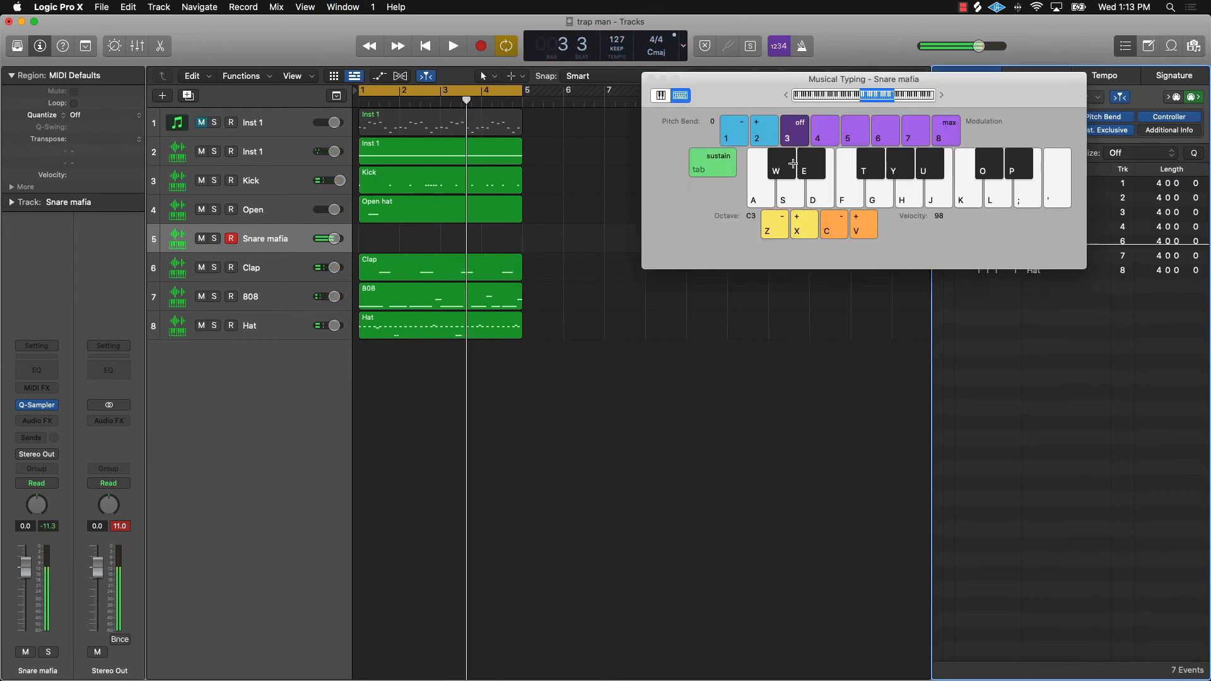
pyautogui.press('r')
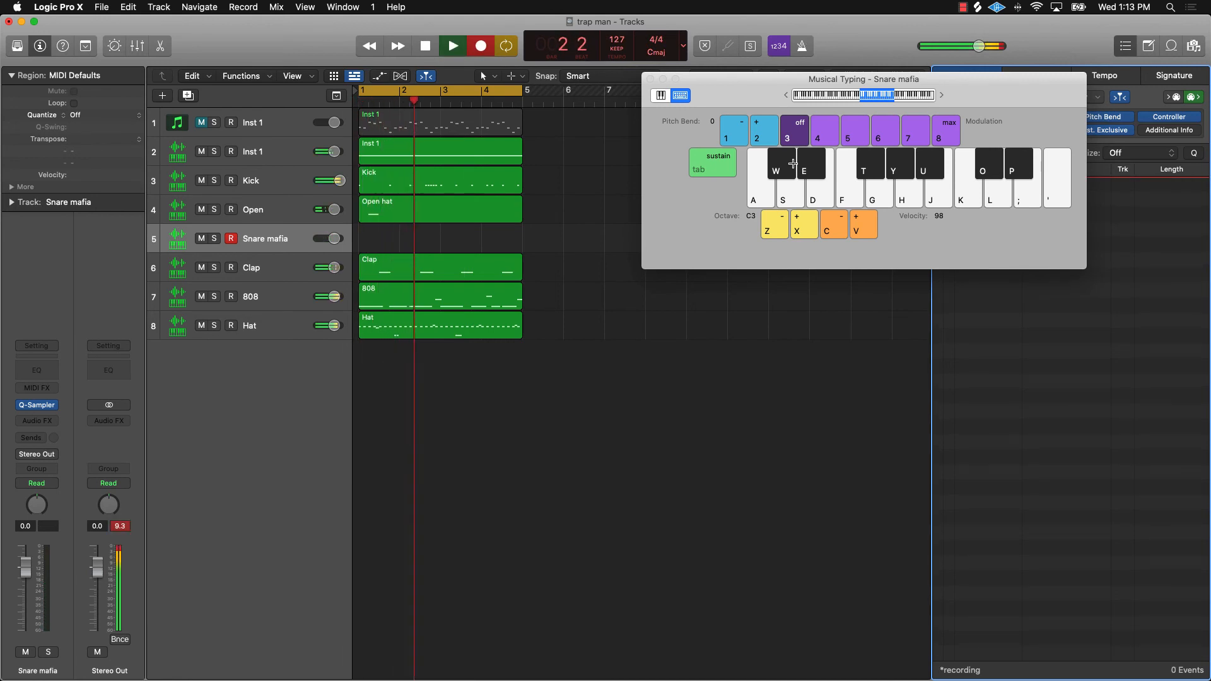
pyautogui.press('d')
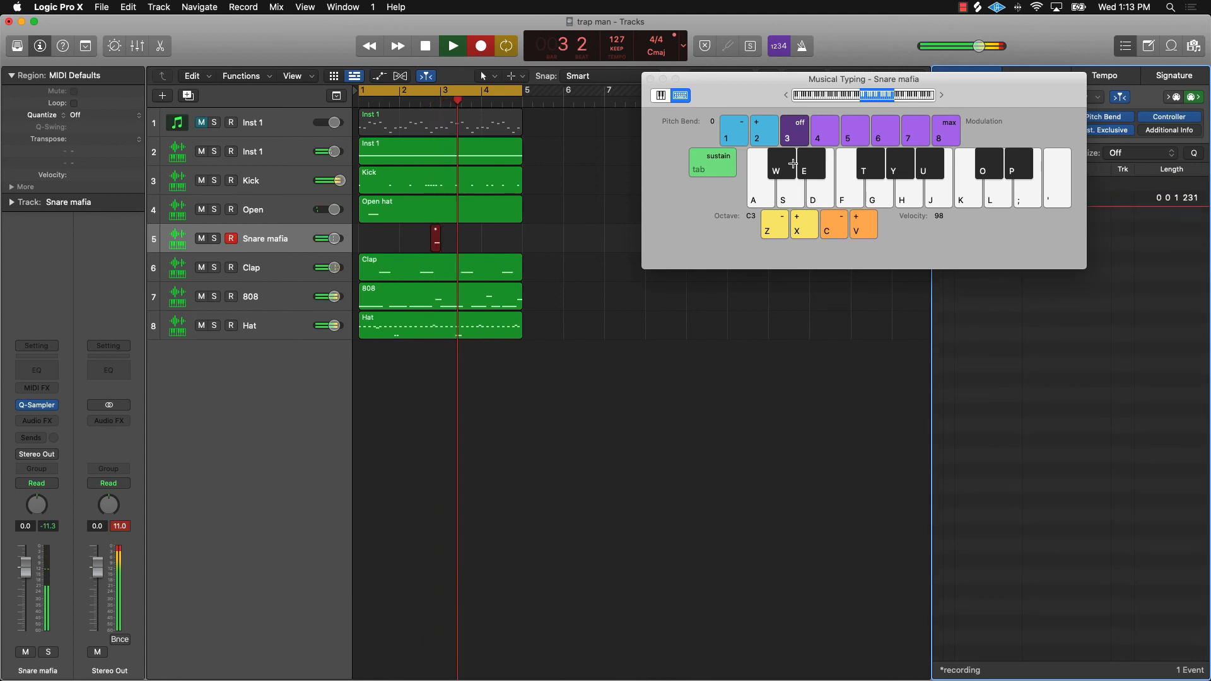
pyautogui.press('d')
pyautogui.press('d')
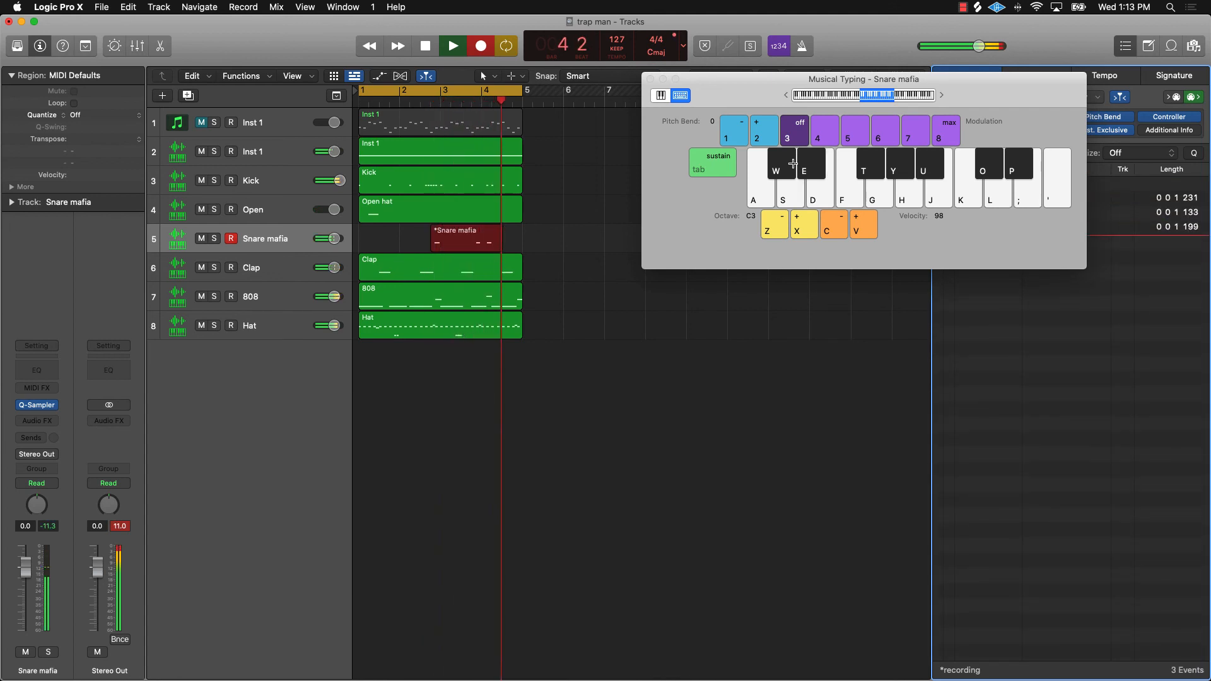
pyautogui.press('d')
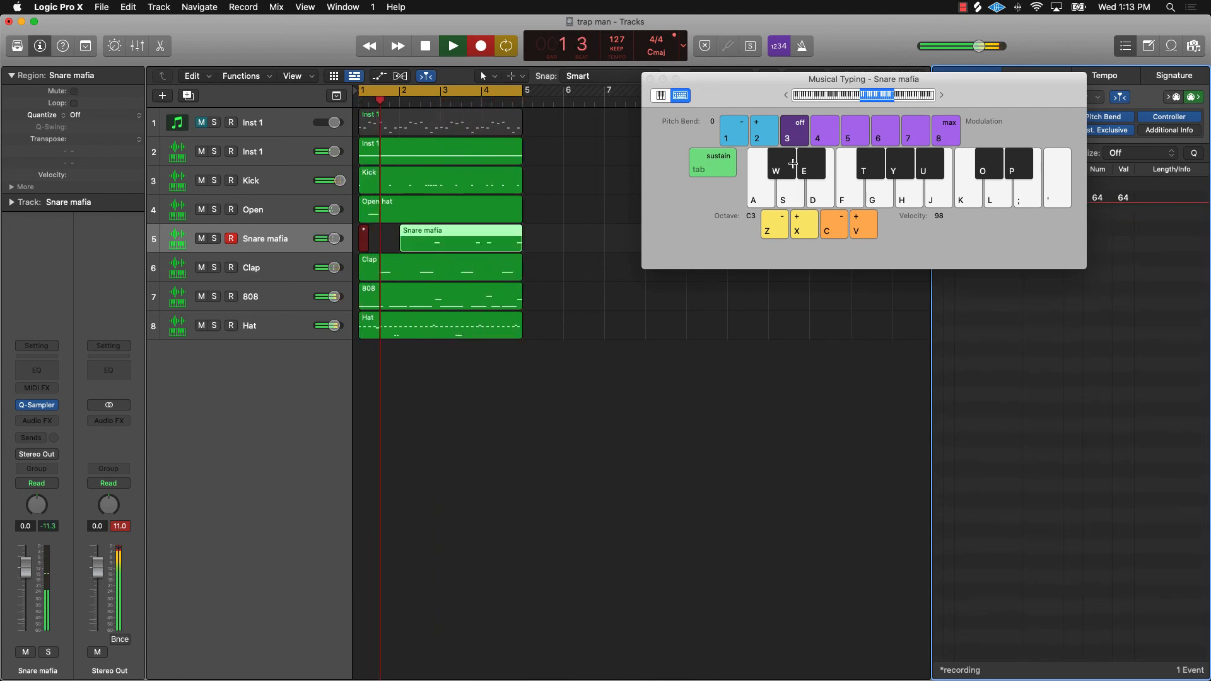
# Record an E3 snare hit on beat 4 of bar 1 in the next loop pass, then stop recording and close Musical Typing.
pyautogui.press('d')
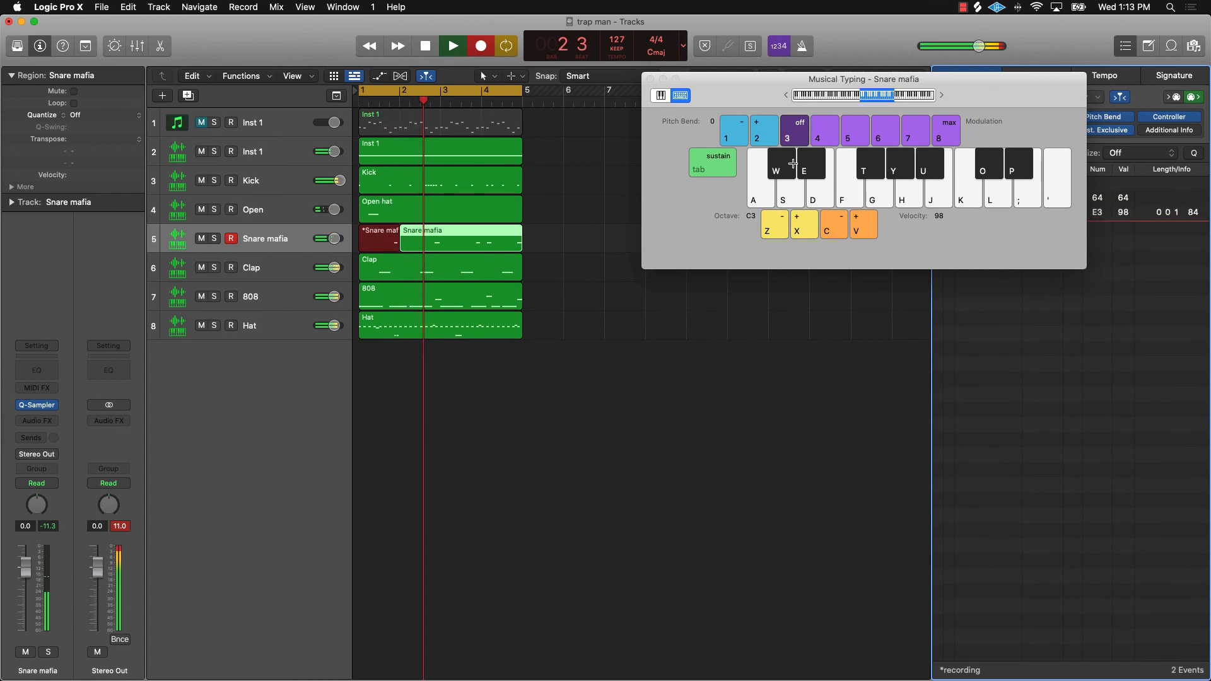
pyautogui.press('d')
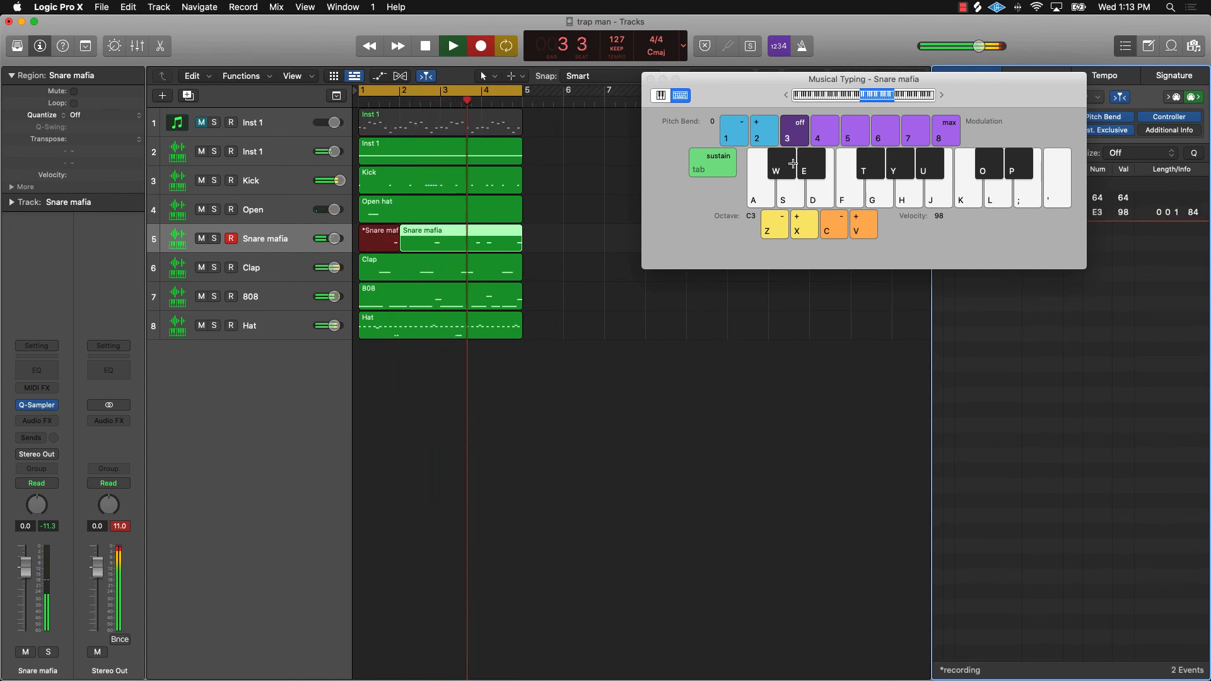
pyautogui.press('d')
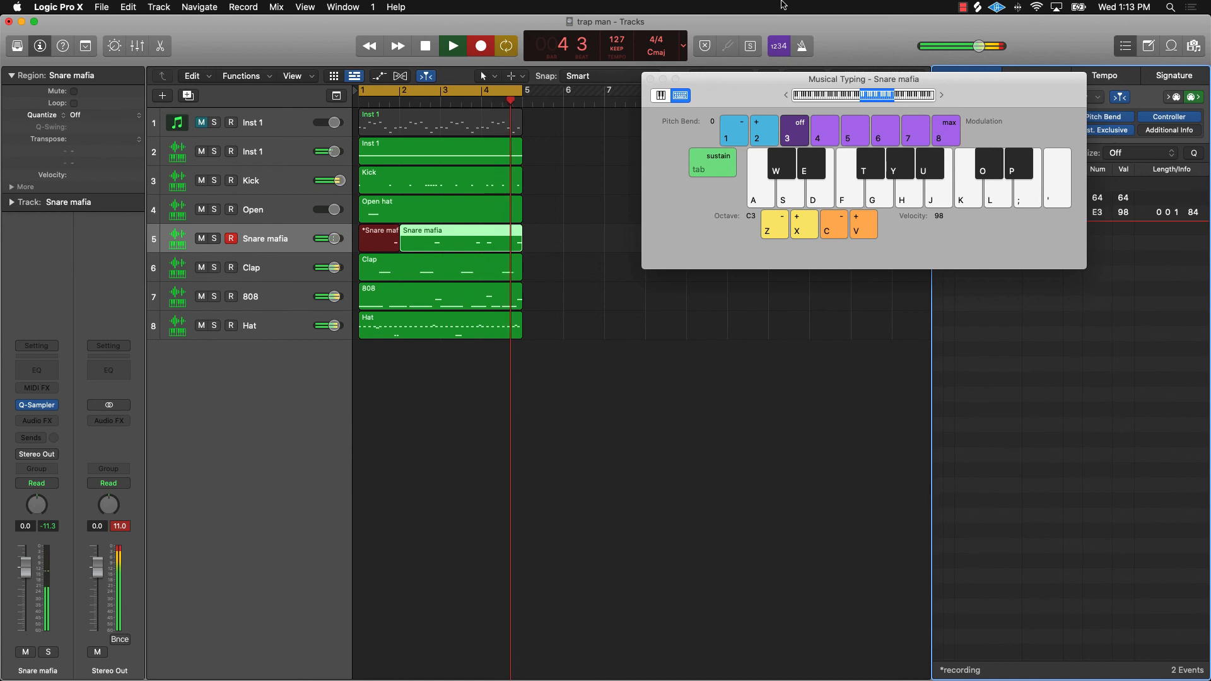
pyautogui.press('d')
pyautogui.click(454, 47)
pyautogui.click(357, 235)
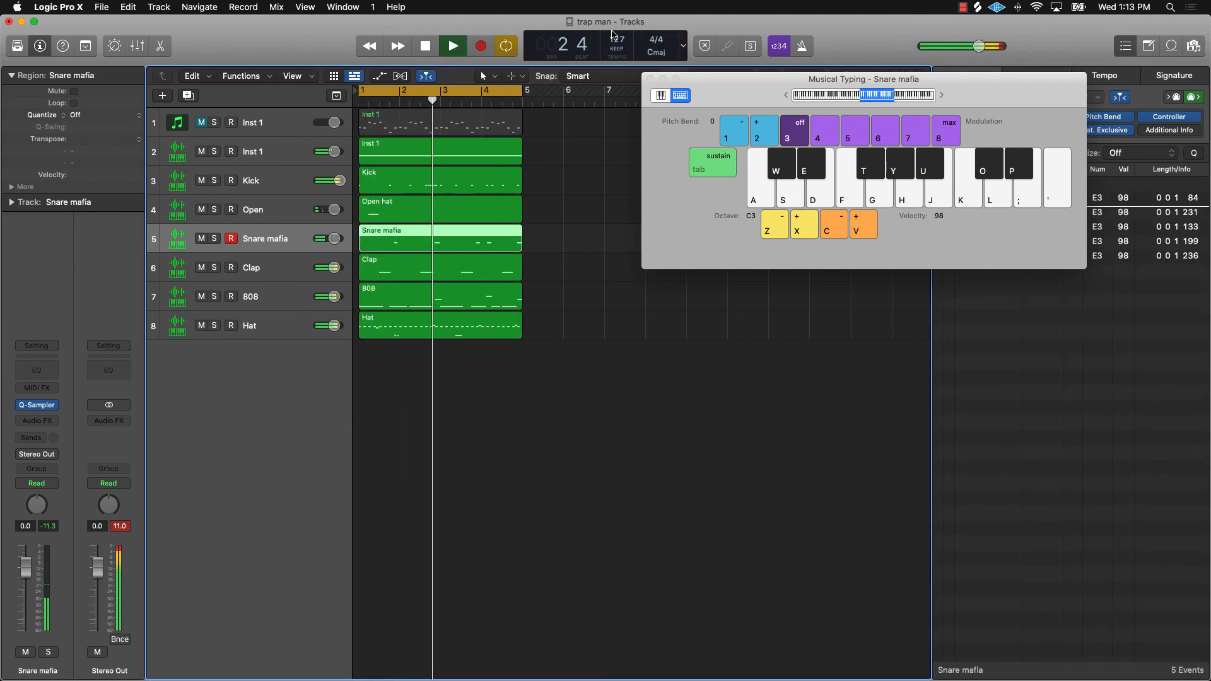
pyautogui.click(650, 79)
# Quantize all five snare notes to 1/8 notes in the Piano Roll and raise their velocity to 127.
pyautogui.press('p')
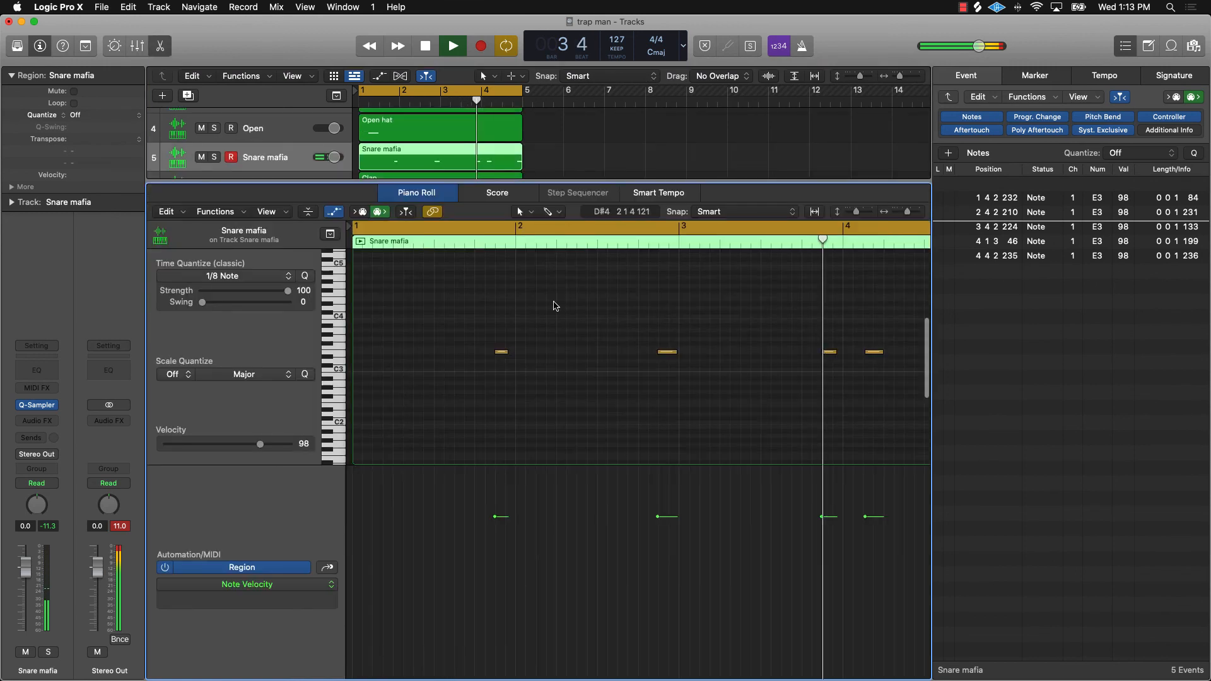
pyautogui.press('q')
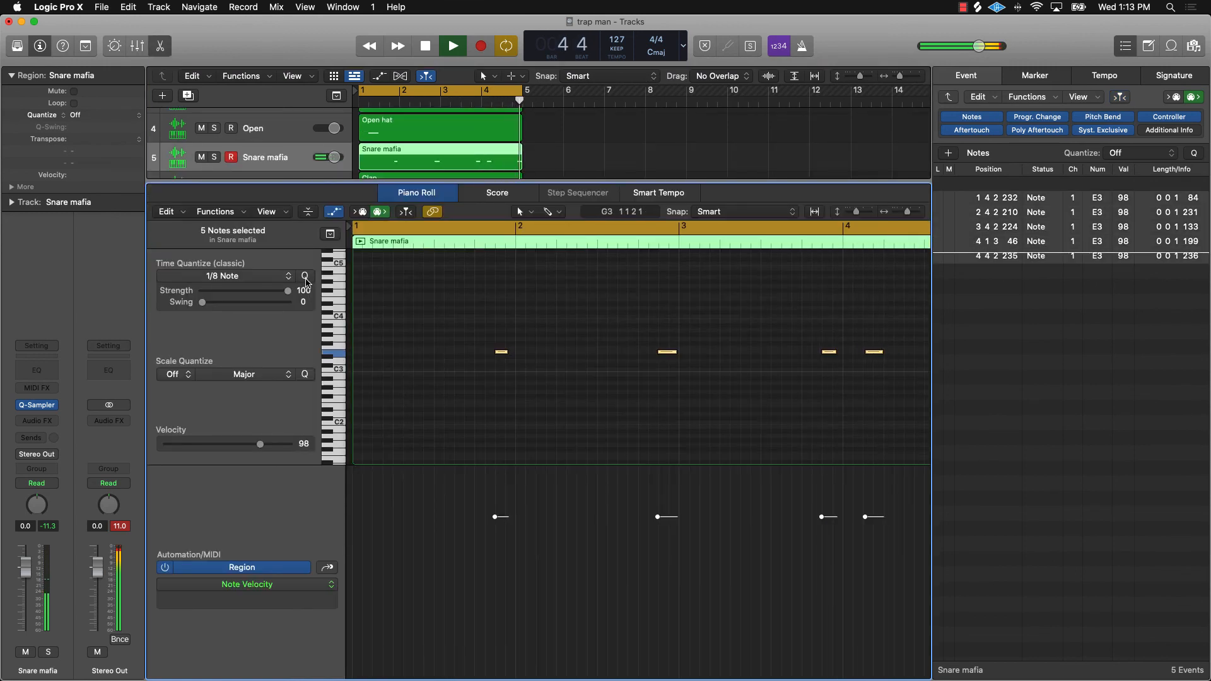
pyautogui.moveTo(496, 517); pyautogui.dragTo(477, 388)
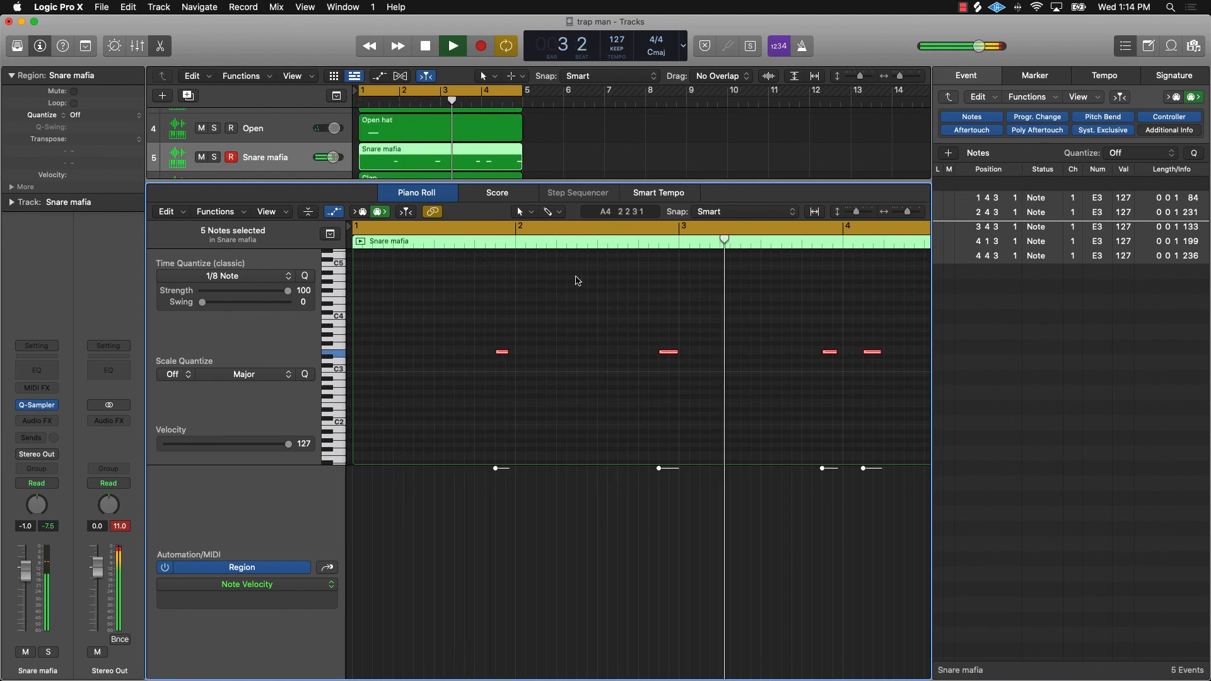
# Close the Piano Roll and the Event List, listen to the loop with all tracks in view, and stop playback.
pyautogui.press('e')
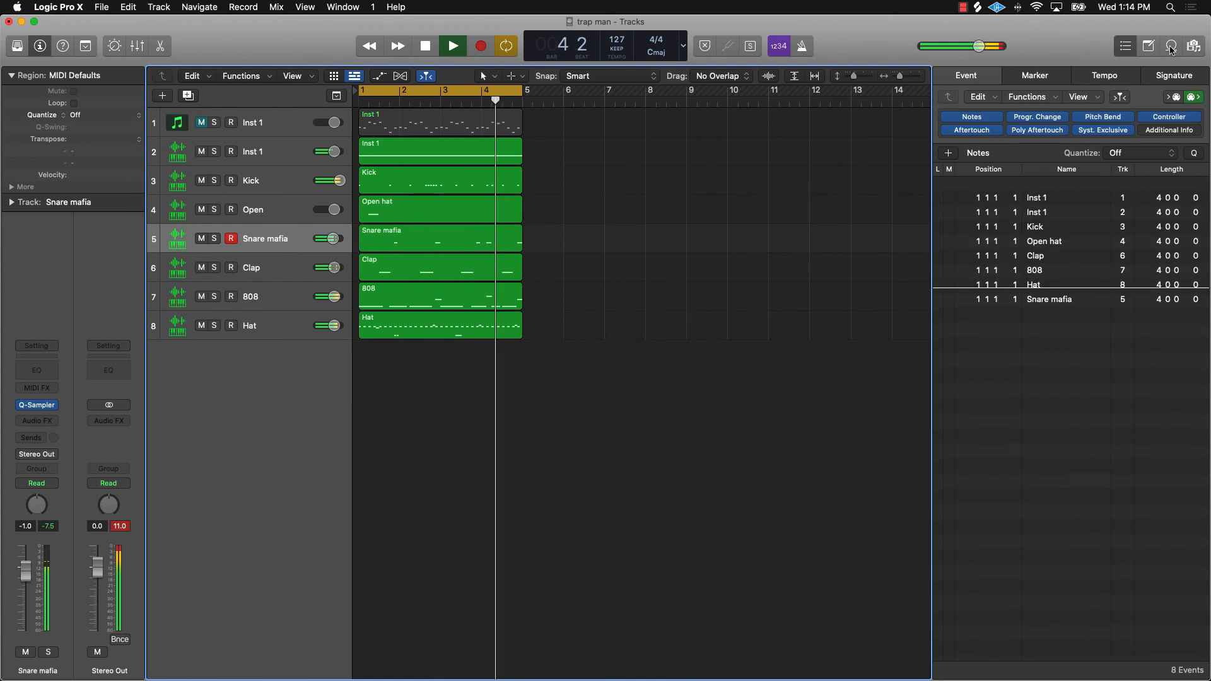
pyautogui.press('d')
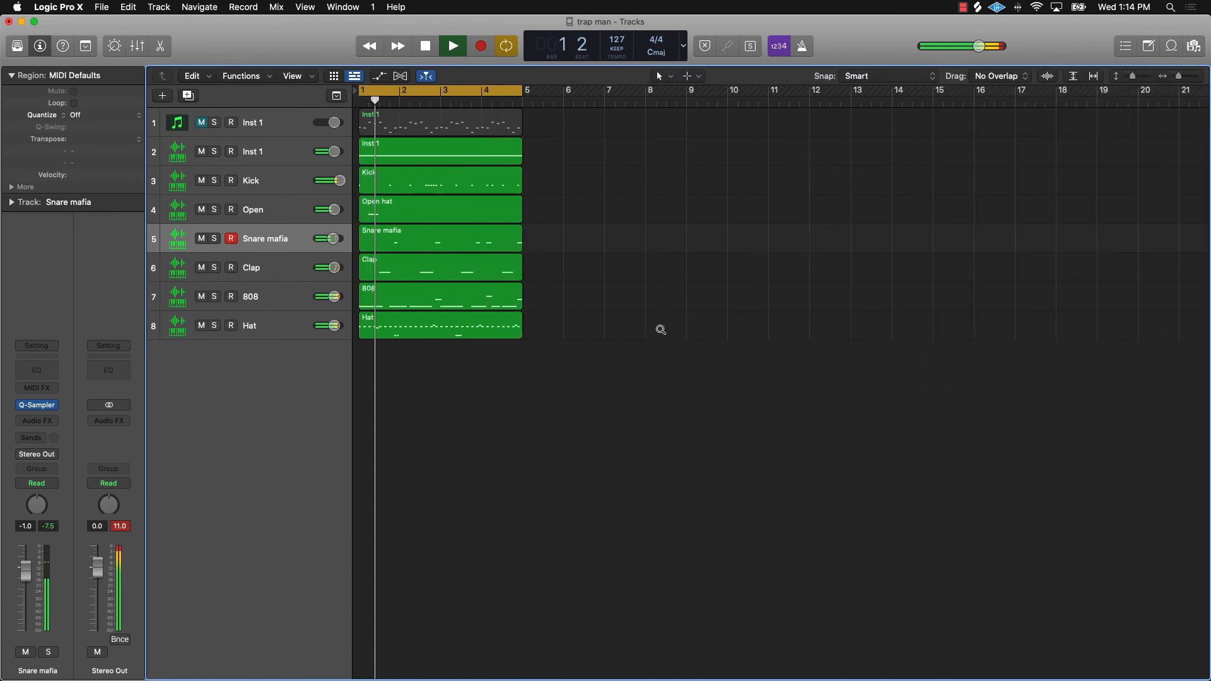
pyautogui.scroll(-2, 661, 330)
pyautogui.hscroll(5, 660, 330)
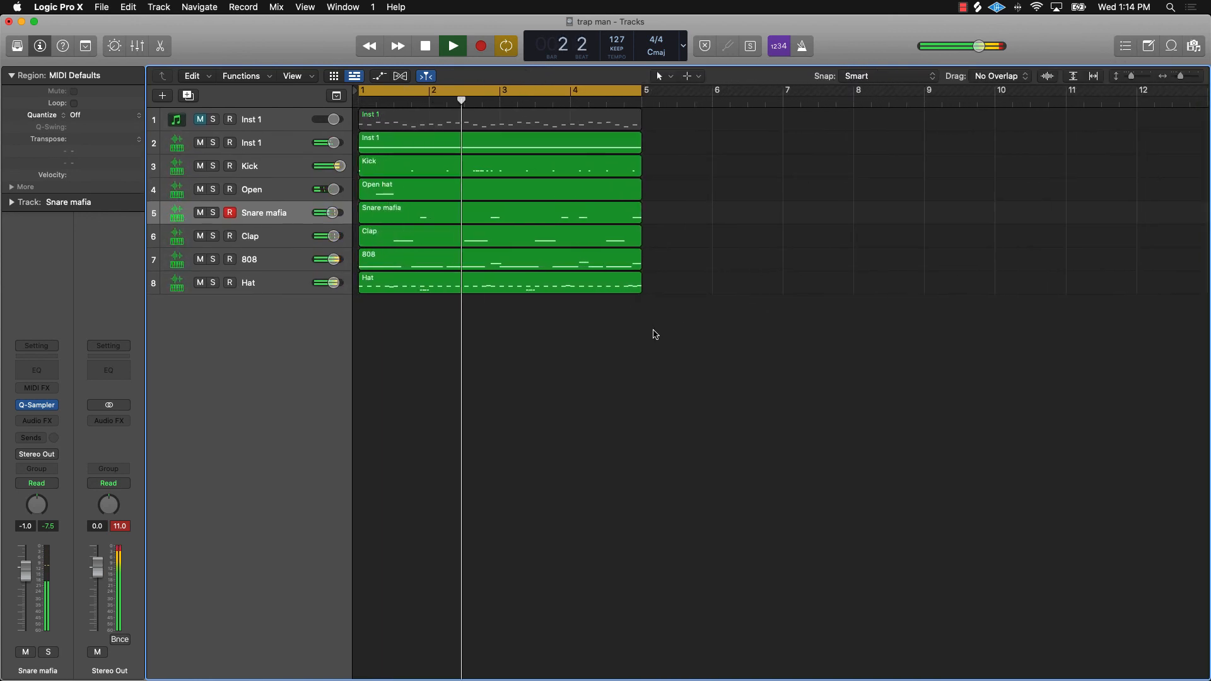
pyautogui.press('space')
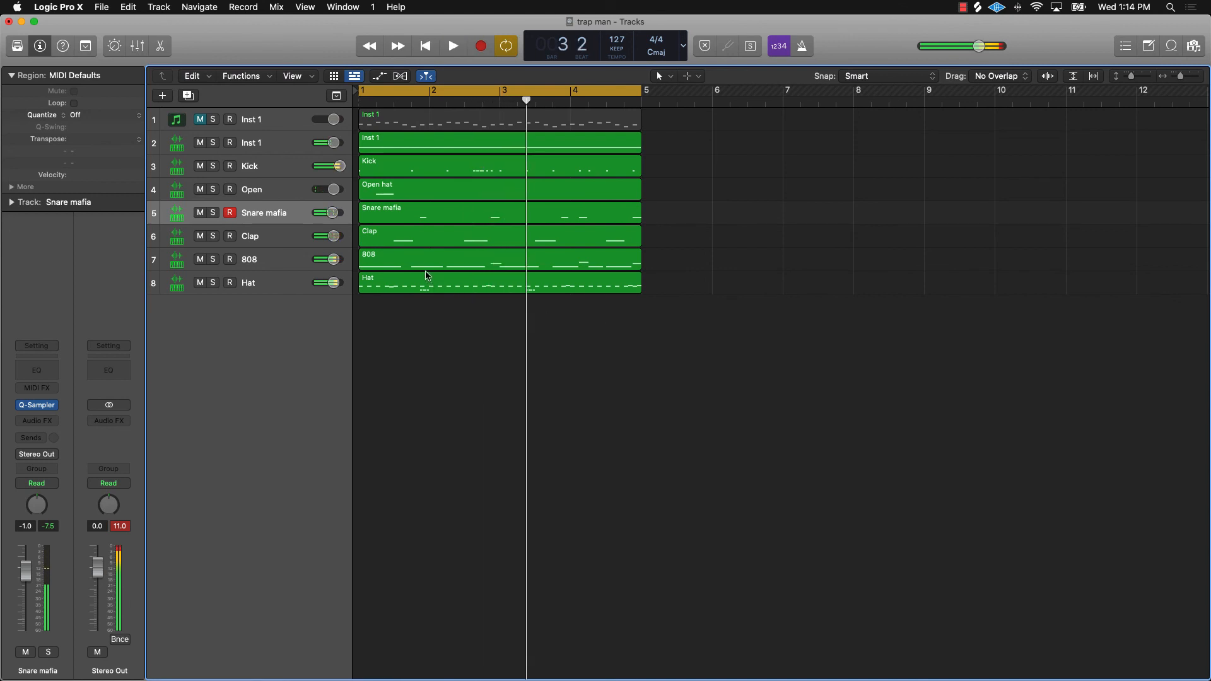
# Transpose the sampled melody's long note down five semitones to F3 and play the loop with the 808 track muted.
pyautogui.click(281, 143)
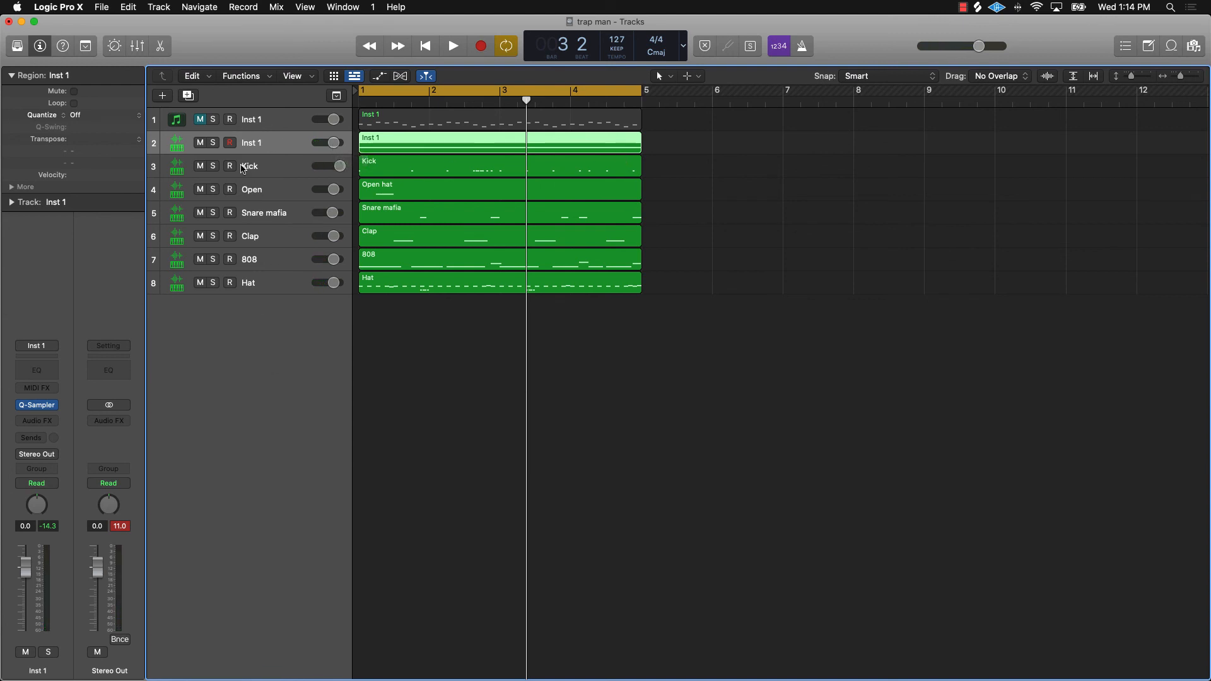
pyautogui.click(200, 260)
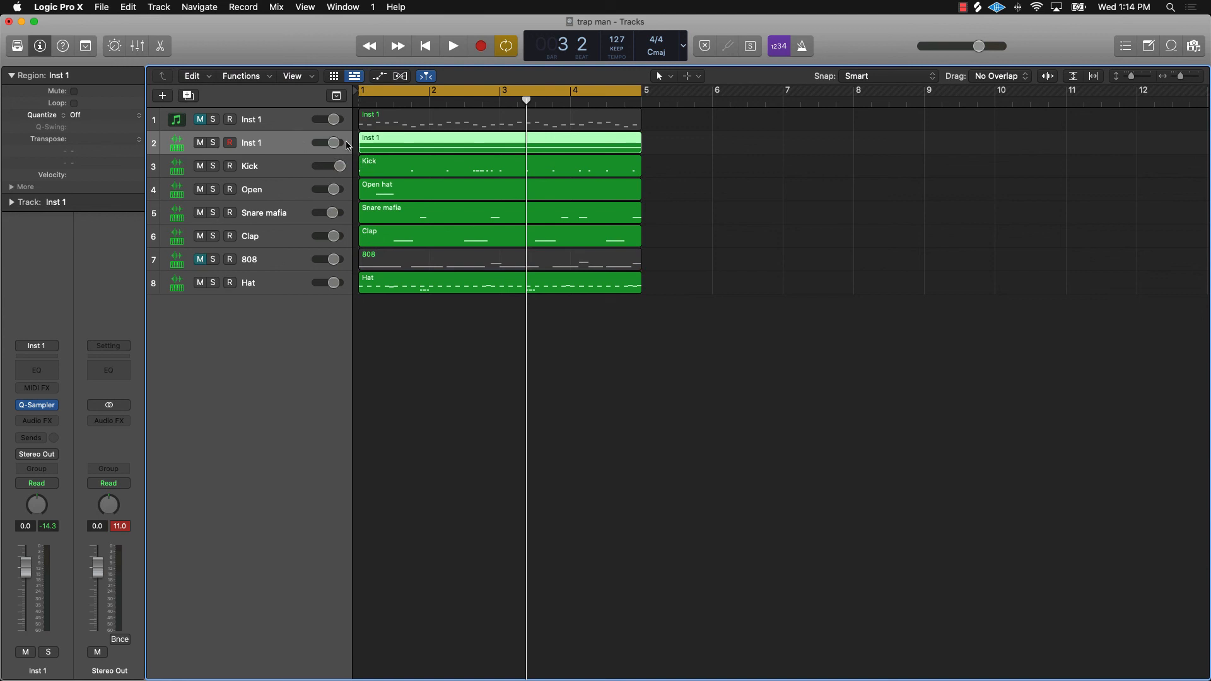
pyautogui.doubleClick(562, 146)
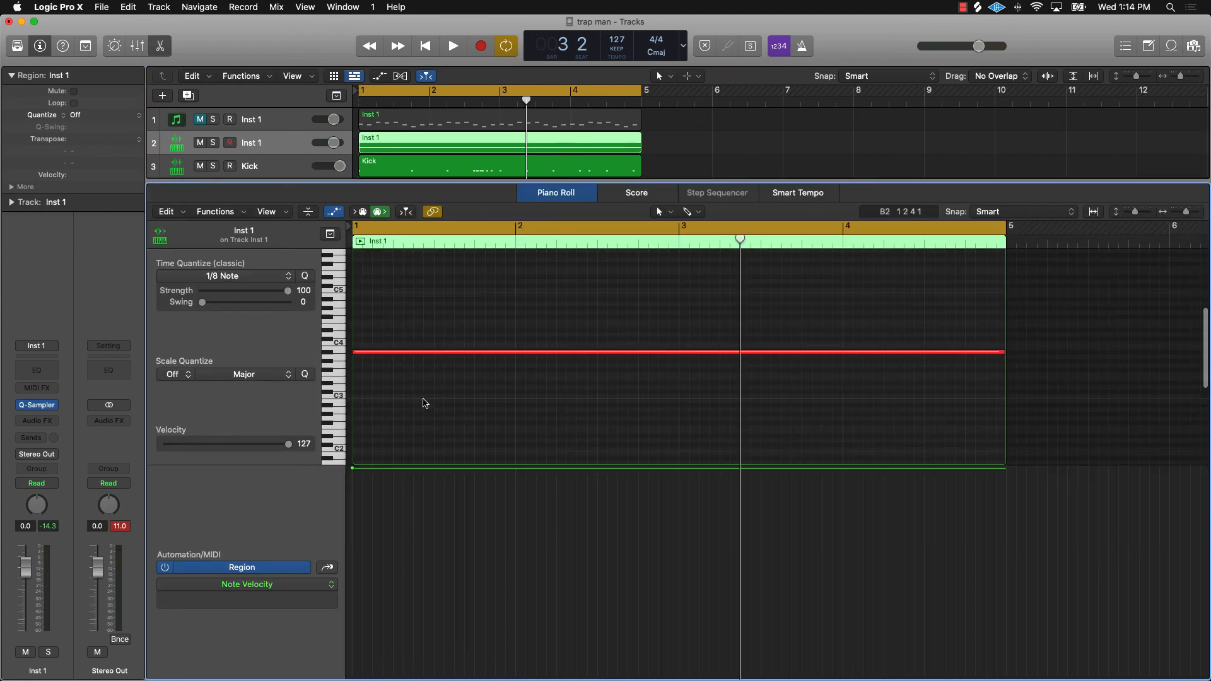
pyautogui.moveTo(387, 354); pyautogui.dragTo(390, 376)
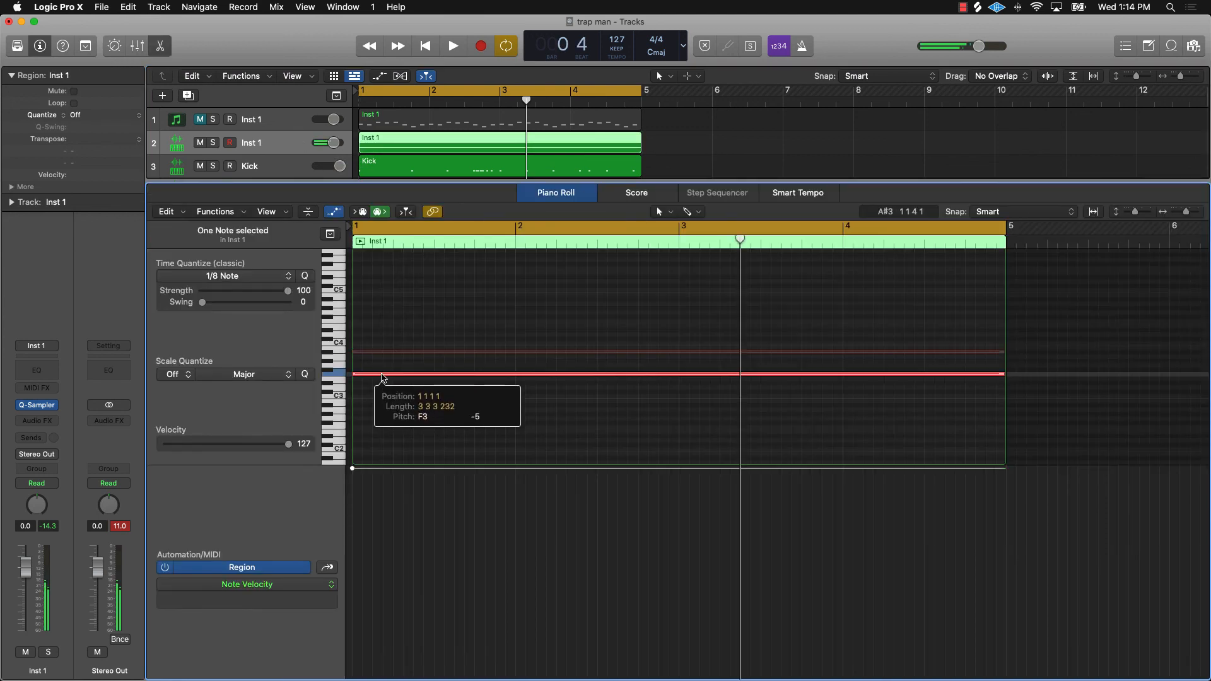
pyautogui.hotkey('shift', 'Return')
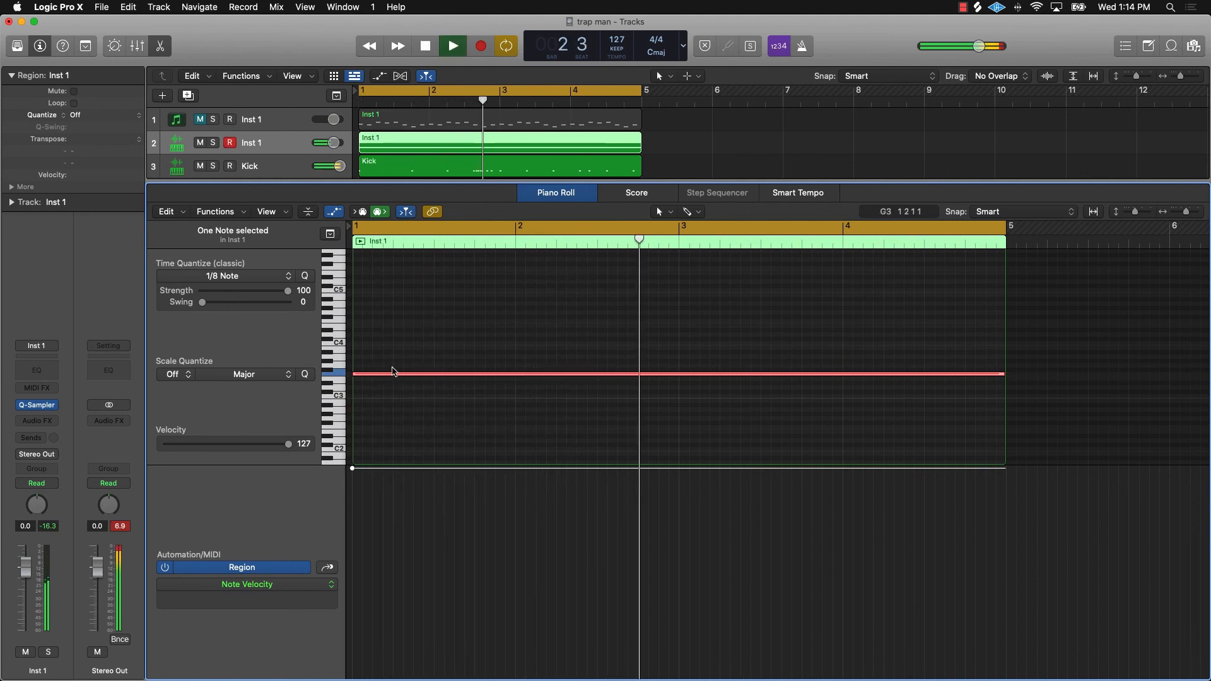
pyautogui.click(453, 303)
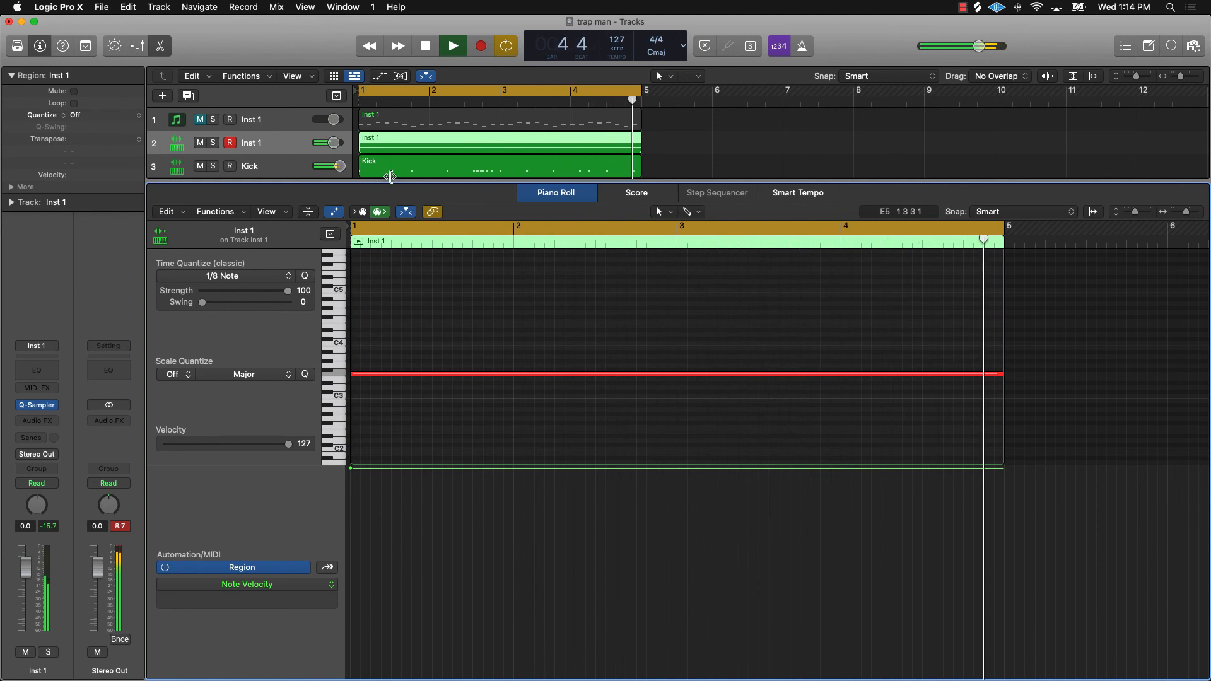
# Stop playback, unmute the 808 track and transpose all ten of its notes down five semitones, with the first note at A#2.
pyautogui.scroll(-5, 404, 164)
pyautogui.click(422, 156)
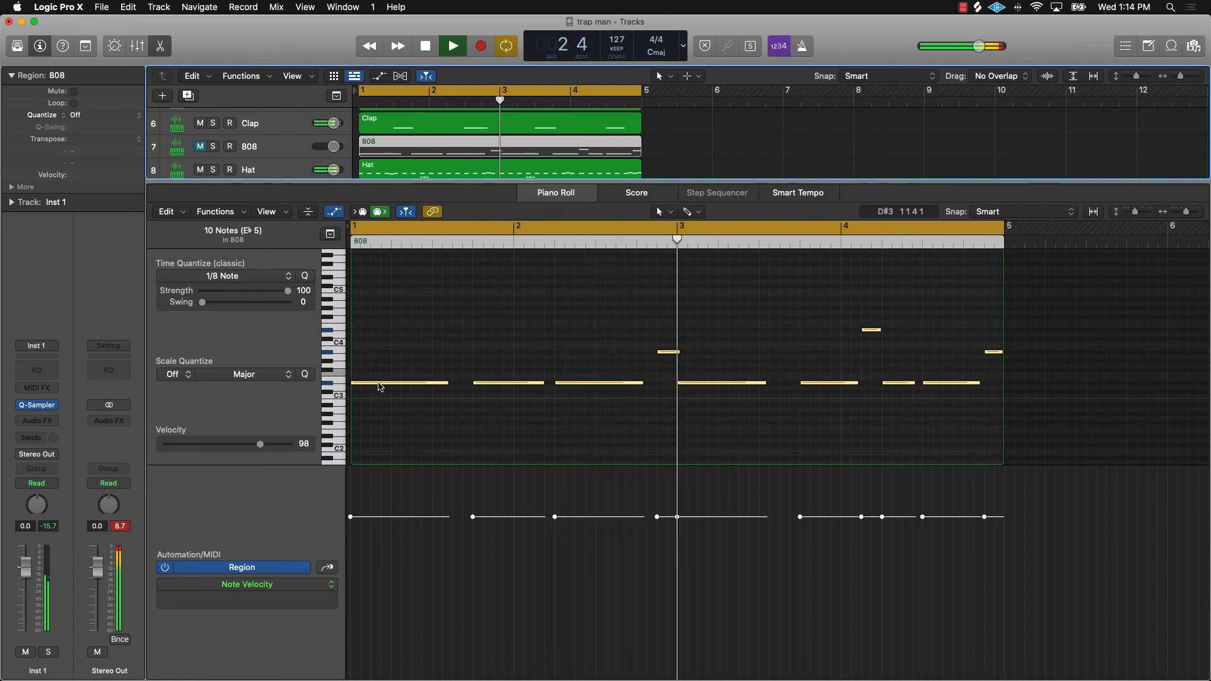
pyautogui.press('space')
pyautogui.click(202, 146)
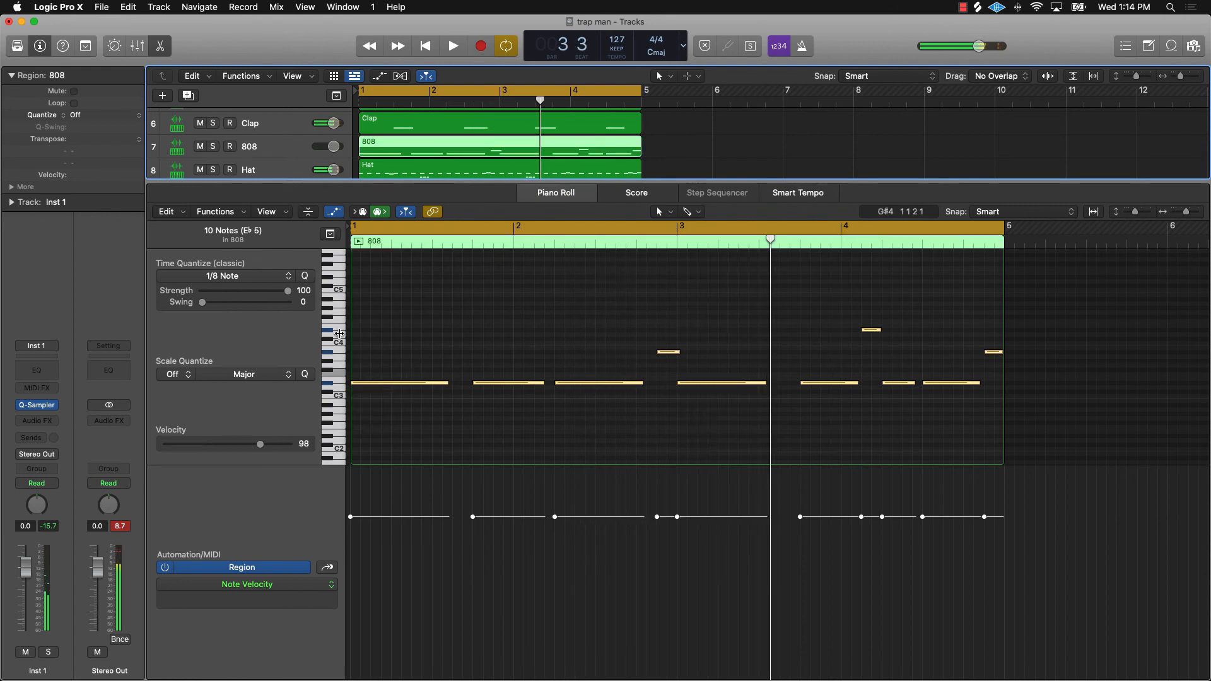
pyautogui.moveTo(376, 383); pyautogui.dragTo(376, 409)
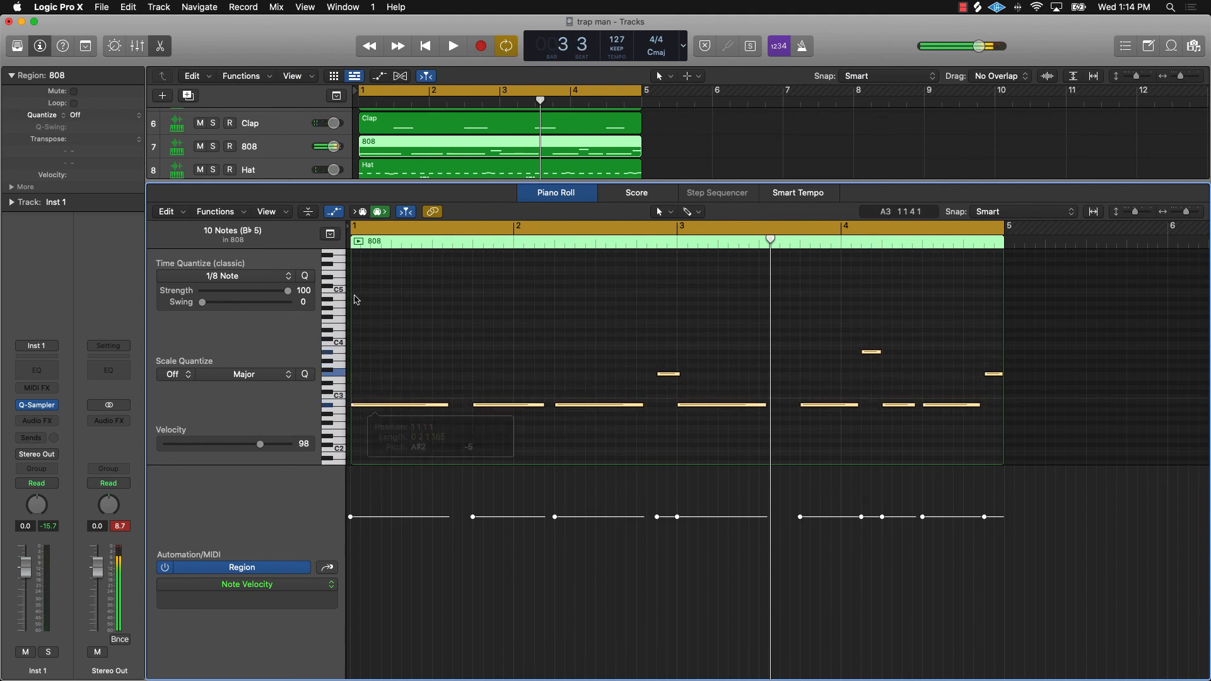
# Reopen the sampled melody region, listen to the loop with the 808 playing, then stop playback and close the Piano Roll.
pyautogui.scroll(4, 384, 130)
pyautogui.click(392, 123)
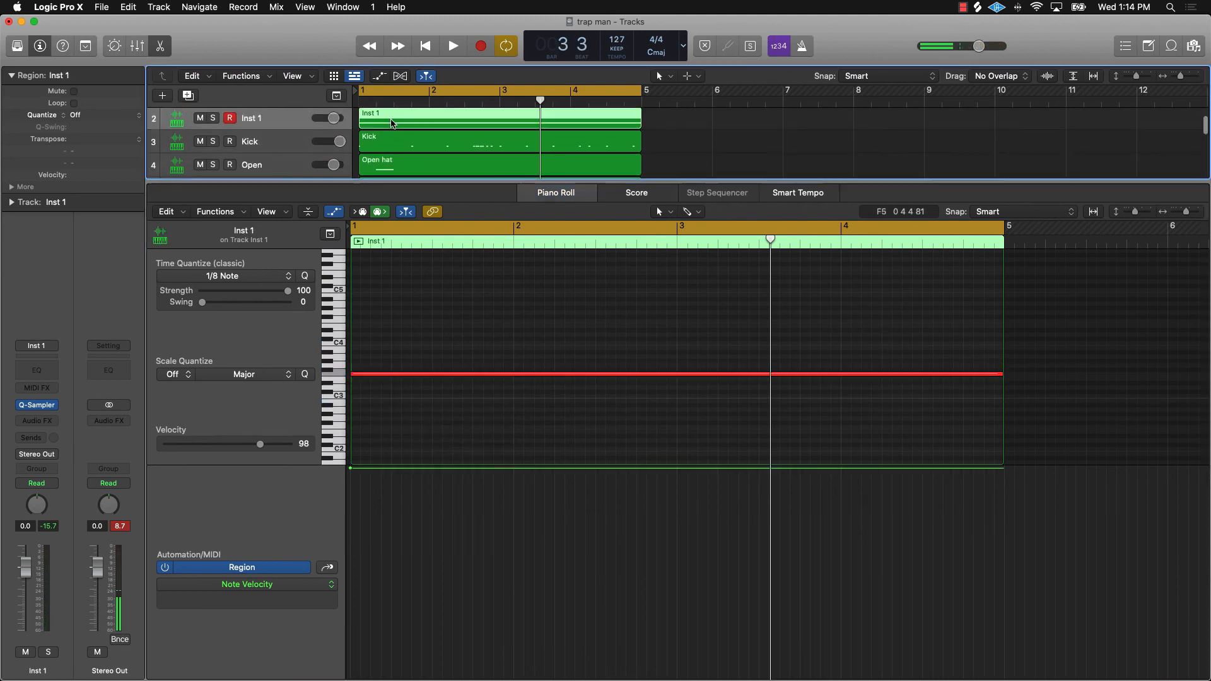
pyautogui.click(379, 374)
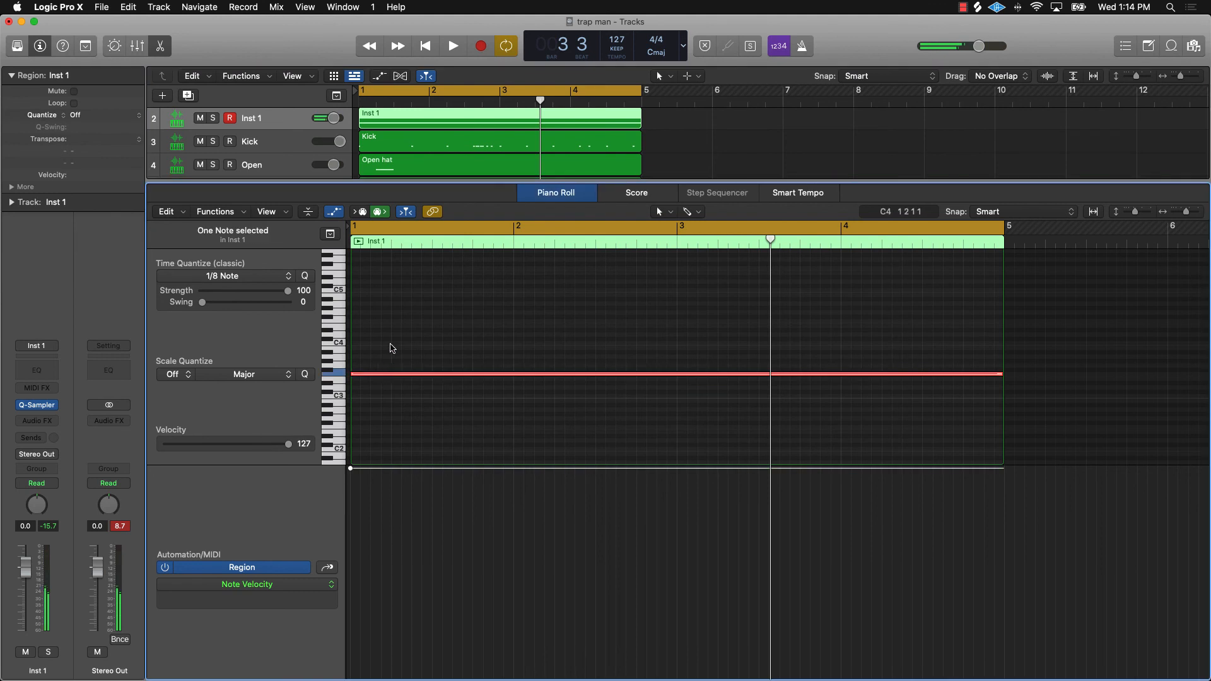
pyautogui.press('space')
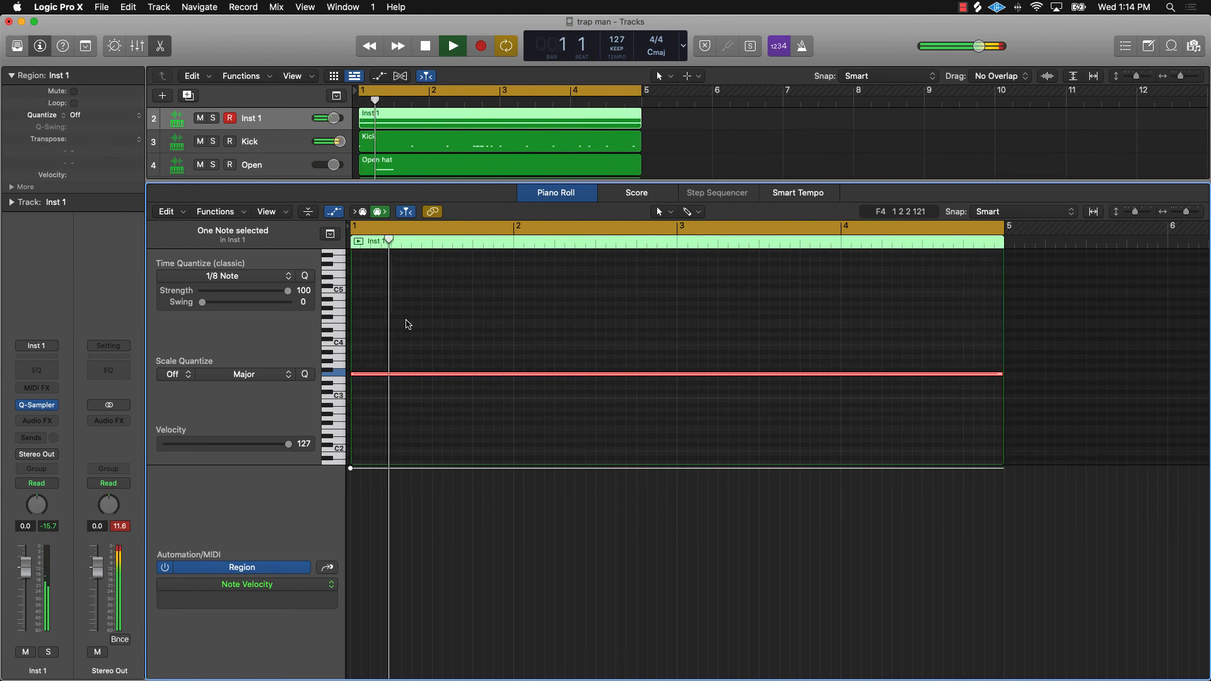
pyautogui.press('space')
pyautogui.press('p')
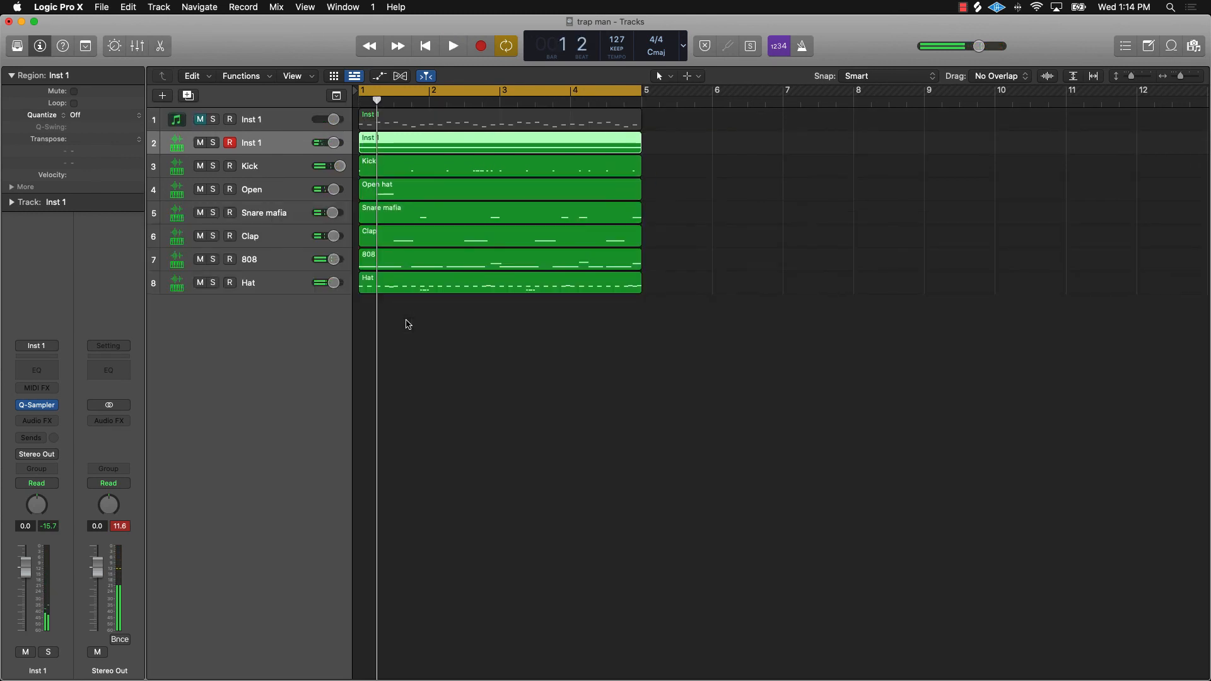
pyautogui.click(414, 331)
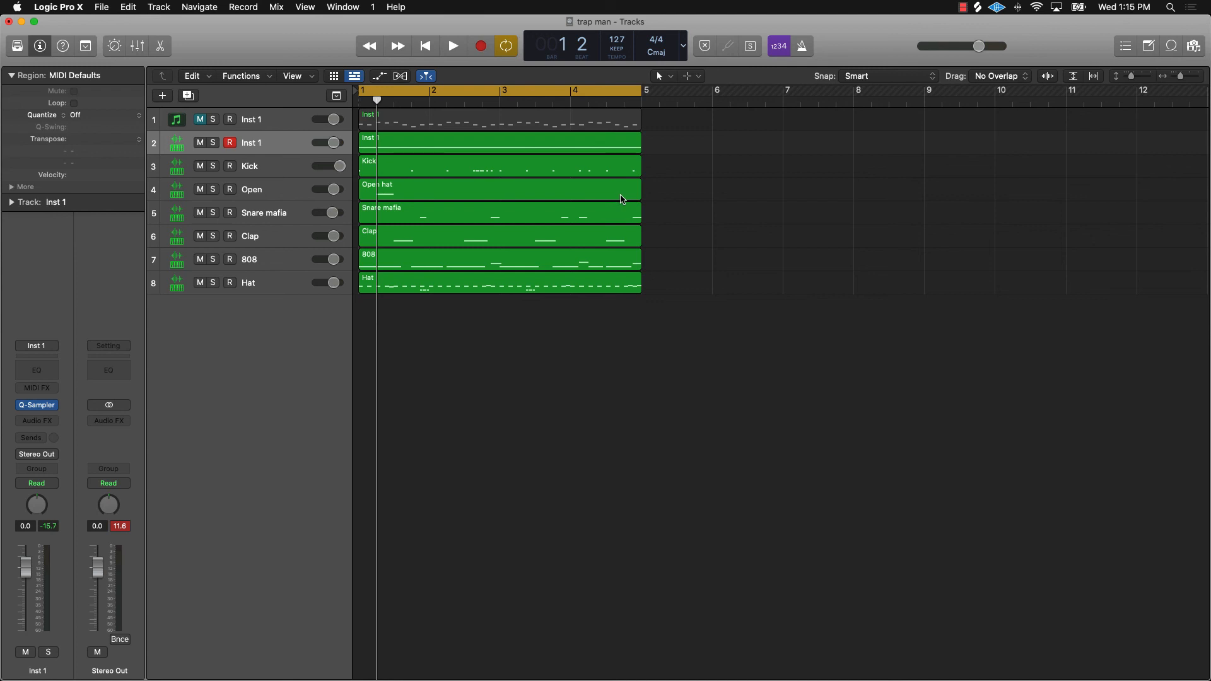
pyautogui.scroll(-5, 621, 200)
pyautogui.scroll(8, 629, 200)
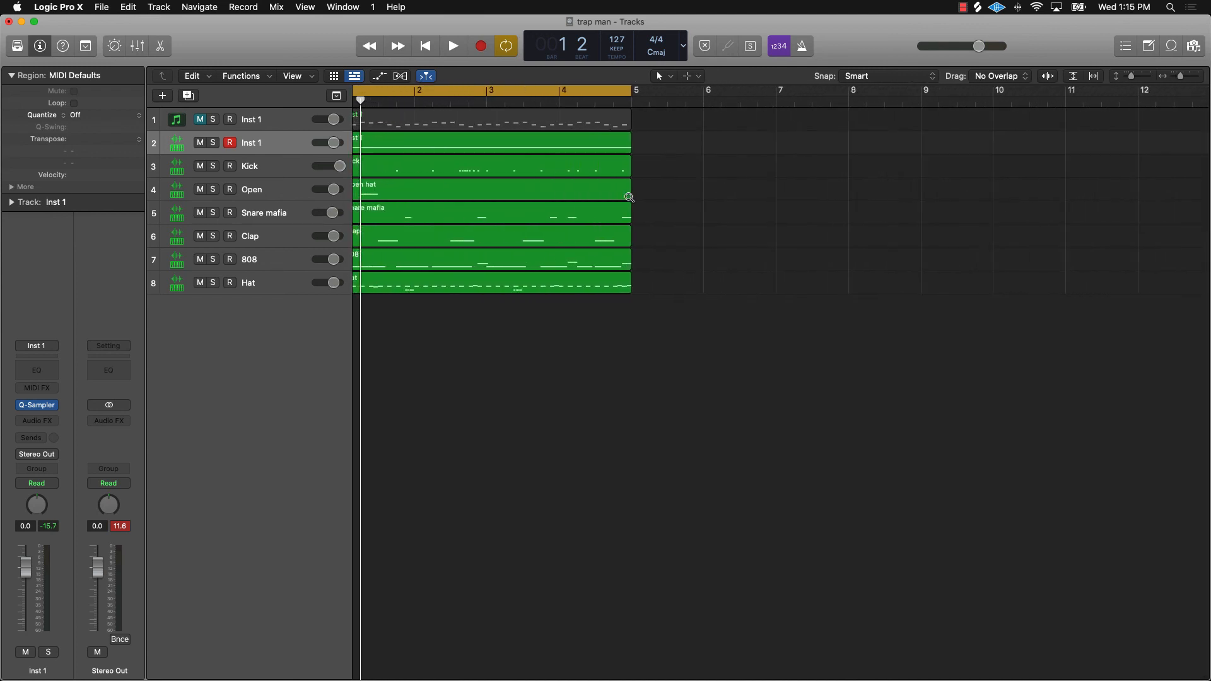
pyautogui.scroll(-3, 626, 199)
pyautogui.scroll(4, 625, 197)
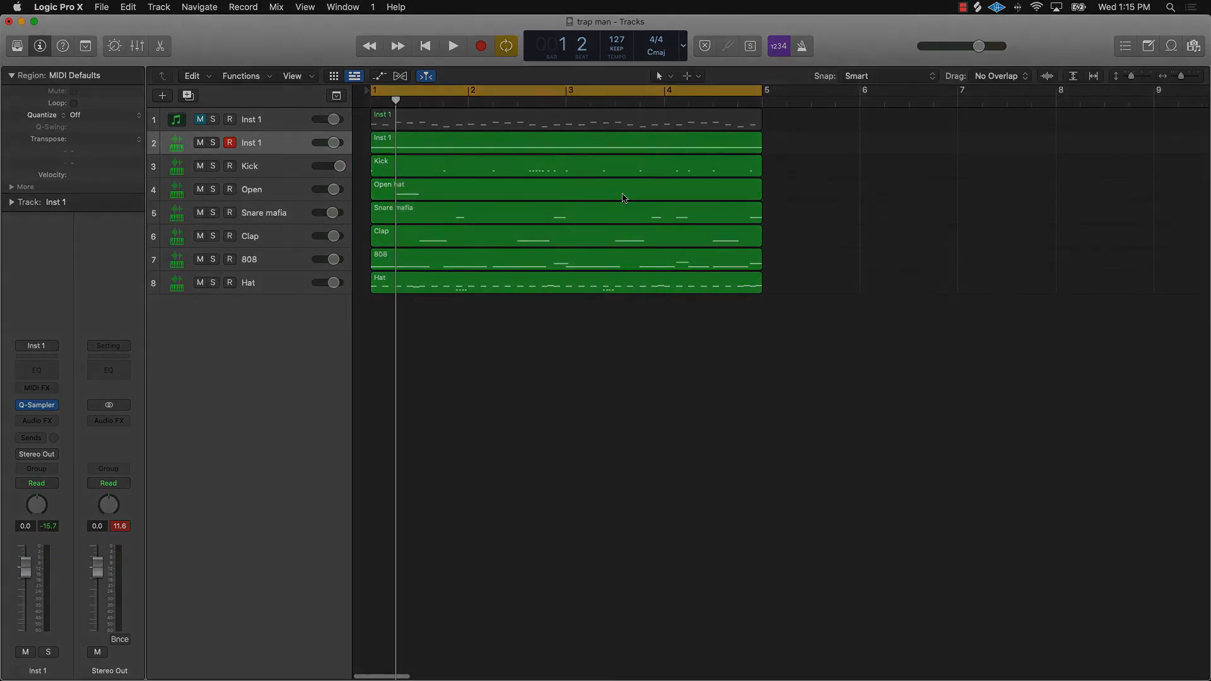